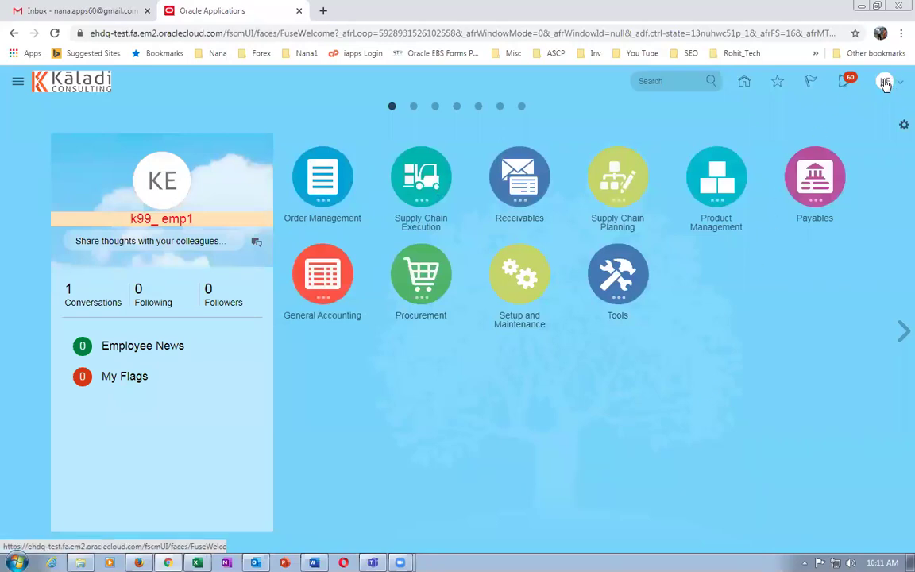
Go to Setup and Maintenance and bring up the setup task search.
left_click(885, 83)
left_click(686, 271)
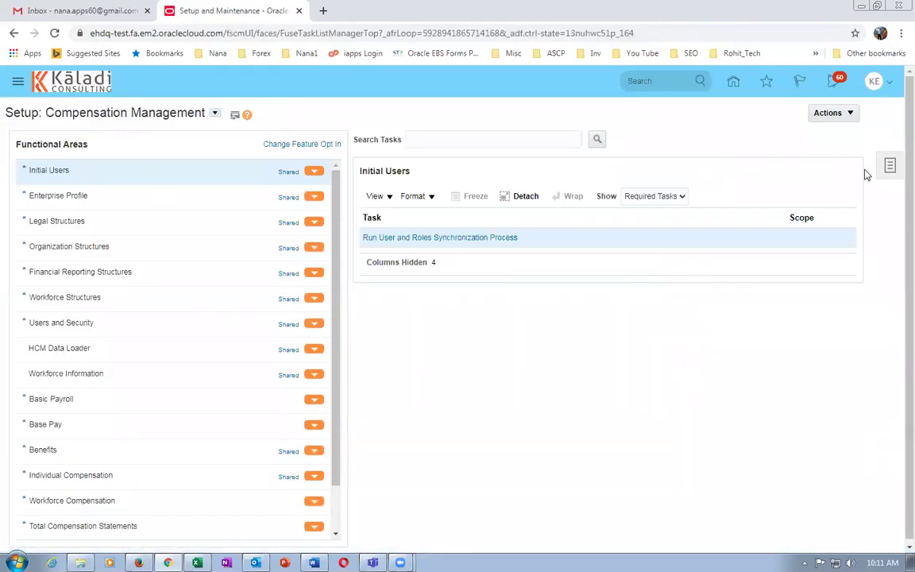
left_click(890, 167)
left_click(794, 209)
Search tasks for man%ship%para% and open Manage Shipping Parameters.
left_click(290, 142)
type("man%shi")
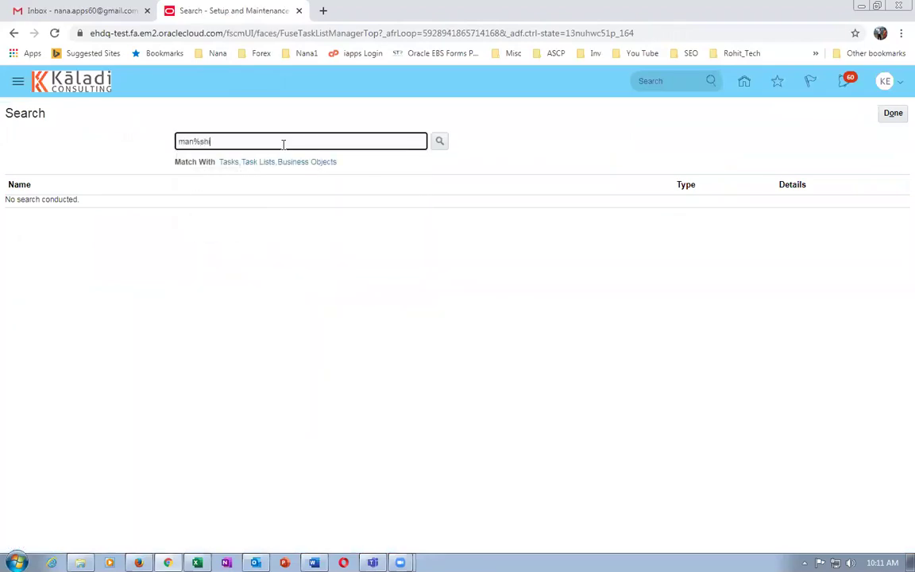
type("p%para%")
key("Return")
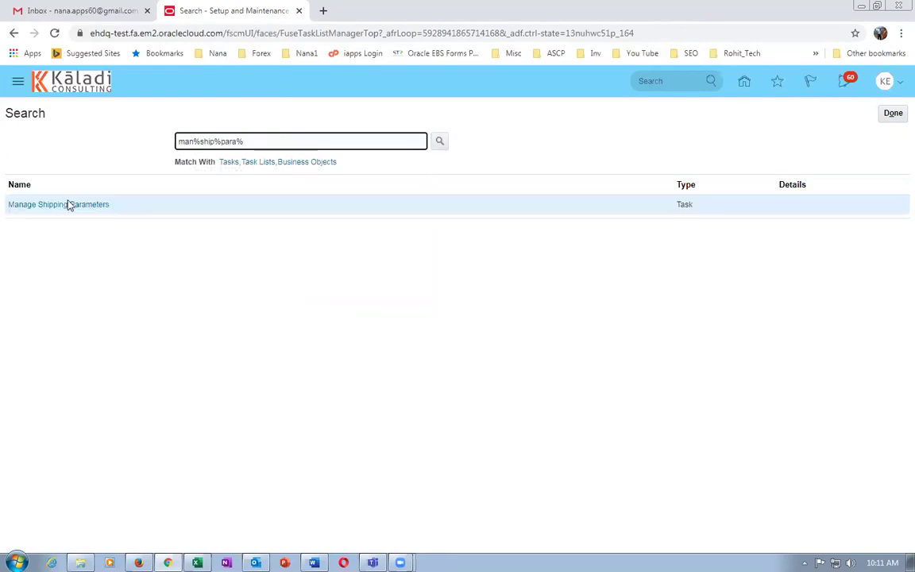
left_click(67, 205)
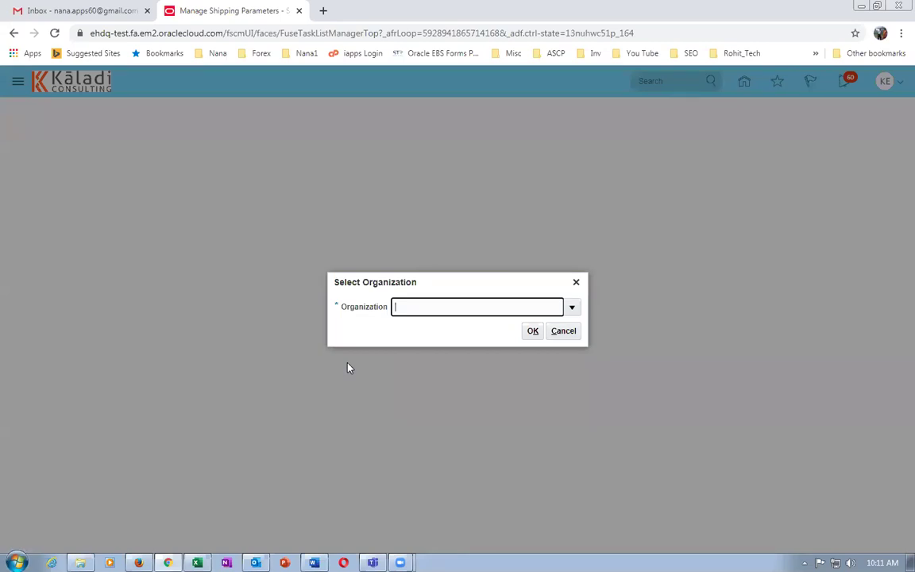
For organization K991, set Shipment Set Behavior to Error and save the parameters.
type("K991")
key("Tab")
key("Return")
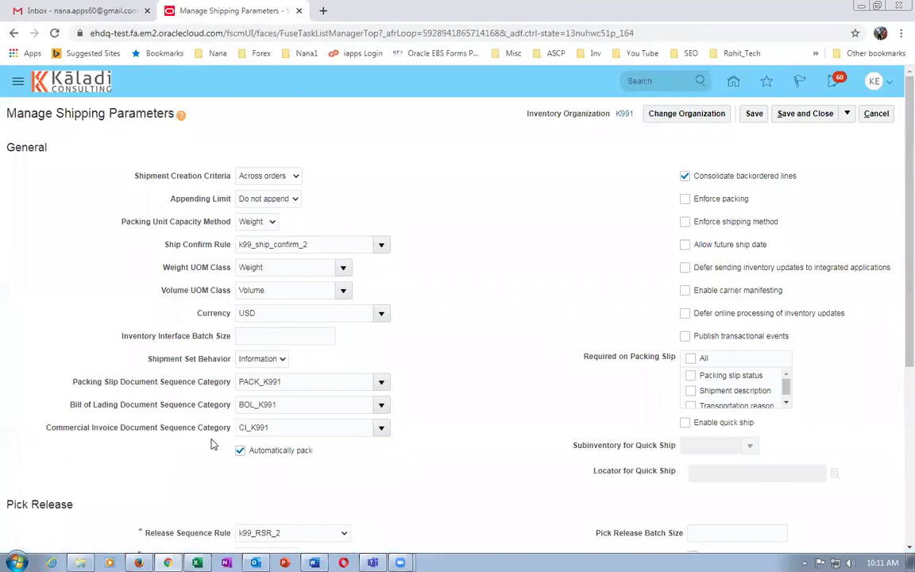
left_click(259, 364)
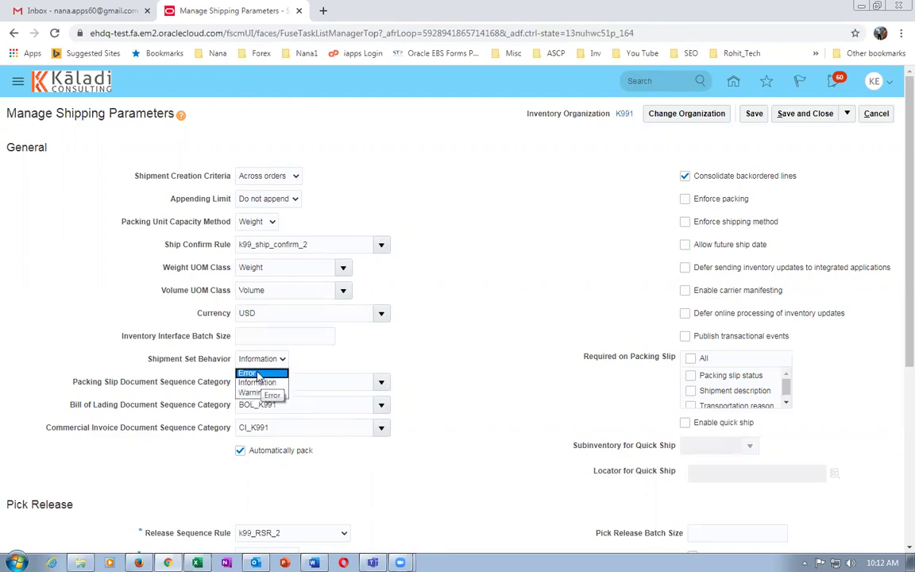
left_click(253, 374)
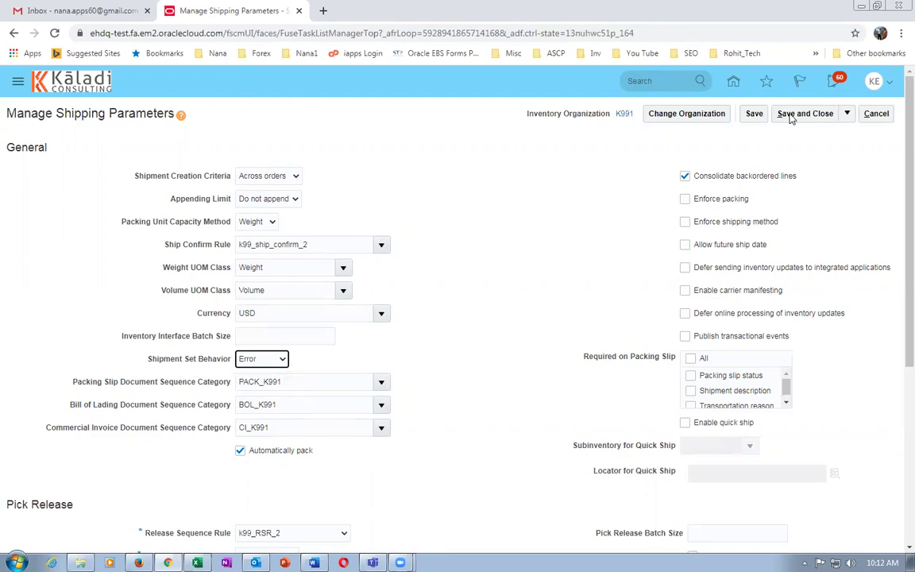
left_click(799, 115)
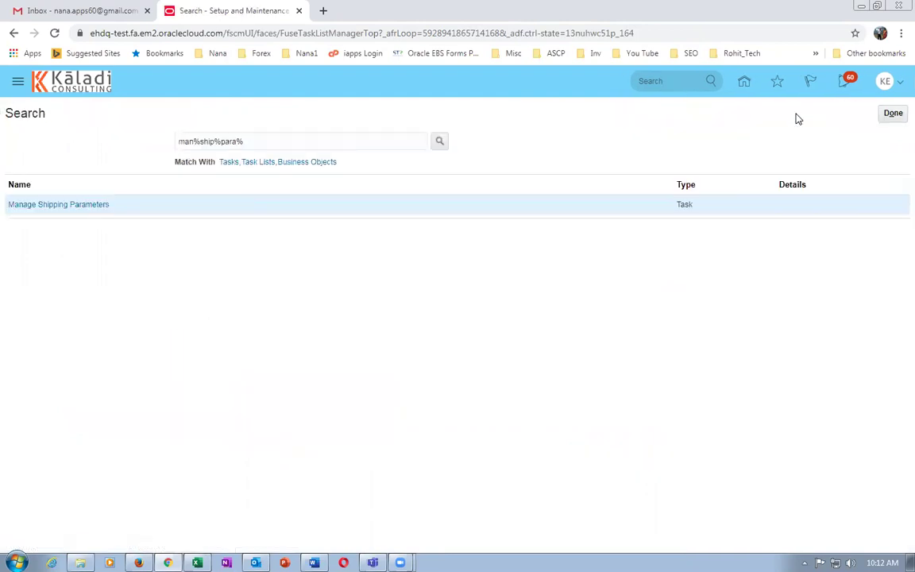
Leave setup, return to the home page and enter the Order Management work area.
left_click(894, 115)
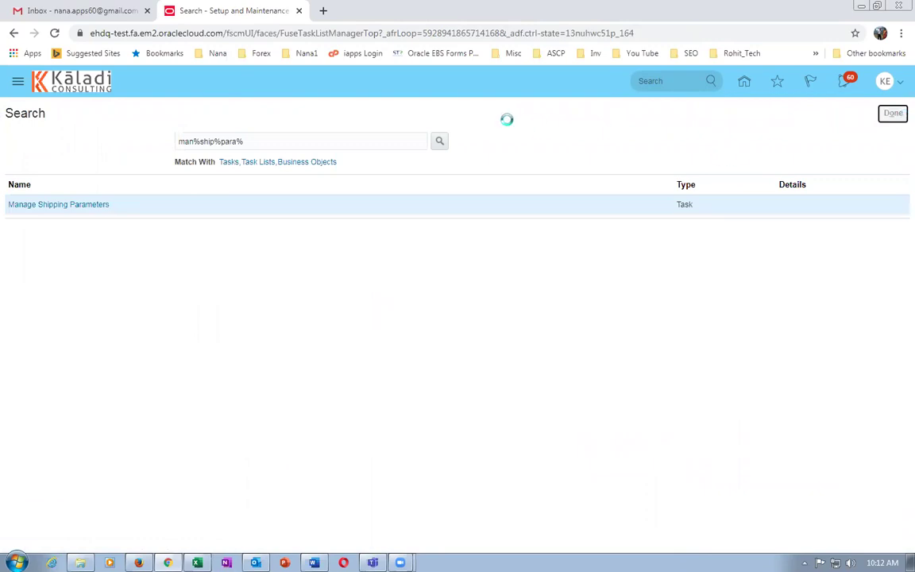
left_click(734, 82)
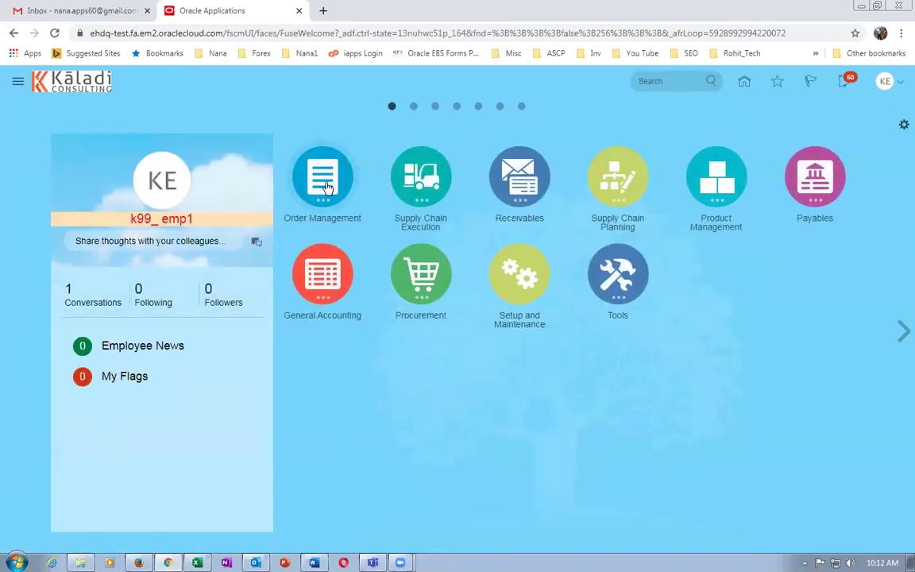
left_click(325, 183)
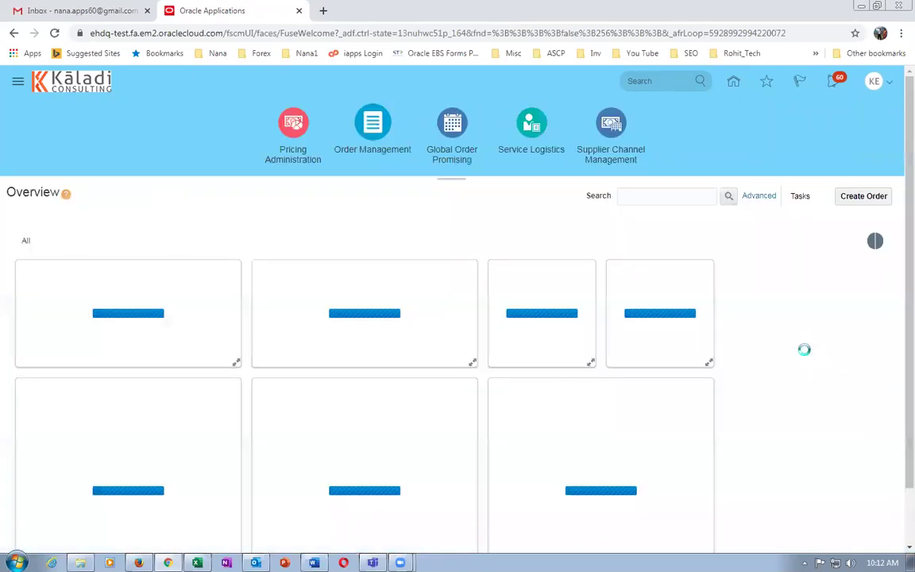
left_click(866, 196)
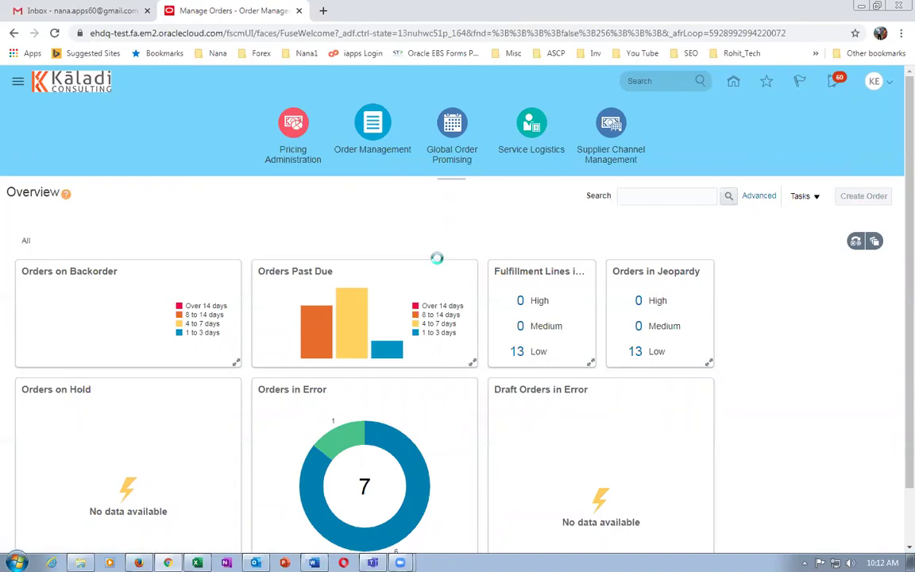
Choose customer k99_cust_1 and add k9911_laptop as the first order line.
left_click(305, 268)
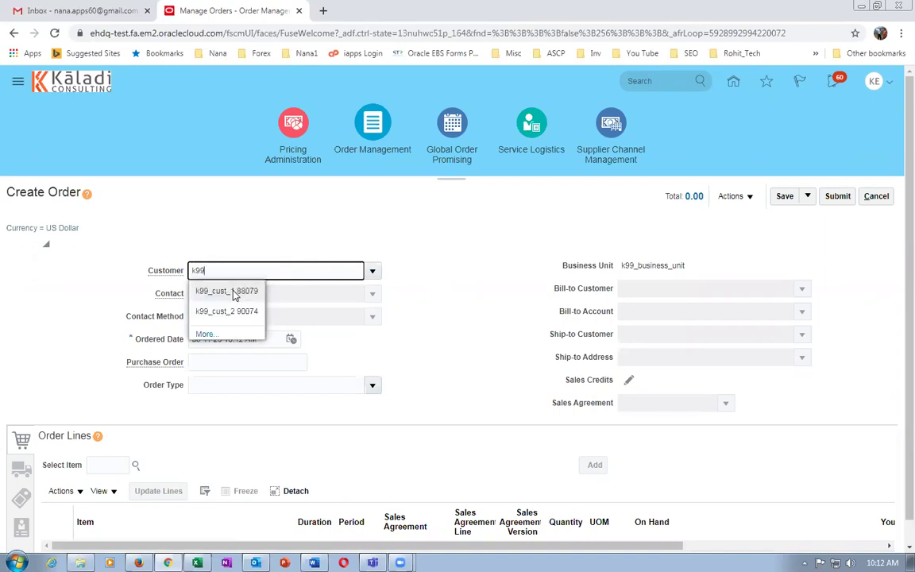
left_click(233, 295)
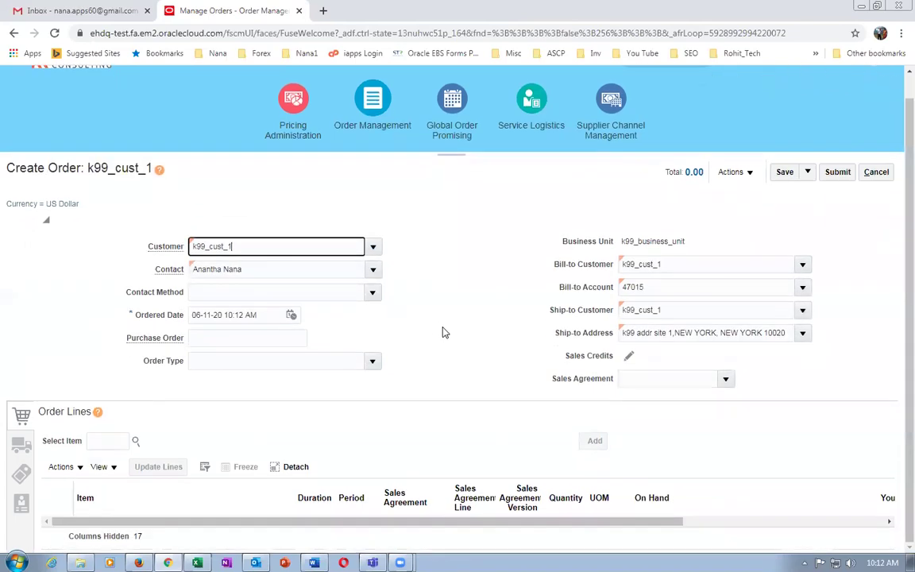
left_click(124, 440)
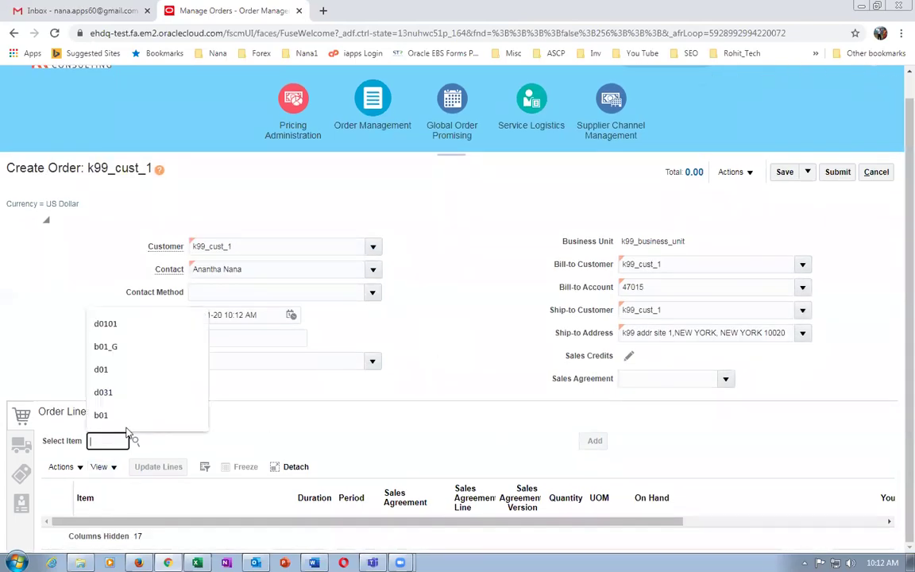
type("k9910")
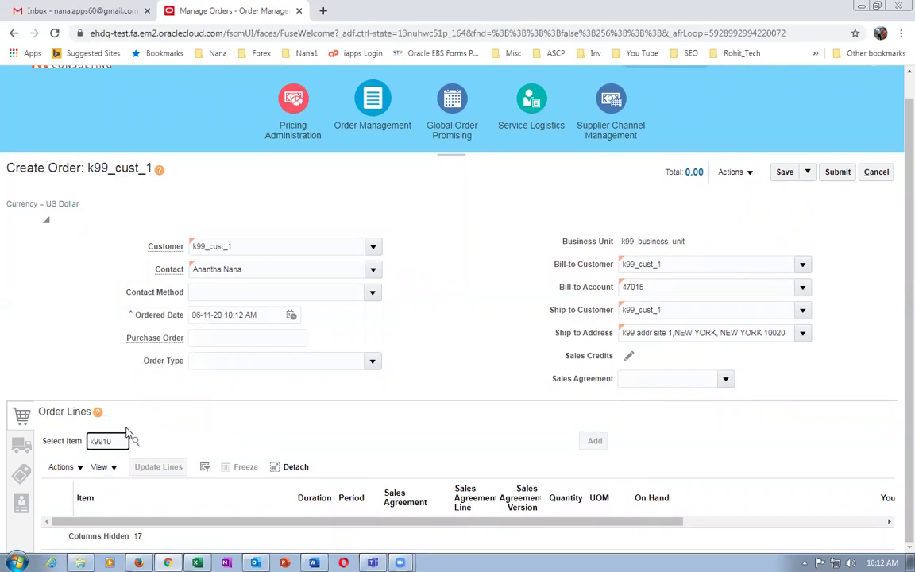
key("BackSpace")
type("1")
key("Return")
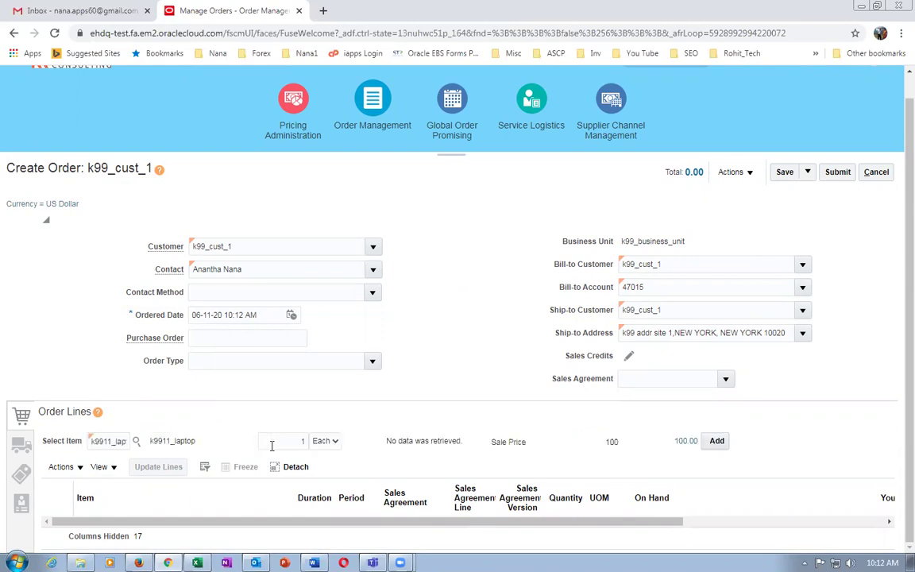
left_click(719, 444)
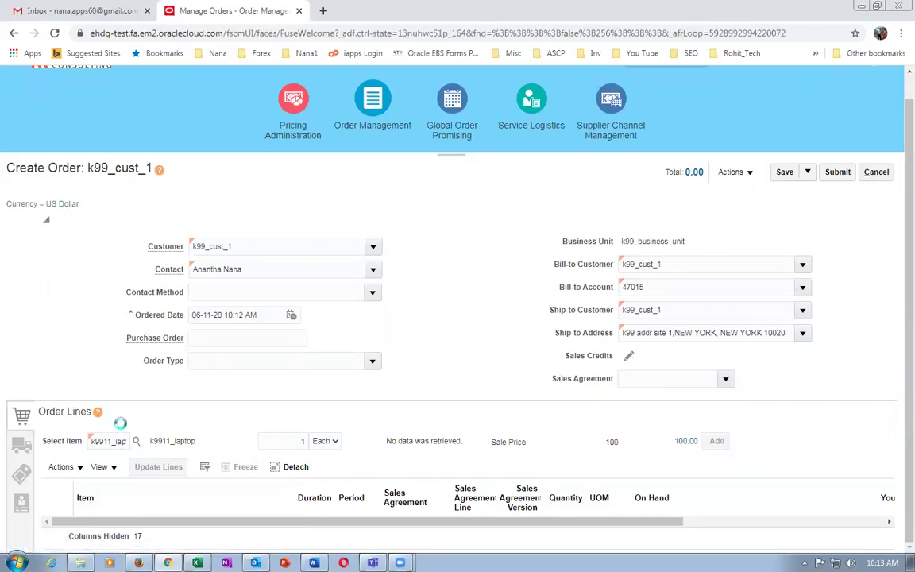
Add the k9912_Carry_Case and k9913_2_Year_Ext_warranty lines, bringing the total to 115.00.
left_click(108, 441)
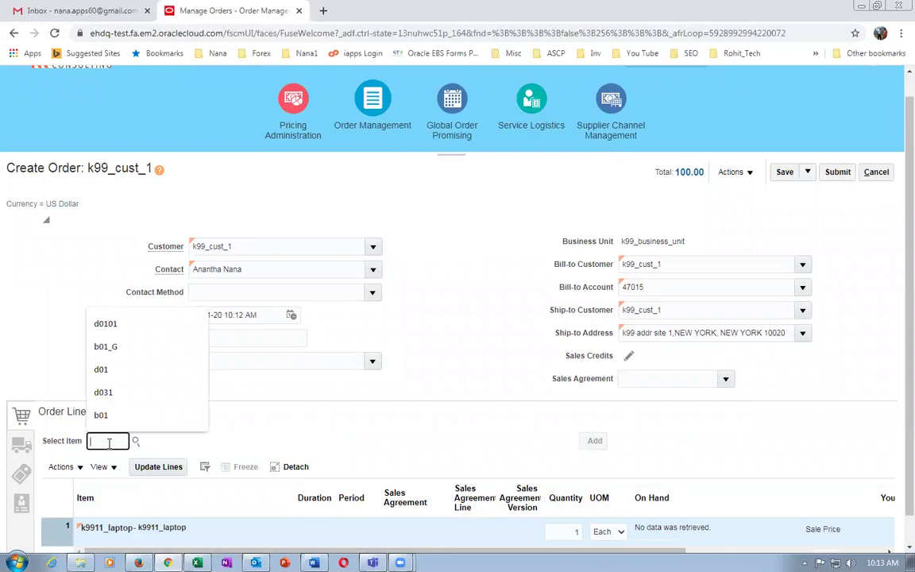
type("k9912")
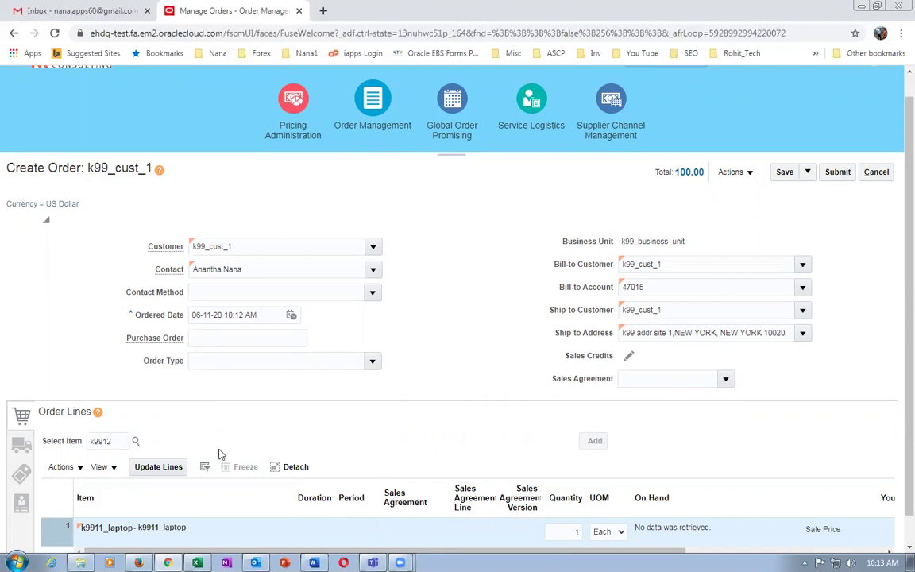
left_click(715, 442)
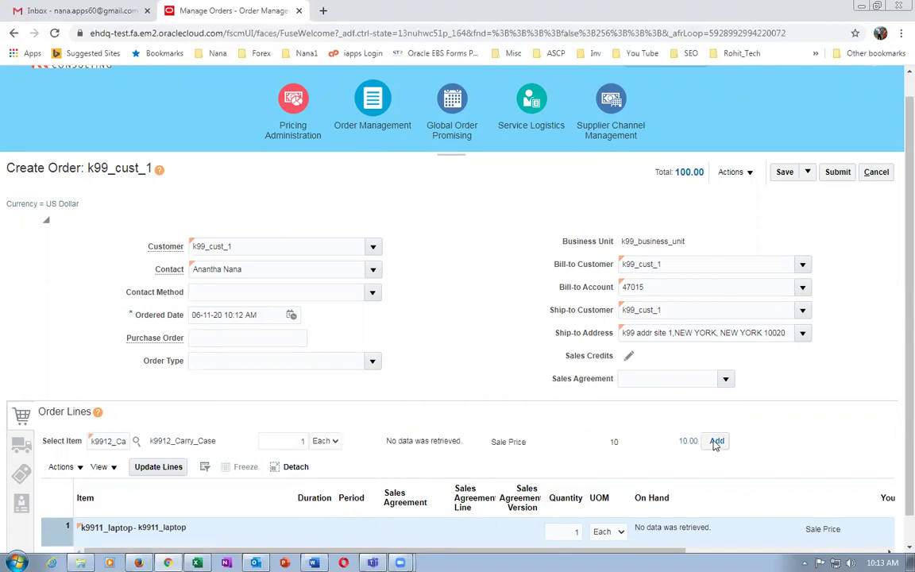
left_click(108, 442)
type("k9")
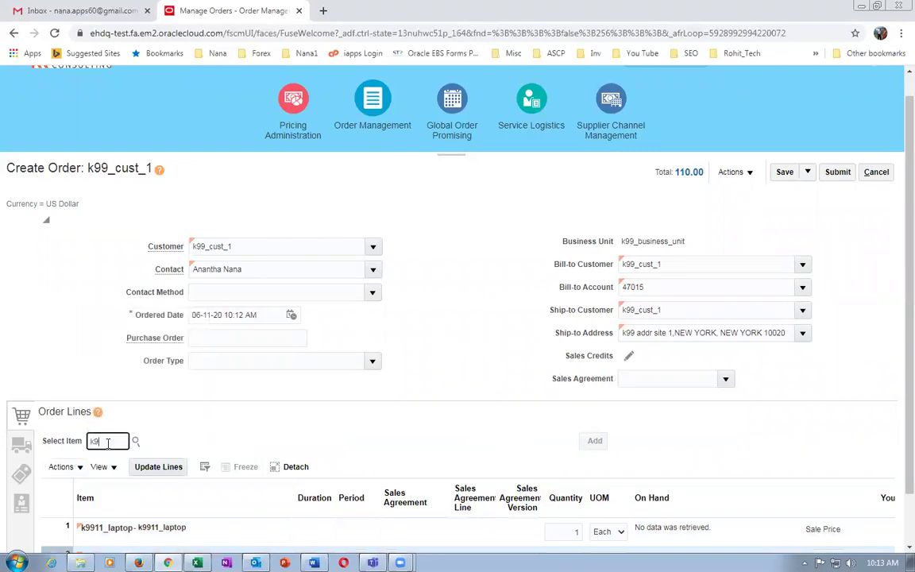
type("913_2_")
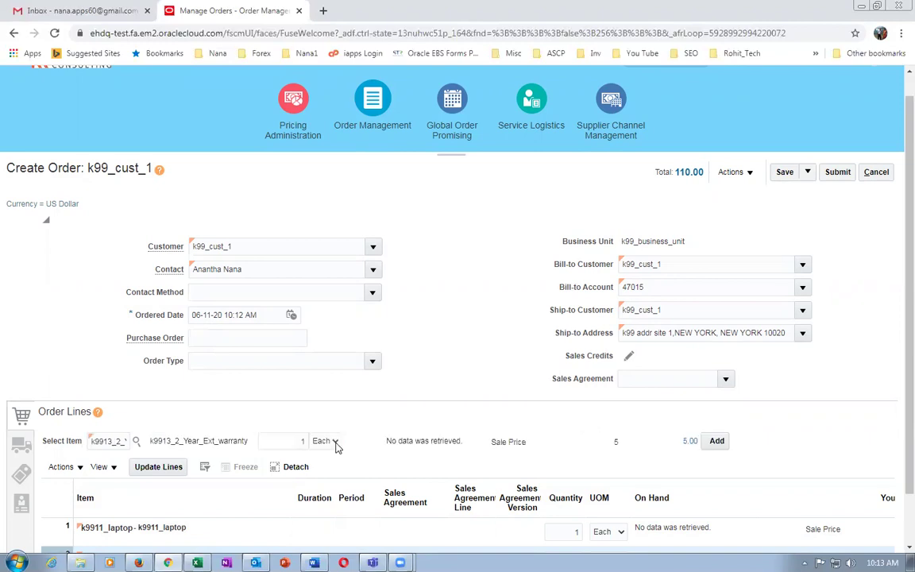
left_click(715, 442)
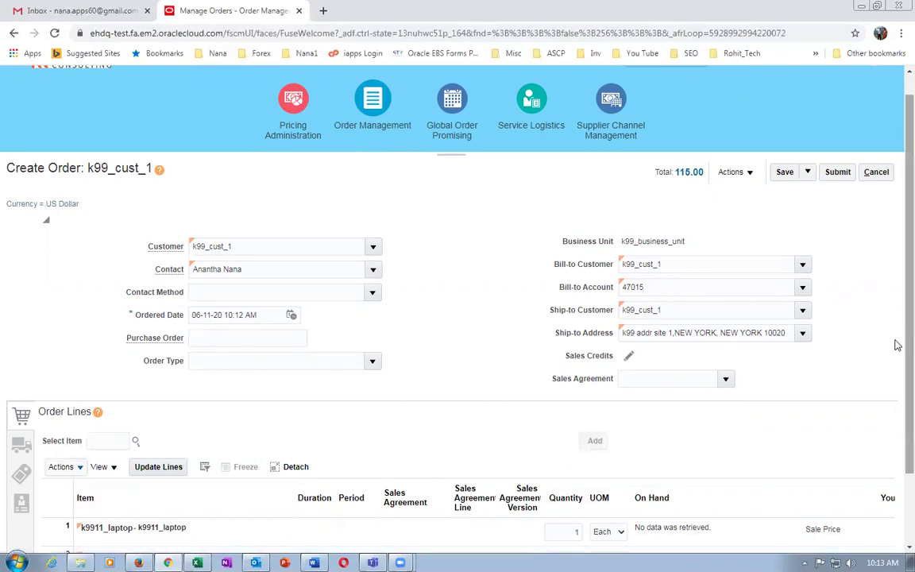
scroll(894, 343, "down", 2)
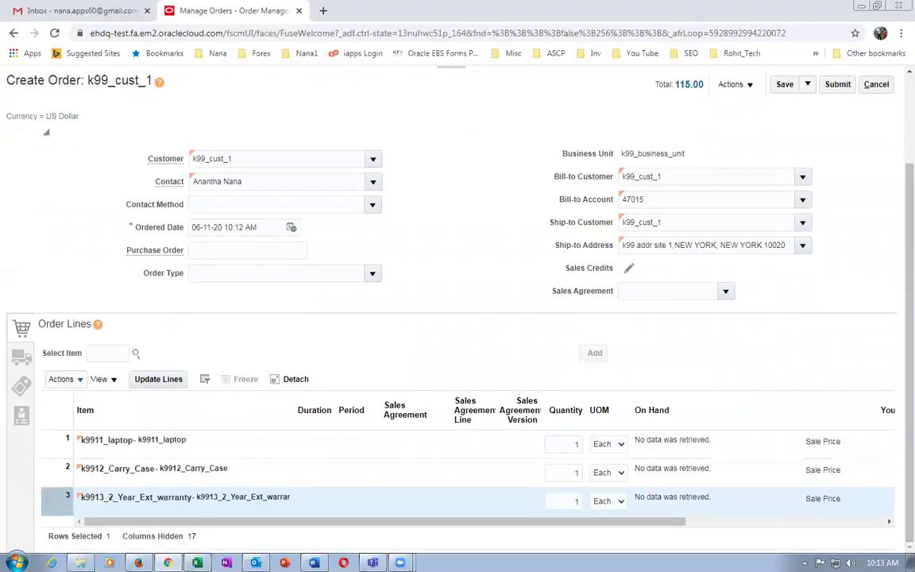
Save the new order as draft order 10009.
scroll(895, 196, "up", 3)
left_click(785, 191)
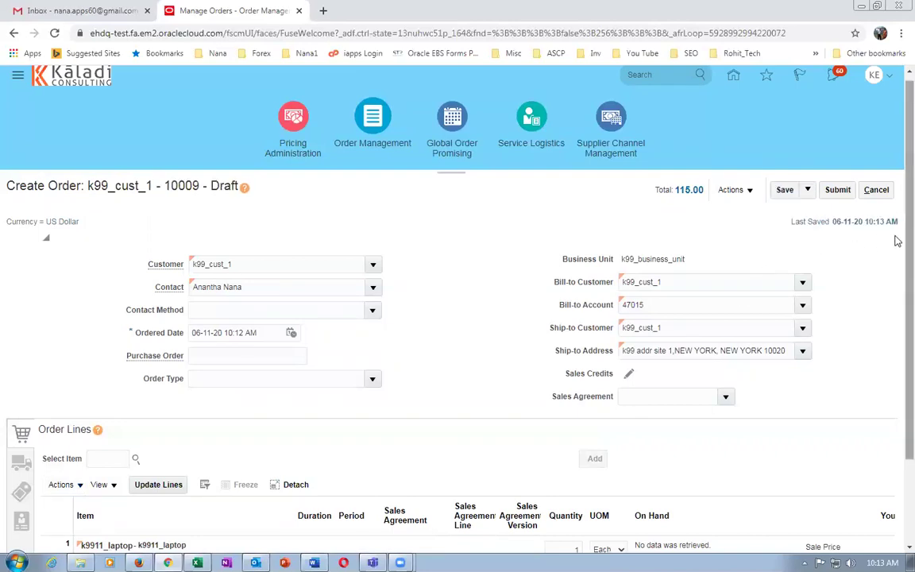
scroll(896, 238, "down", 1)
scroll(896, 293, "down", 1)
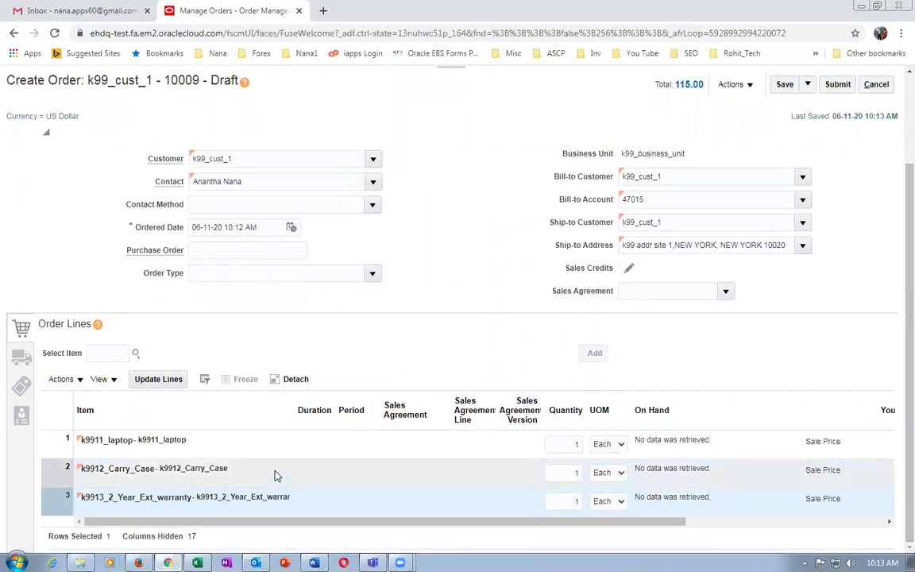
Review the laptop, carry case and warranty lines, then show the order's Shipment Details.
left_click(228, 443)
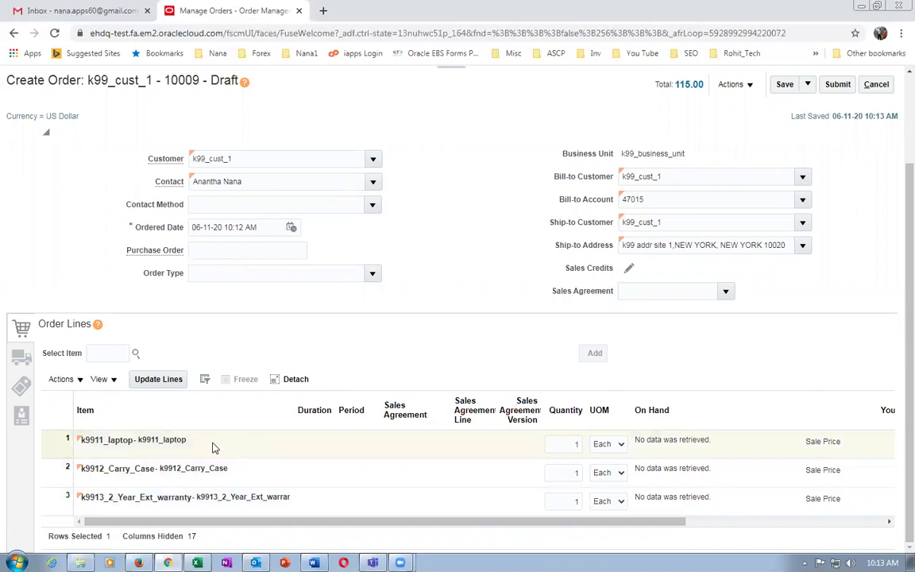
left_click(260, 477)
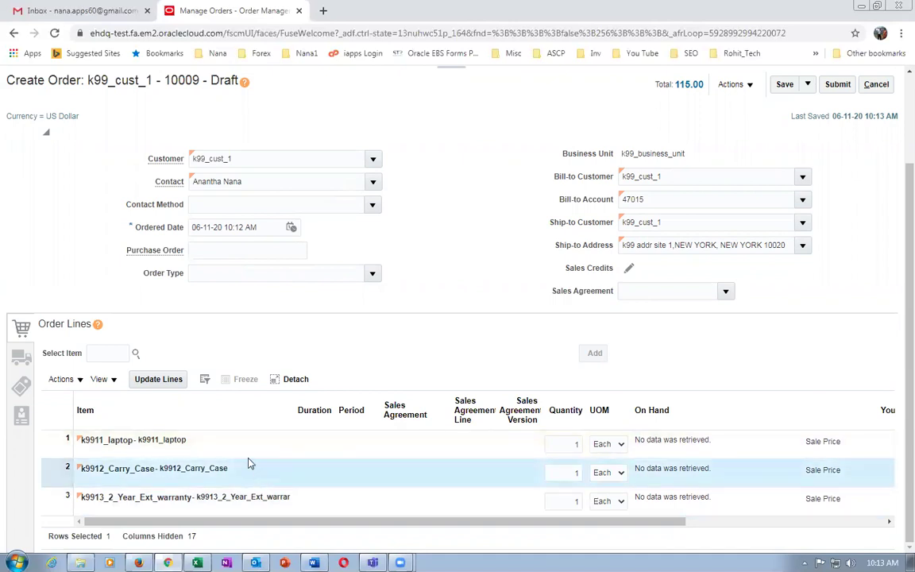
left_click(241, 443)
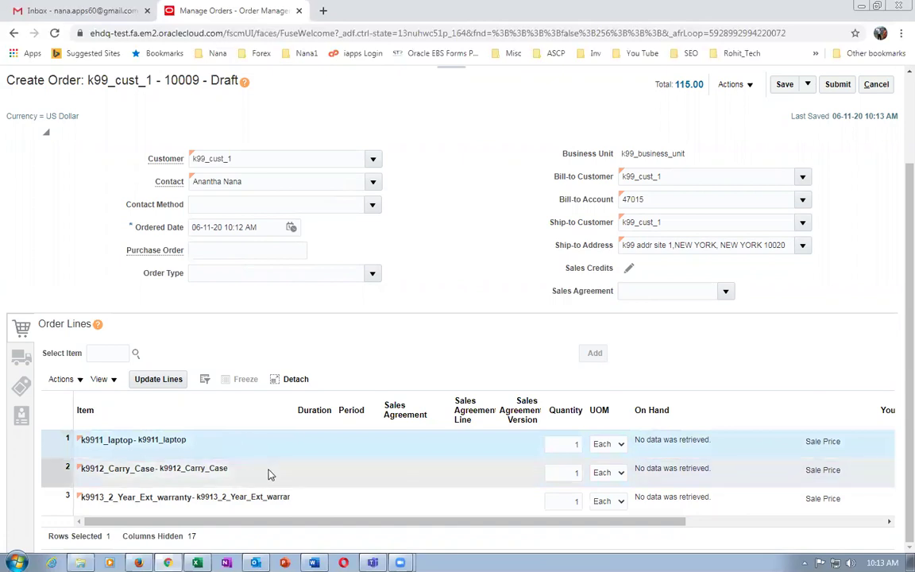
left_click(268, 471)
left_click(246, 442)
left_click(265, 470)
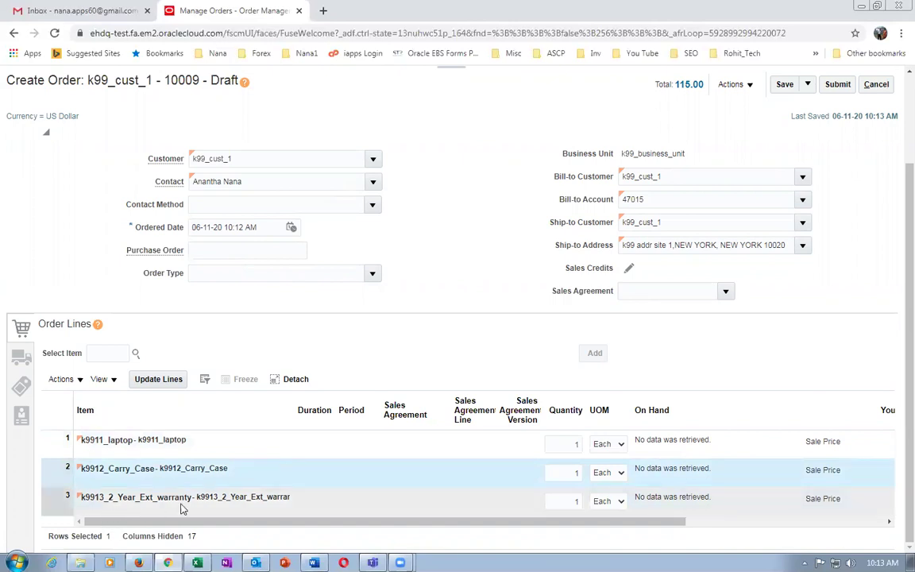
left_click(346, 506)
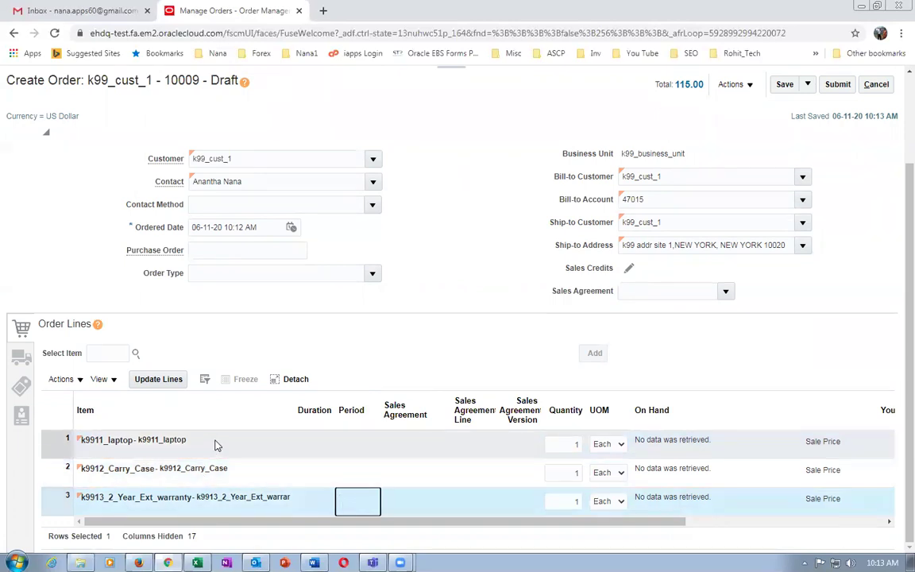
left_click(251, 468)
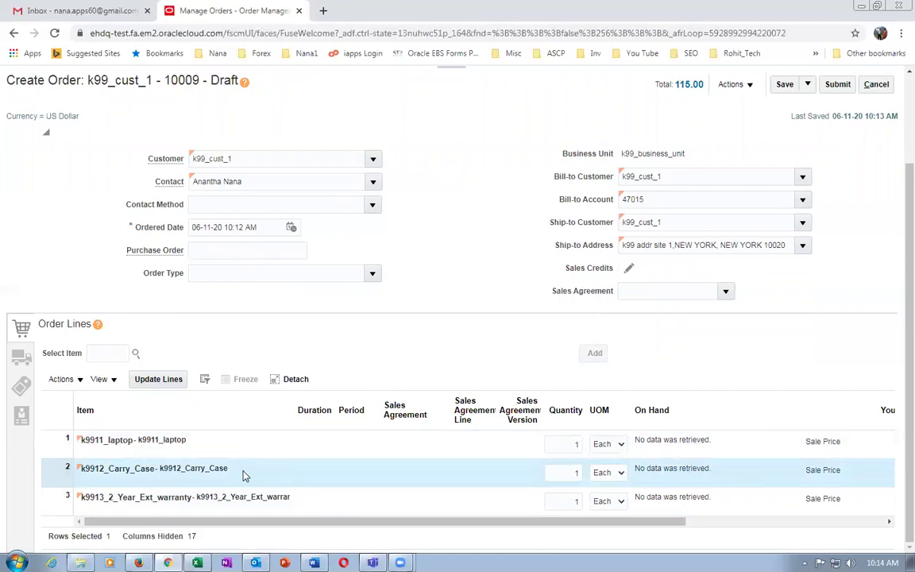
left_click(230, 443)
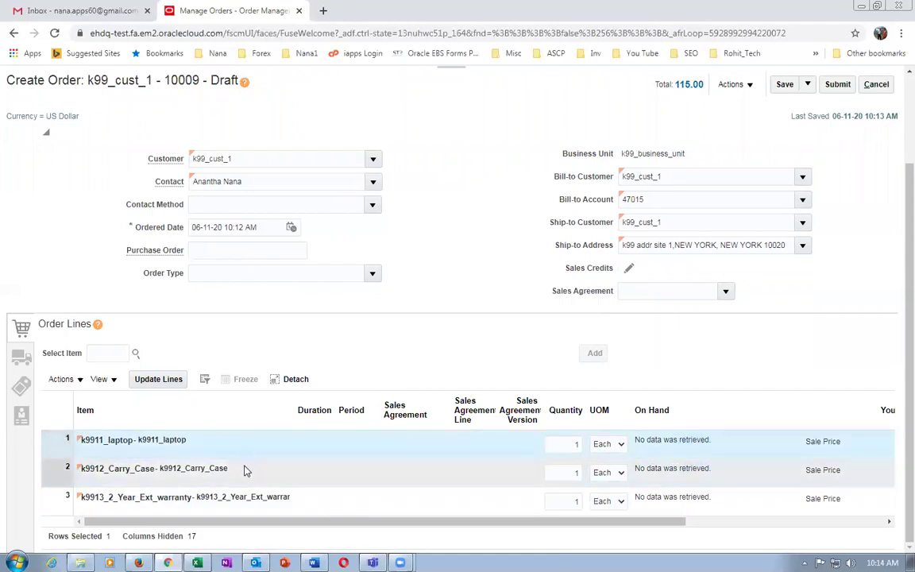
left_click(243, 469)
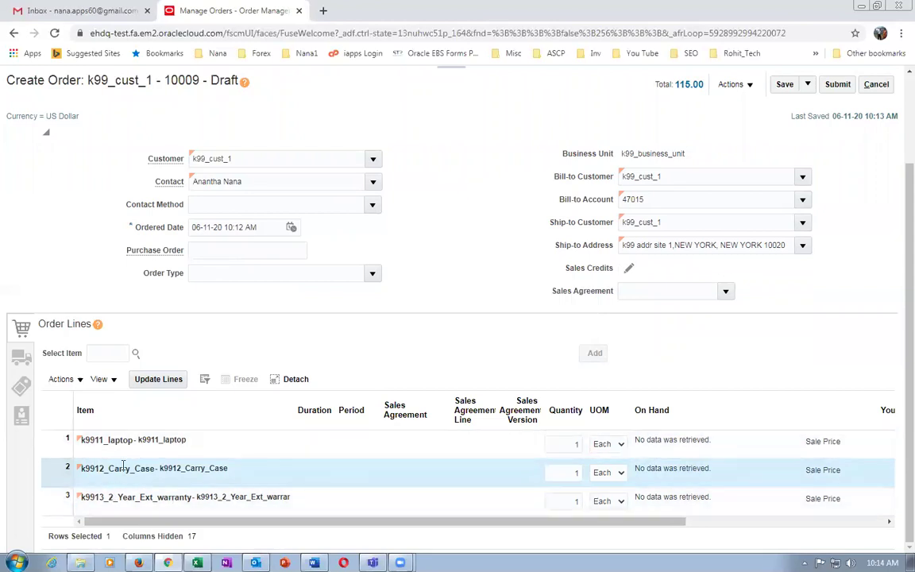
left_click(22, 358)
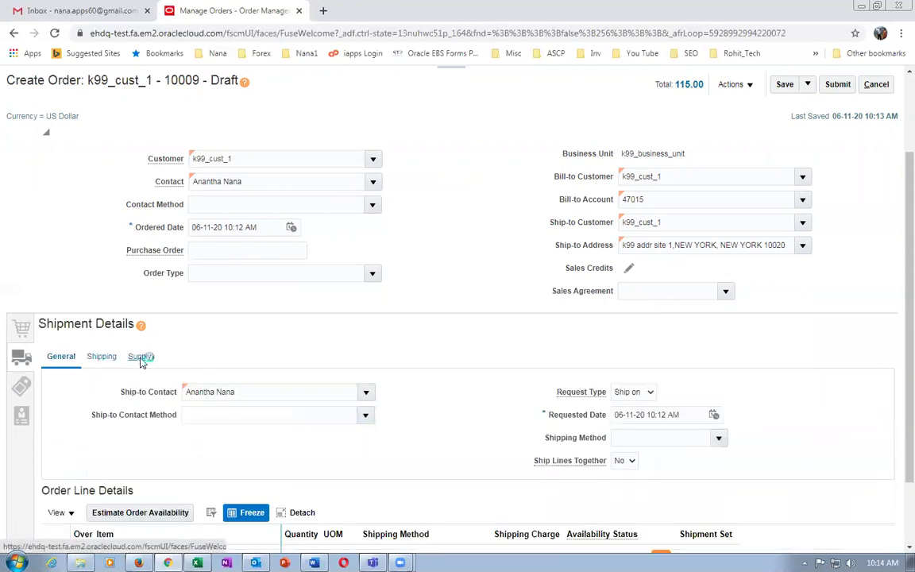
On the Supply tab, set the warehouse to K991 - K99_CHILD_1 for the three lines.
left_click(140, 357)
left_click(260, 392)
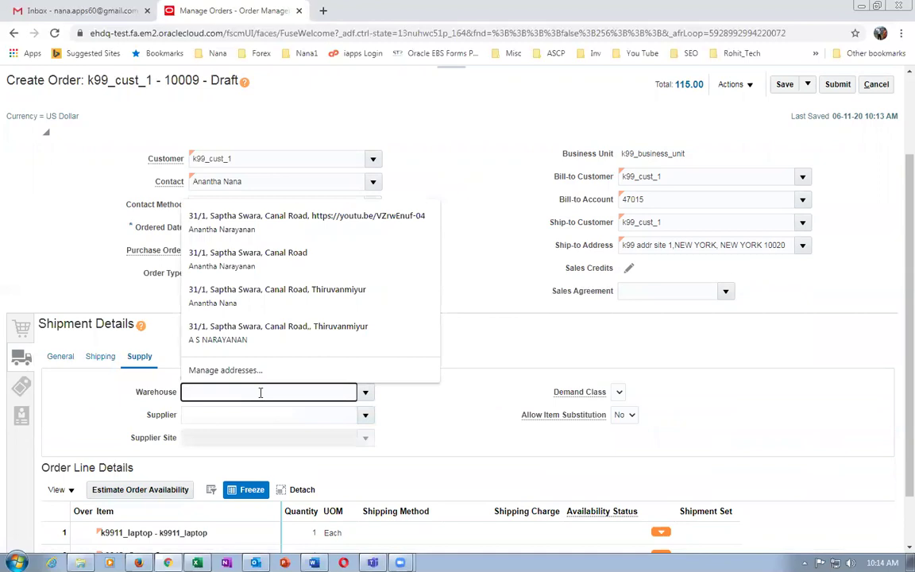
type("k99")
left_click(226, 414)
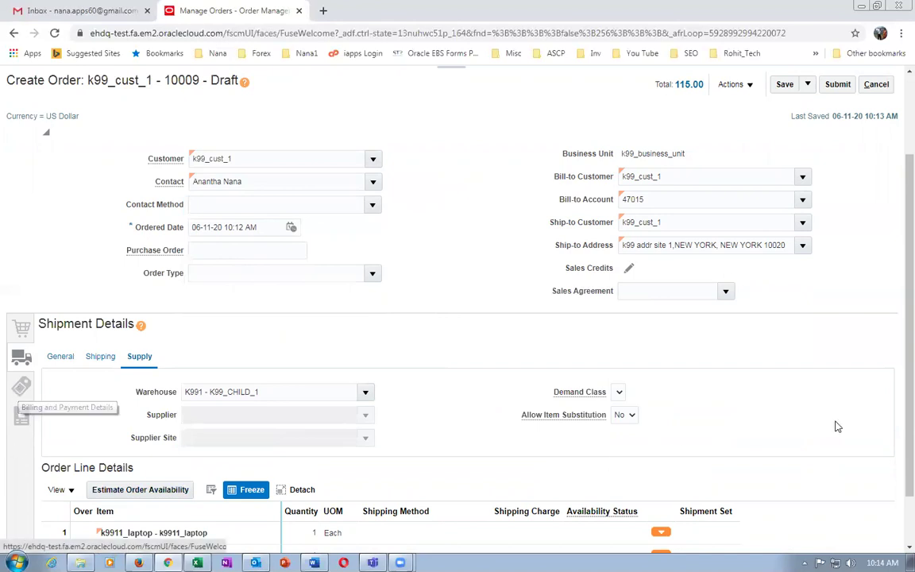
scroll(896, 525, "down", 2)
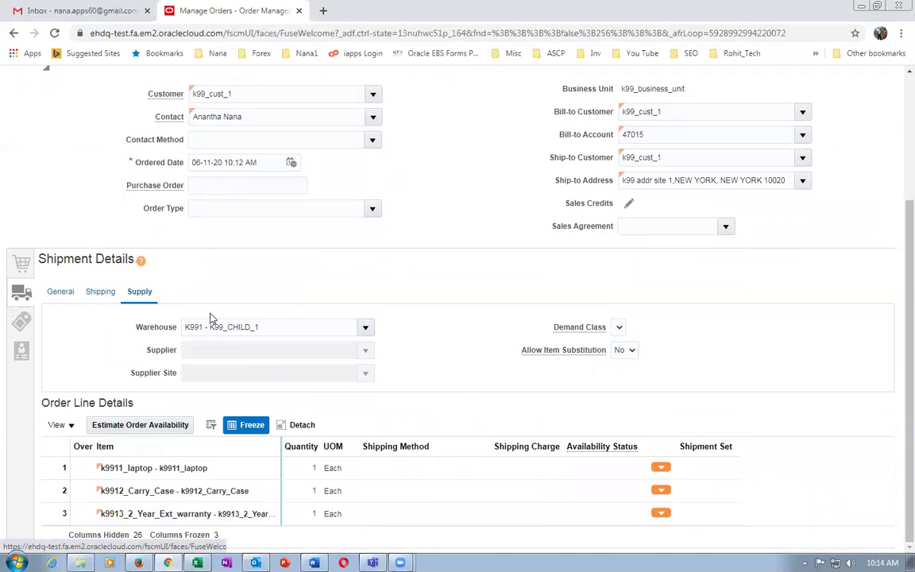
left_click(172, 468)
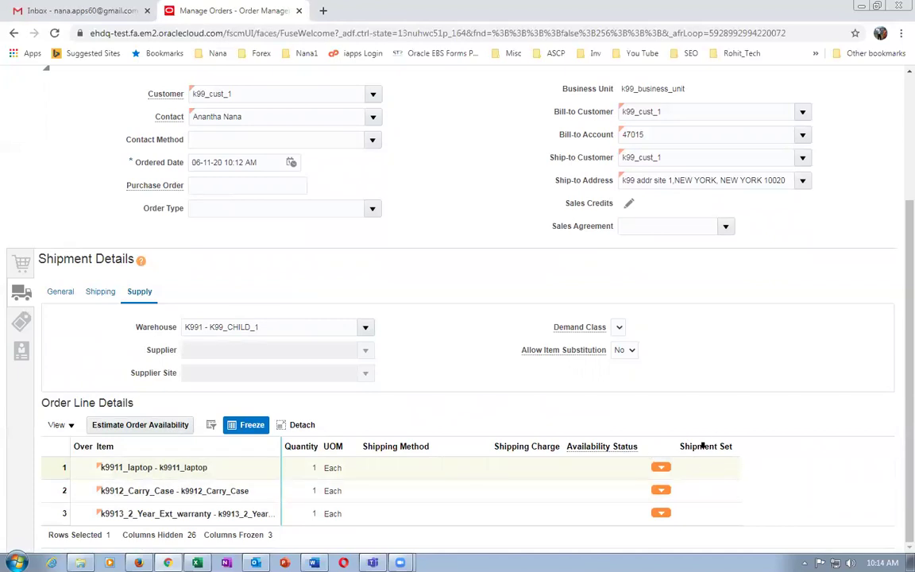
Check the table's column options and inspect the lines' empty Shipment Set cells.
left_click(49, 426)
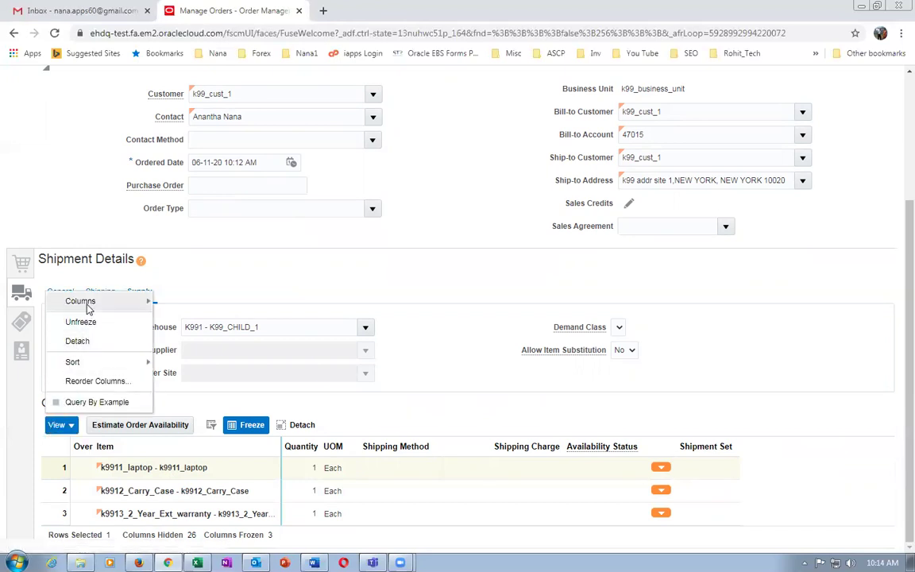
mouse_move(59, 305)
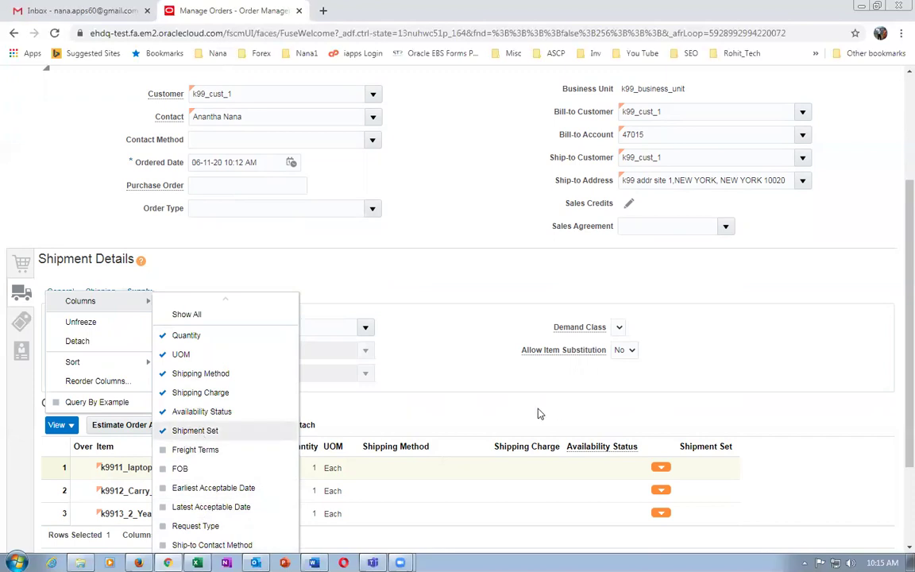
left_click(533, 433)
left_click(715, 476)
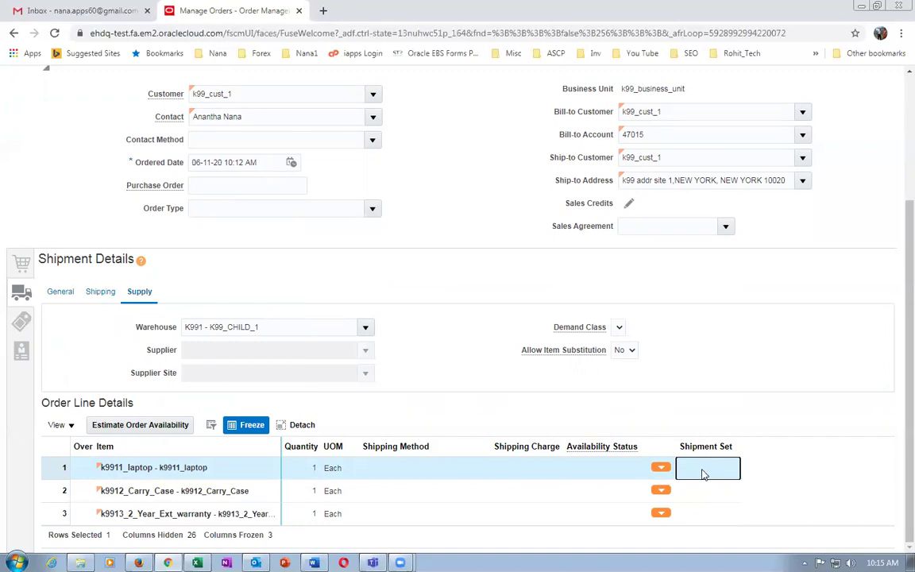
left_click(659, 469)
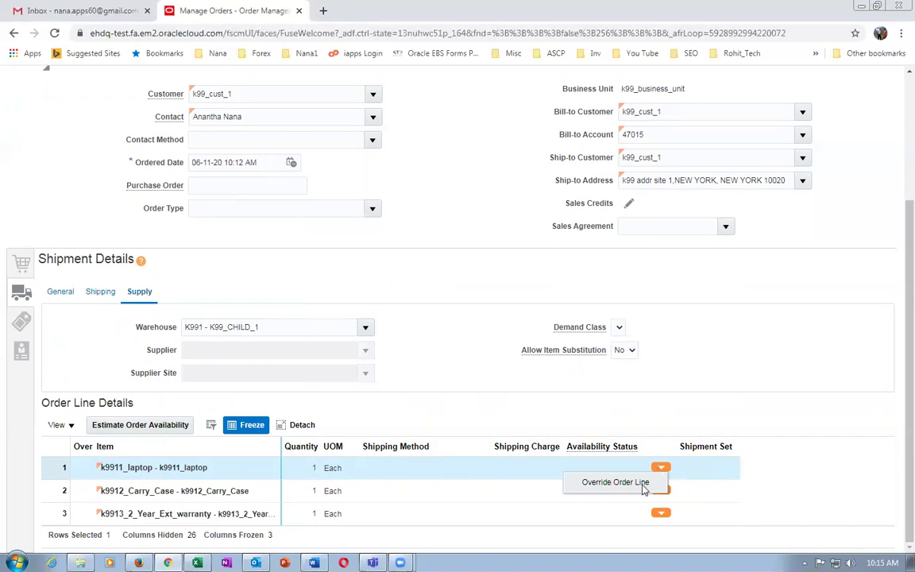
left_click(715, 473)
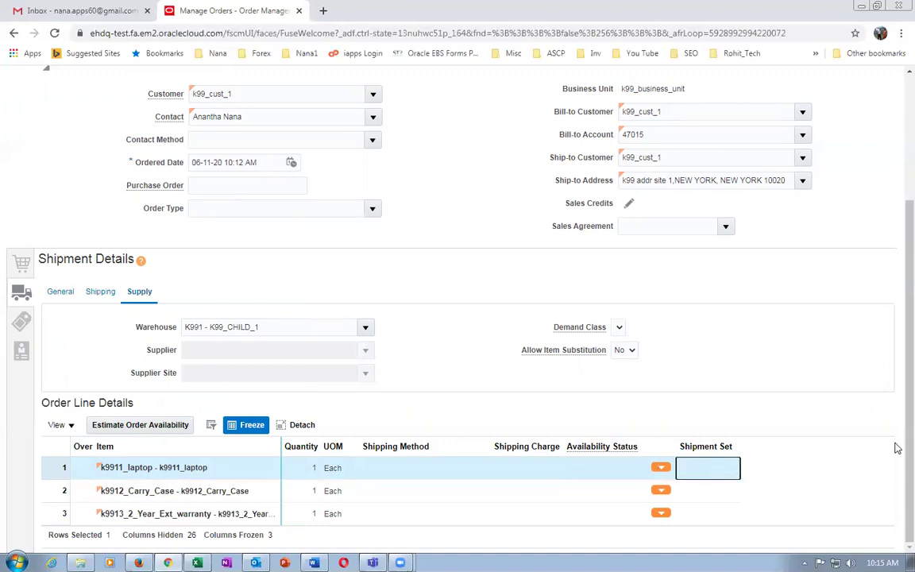
left_click(712, 523)
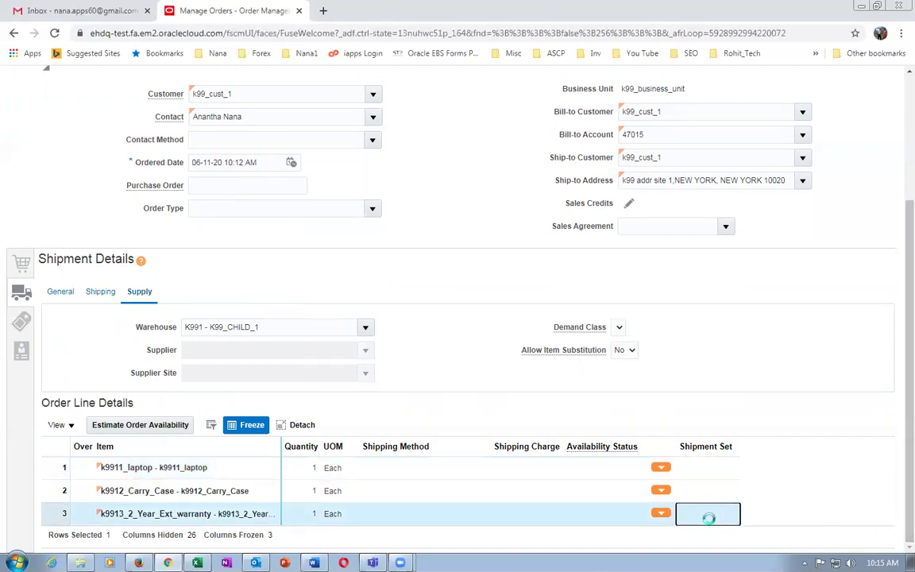
left_click(714, 474)
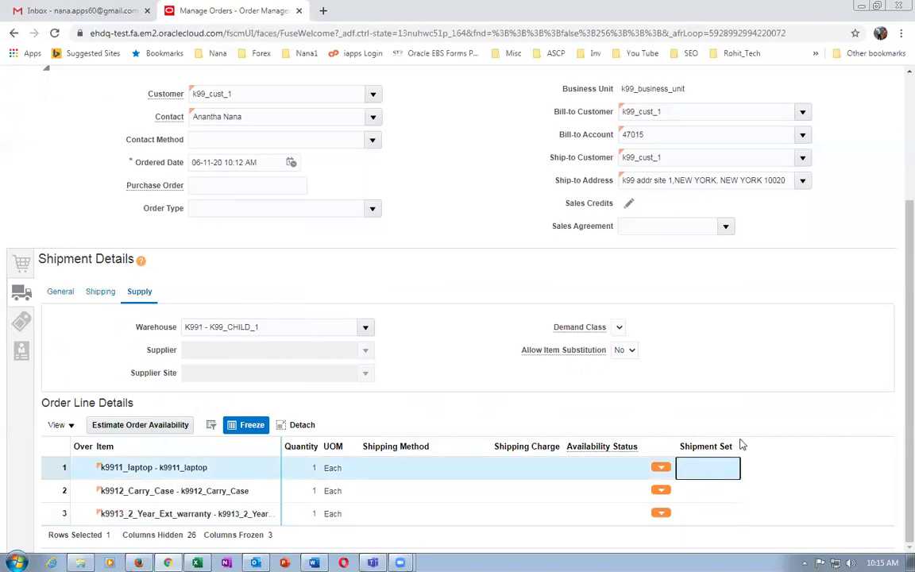
Drag the Shipment Set header border wider to show the full column.
left_click_drag(739, 442, 775, 445)
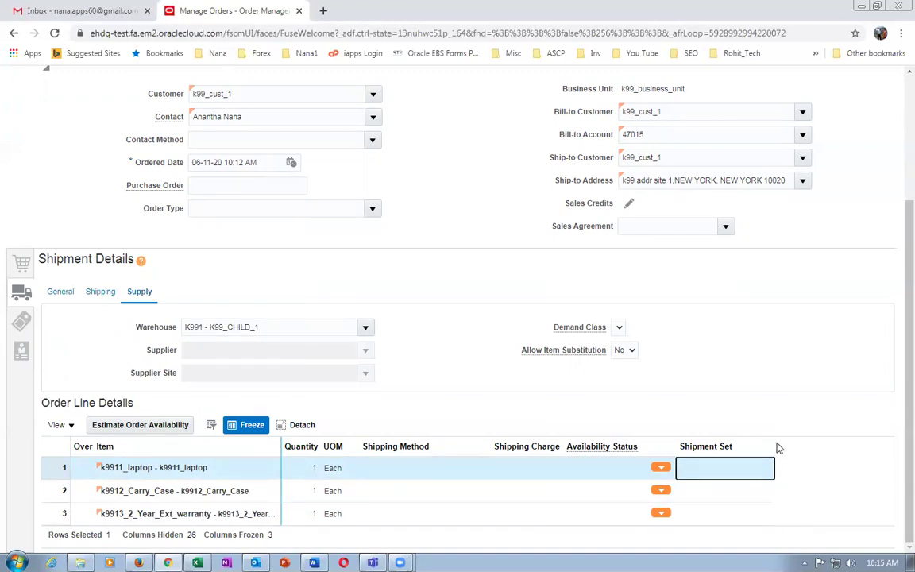
left_click_drag(772, 442, 823, 444)
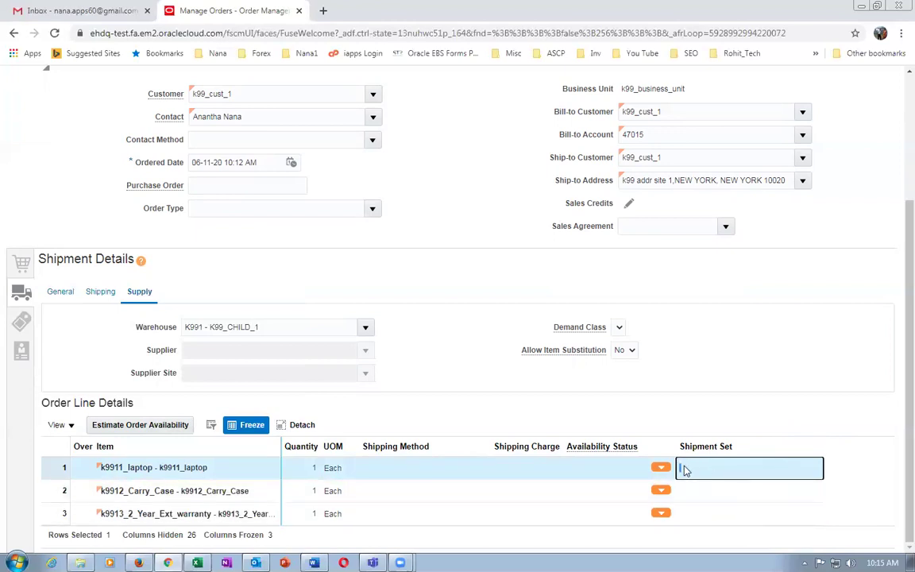
left_click(46, 468)
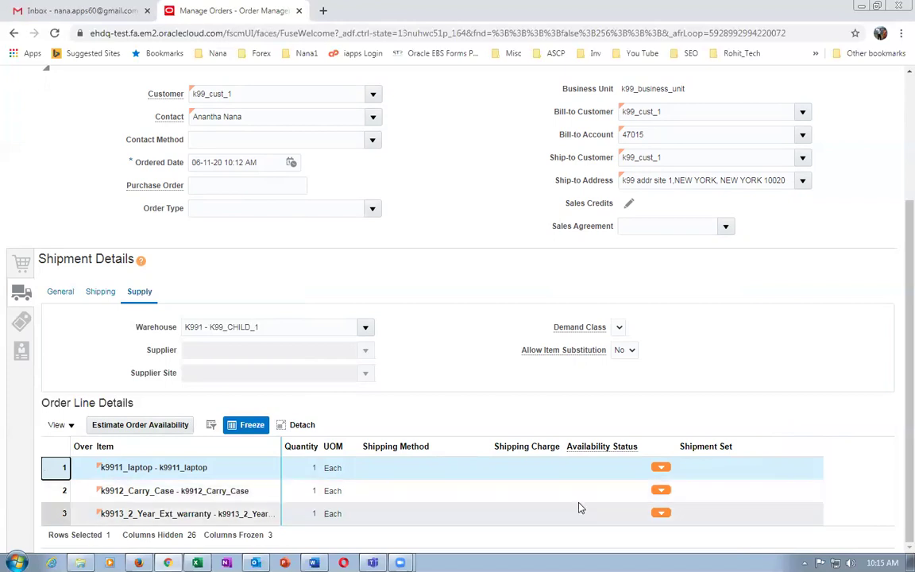
left_click(709, 476)
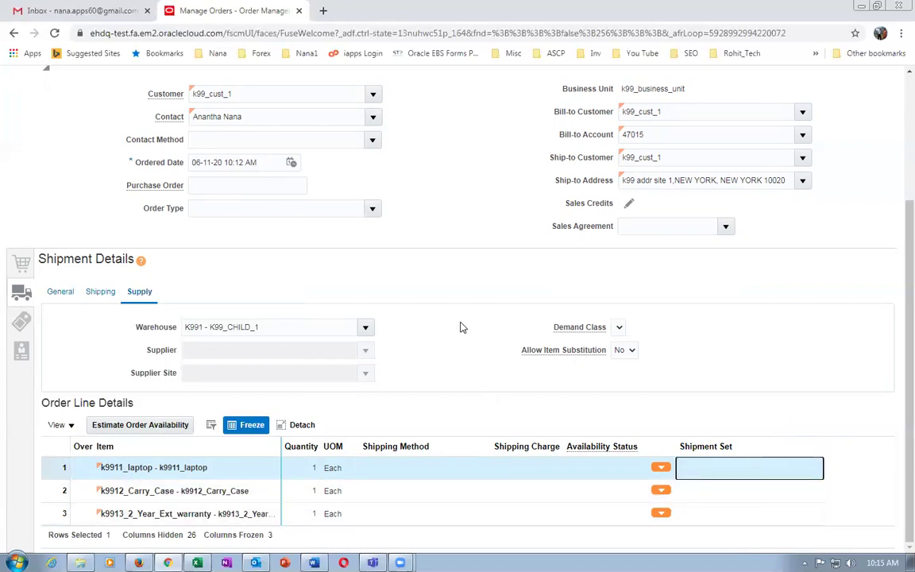
scroll(463, 359, "up", 3)
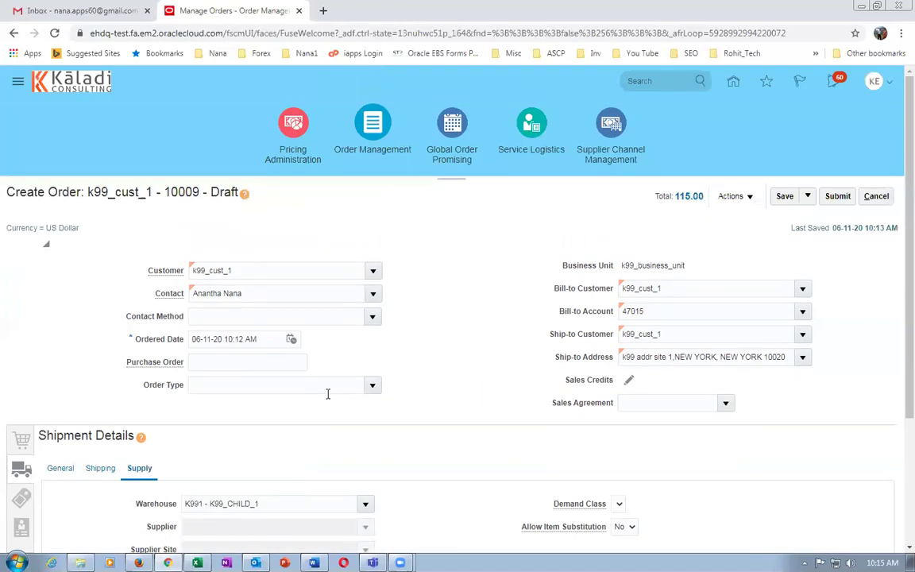
scroll(354, 411, "down", 3)
left_click(370, 469)
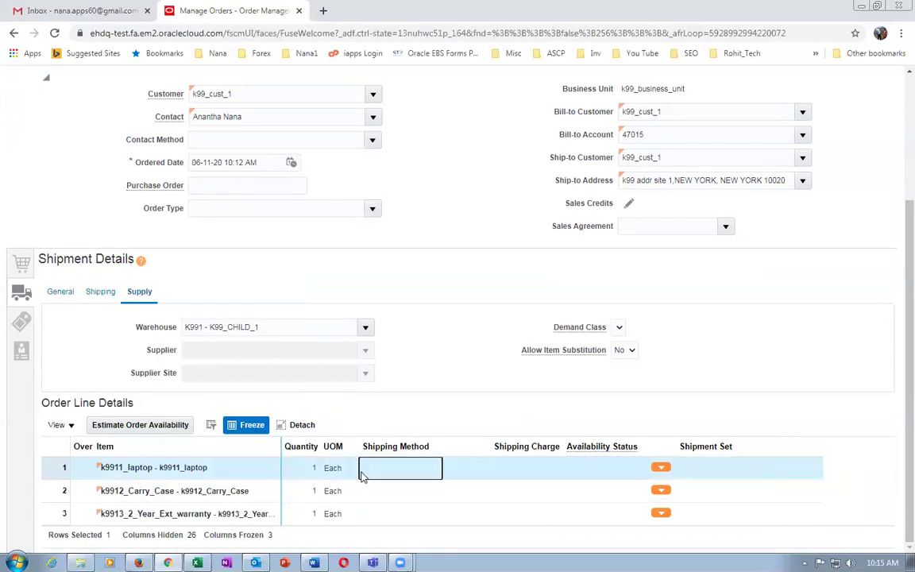
Override the laptop line to create and assign new shipment set SS1.
left_click(661, 468)
left_click(635, 482)
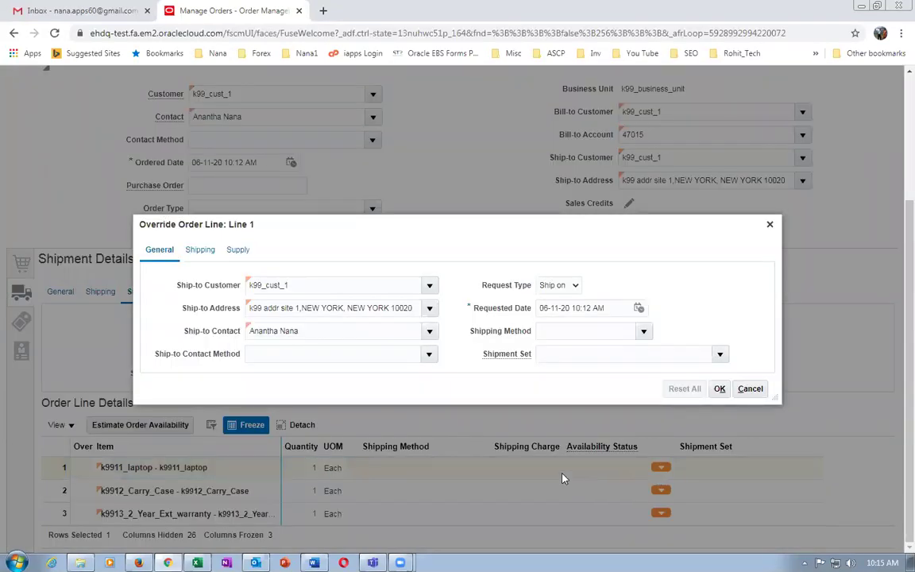
left_click(721, 355)
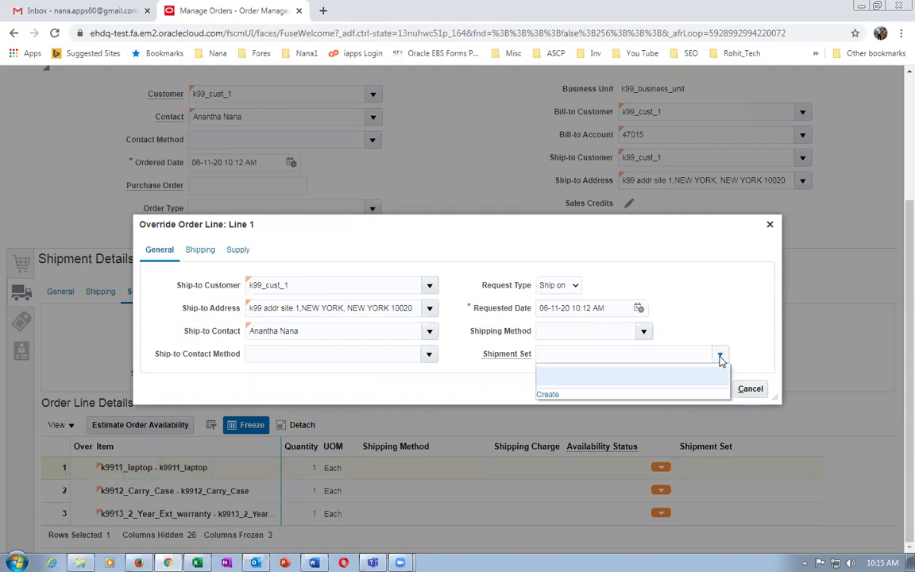
left_click(547, 395)
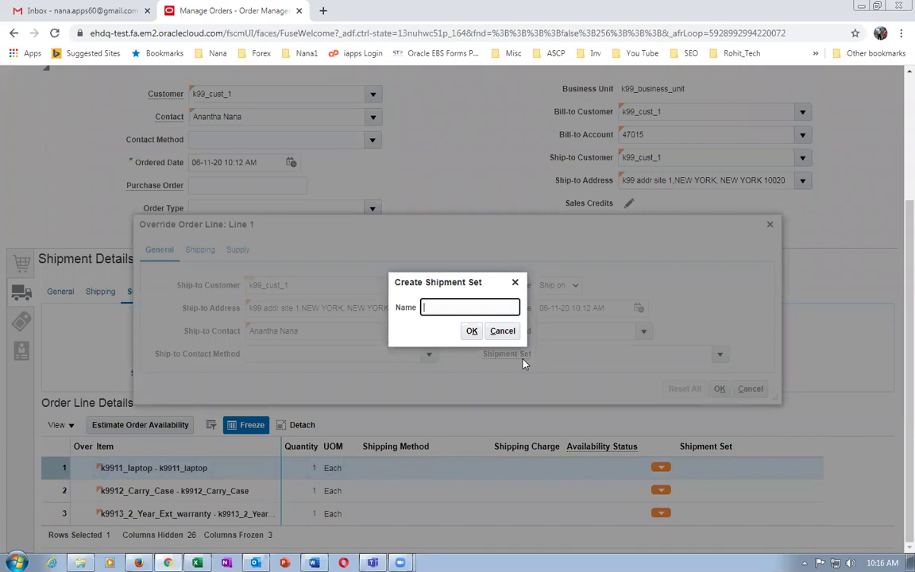
type("SS1")
left_click(473, 331)
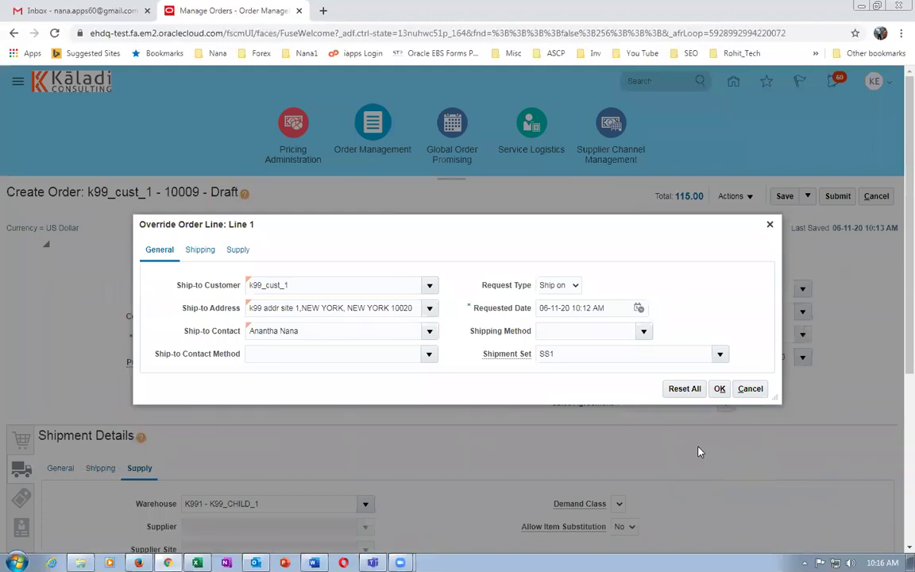
left_click(719, 390)
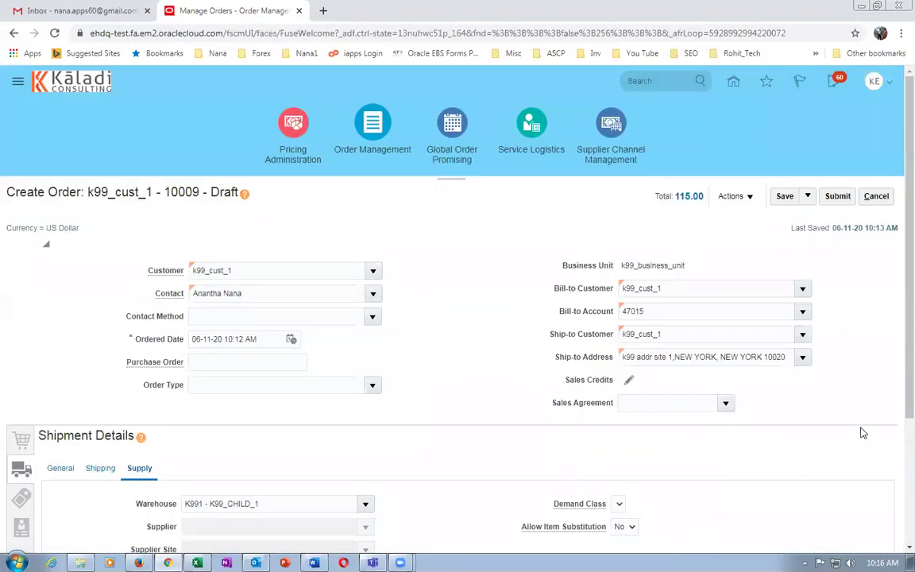
Override the carry case line to assign shipment set SS1.
scroll(898, 389, "down", 3)
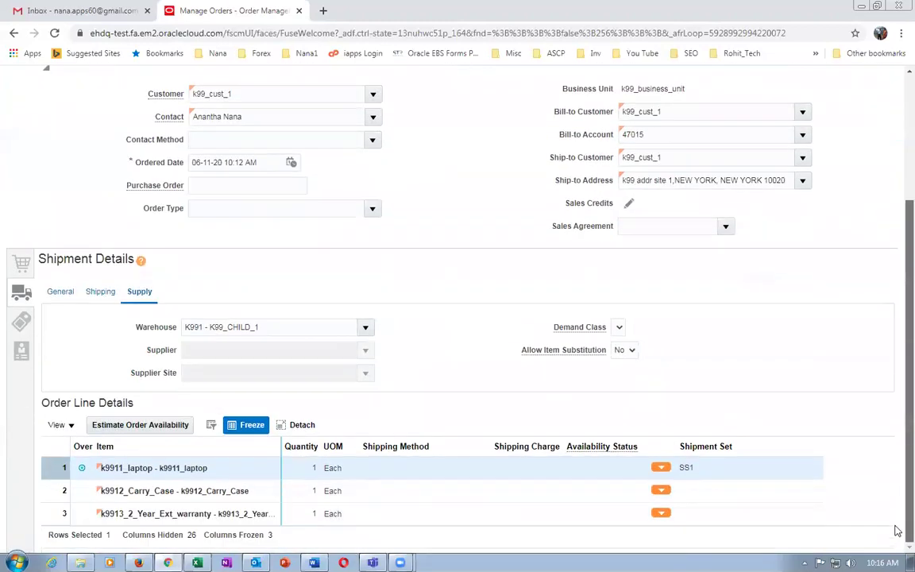
left_click(685, 494)
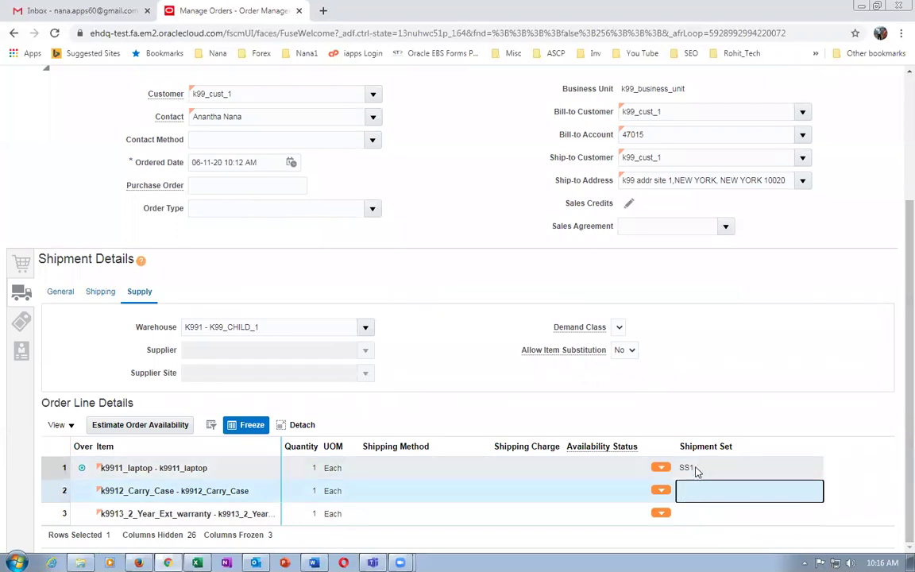
left_click(660, 491)
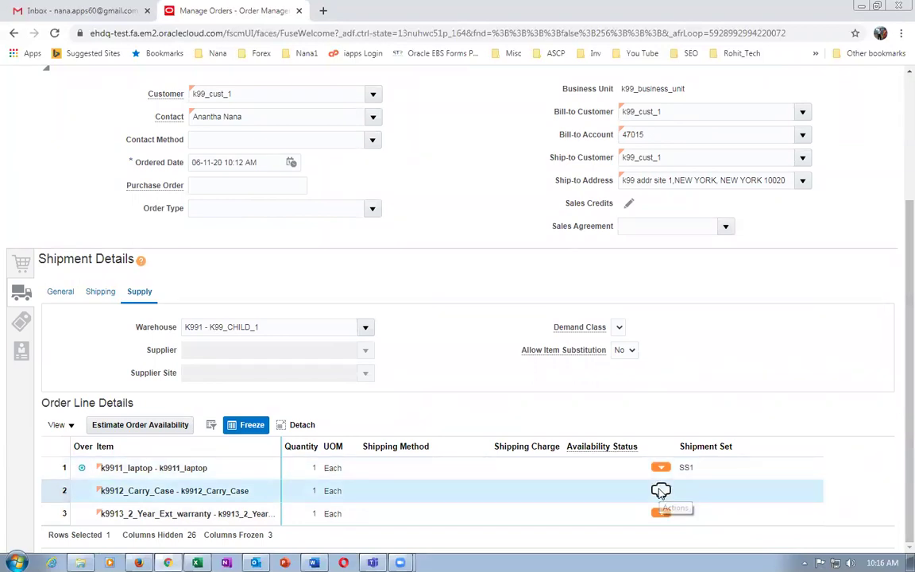
left_click(599, 507)
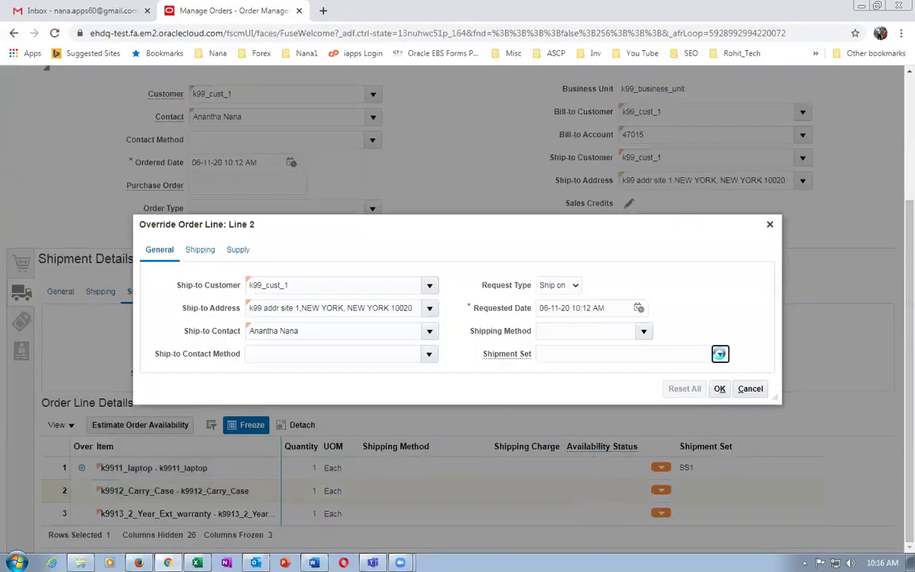
left_click(720, 353)
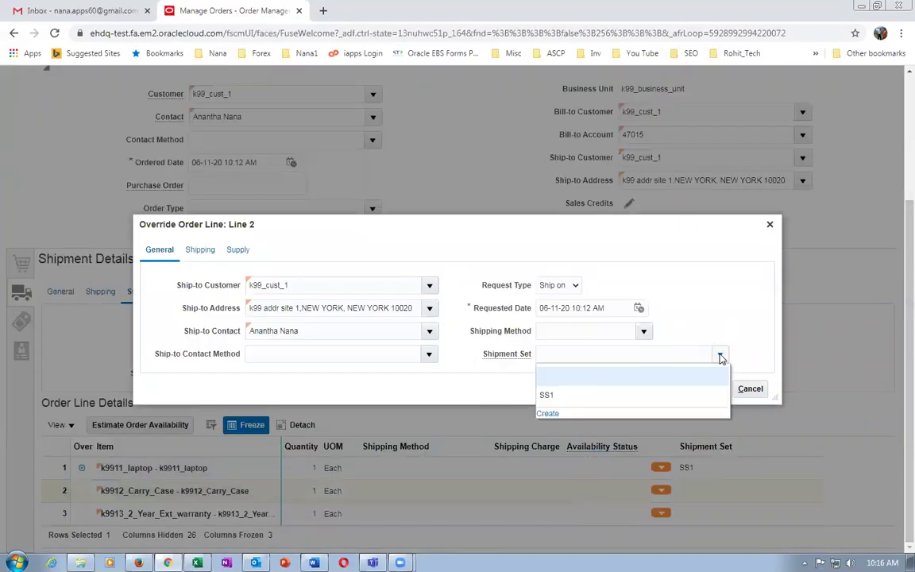
left_click(562, 397)
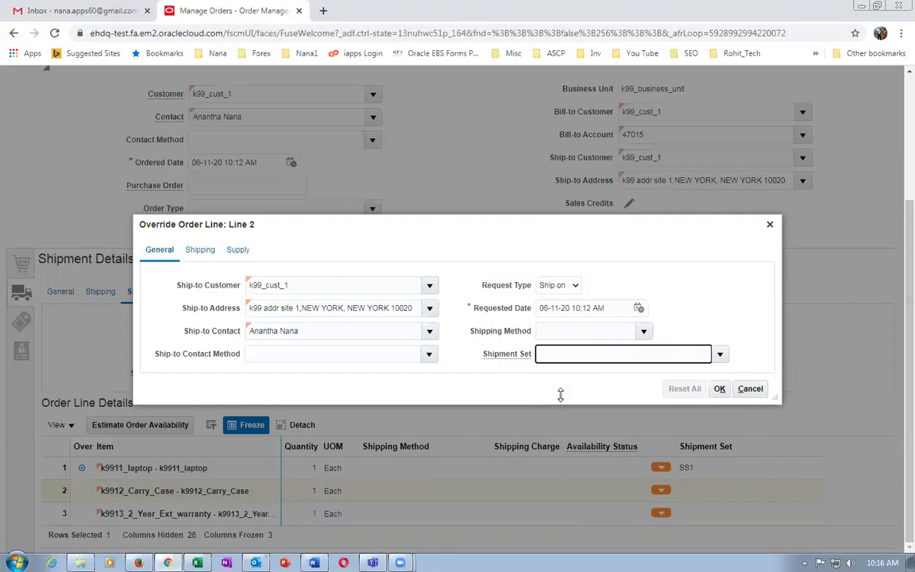
left_click(720, 388)
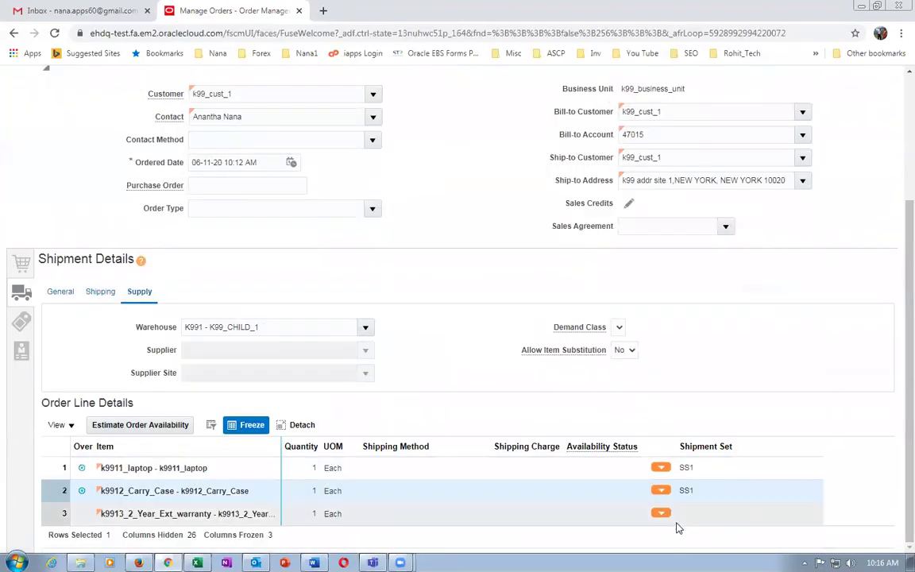
Override the extended warranty line to assign shipment set SS1.
left_click(665, 515)
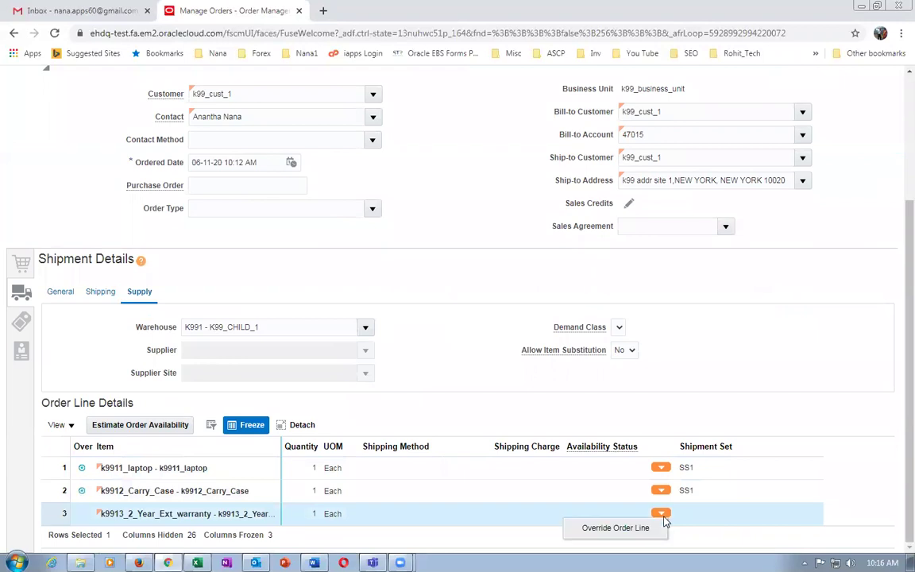
left_click(626, 528)
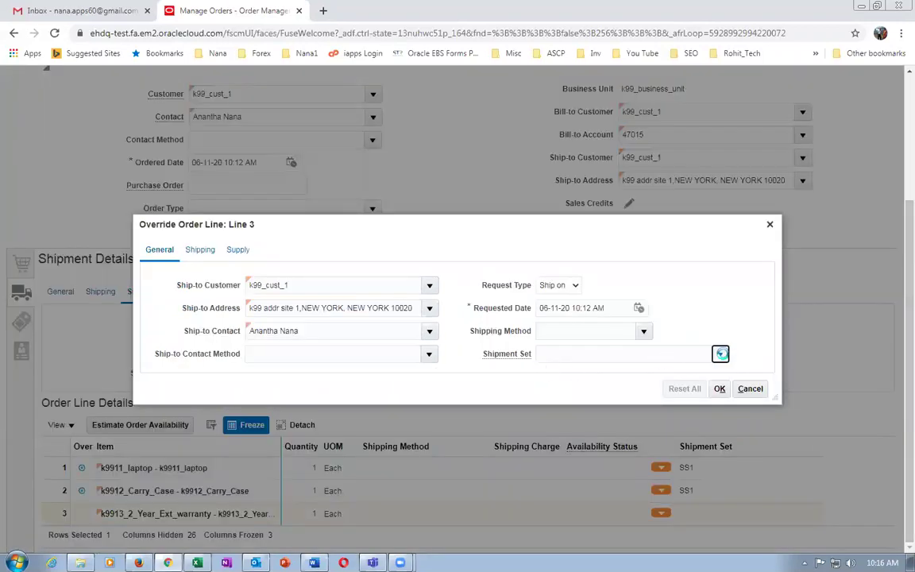
left_click(721, 354)
left_click(547, 393)
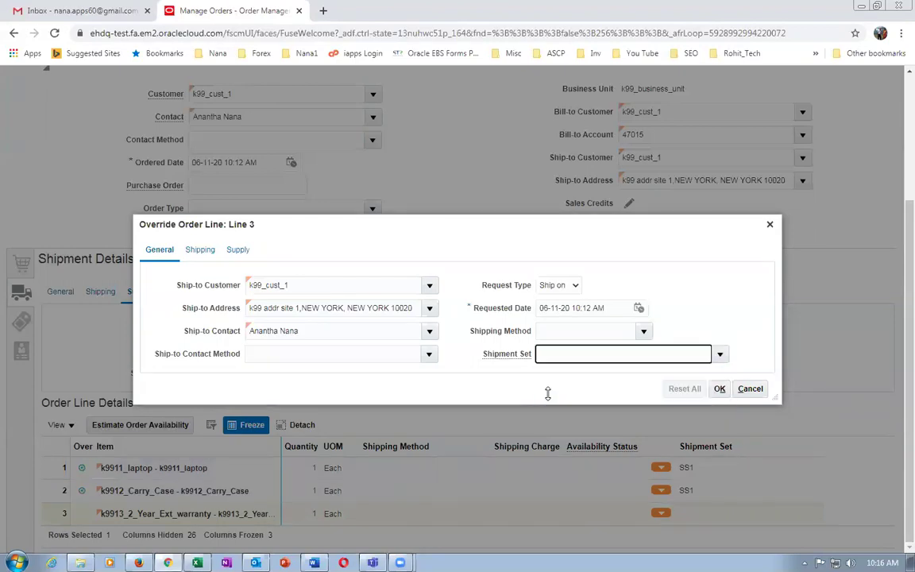
left_click(720, 389)
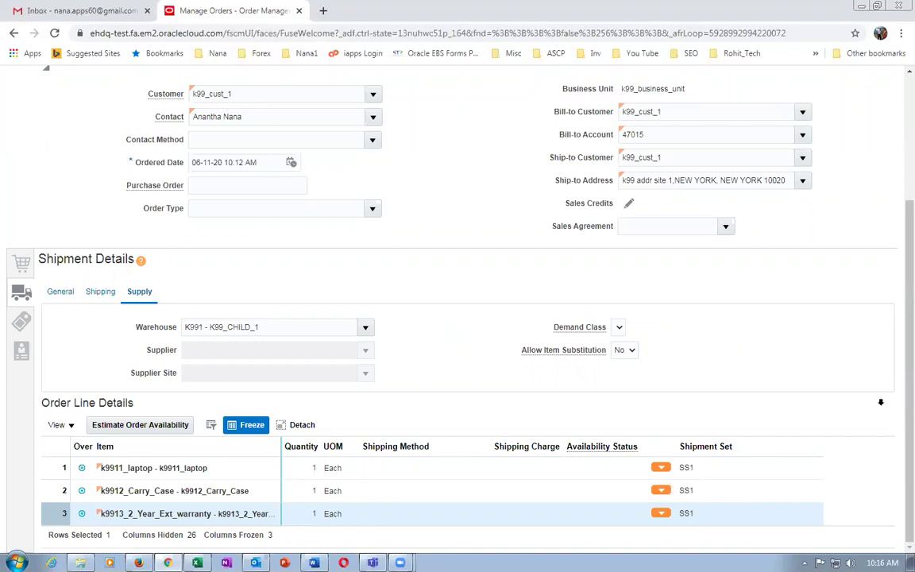
Save and submit order 10009, then acknowledge the submission confirmation.
scroll(895, 334, "up", 2)
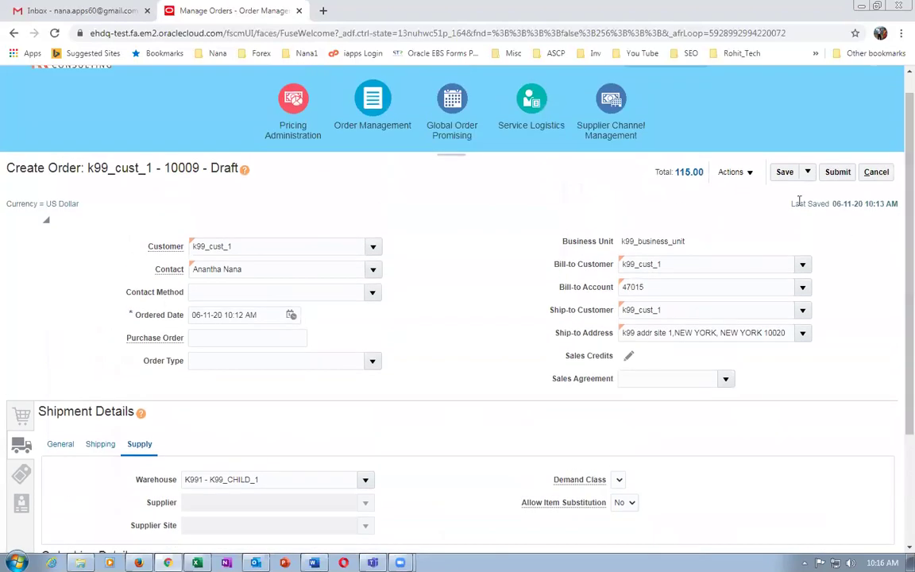
left_click(785, 172)
left_click(841, 175)
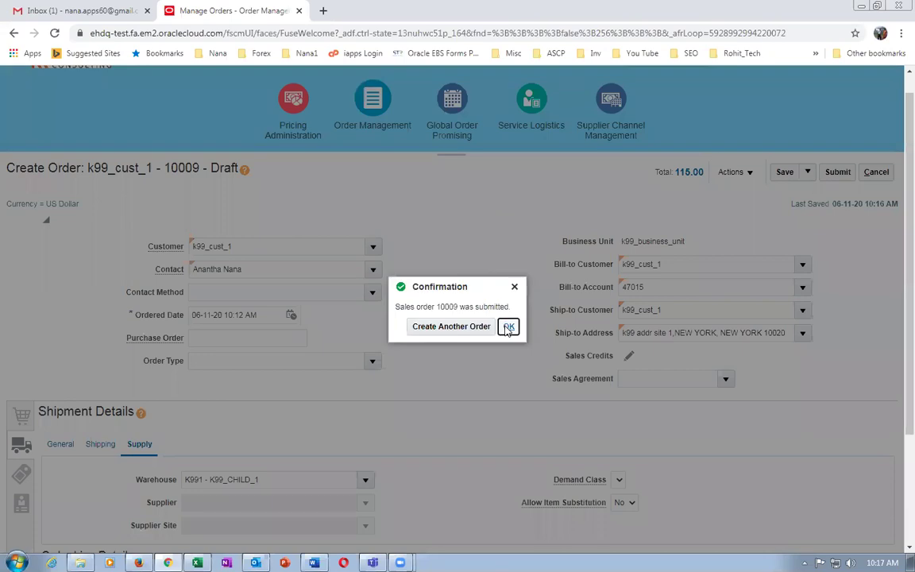
left_click(508, 328)
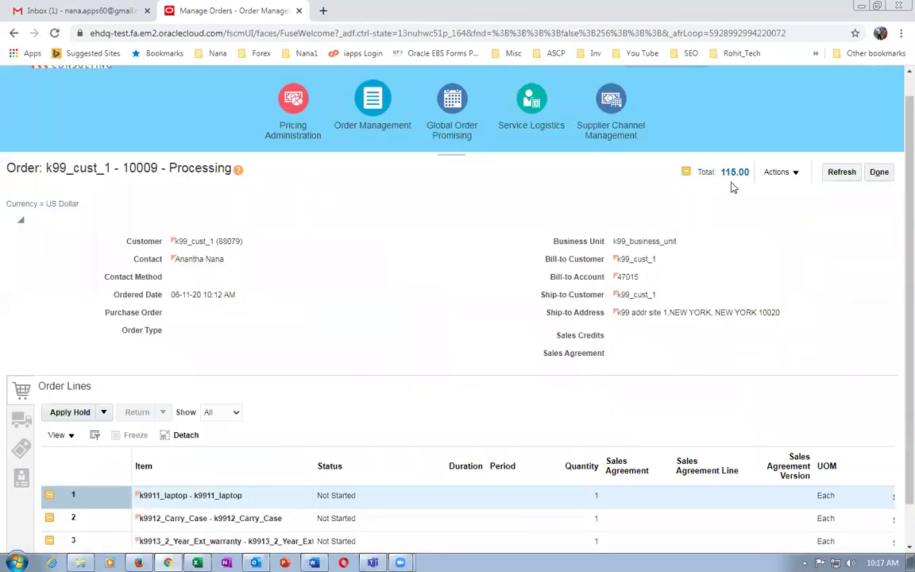
left_click(776, 171)
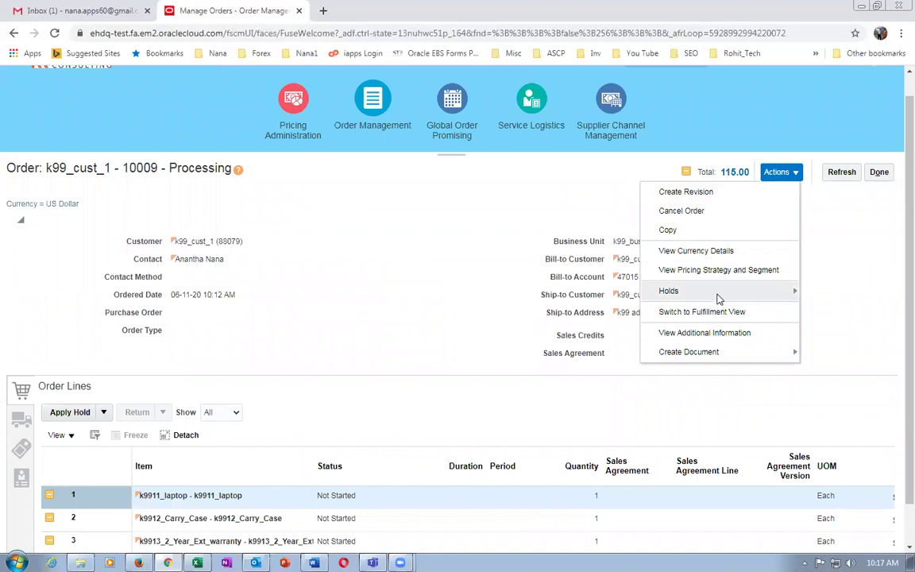
Switch order 10009 to the fulfillment view and show its Fulfillment Lines.
left_click(696, 312)
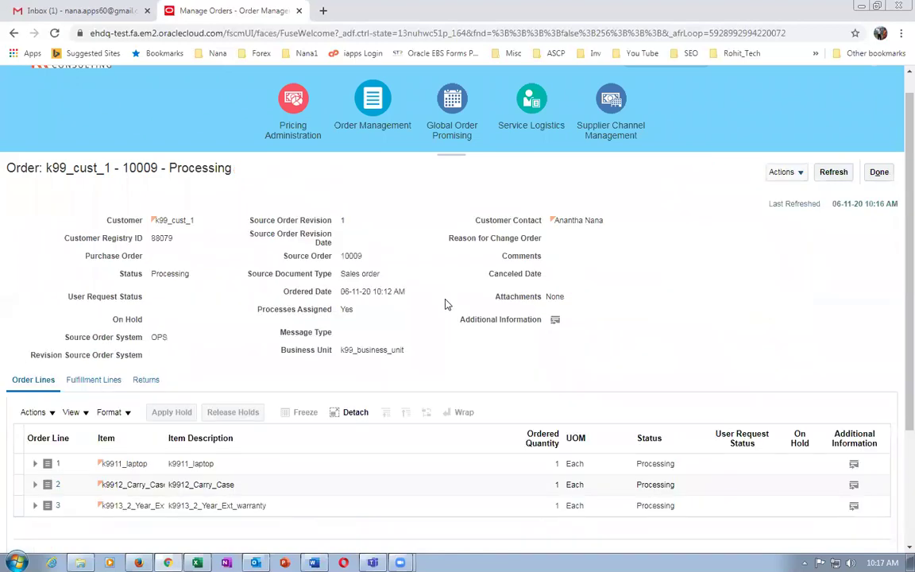
scroll(896, 350, "down", 2)
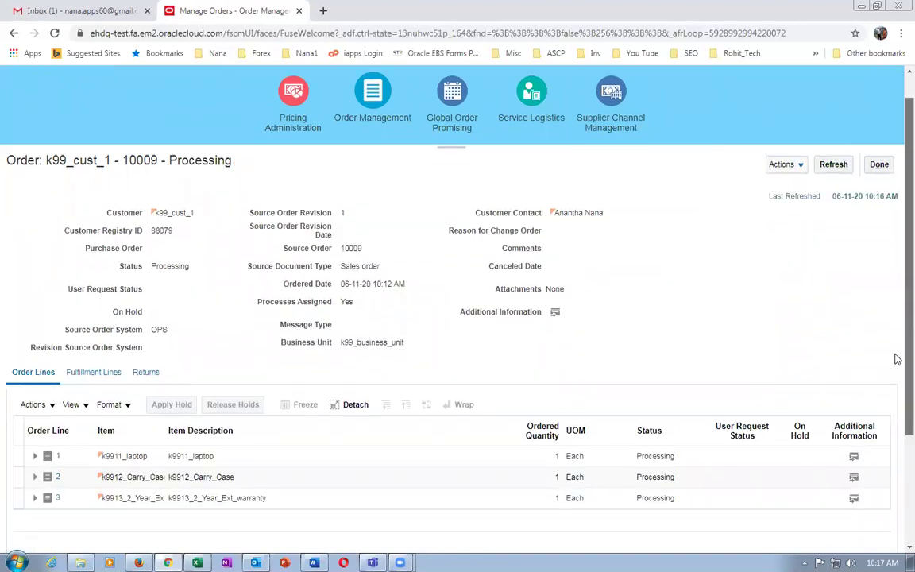
left_click(92, 311)
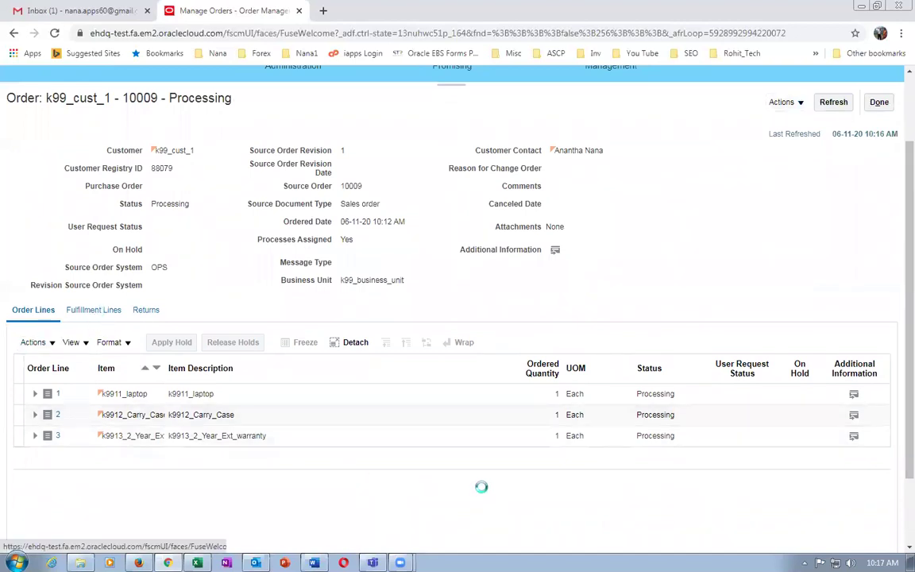
left_click_drag(459, 472, 506, 485)
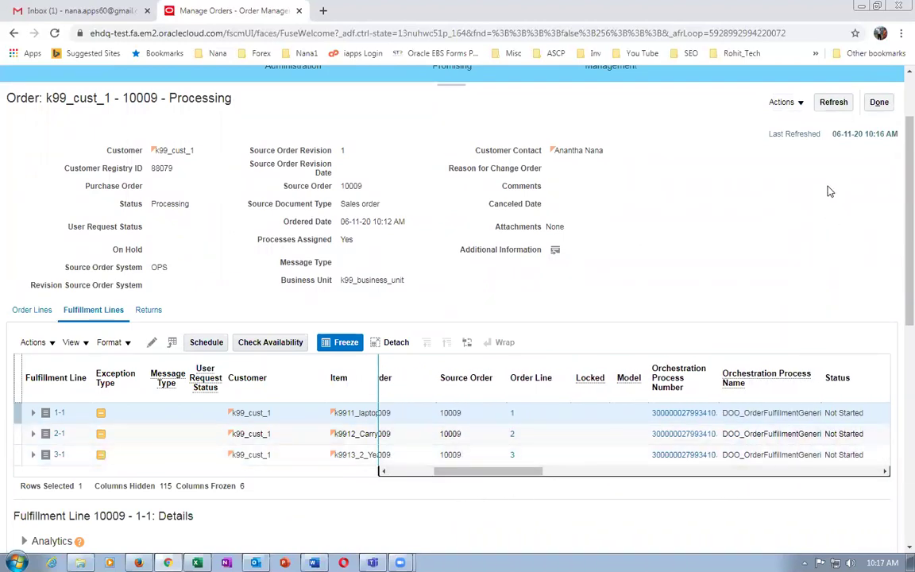
Refresh repeatedly until the laptop and carry case lines show Reserved.
left_click(833, 101)
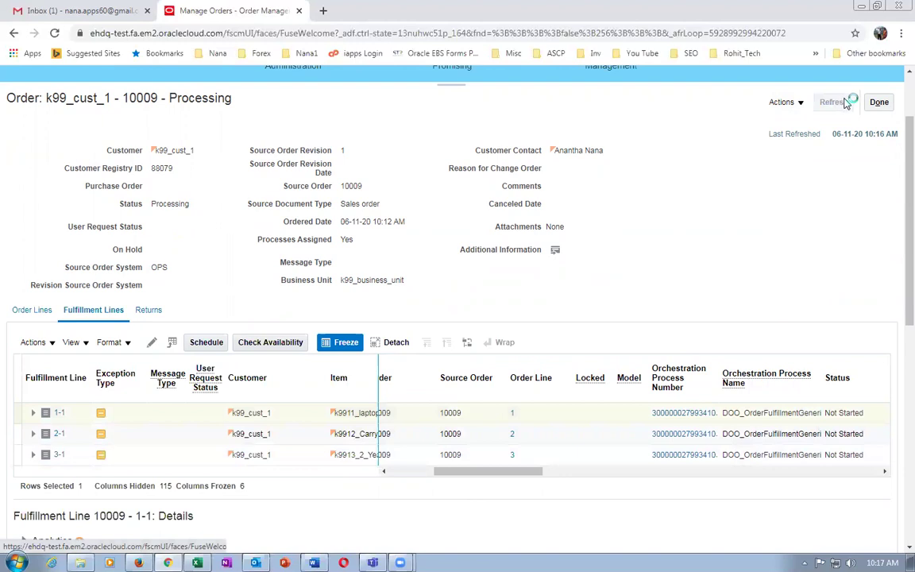
left_click(834, 102)
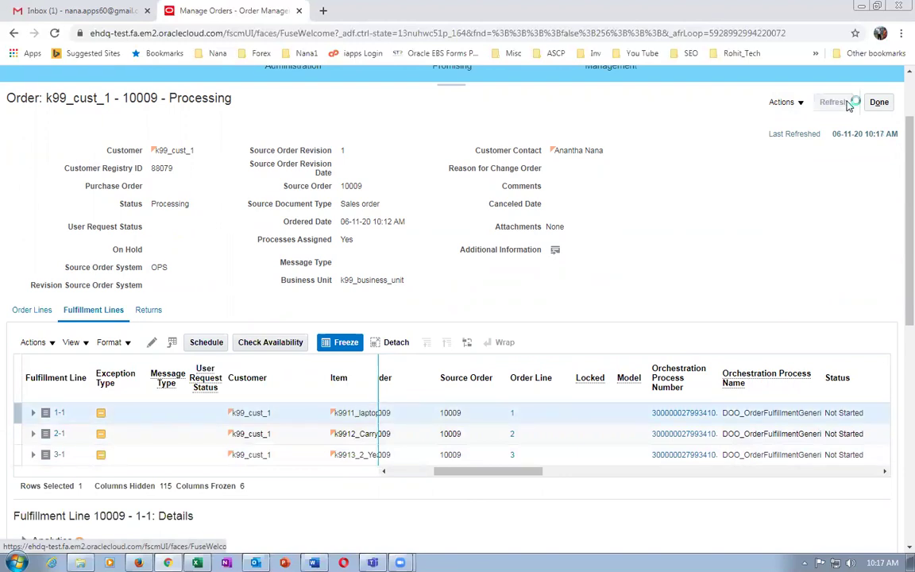
left_click(847, 104)
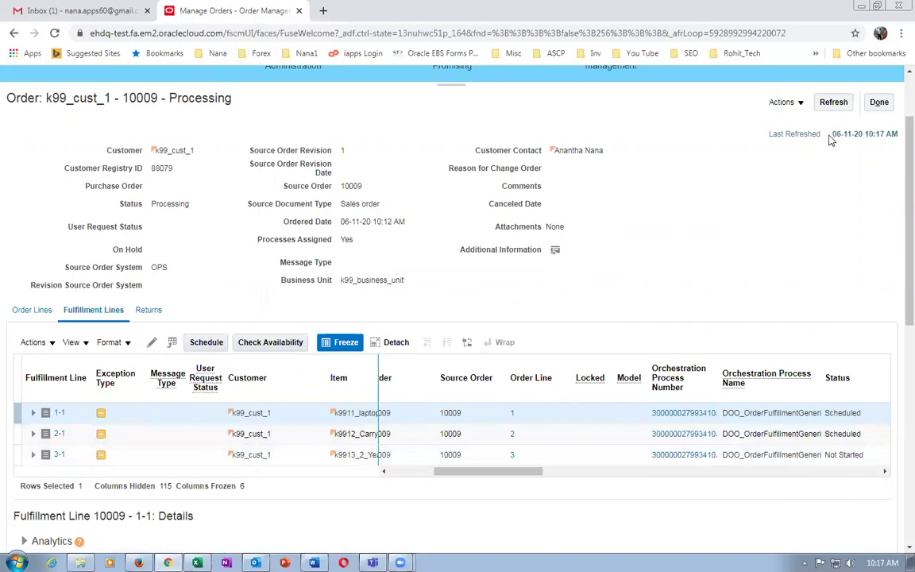
left_click(829, 105)
left_click(832, 104)
left_click(835, 106)
left_click(836, 107)
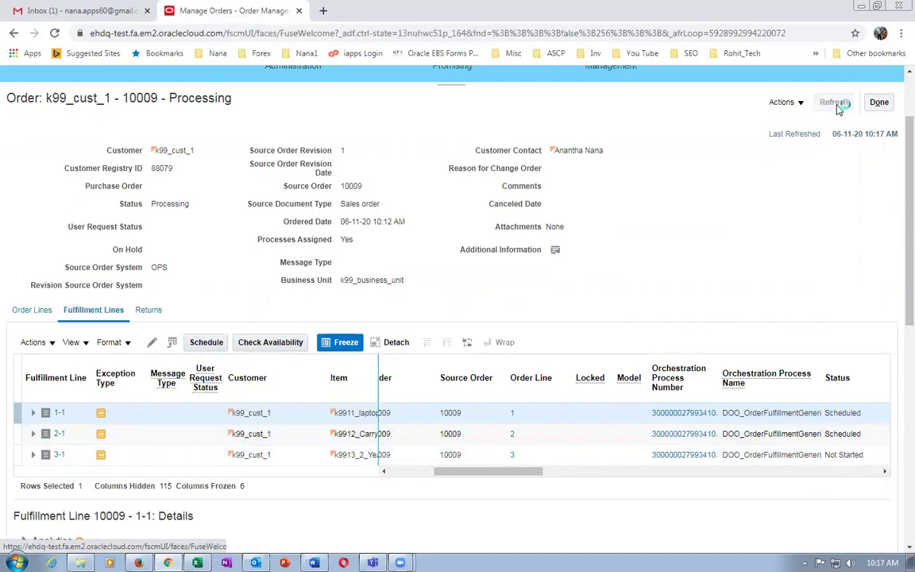
left_click(840, 108)
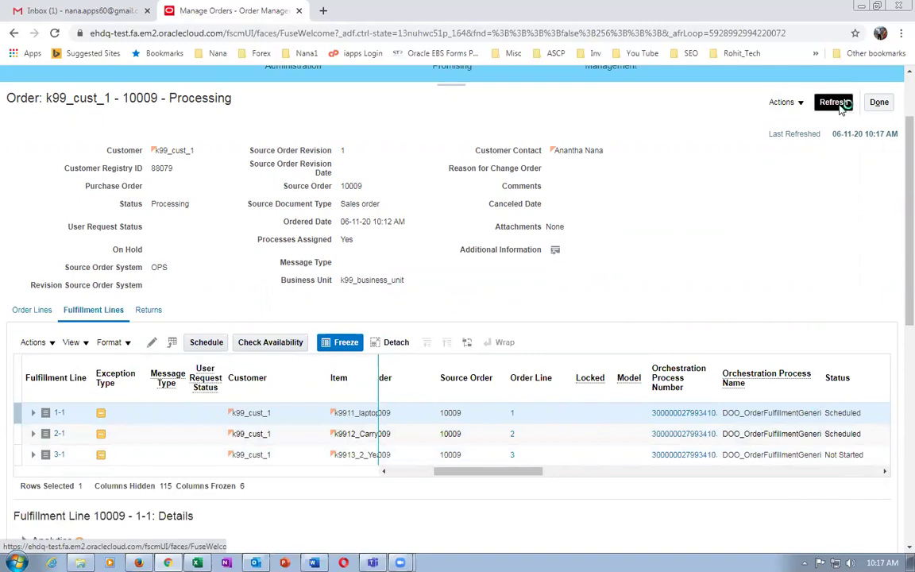
left_click(842, 110)
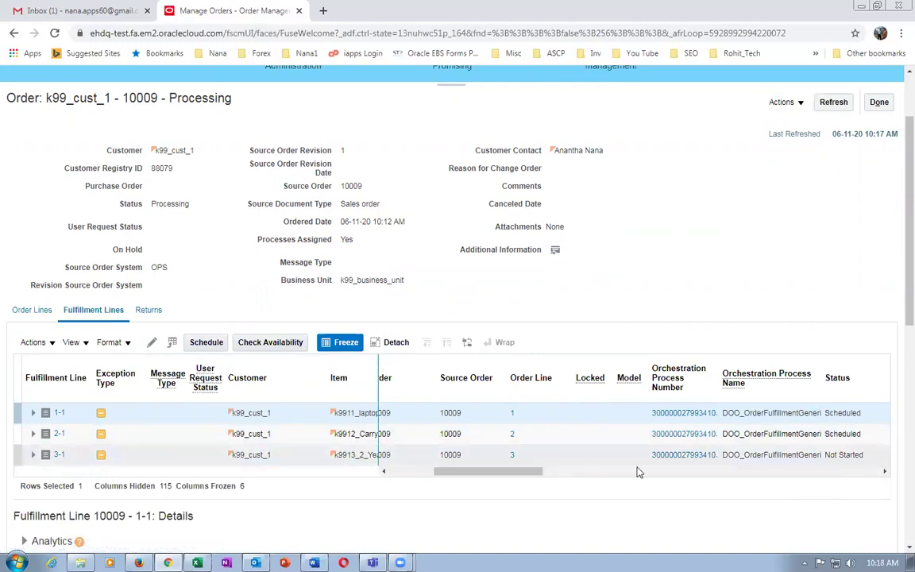
left_click_drag(515, 472, 436, 492)
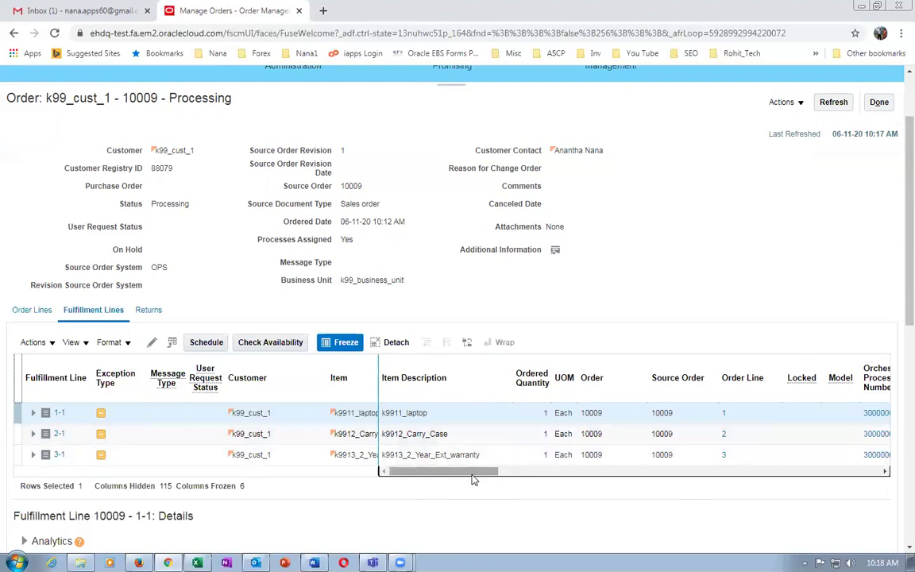
left_click_drag(474, 473, 521, 490)
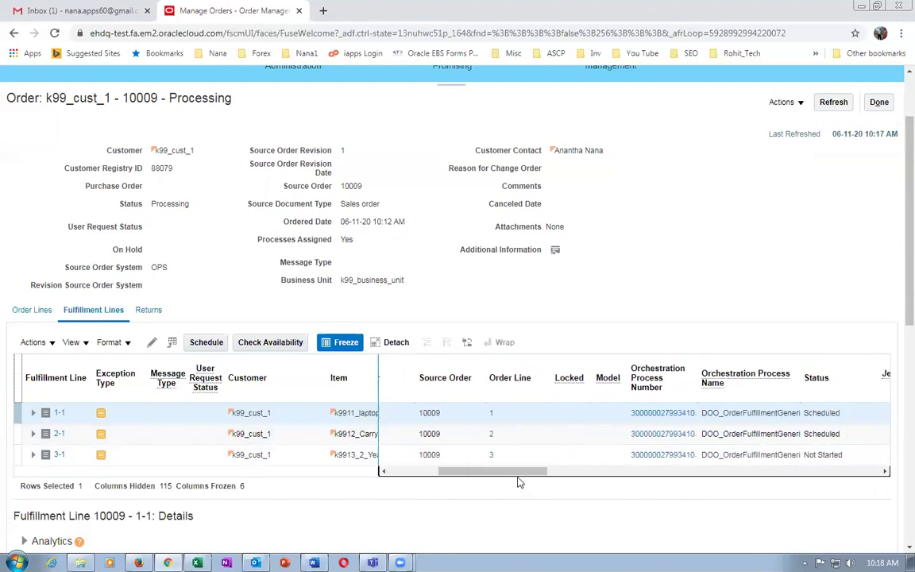
left_click(831, 108)
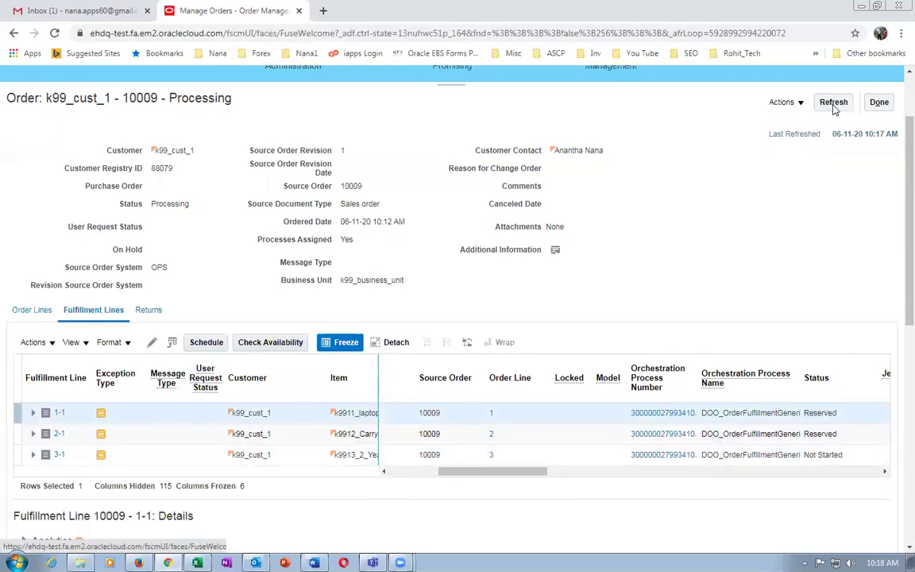
left_click(834, 108)
Open Supply Chain Execution > Inventory Management in a new tab beside the orders page.
right_click(215, 10)
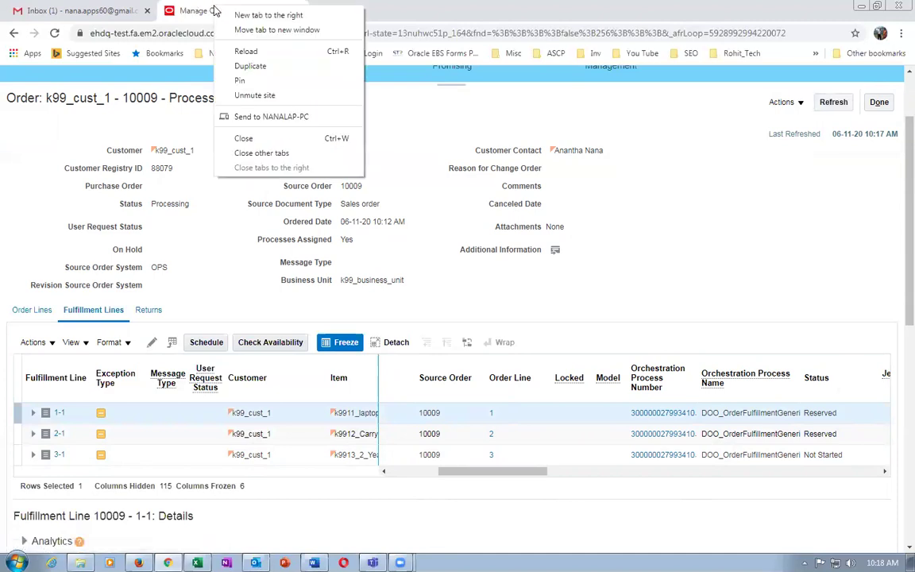
left_click(248, 51)
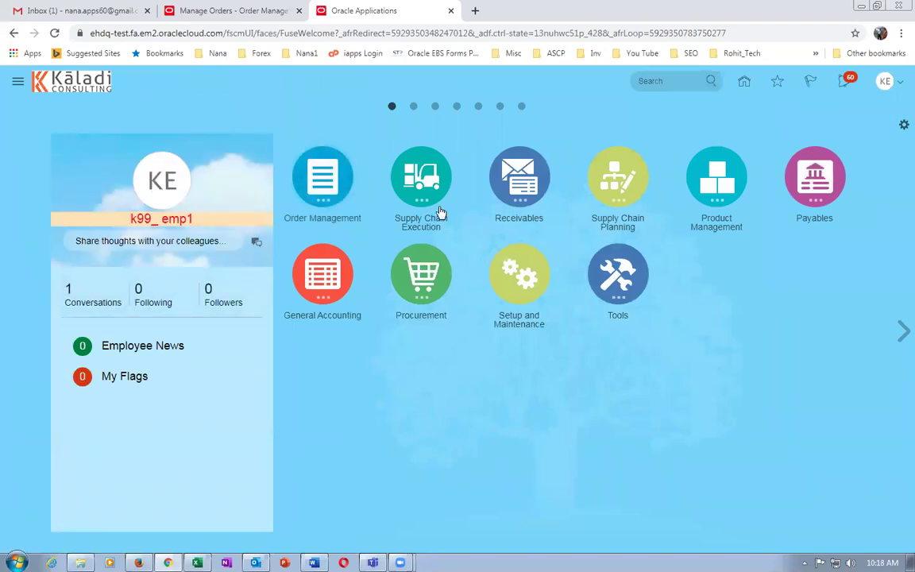
left_click(430, 195)
left_click(490, 256)
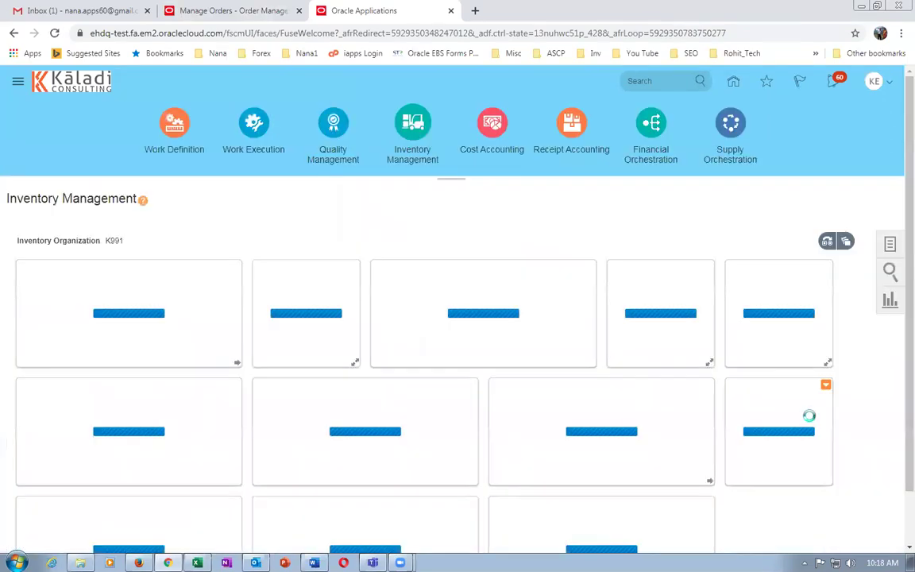
Open the Tasks panel and set Show Tasks to Shipments.
left_click(890, 248)
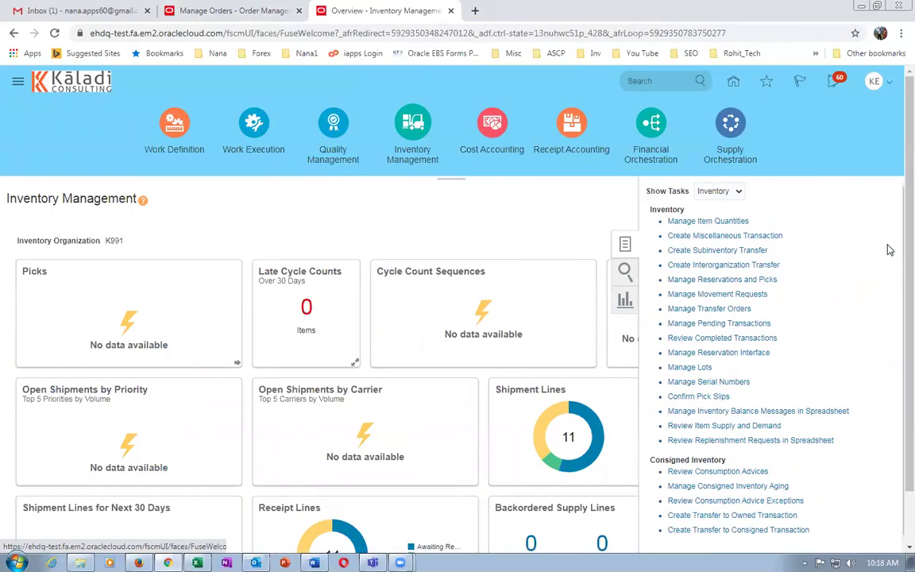
left_click(690, 193)
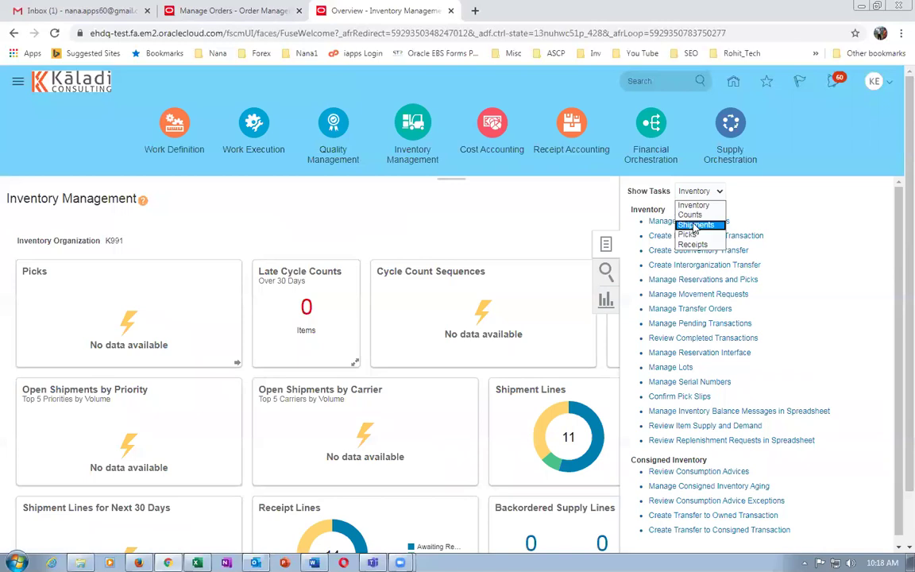
left_click(692, 224)
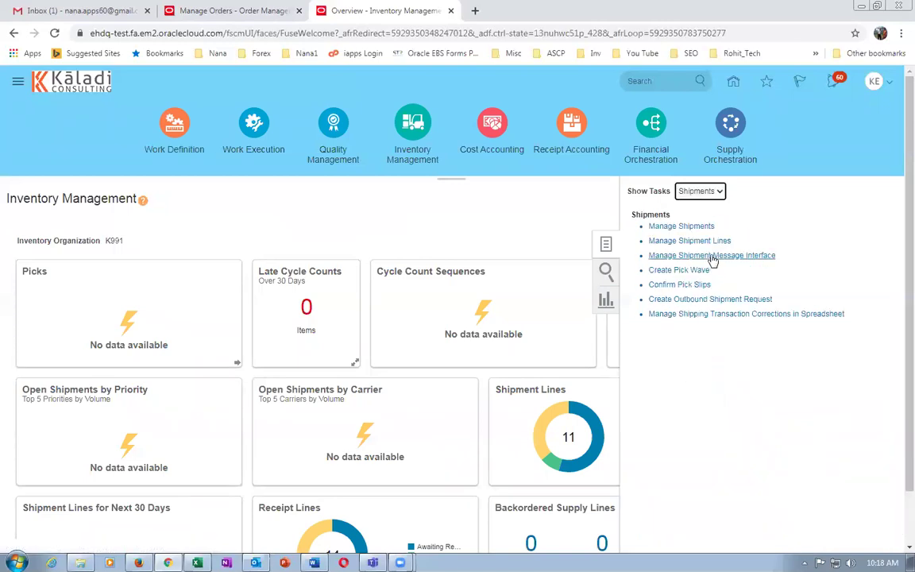
Open Manage Shipment Lines with the saved search All Lines Due Today and the Next 7 Days.
left_click(707, 241)
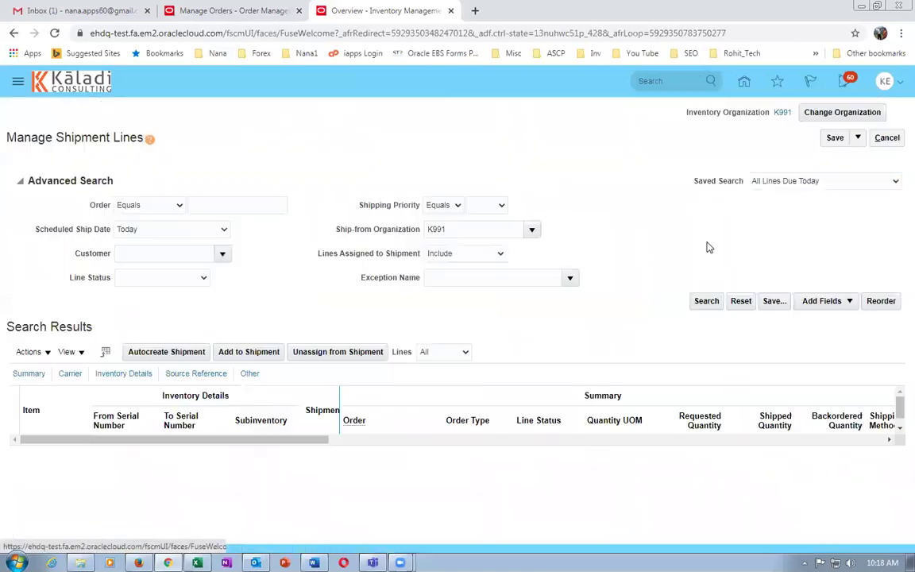
left_click(795, 183)
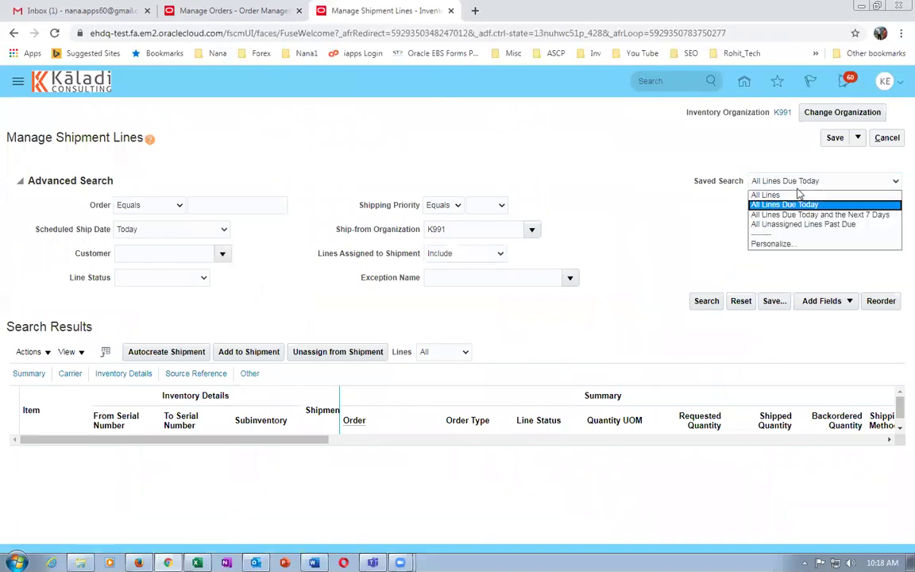
left_click(809, 214)
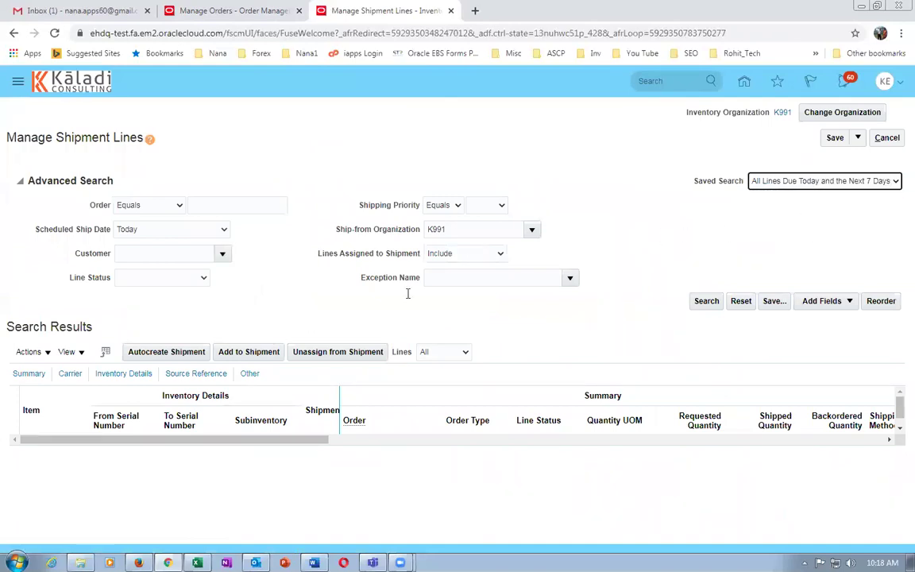
Search for order 10009 and select the k9911_laptop shipment line.
left_click(228, 232)
type("10009")
key("Tab")
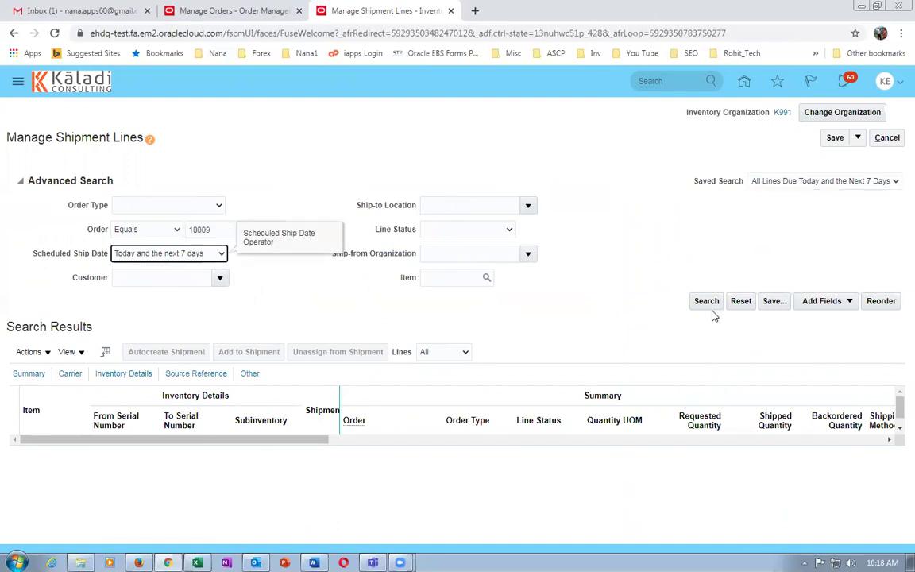
left_click(706, 302)
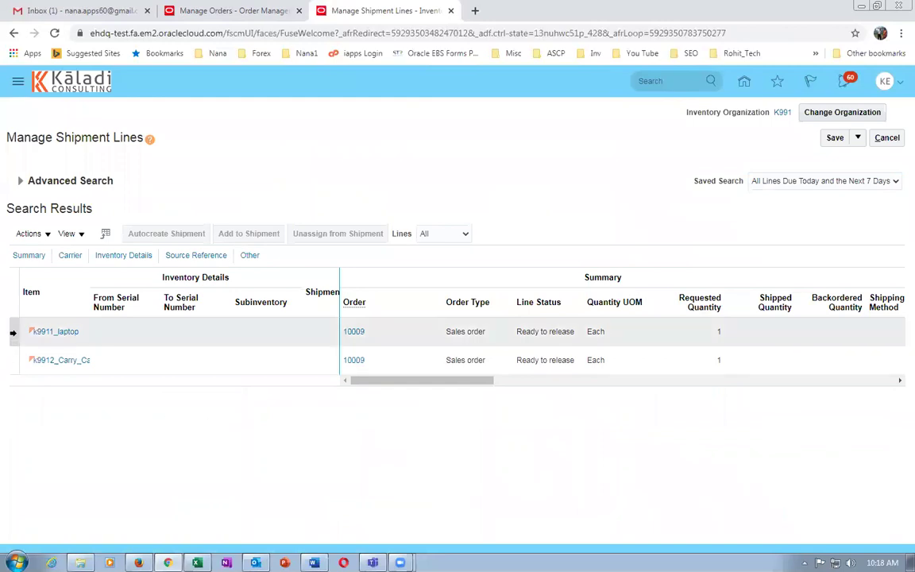
left_click(14, 332)
Autocreate shipment 30005 for the k9911_laptop line and reselect that line.
left_click(164, 234)
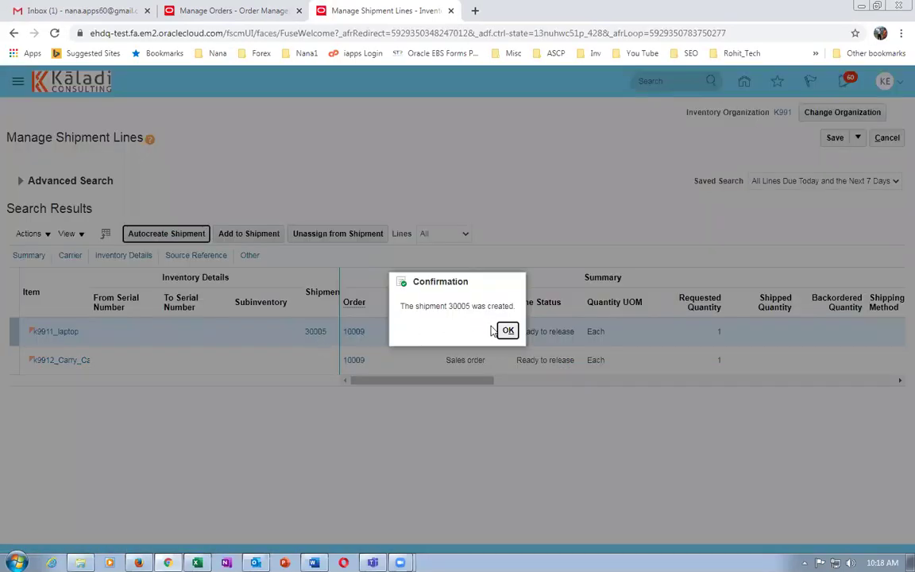
left_click(501, 331)
left_click(13, 363)
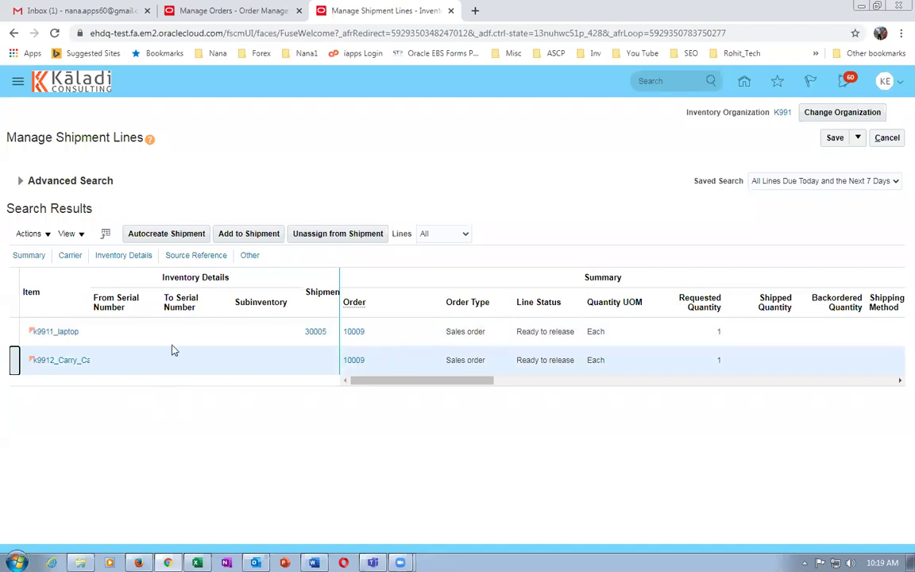
left_click(134, 337)
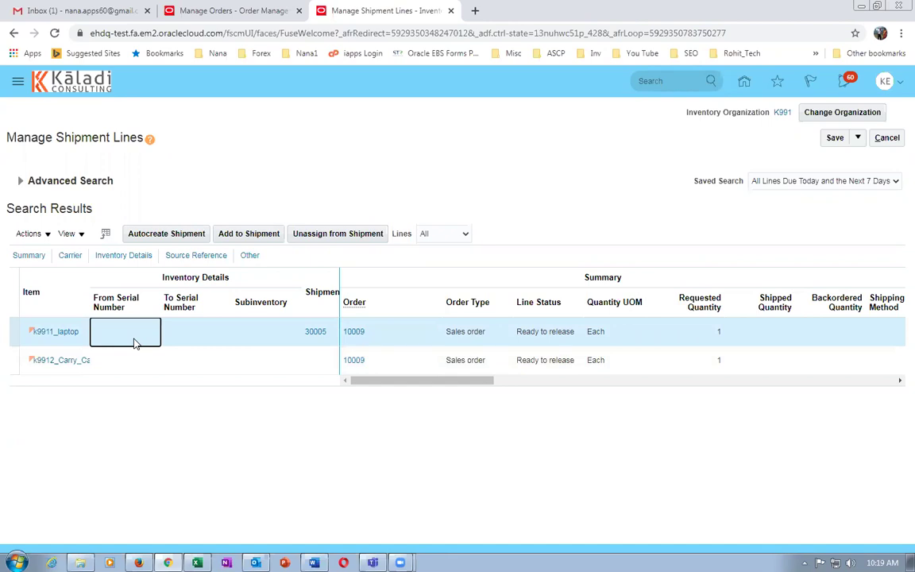
Pick release shipment 30005, then save and close it.
left_click(319, 336)
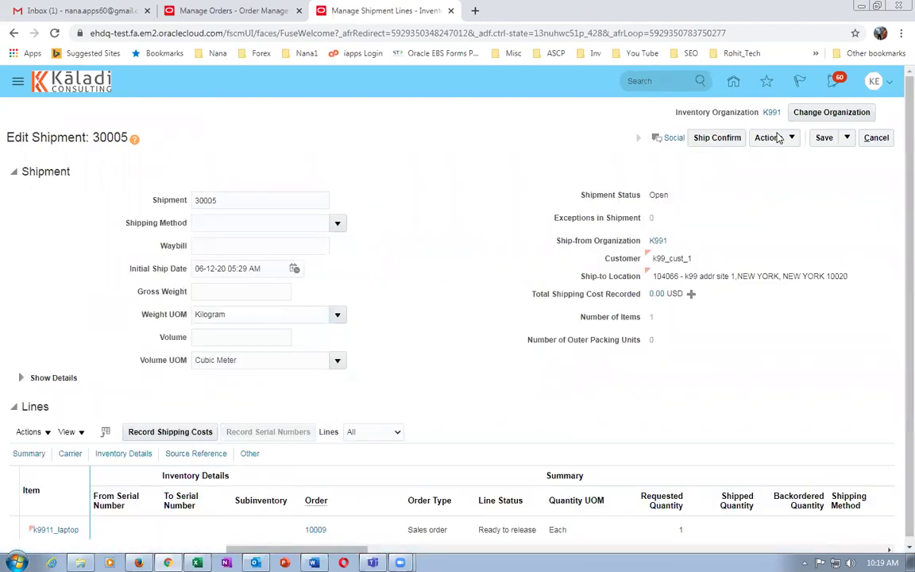
left_click(773, 139)
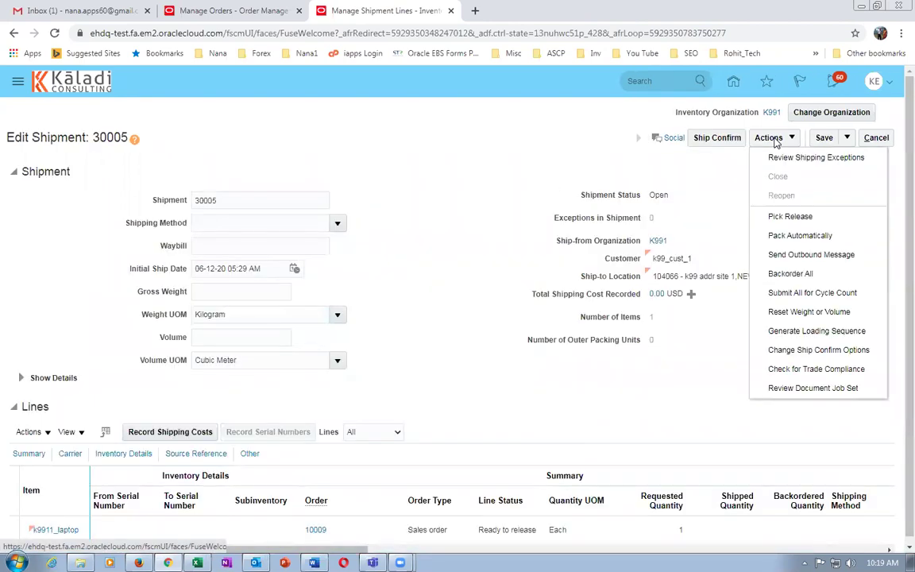
left_click(790, 216)
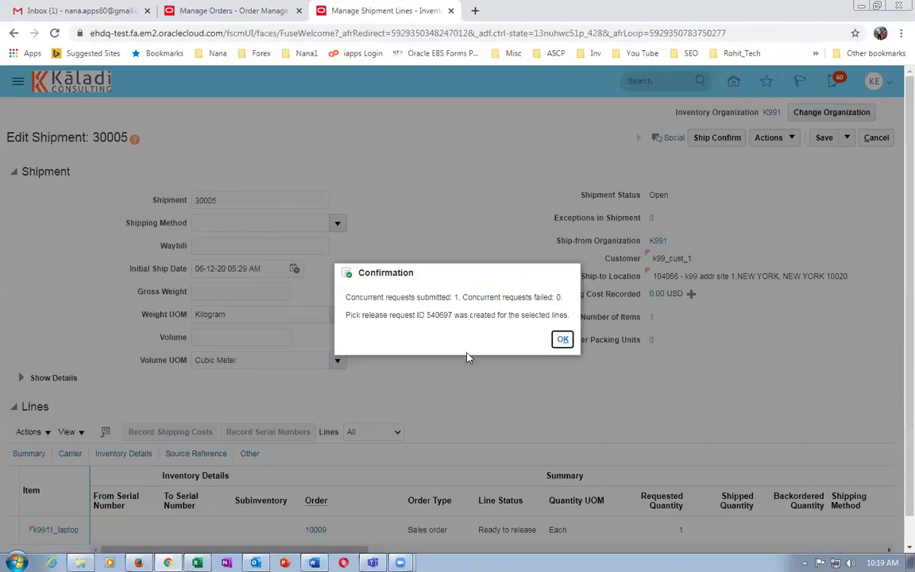
left_click(562, 340)
left_click(847, 139)
left_click(852, 158)
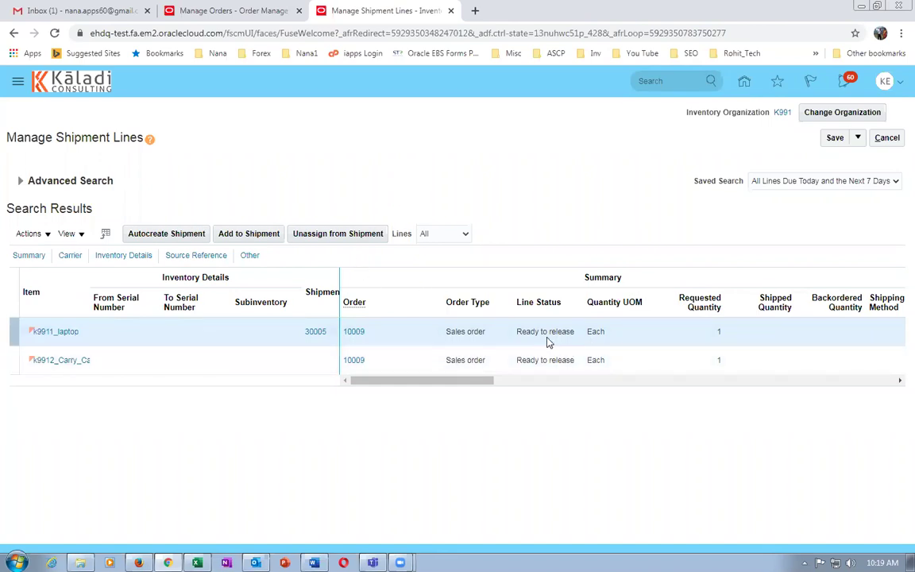
Rerun the shipment lines search to confirm the laptop line is now Staged.
left_click(30, 181)
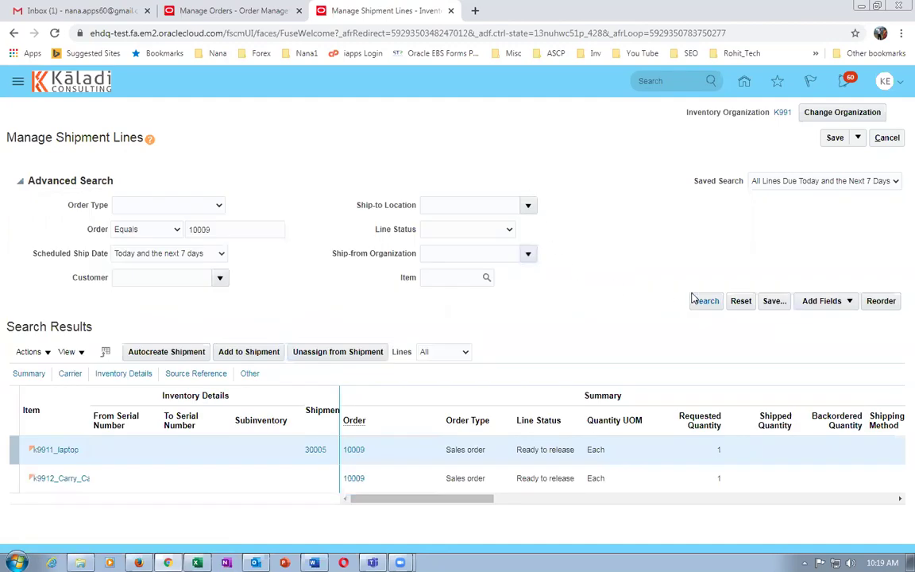
left_click(705, 301)
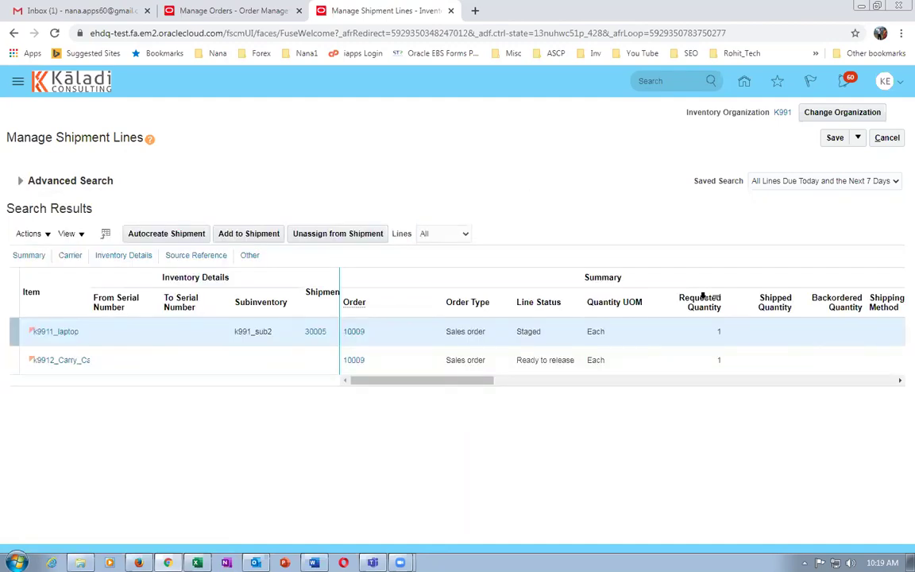
left_click(547, 339)
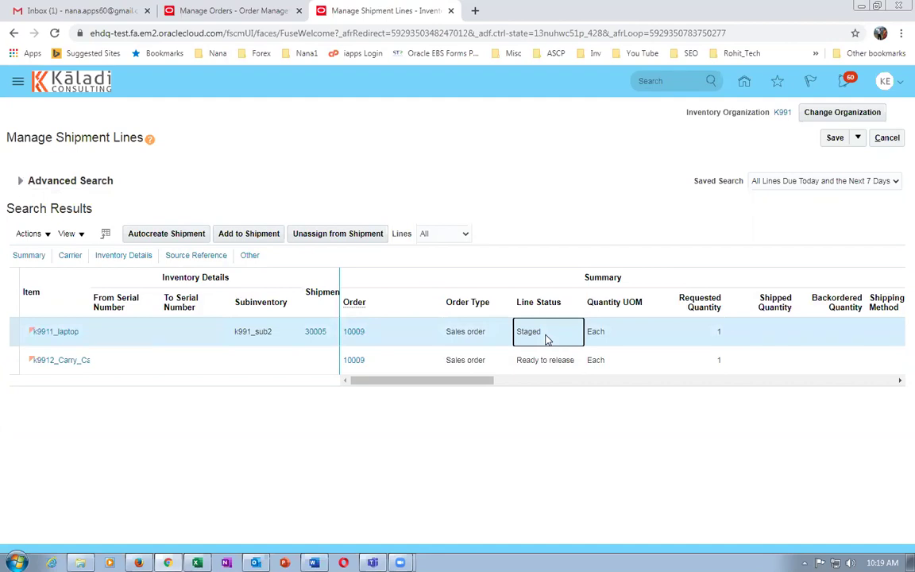
Try to ship confirm shipment 30005, review the incomplete shipment set error, and cancel.
left_click(315, 333)
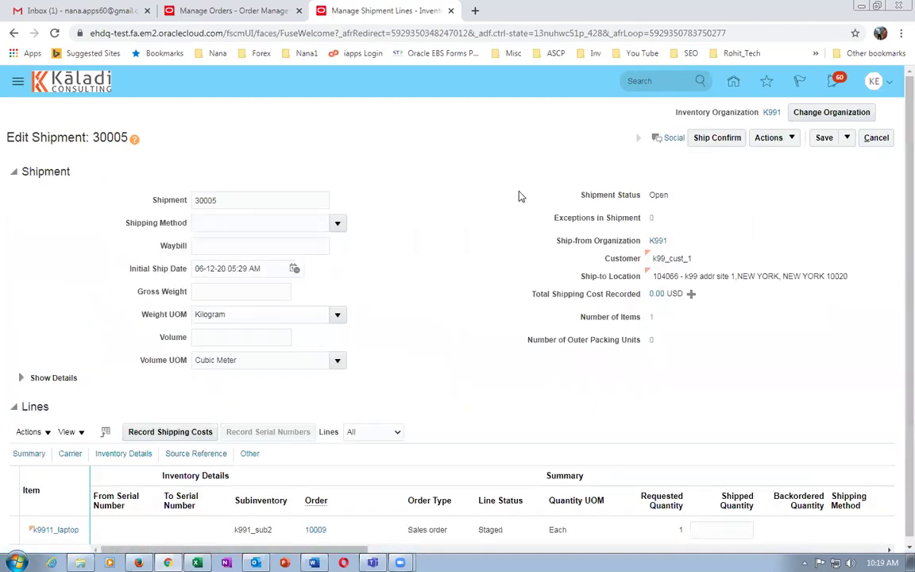
left_click(719, 145)
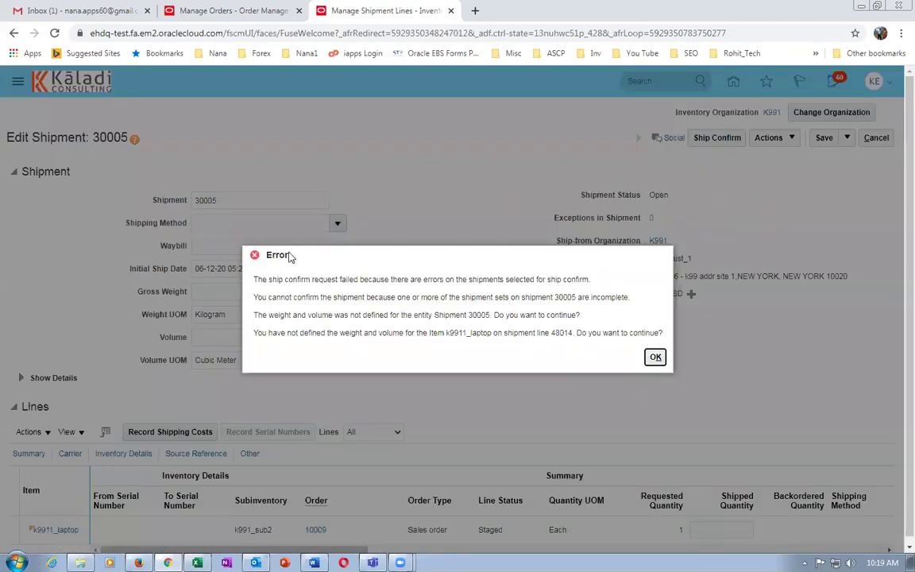
left_click_drag(273, 259, 287, 261)
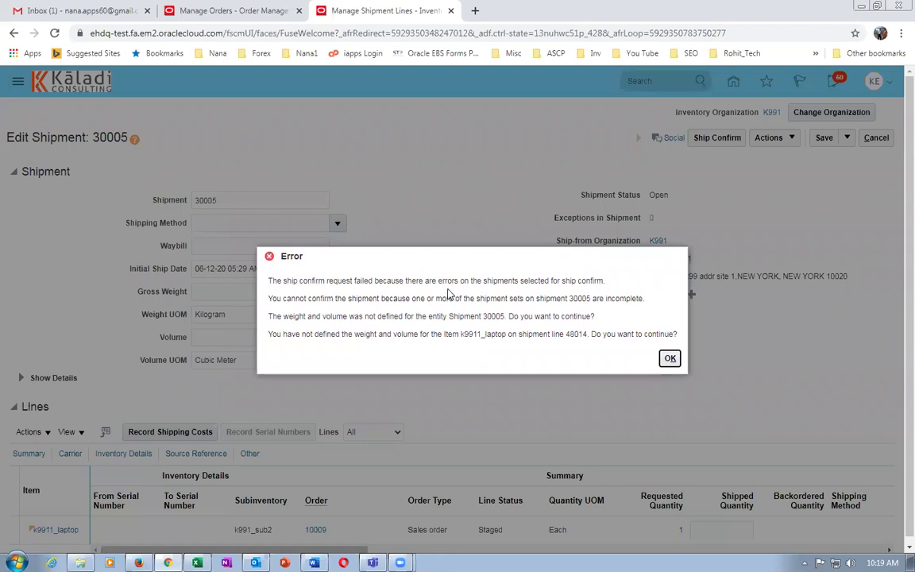
left_click_drag(418, 278, 532, 278)
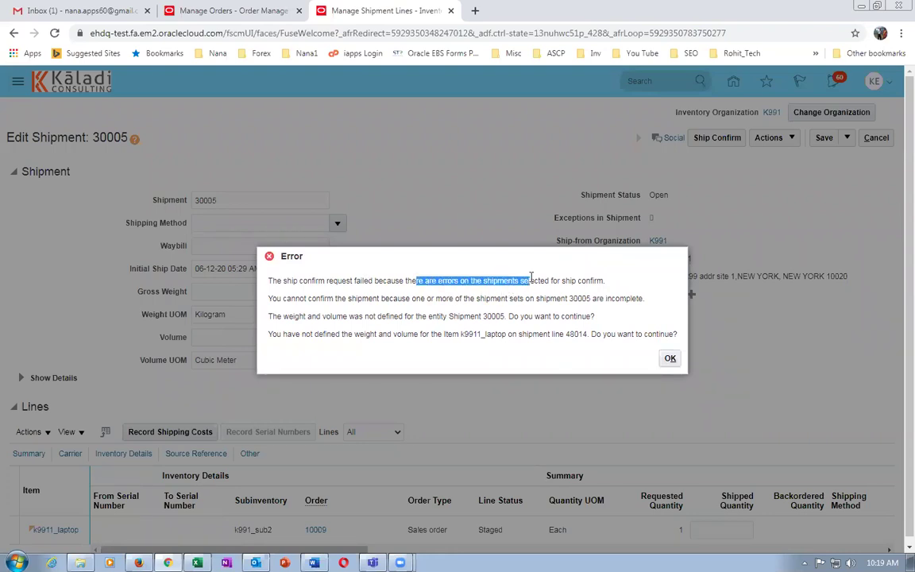
left_click(379, 299)
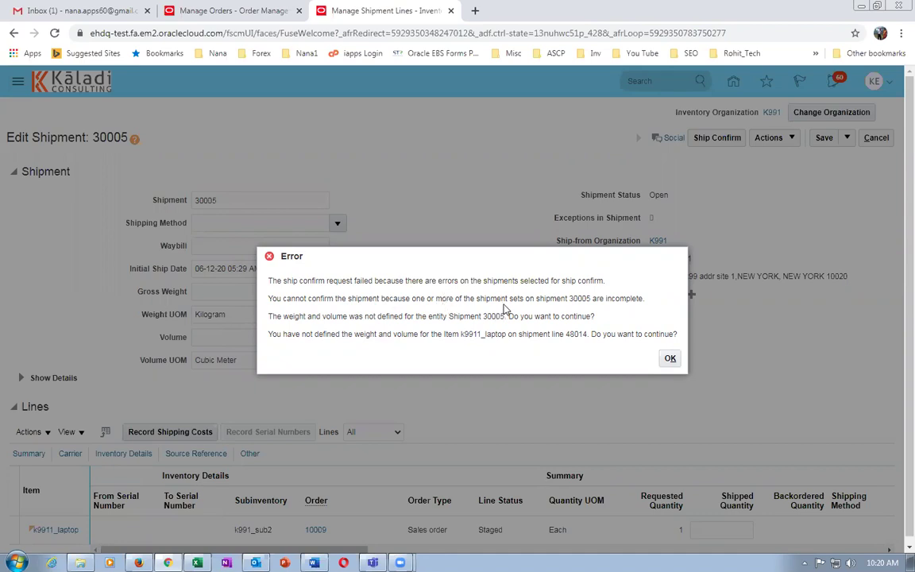
left_click_drag(299, 299, 633, 307)
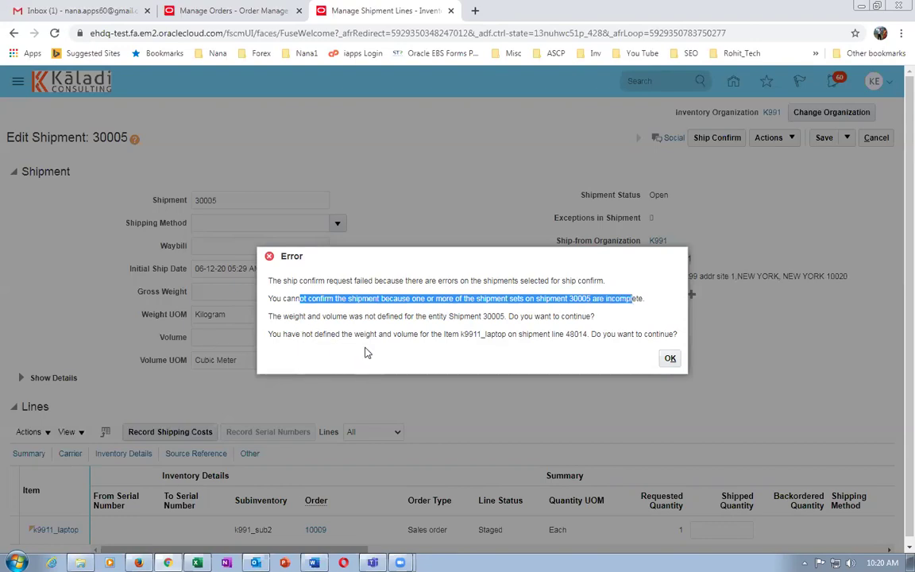
left_click(323, 308)
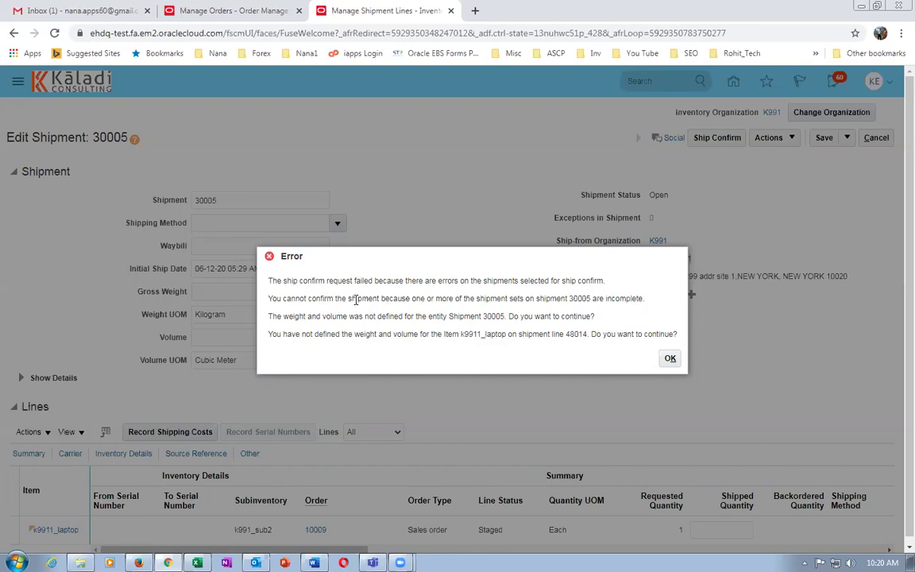
left_click_drag(325, 299, 621, 301)
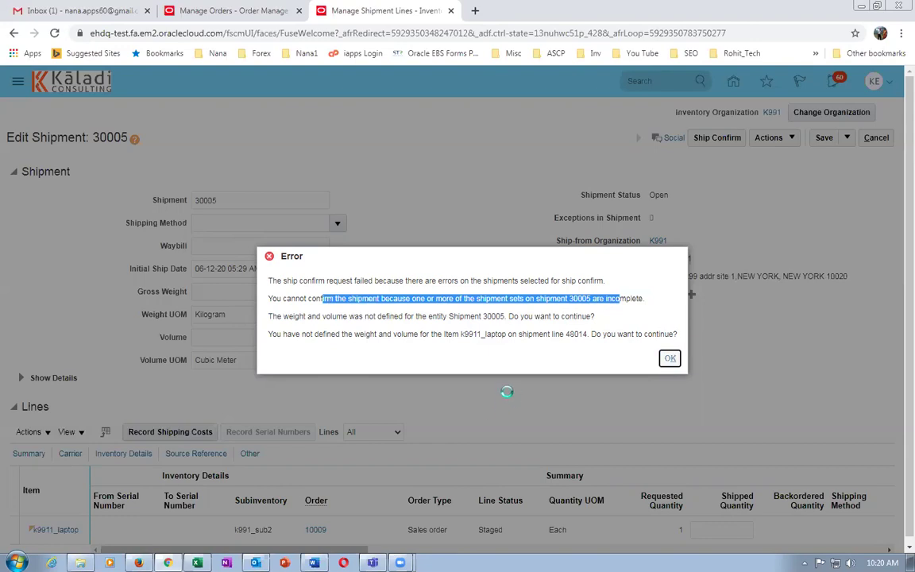
key("Return")
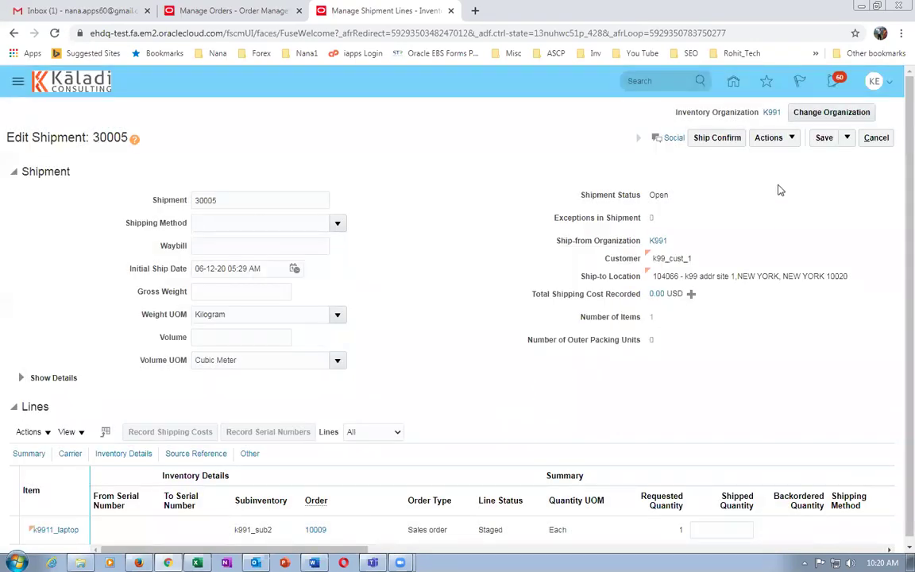
left_click(877, 138)
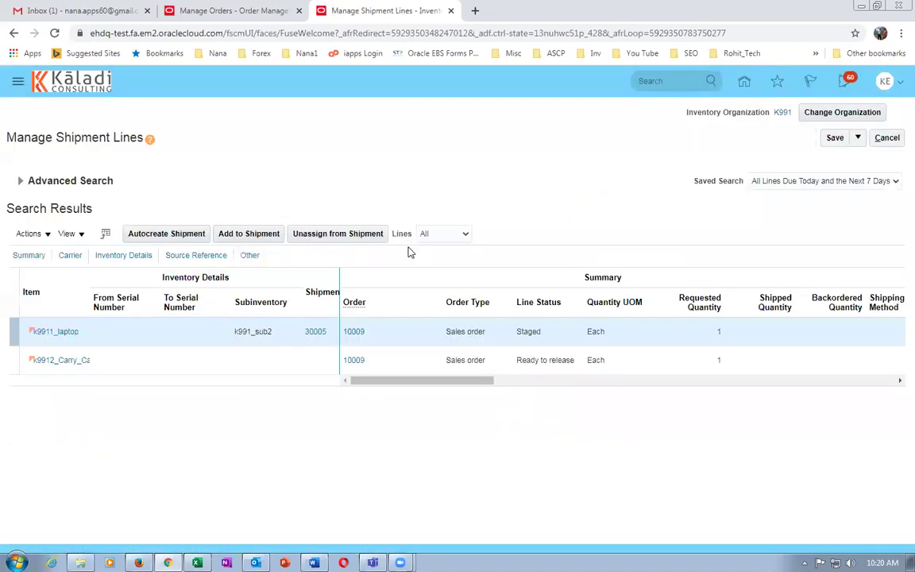
Add the k9912_Carry_Case line to existing shipment 30005.
left_click(199, 362)
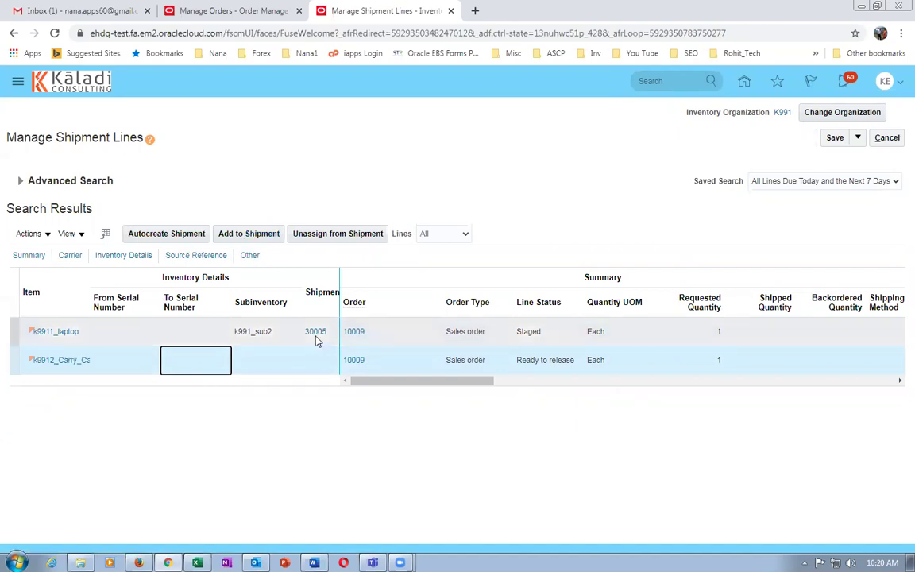
left_click(249, 233)
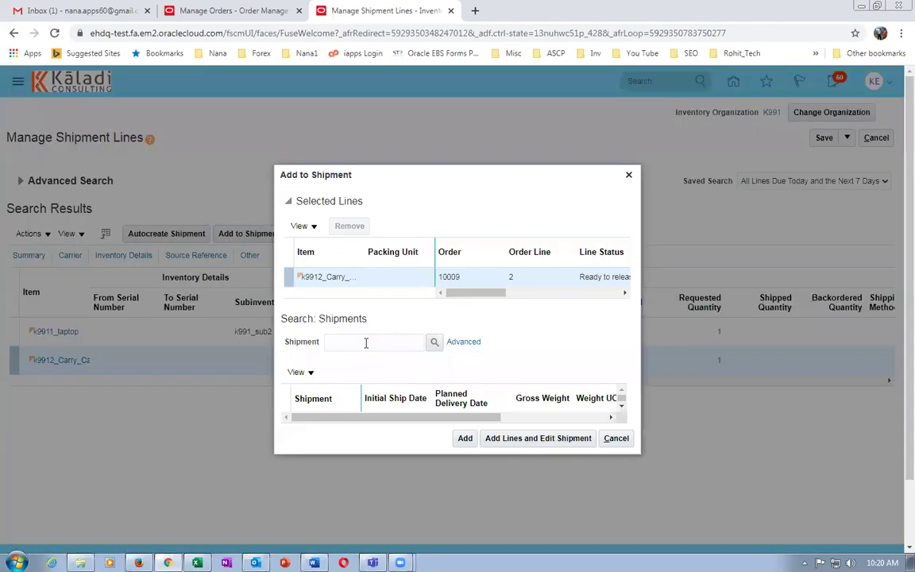
left_click(366, 342)
type("30005")
key("Tab")
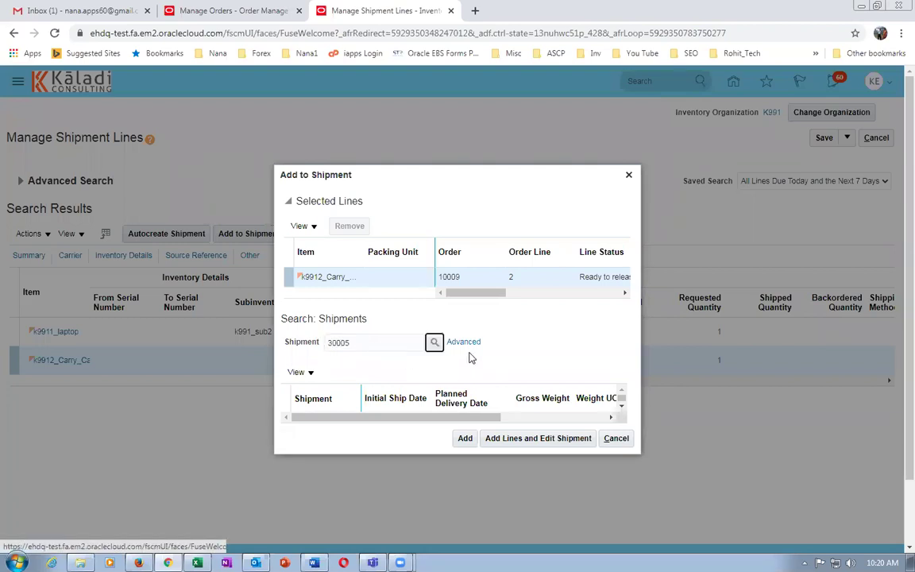
left_click(434, 342)
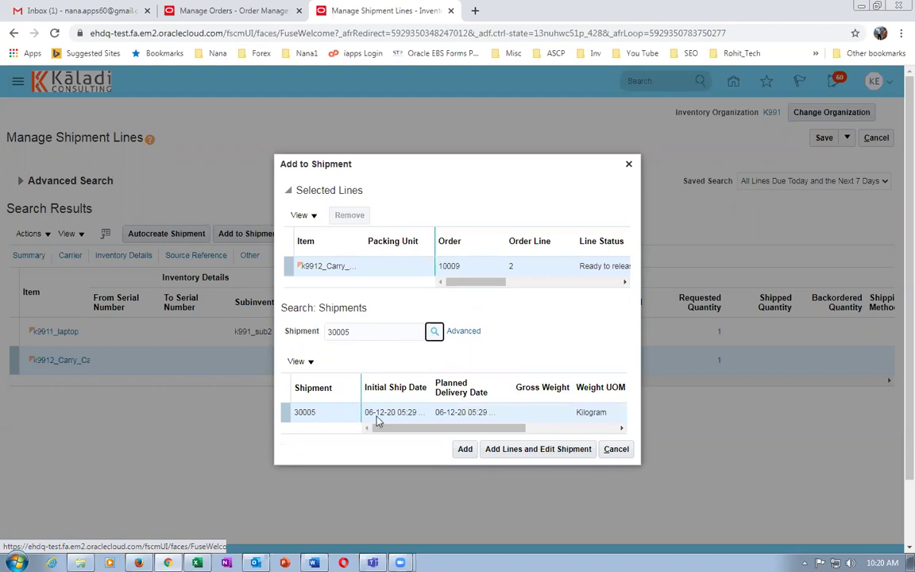
left_click(466, 449)
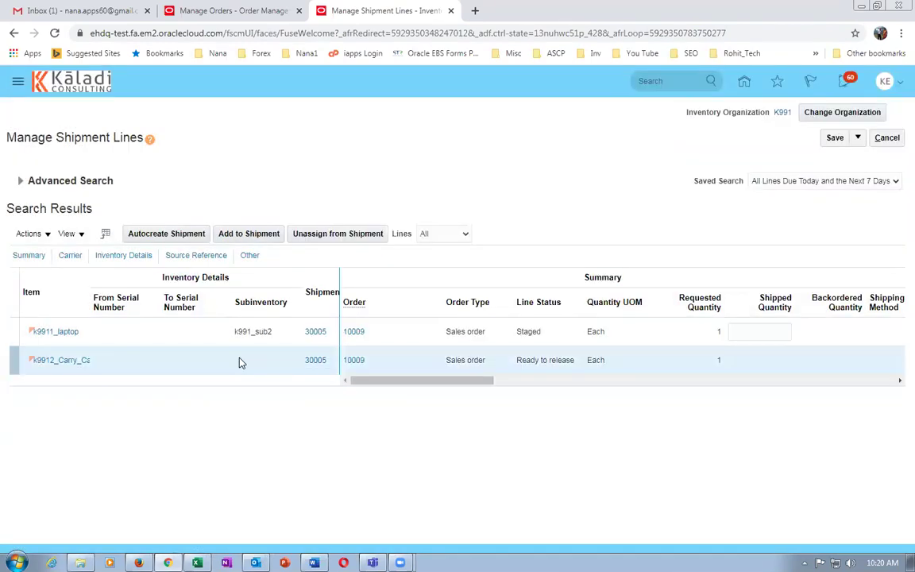
Pick release the carry case shipment line, then save and close it.
left_click(64, 364)
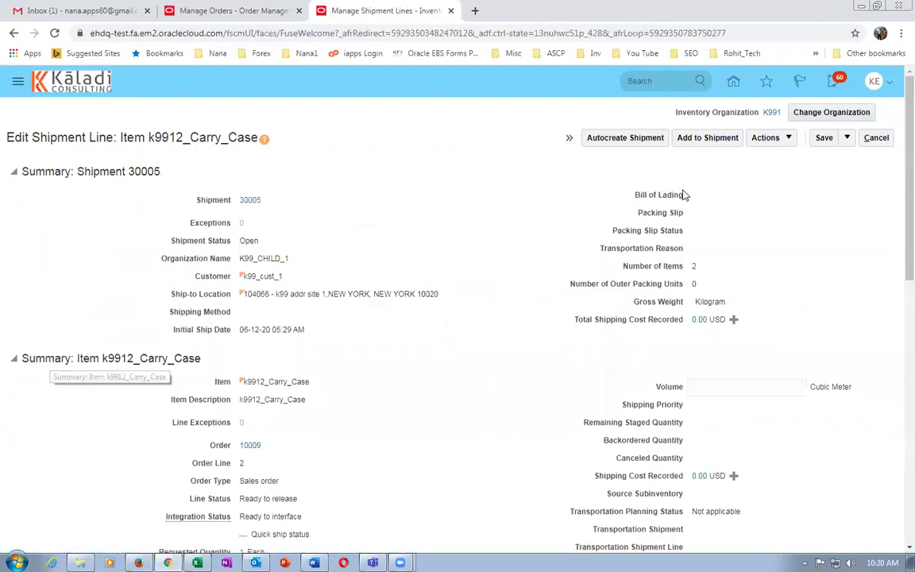
left_click(770, 139)
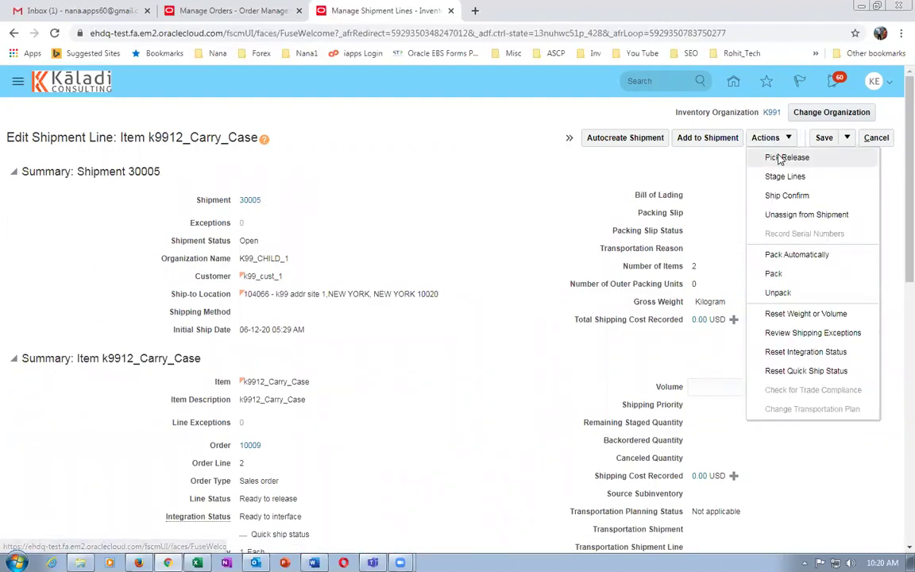
left_click(787, 158)
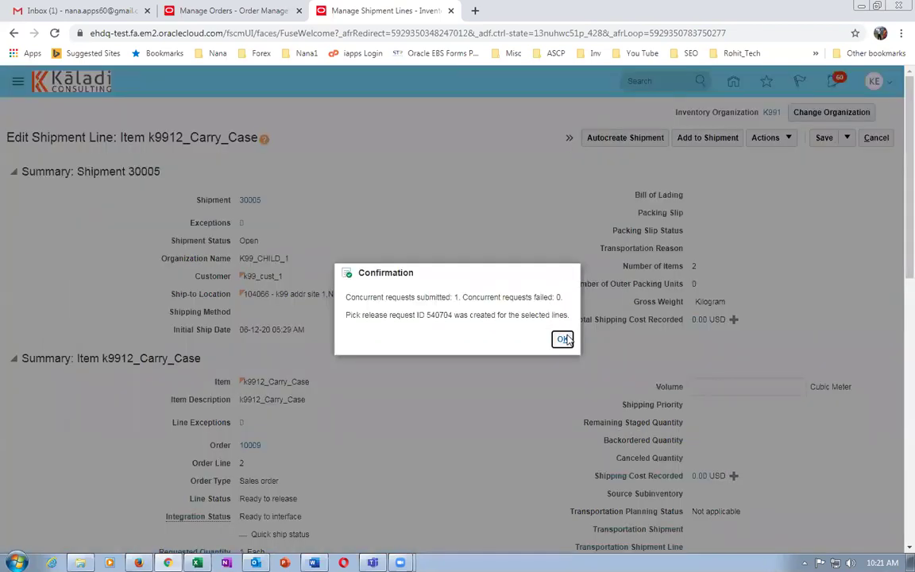
left_click(562, 340)
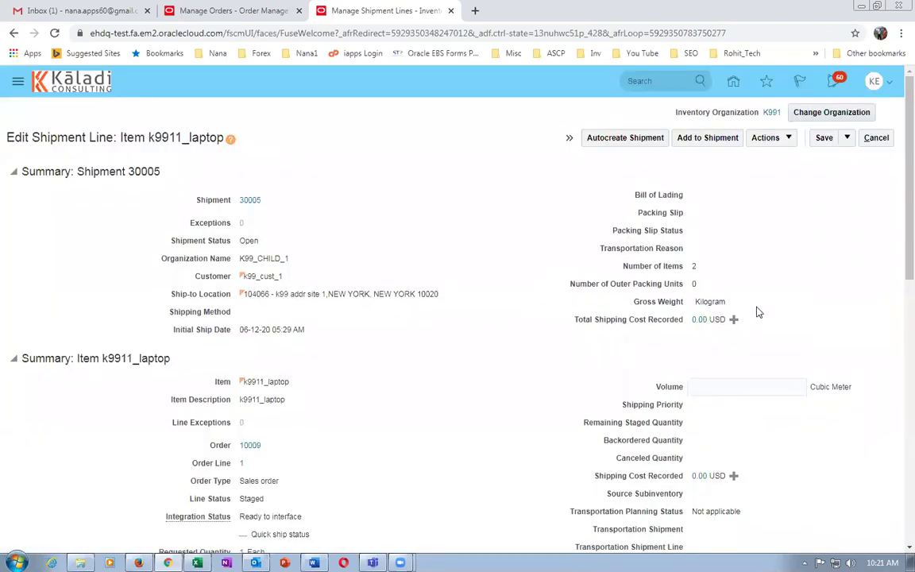
scroll(390, 412, "down", 2)
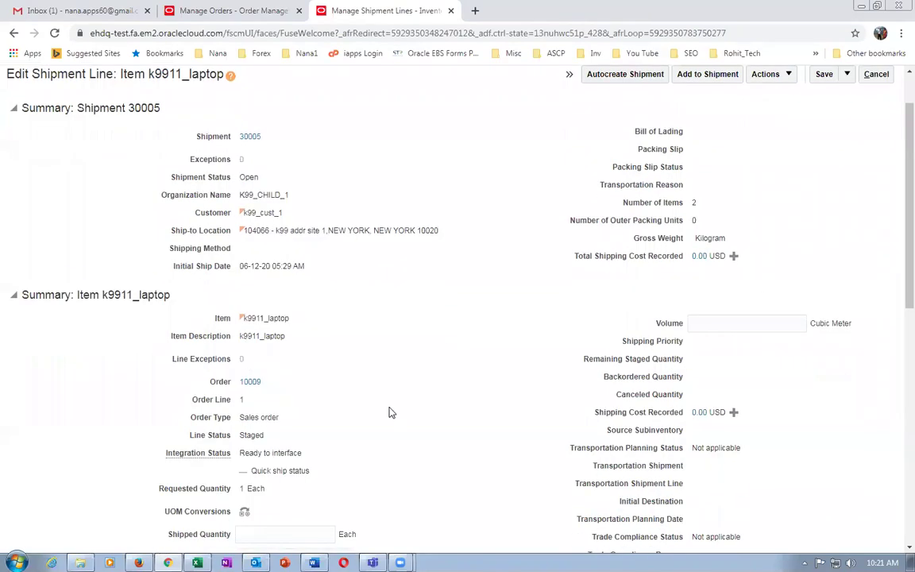
left_click(847, 74)
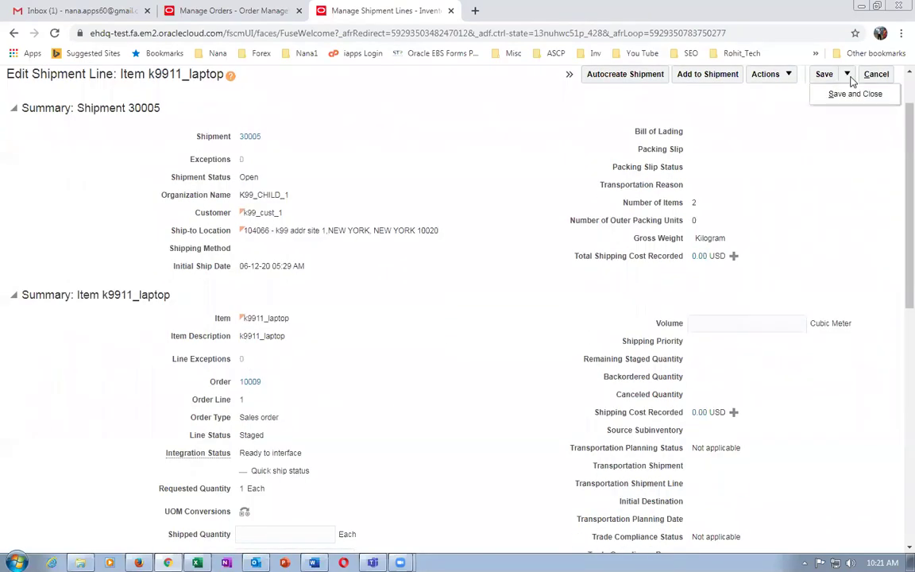
left_click(852, 95)
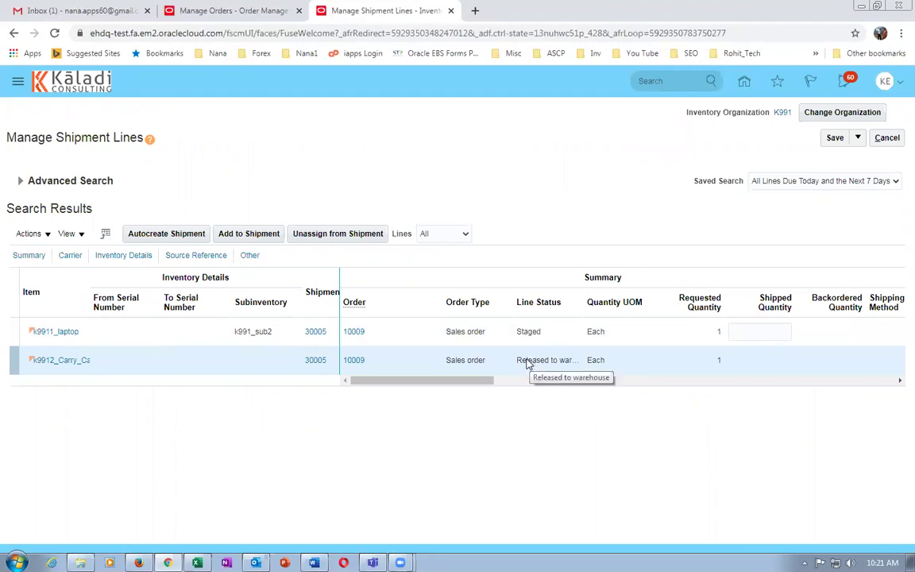
left_click(21, 181)
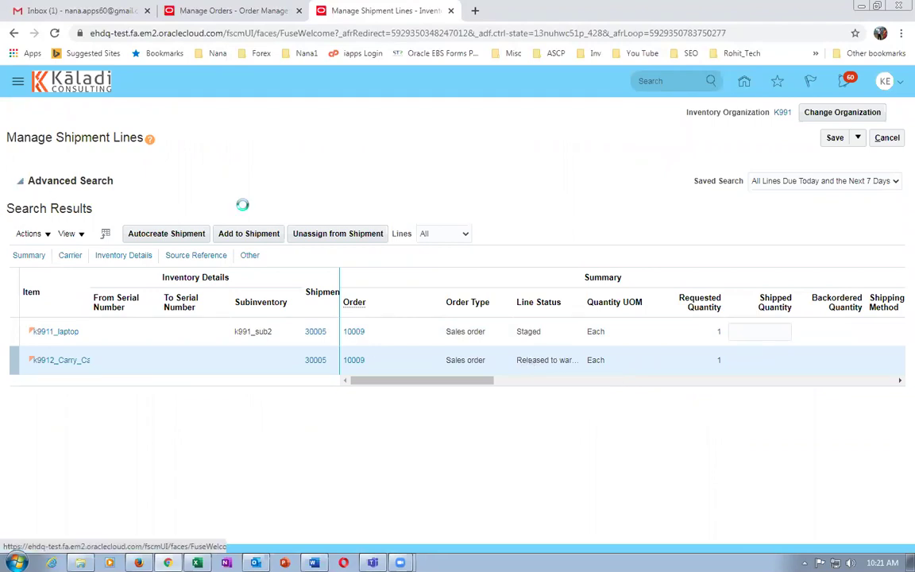
Rerun the search and refresh order 10009 to see lines Staged and Awaiting Shipping.
left_click(704, 302)
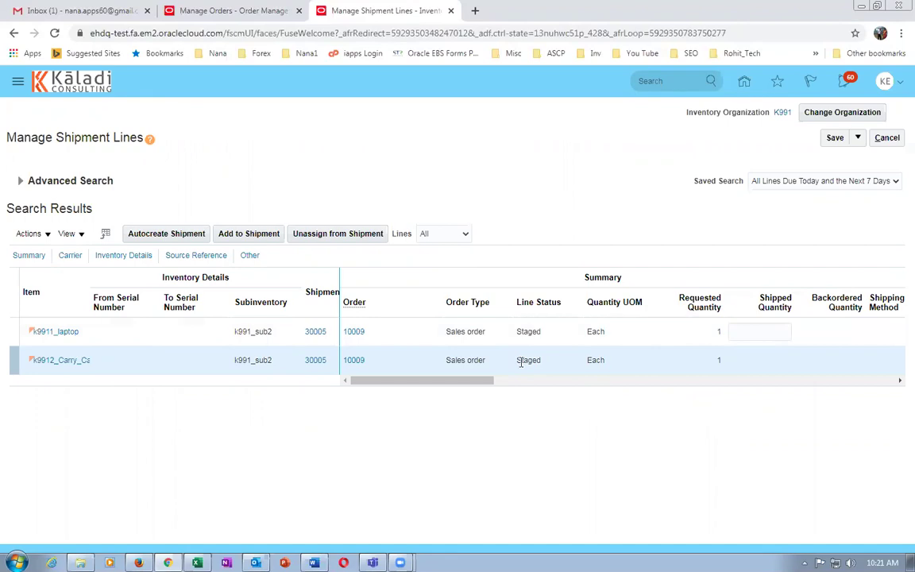
left_click(203, 9)
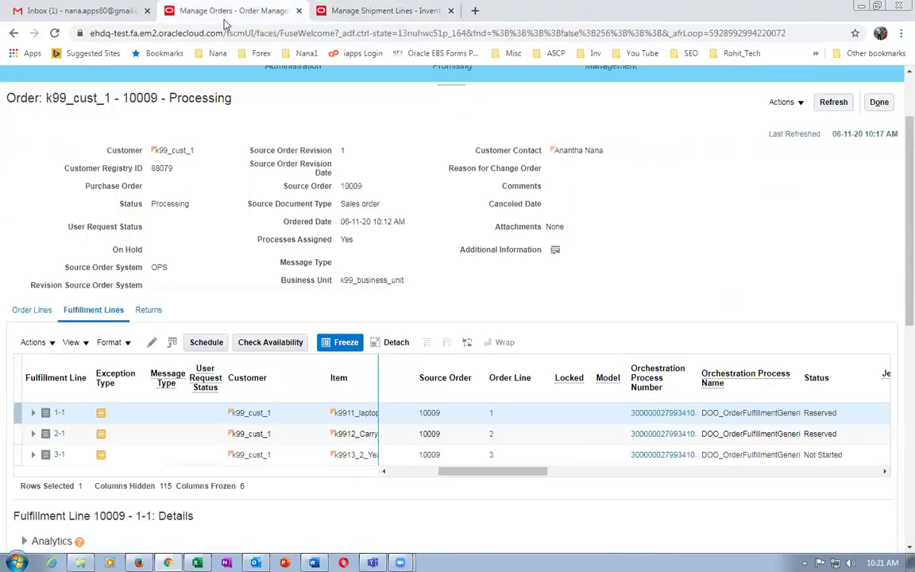
left_click(833, 103)
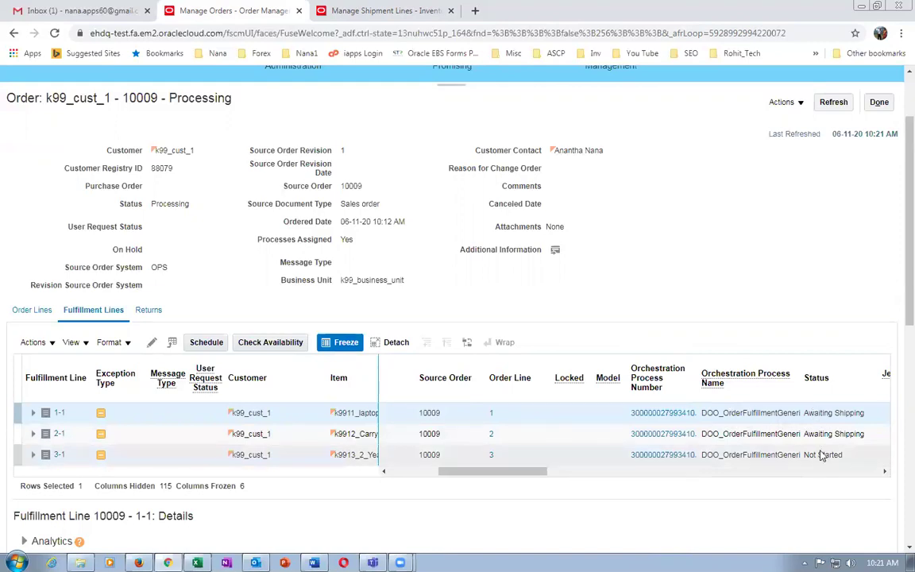
left_click(330, 11)
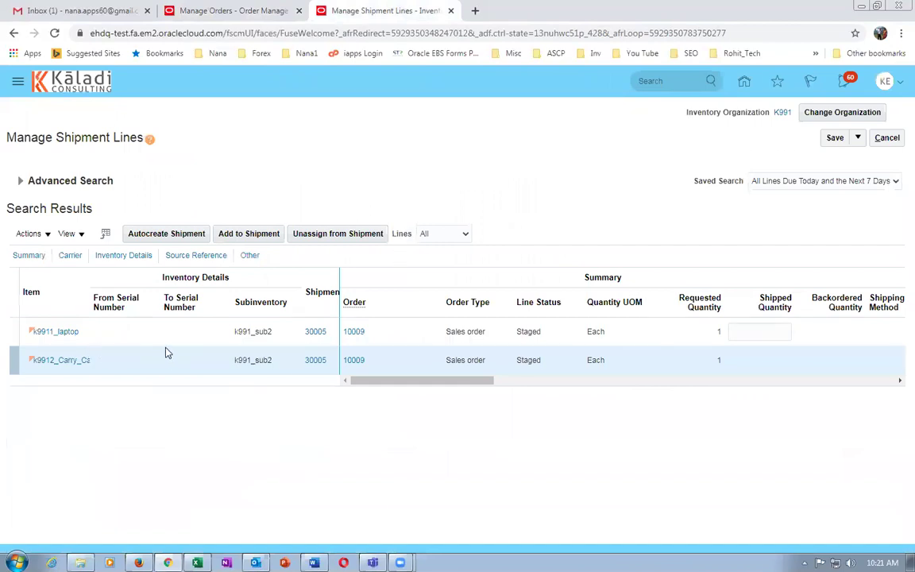
Ship confirm shipment 30005, accepting the weight and volume warning.
left_click(314, 333)
left_click(314, 333)
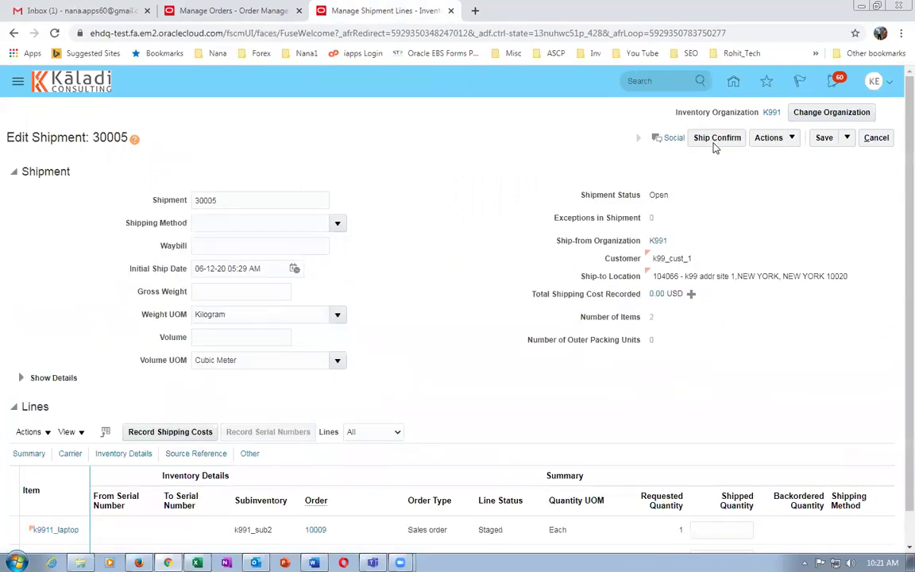
scroll(589, 357, "down", 1)
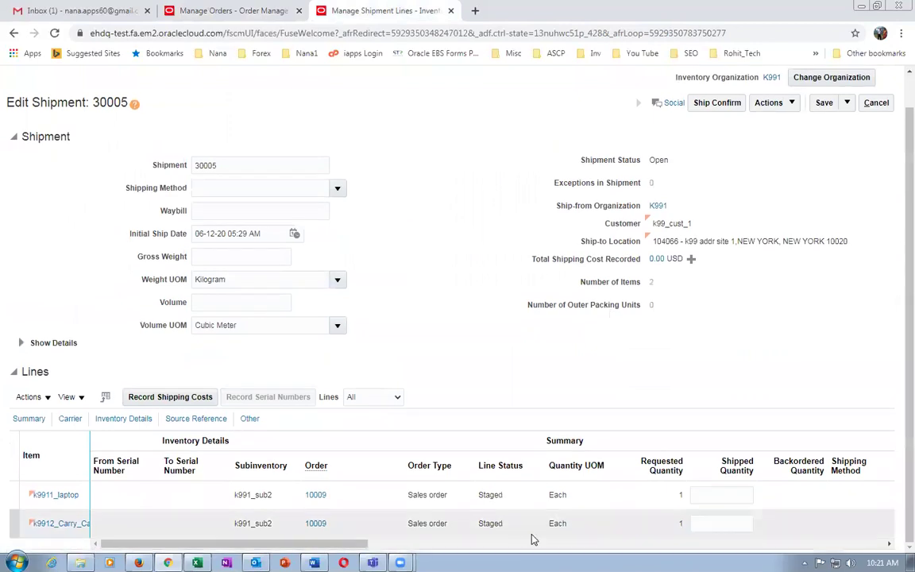
left_click(711, 104)
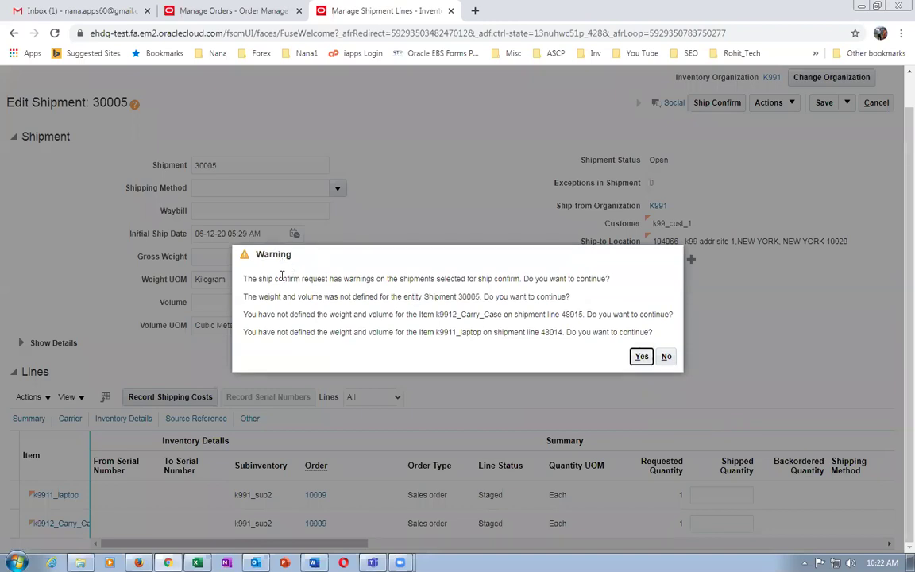
left_click_drag(283, 298, 387, 334)
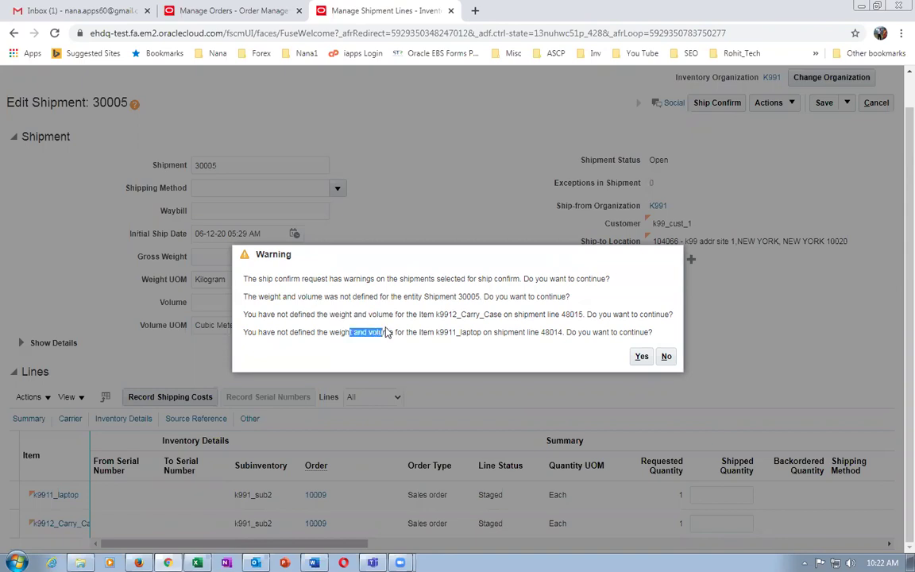
left_click(641, 358)
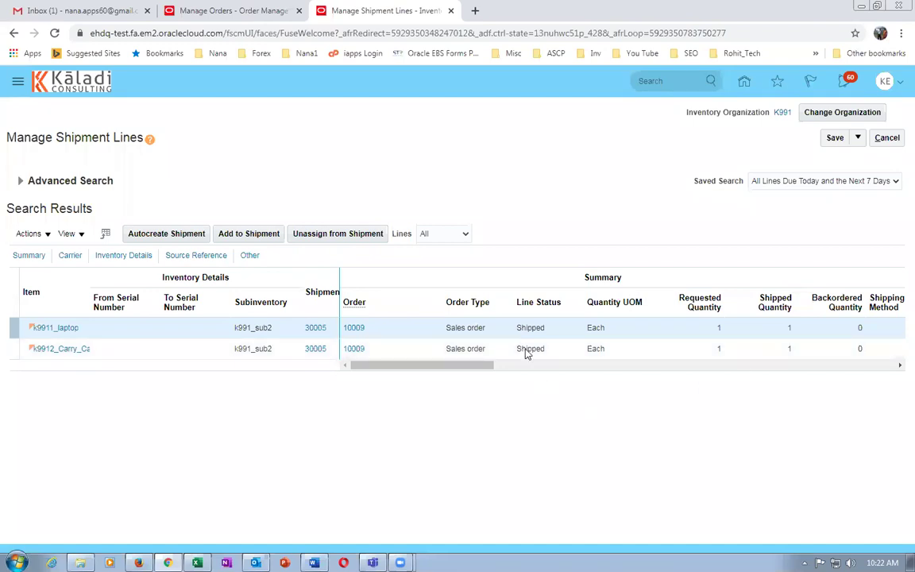
Open Tools > Scheduled Processes in a new tab.
right_click(377, 9)
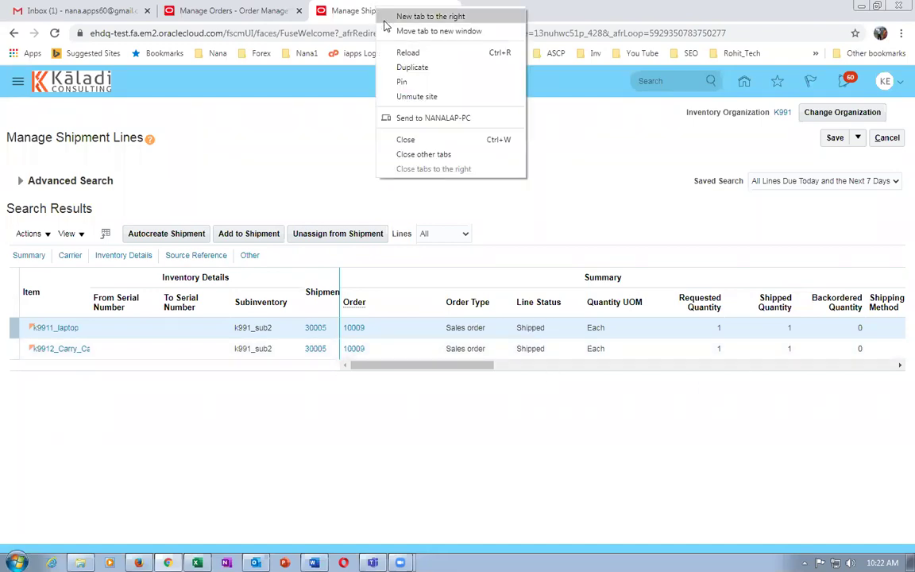
left_click(405, 66)
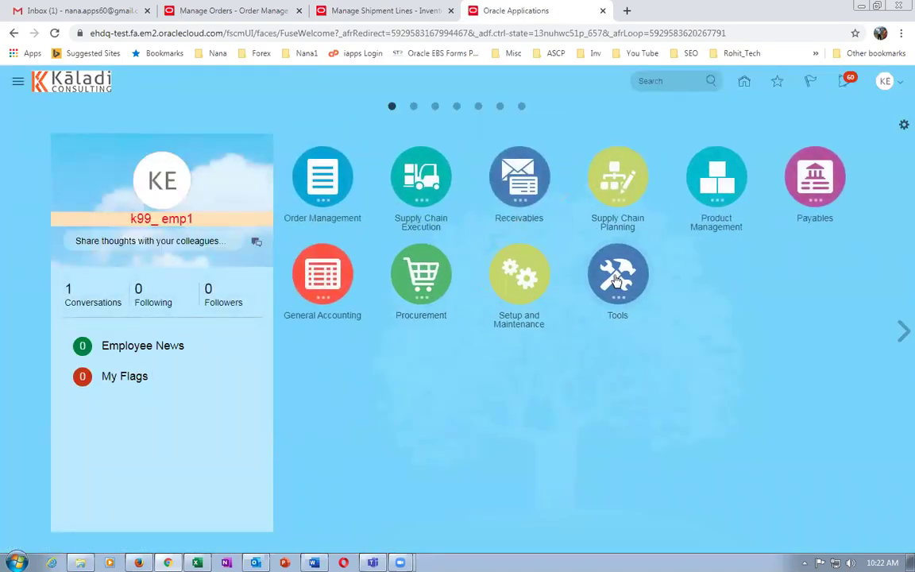
left_click(618, 274)
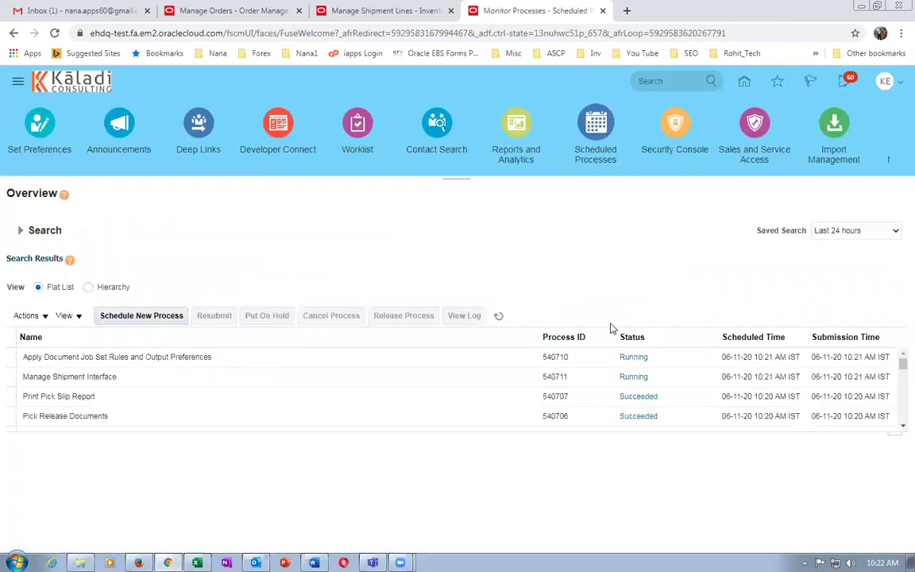
Refresh the process monitor until Ship Confirm Documents and the print reports succeed.
left_click(505, 316)
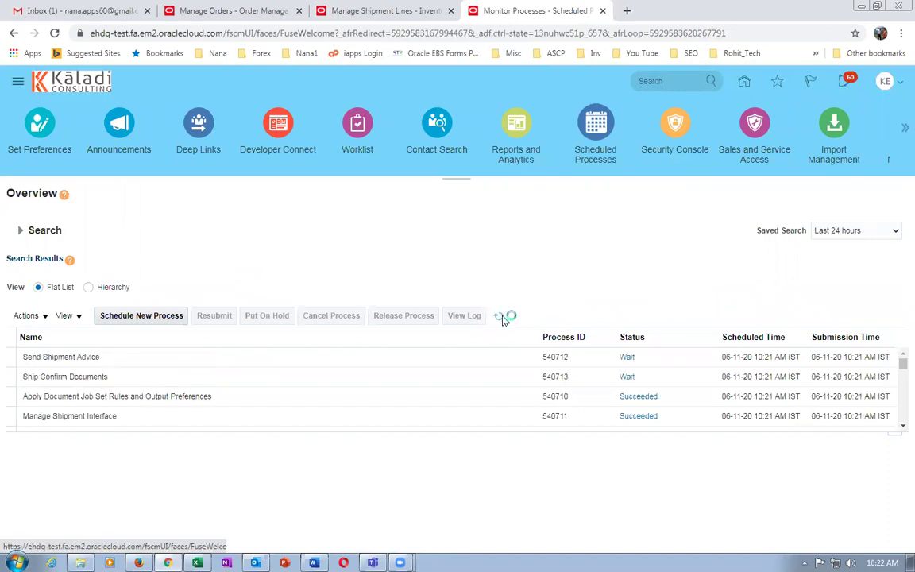
left_click(501, 317)
left_click(501, 317)
left_click(503, 318)
left_click(503, 317)
left_click(501, 317)
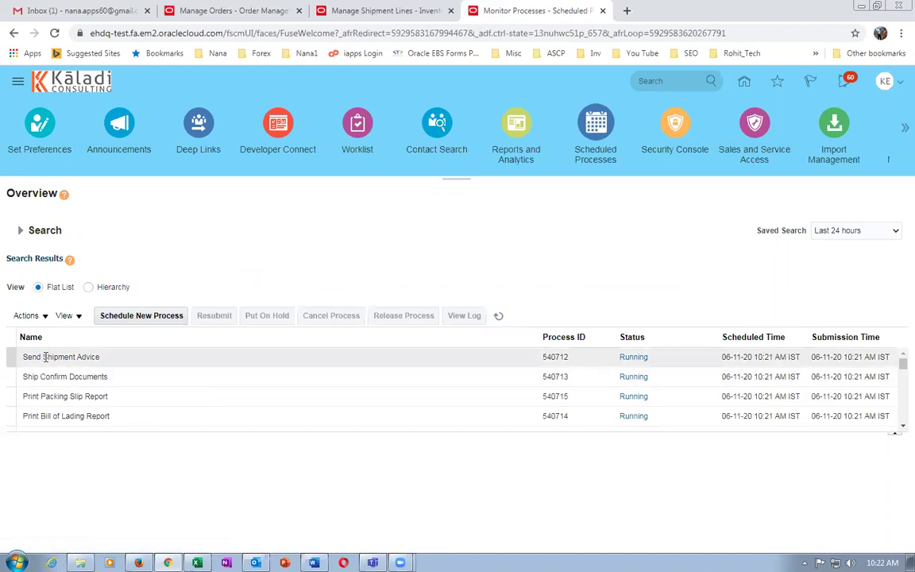
left_click(500, 316)
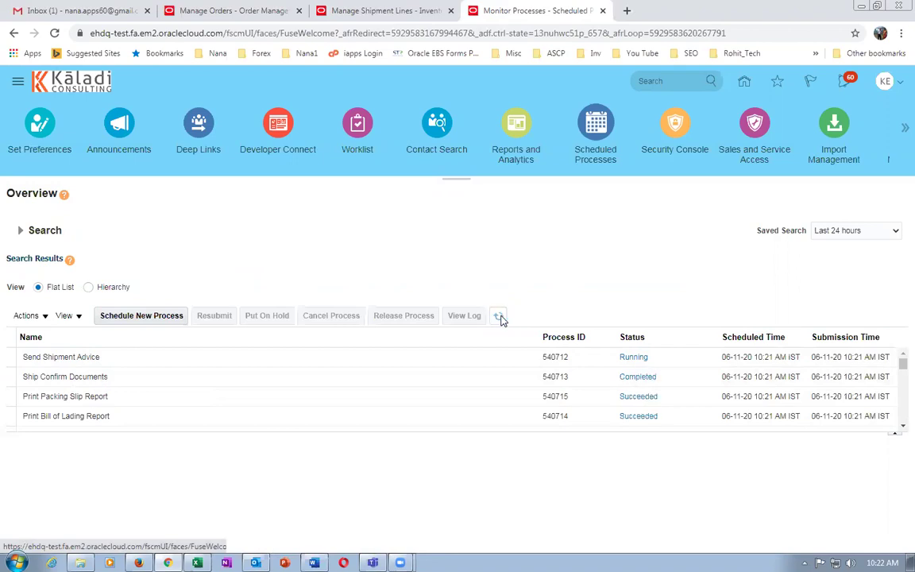
left_click(500, 316)
left_click(501, 317)
left_click(500, 317)
left_click(499, 317)
left_click(373, 10)
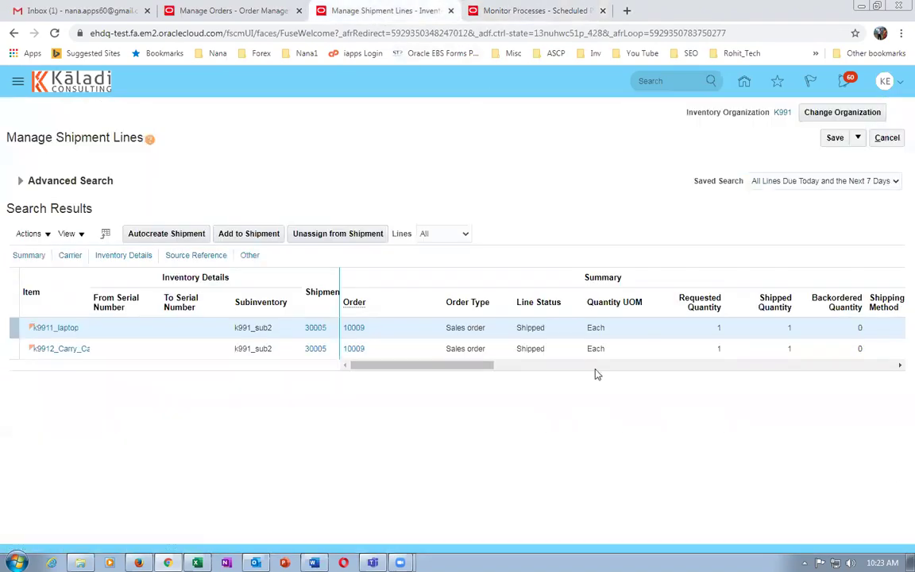
Refresh order 10009 until laptop and carry case lines show Shipped, then confirm Send Shipment Advice succeeded.
left_click(218, 11)
left_click(834, 101)
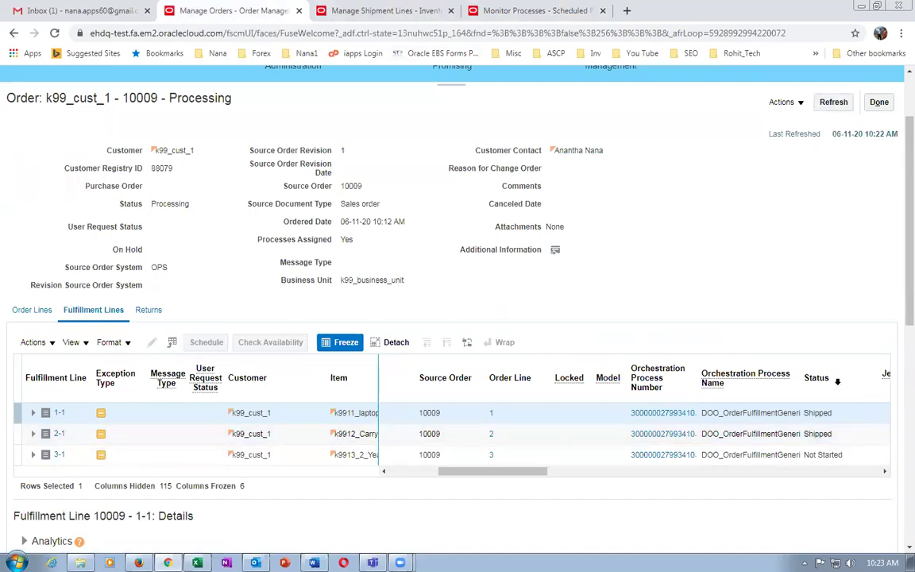
left_click(832, 102)
left_click(819, 415)
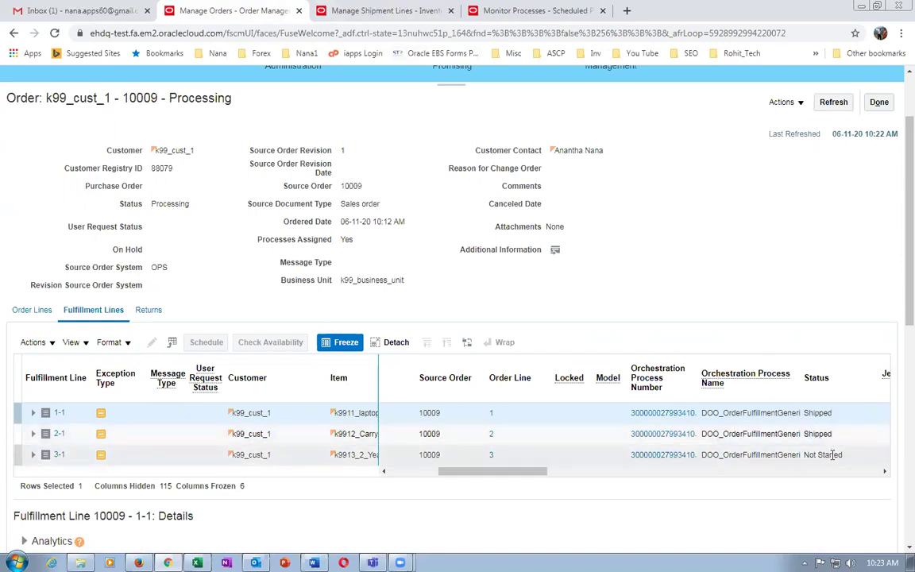
left_click(832, 102)
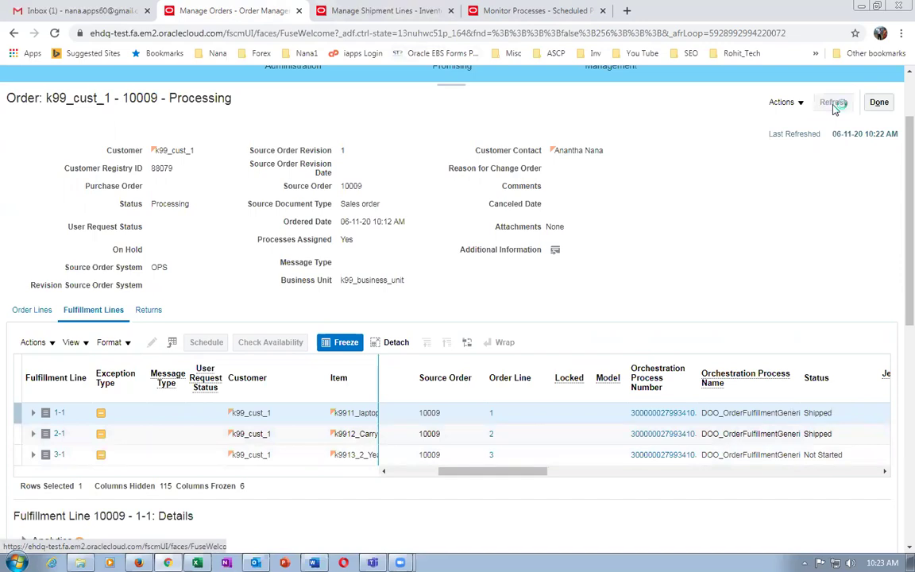
left_click(834, 105)
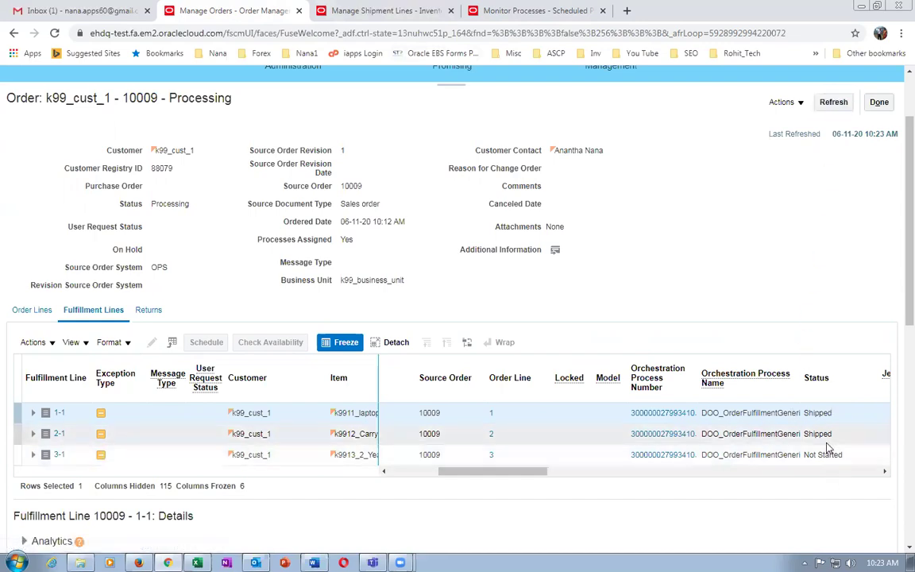
left_click(834, 103)
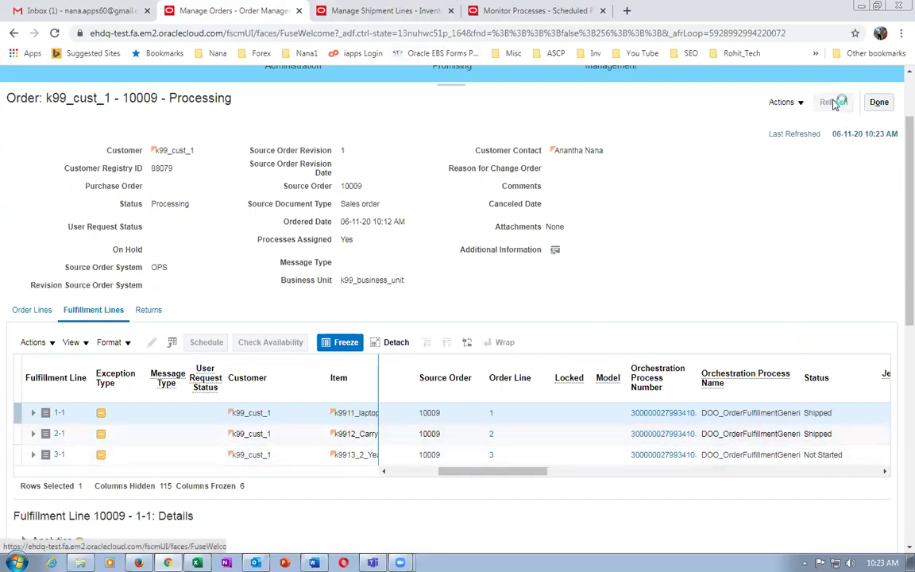
left_click(834, 104)
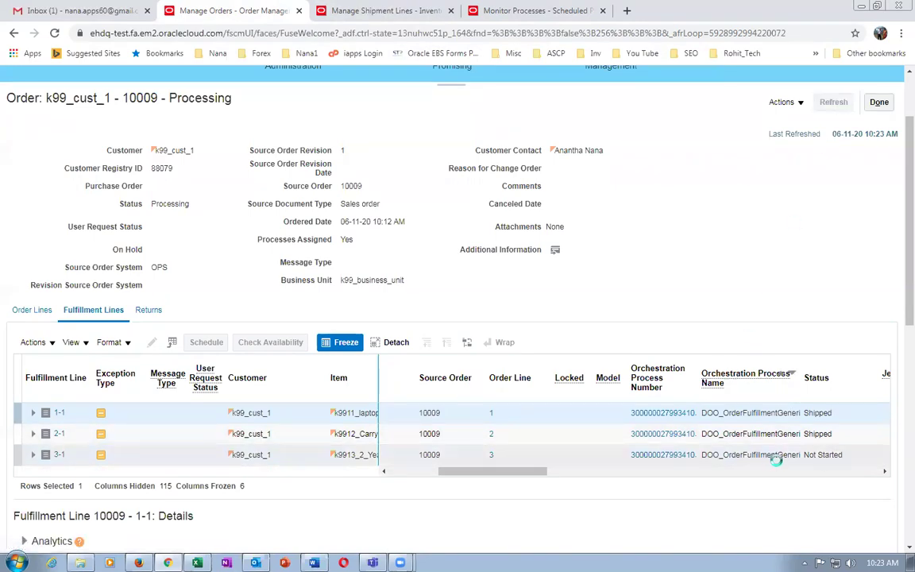
left_click(834, 101)
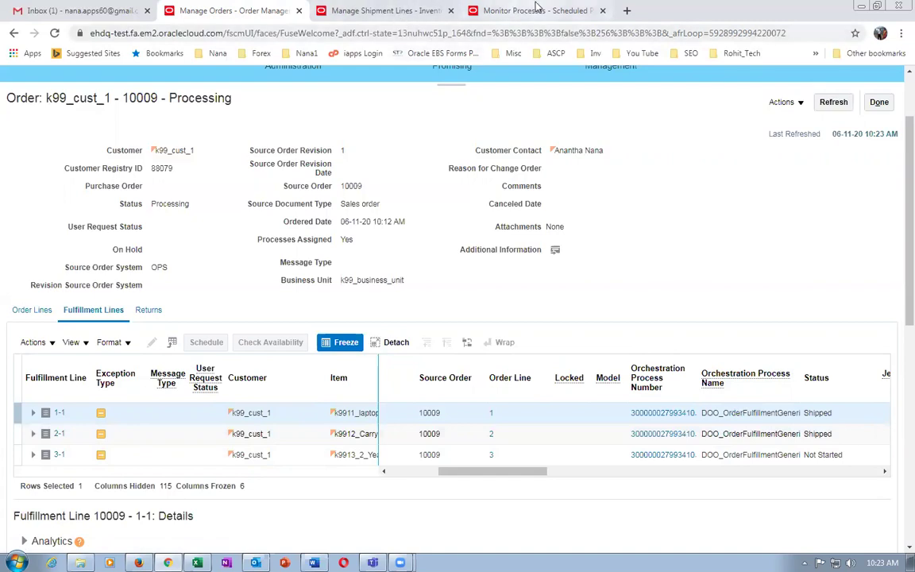
left_click(538, 10)
left_click(498, 316)
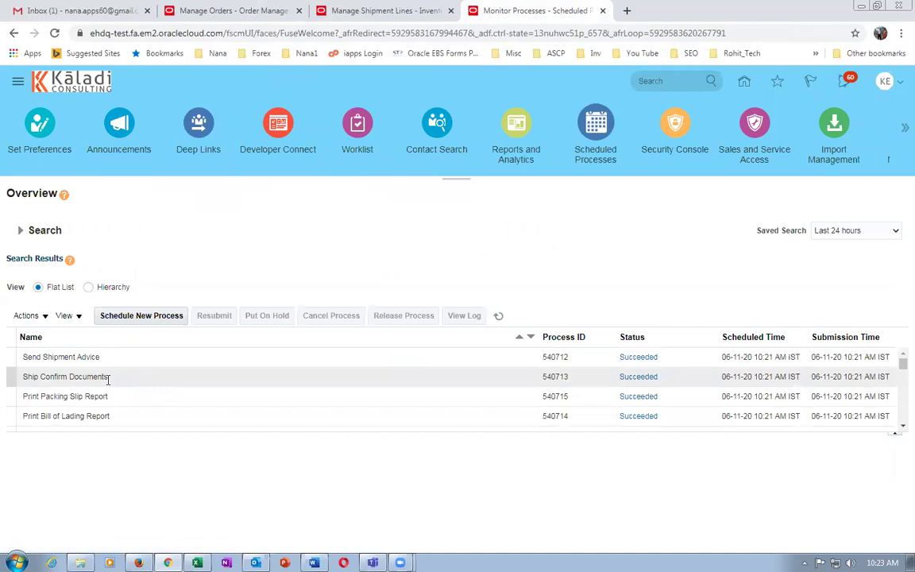
Begin scheduling Import AutoInvoice, then abandon it and refresh the process list.
left_click(498, 317)
left_click(157, 318)
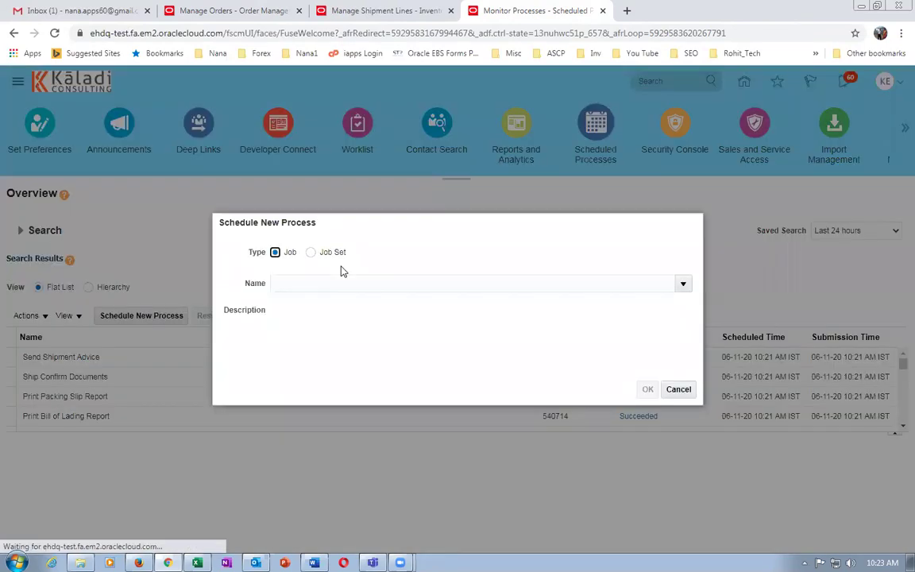
left_click(332, 284)
type("import auto")
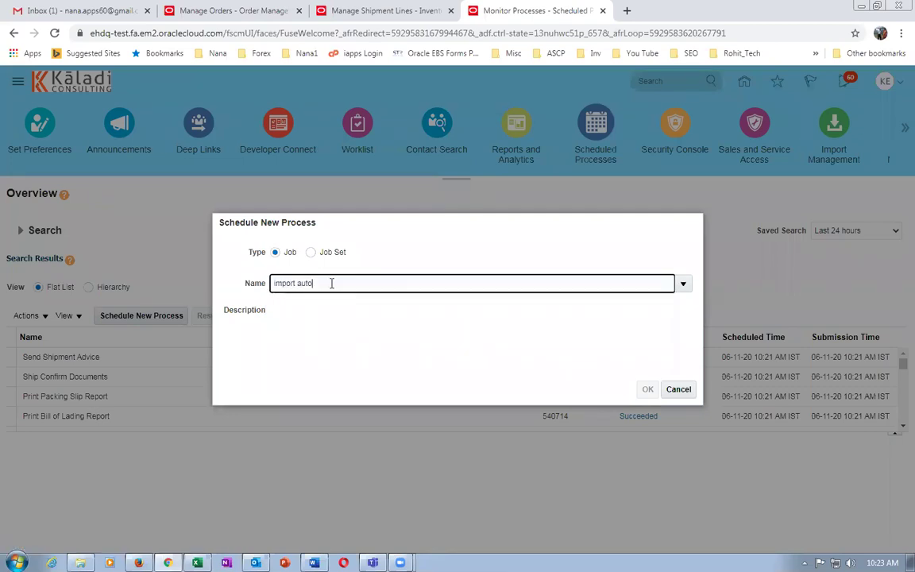
key("Tab")
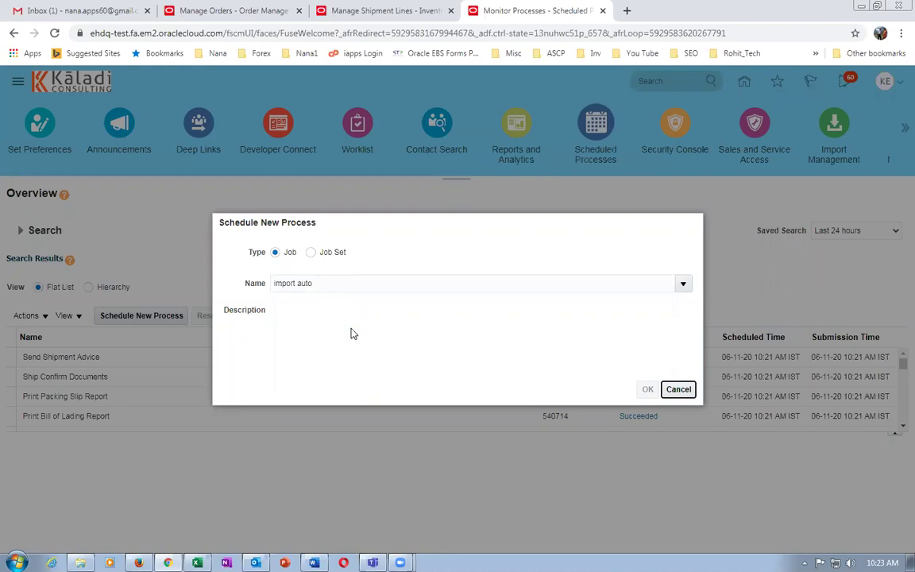
left_click(260, 345)
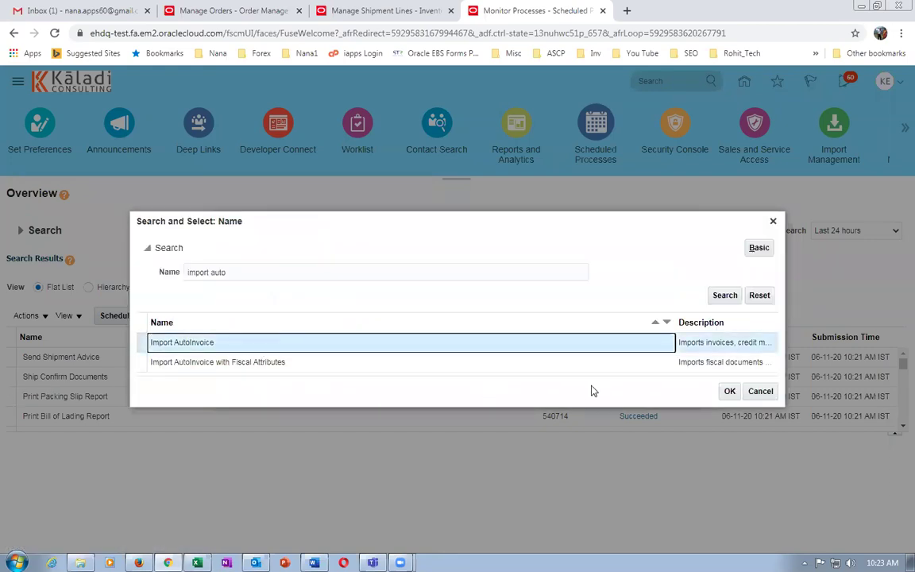
left_click(727, 391)
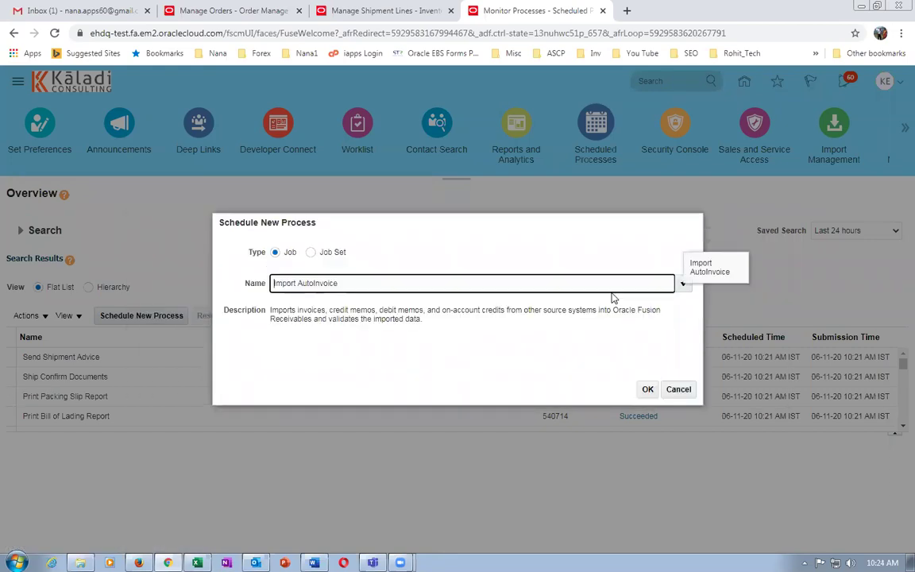
left_click(680, 389)
left_click(155, 357)
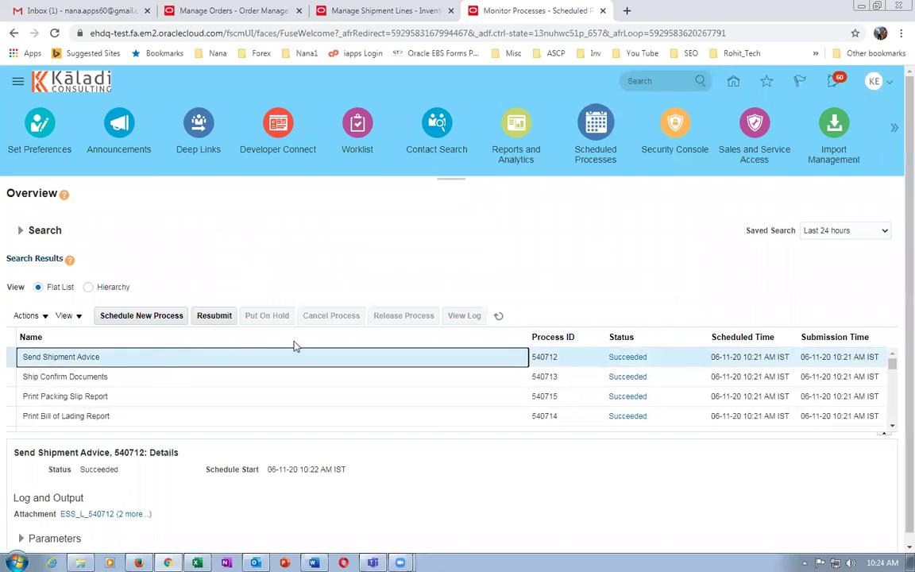
left_click(500, 317)
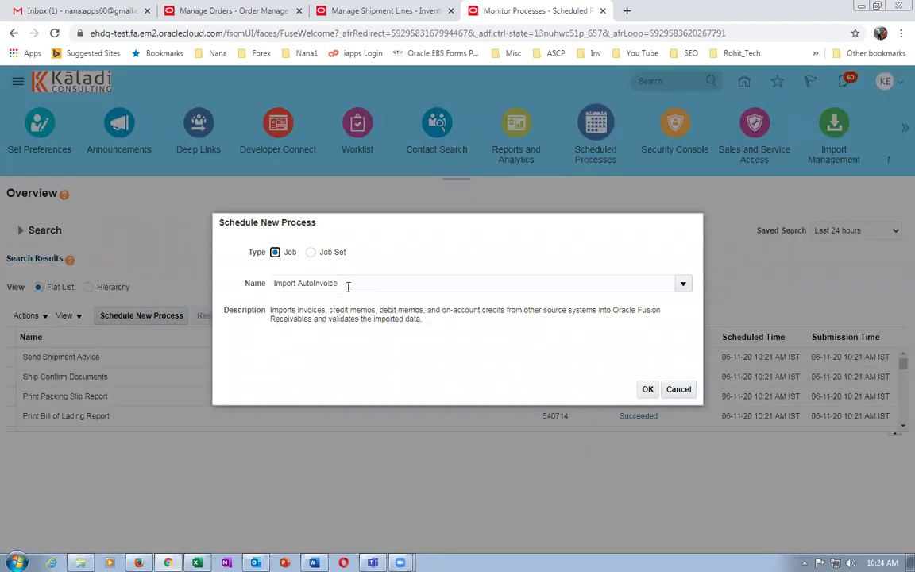
Choose Manage Shipment Interface with Mode All and Ship-from Organization K991.
left_click_drag(348, 287, 263, 288)
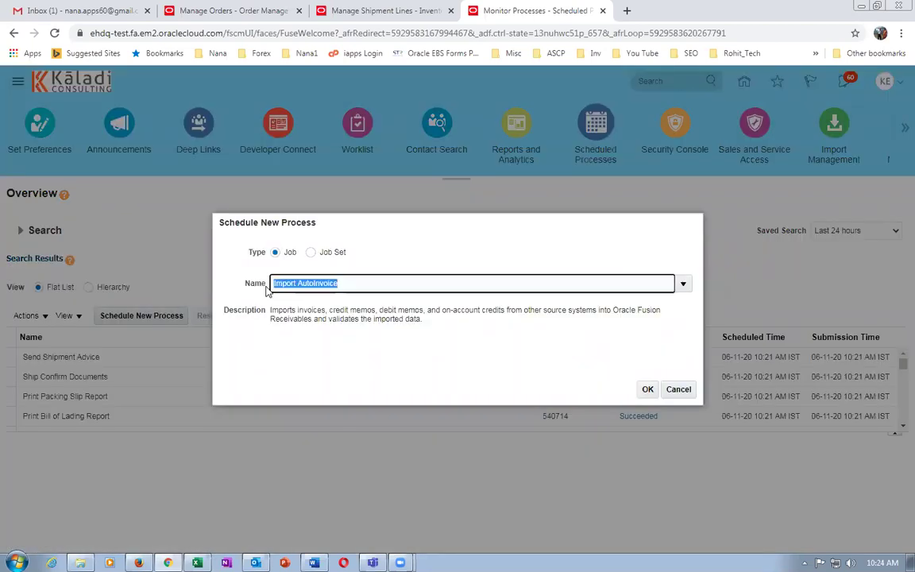
type("man%ship%int%")
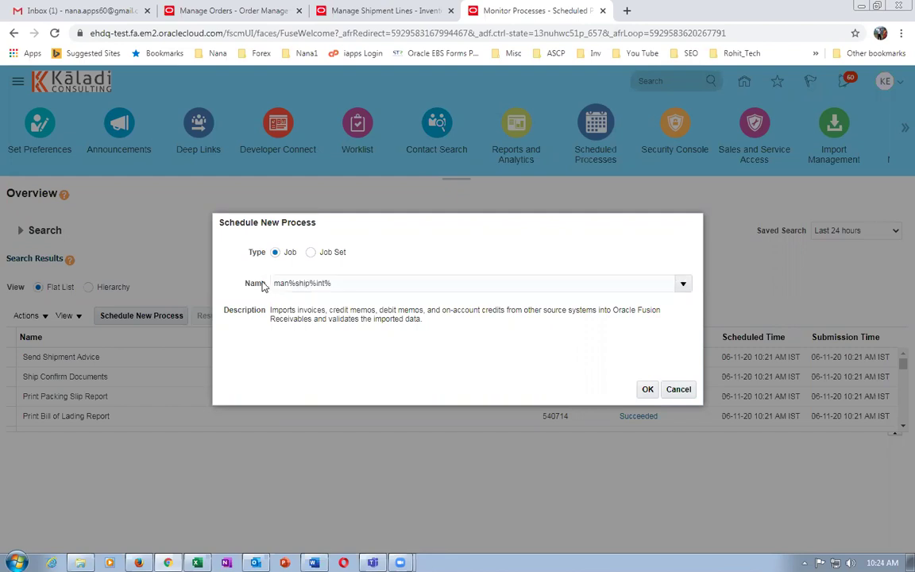
left_click(578, 349)
left_click(648, 389)
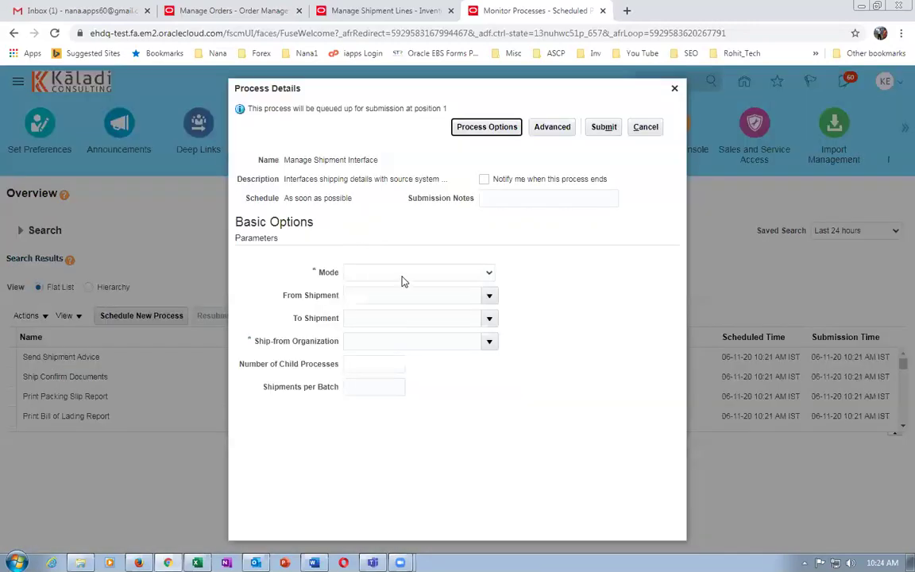
left_click(402, 275)
left_click(403, 298)
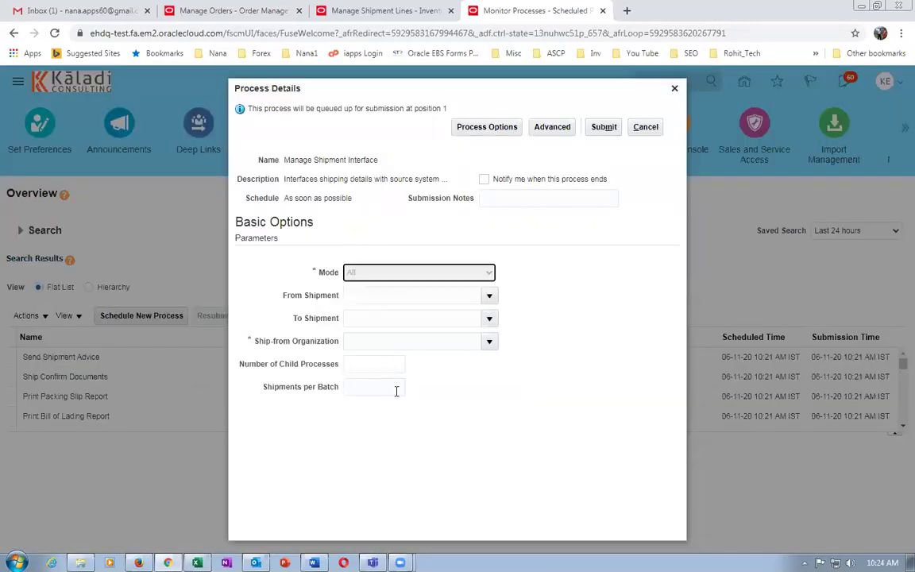
left_click(383, 343)
type("K991")
key("Tab")
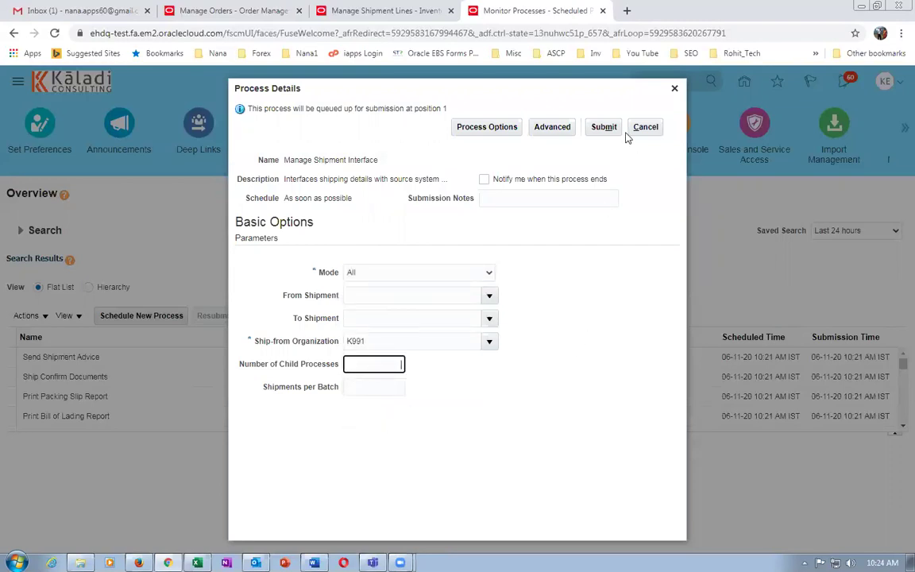
Submit the process as 540717 and refresh the list to see it running.
left_click(603, 129)
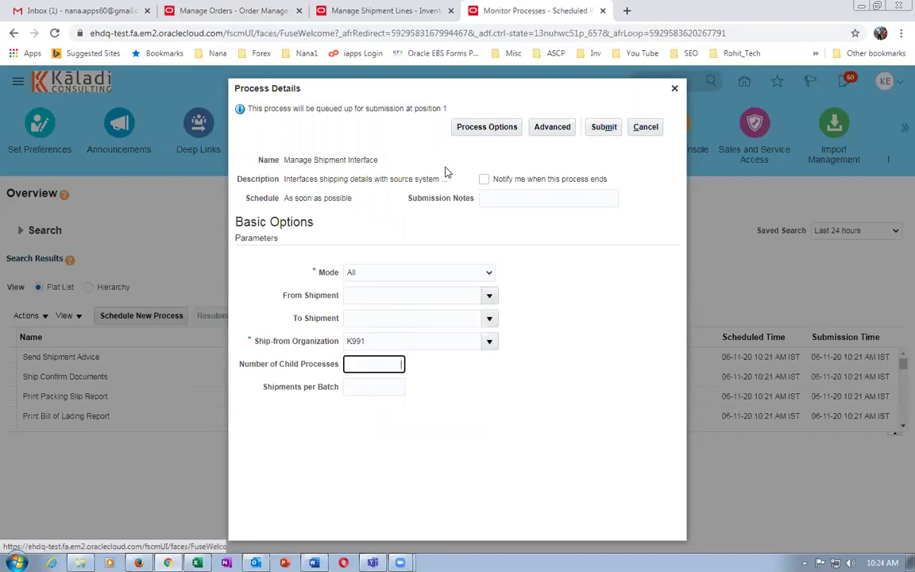
left_click_drag(286, 160, 370, 159)
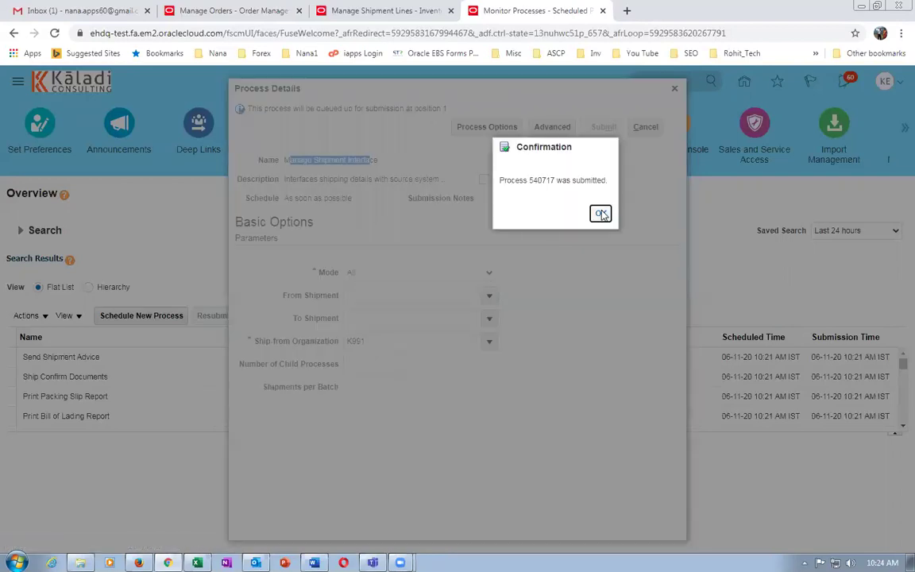
left_click(600, 214)
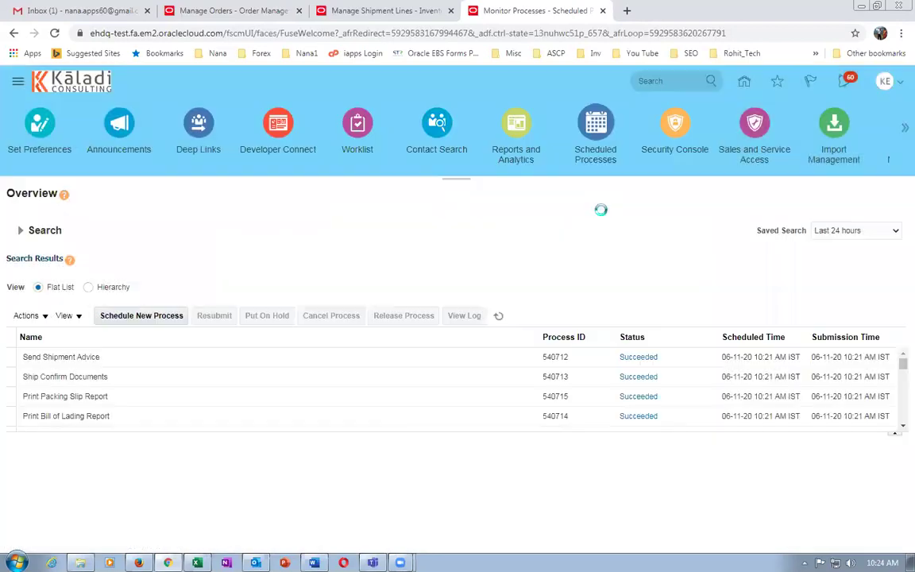
left_click(498, 317)
Refresh until Manage Shipment Interface 540717 reads Succeeded, then view Send Shipment Advice 540712's details.
left_click(147, 359)
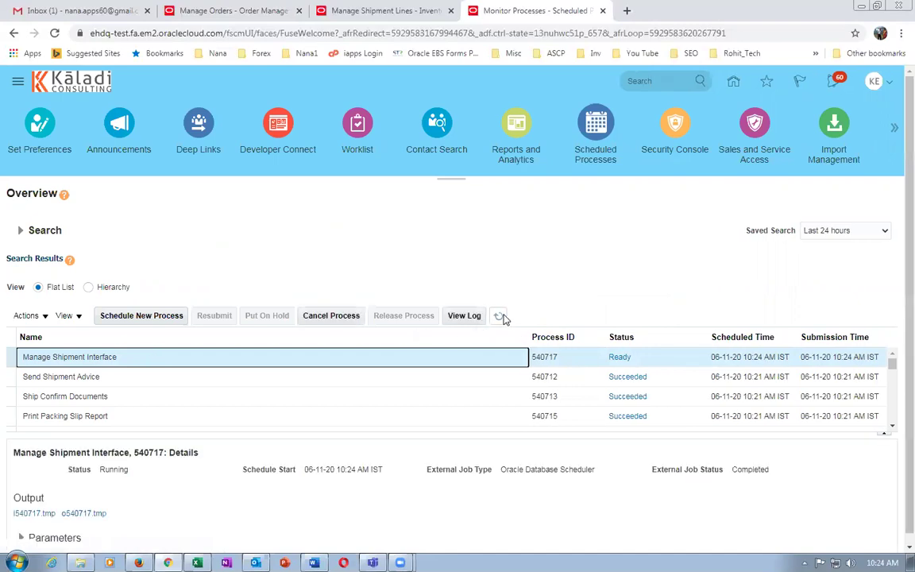
left_click(501, 317)
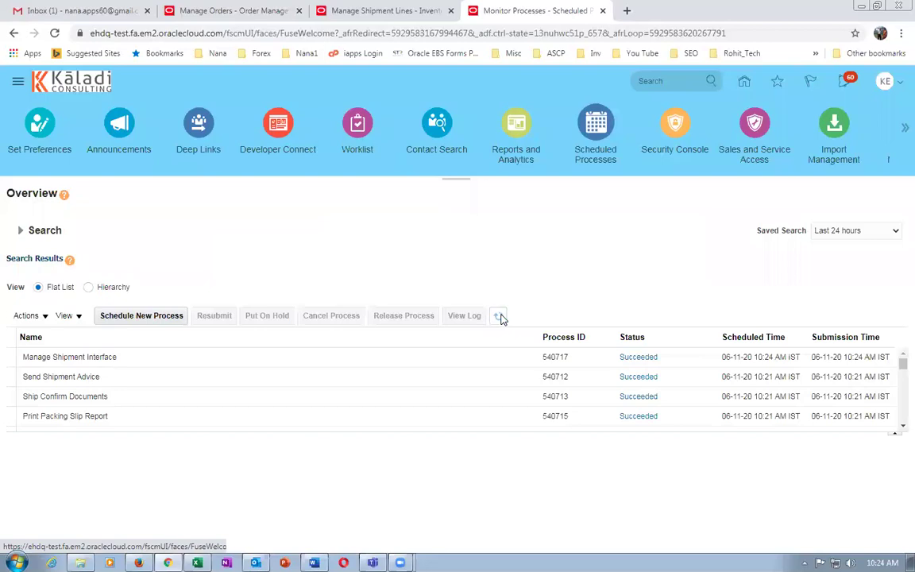
left_click(499, 316)
left_click(500, 317)
left_click(167, 383)
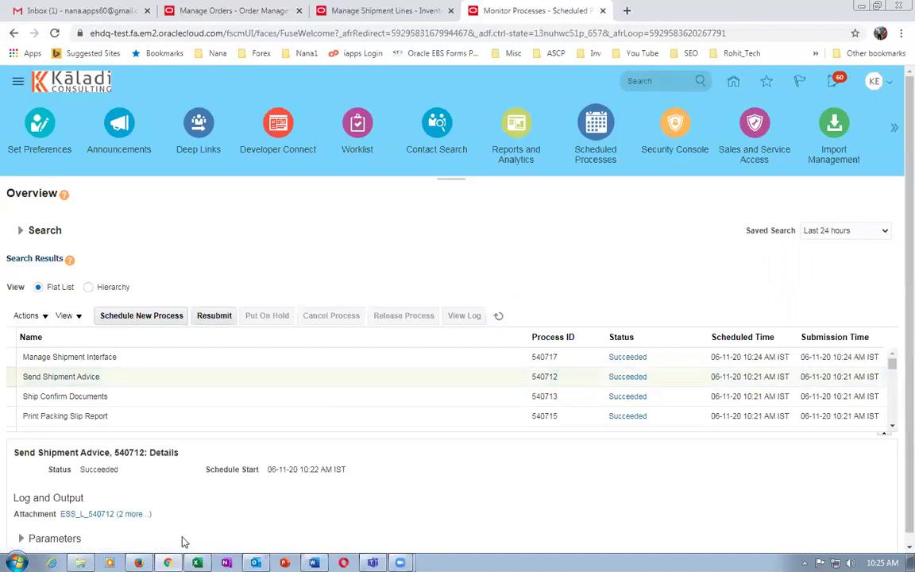
Save the 540712.log attachment, open it, select all its text, and return to the Shipping document.
left_click(86, 517)
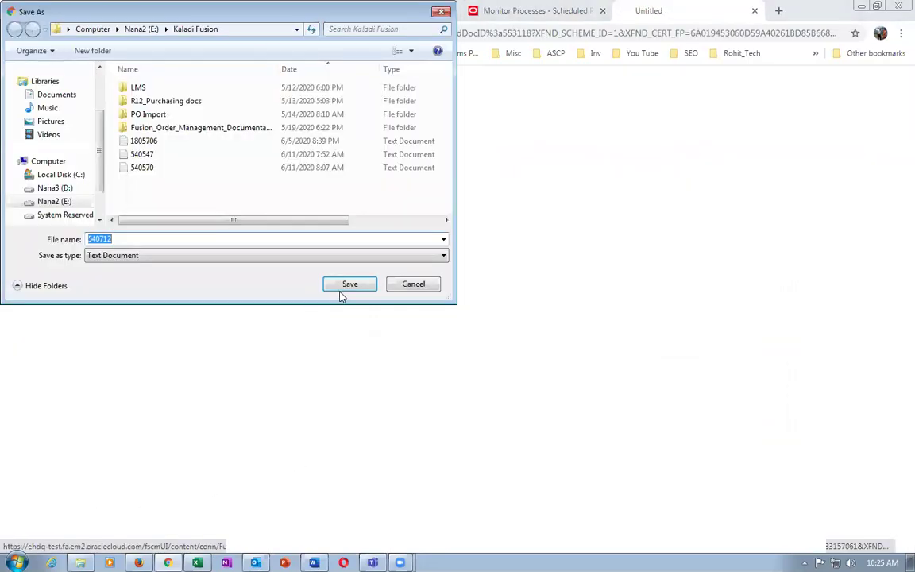
left_click(343, 284)
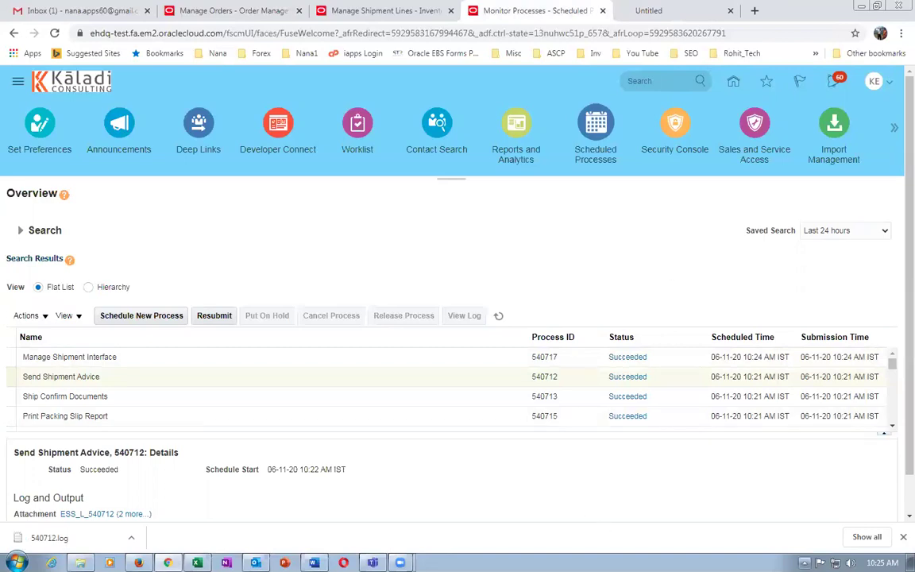
left_click(866, 537)
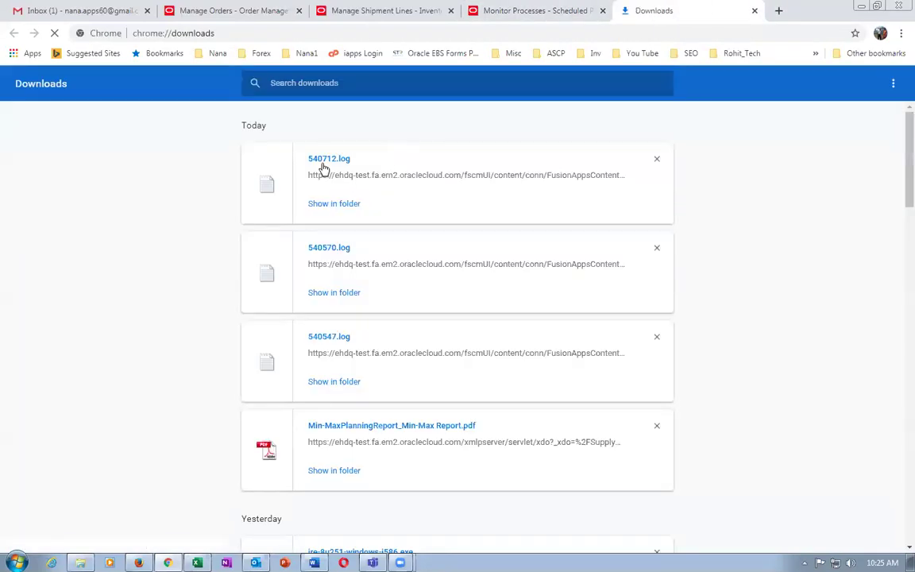
left_click(320, 158)
key("ctrl+a")
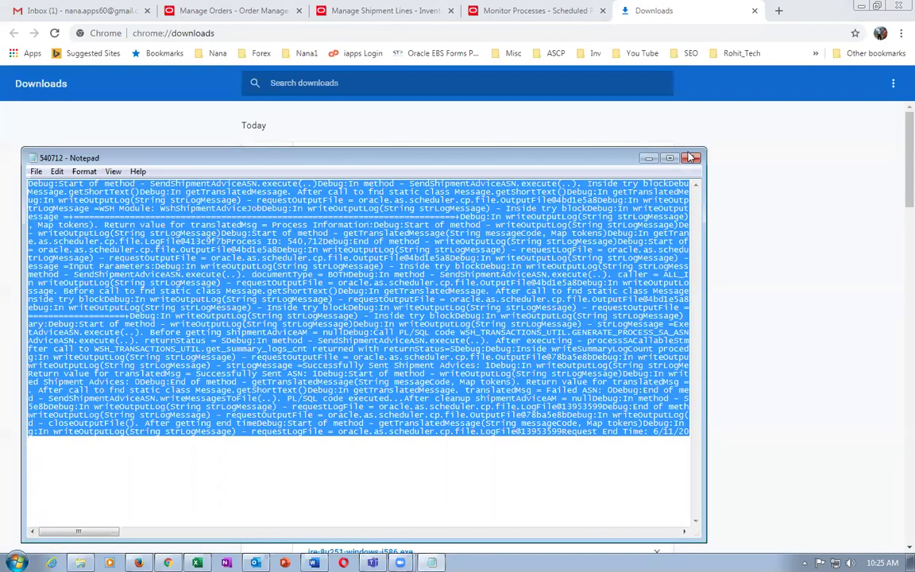
left_click(622, 141)
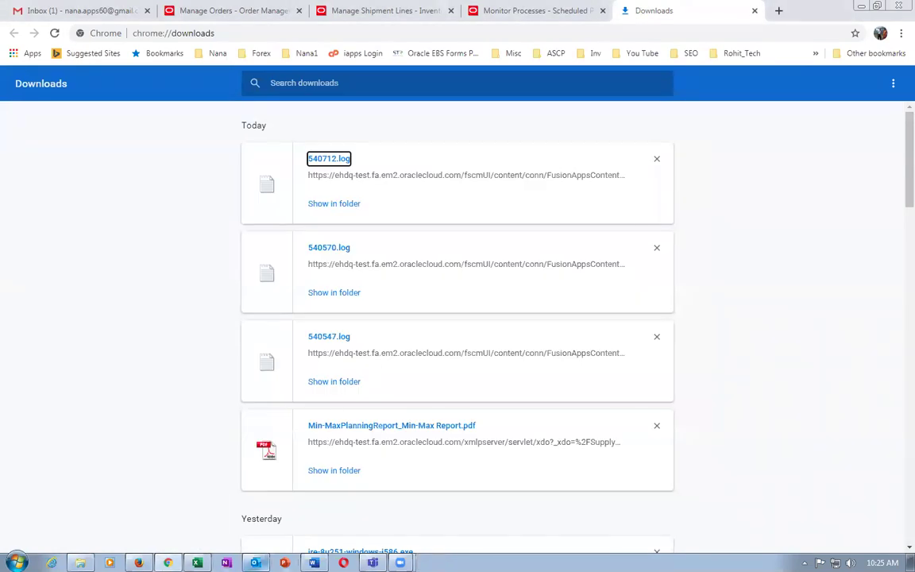
left_click(314, 563)
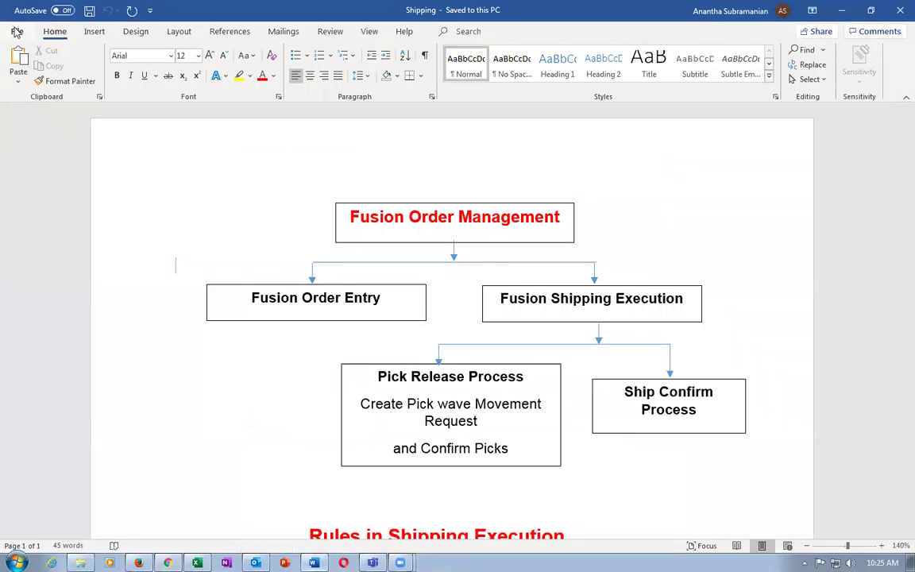
left_click(15, 31)
left_click(29, 84)
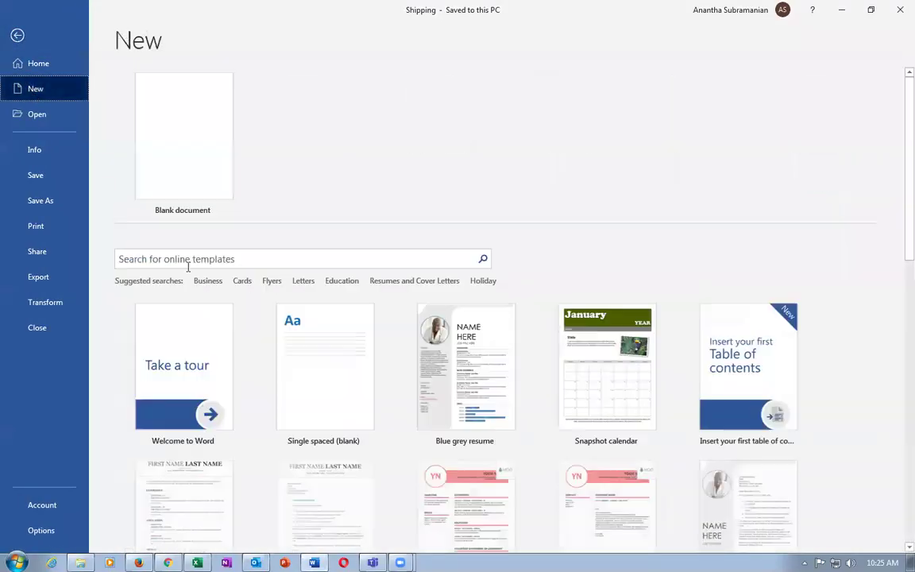
left_click(186, 178)
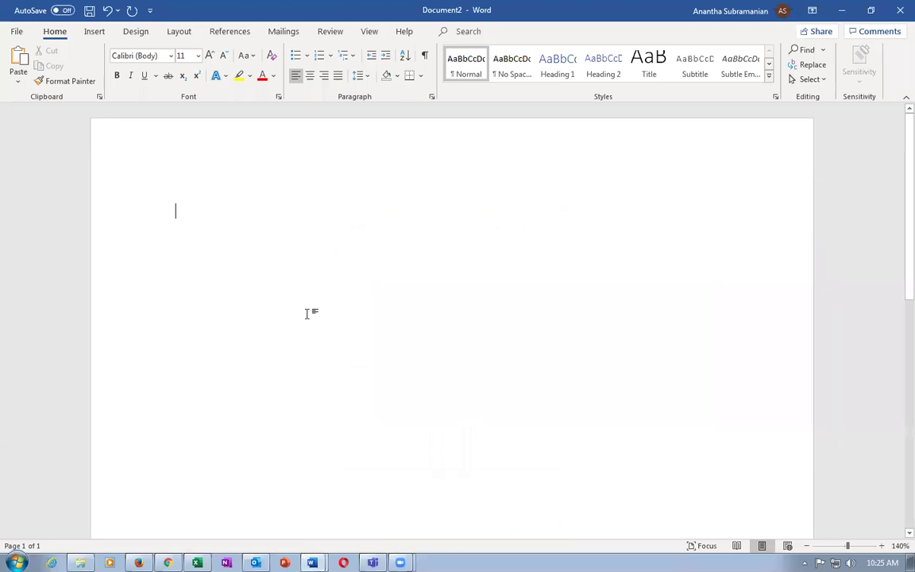
key("ctrl+v")
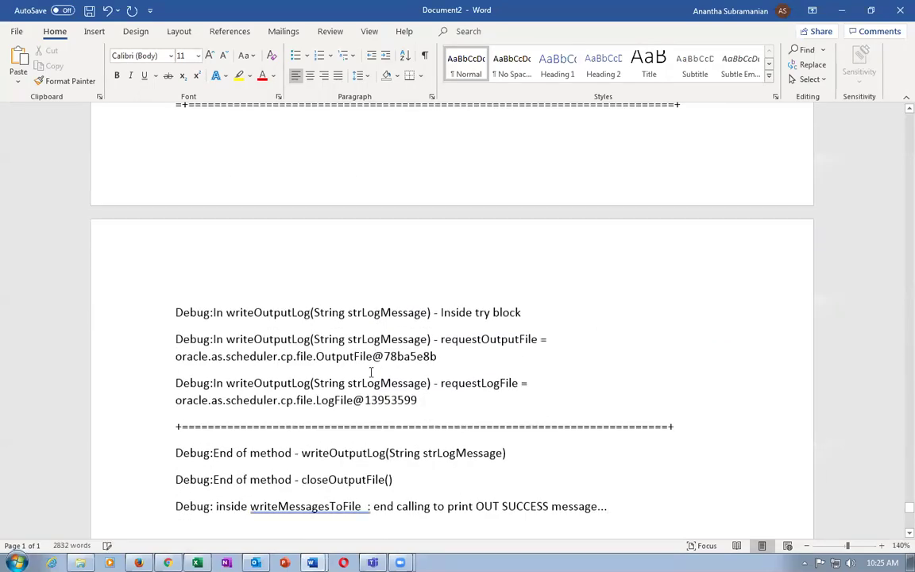
scroll(419, 357, "up", 20)
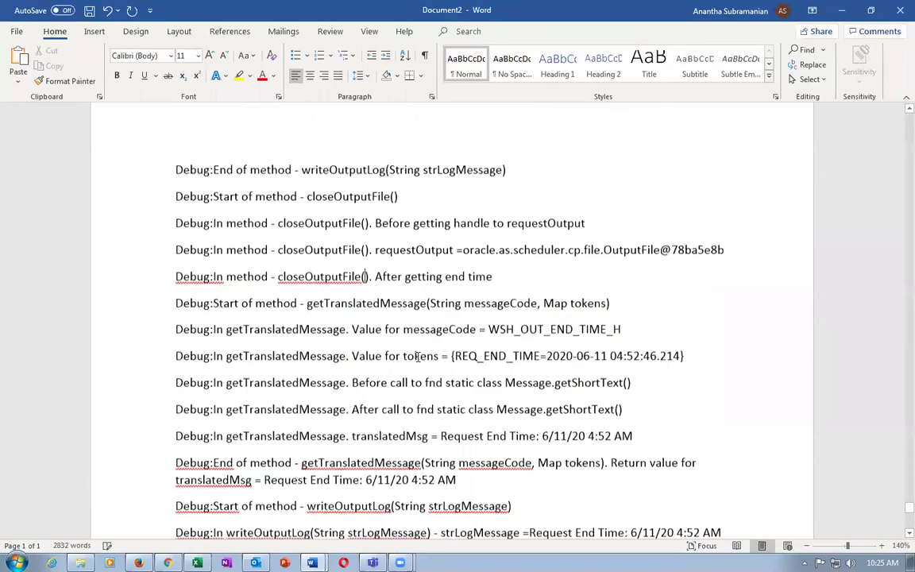
scroll(419, 357, "up", 15)
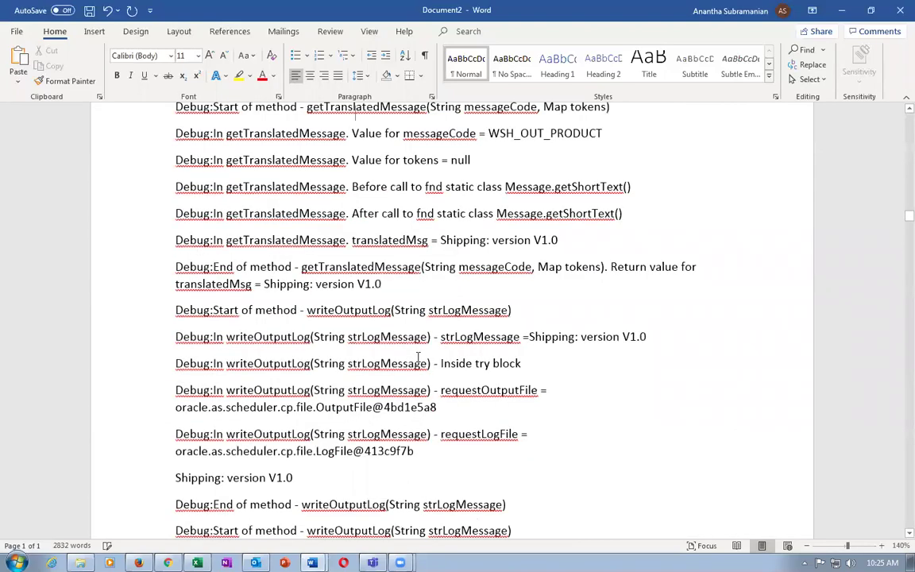
scroll(419, 357, "down", 5)
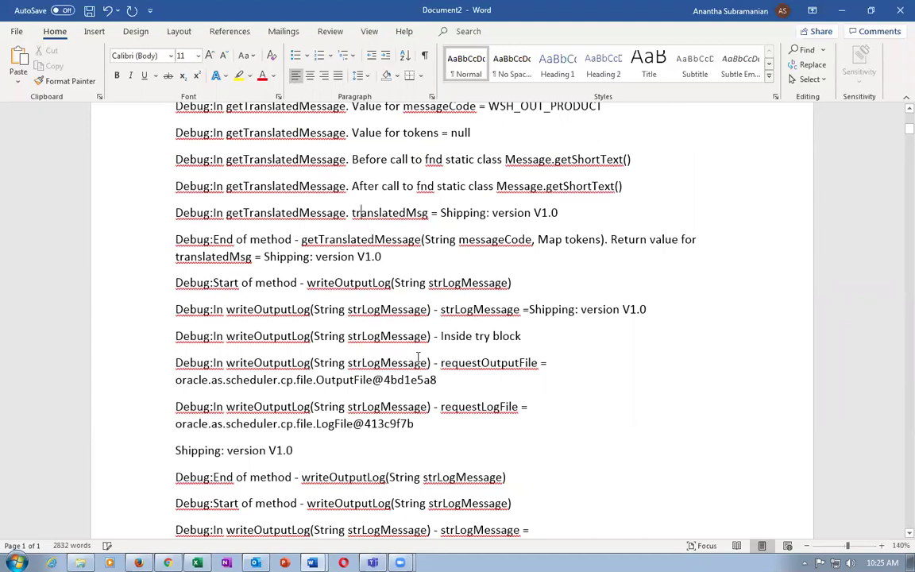
scroll(419, 357, "down", 5)
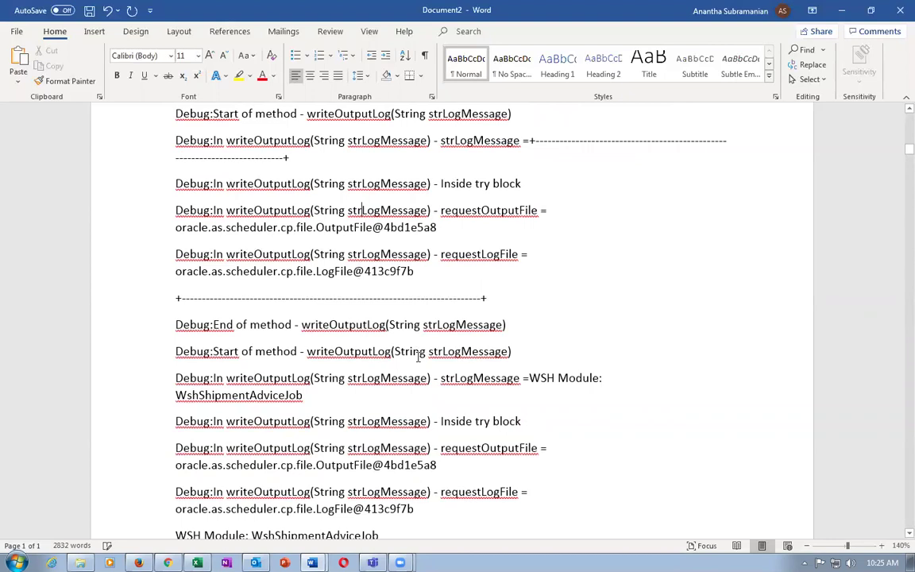
scroll(419, 357, "down", 5)
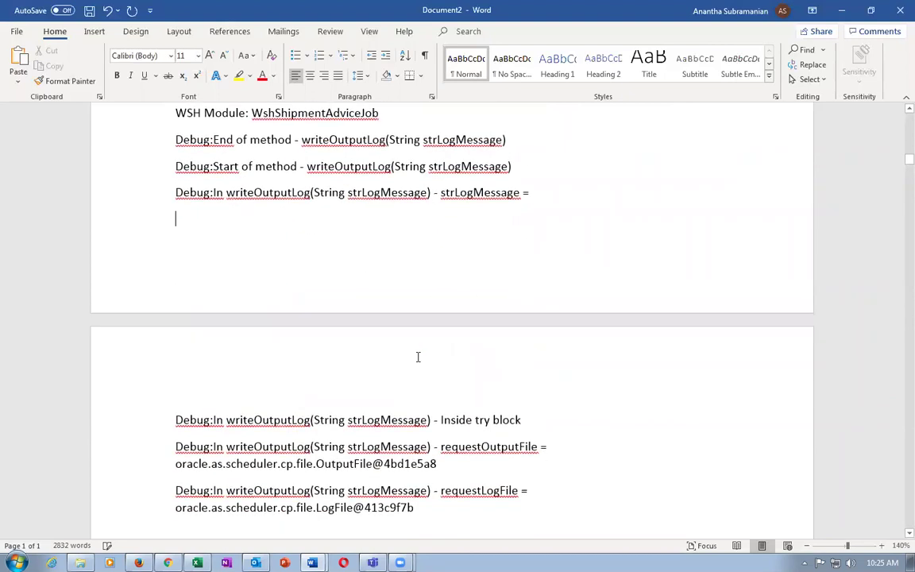
scroll(418, 356, "down", 3)
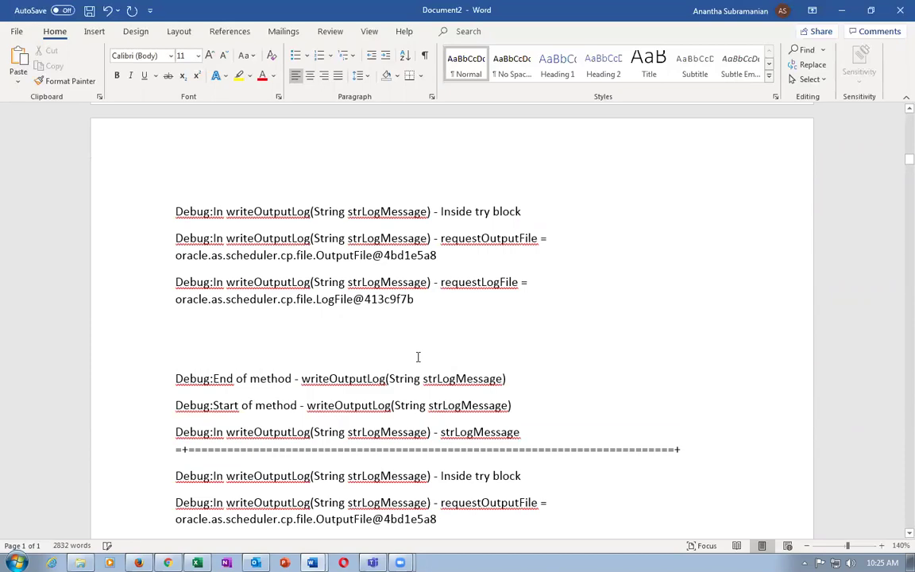
scroll(418, 357, "down", 2)
scroll(418, 357, "up", 3)
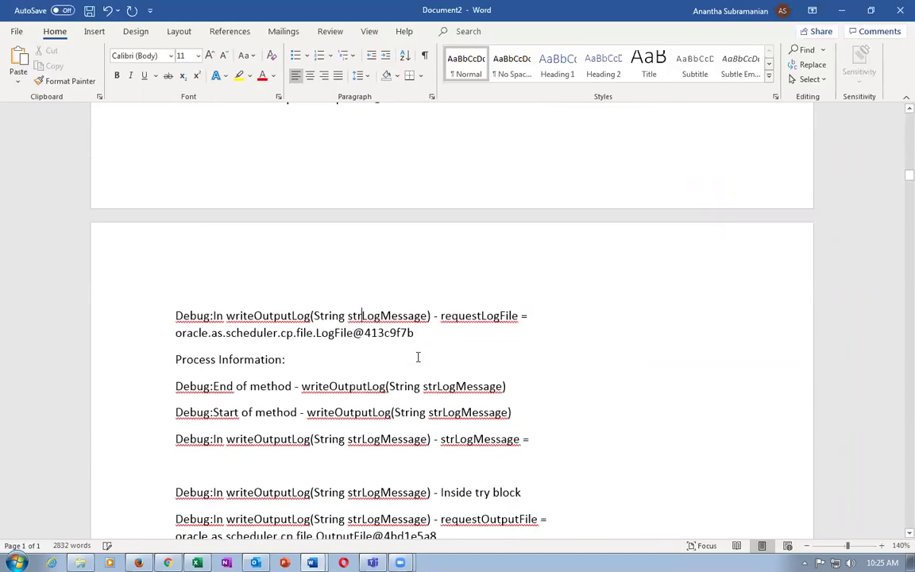
scroll(418, 357, "down", 3)
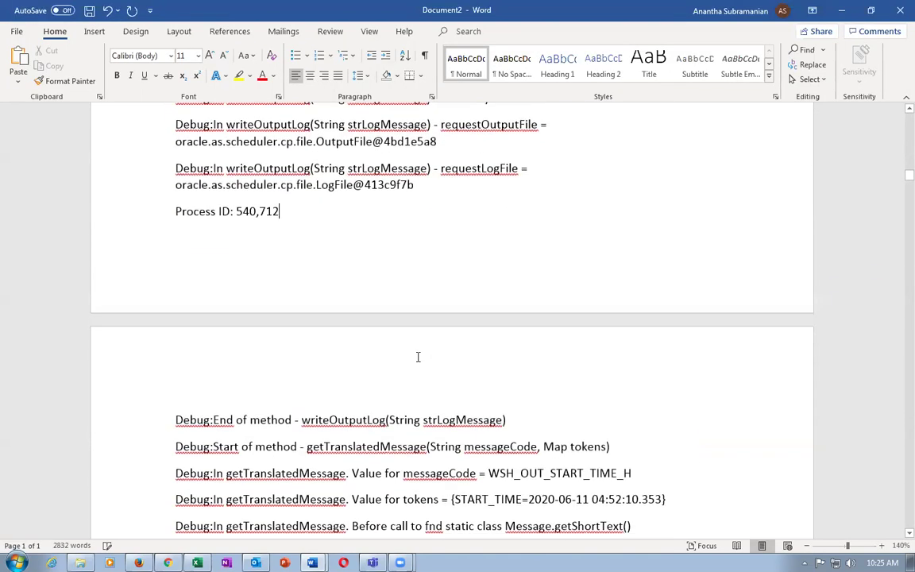
scroll(418, 357, "down", 5)
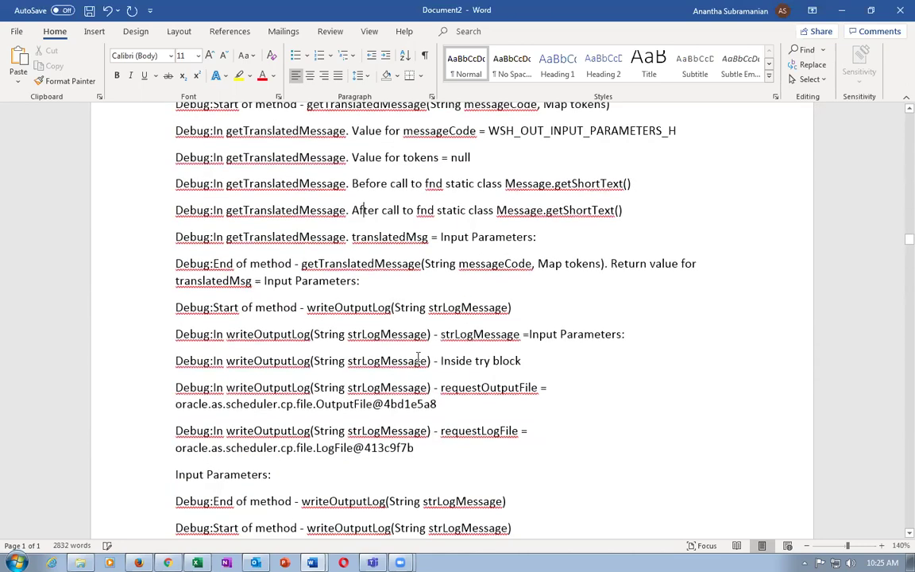
scroll(418, 357, "down", 5)
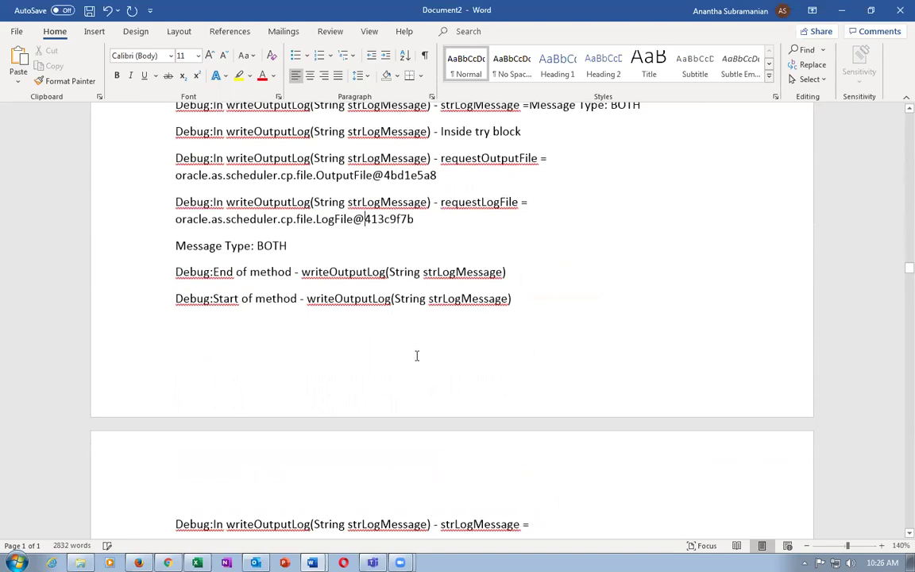
Search the log text for 'error', confirm no real errors occurred, and close the downloads page.
key("ctrl+f")
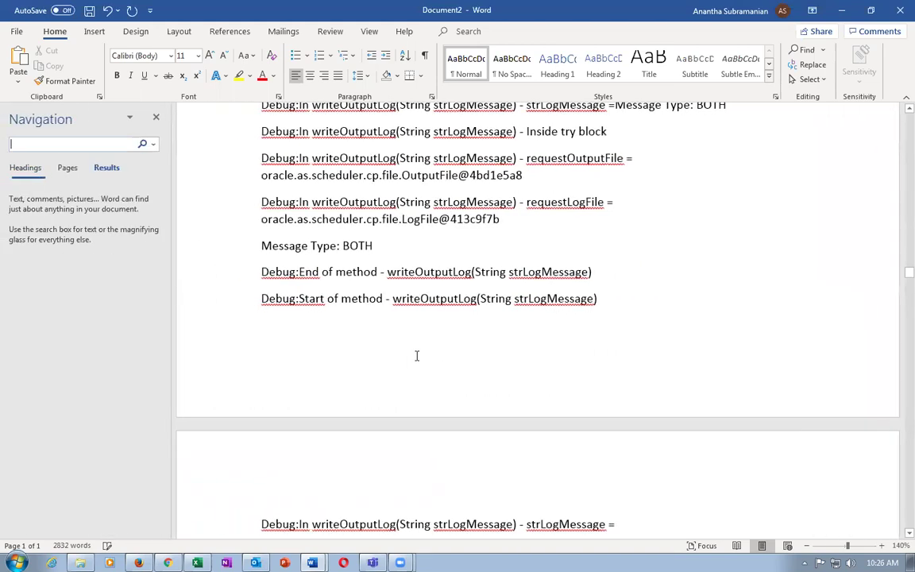
type("error")
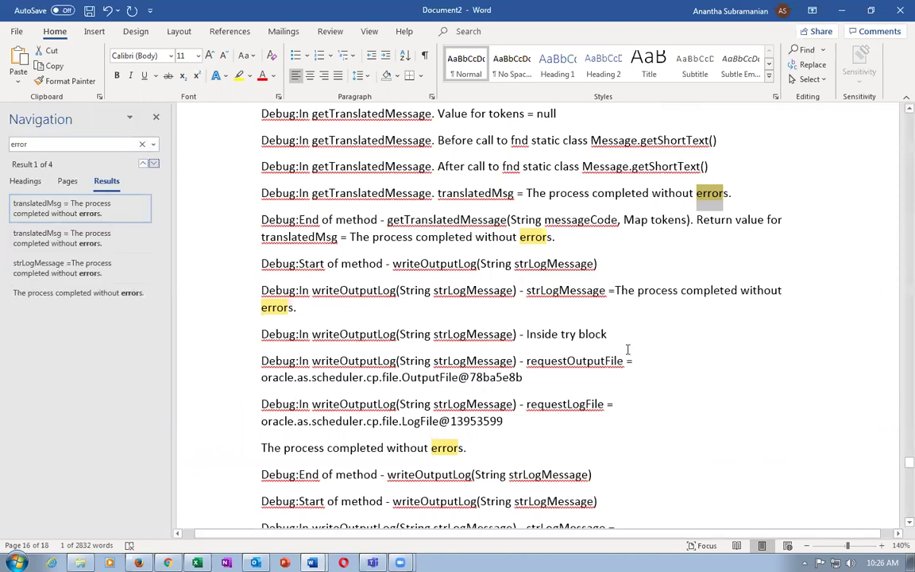
left_click(38, 144)
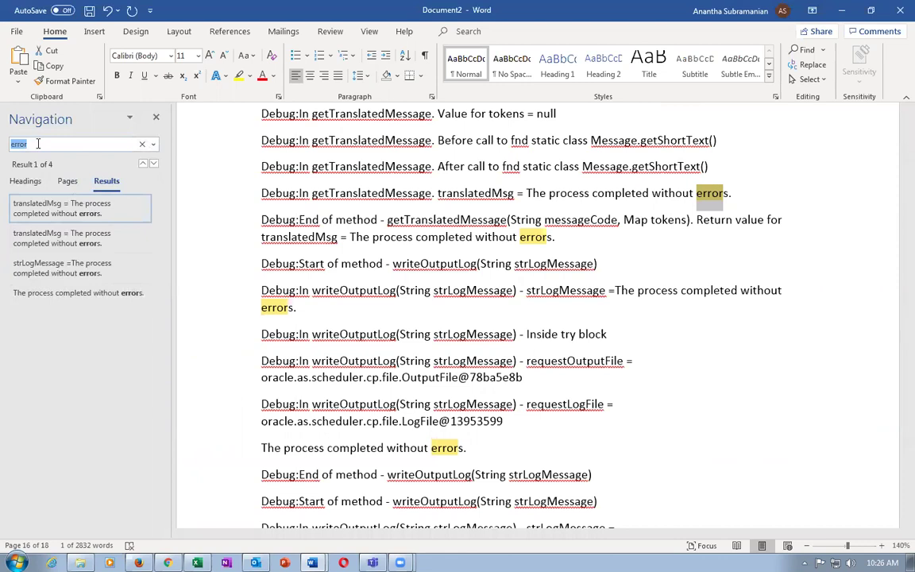
left_click(156, 120)
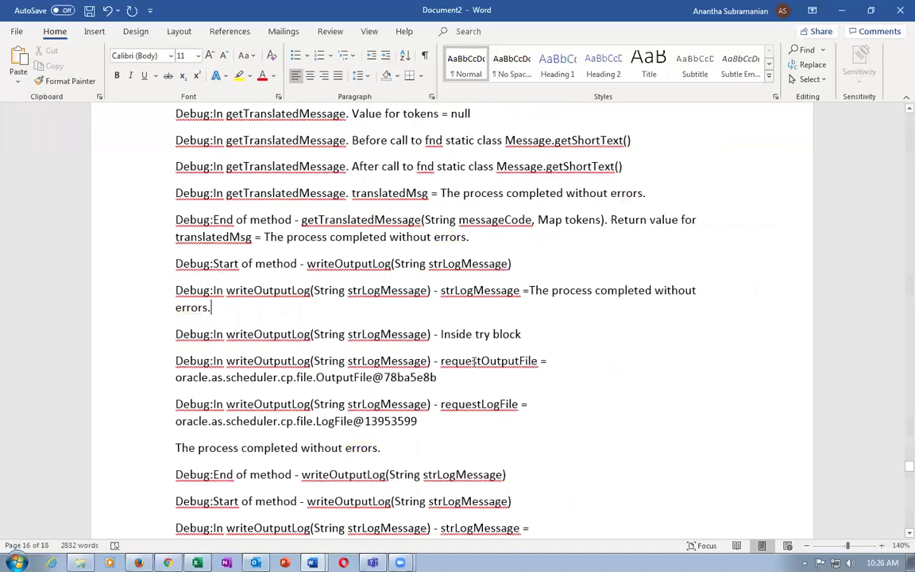
scroll(474, 361, "down", 8)
scroll(474, 362, "down", 10)
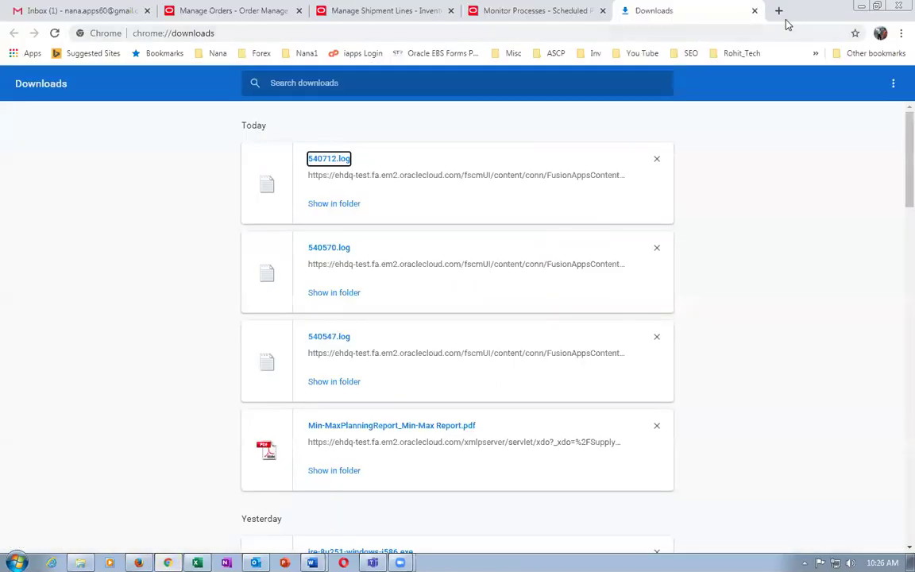
left_click(755, 11)
Refresh order 10009, then refresh the process monitor and review the Manage Shipment Interface and Send Shipment Advice entries.
left_click(217, 11)
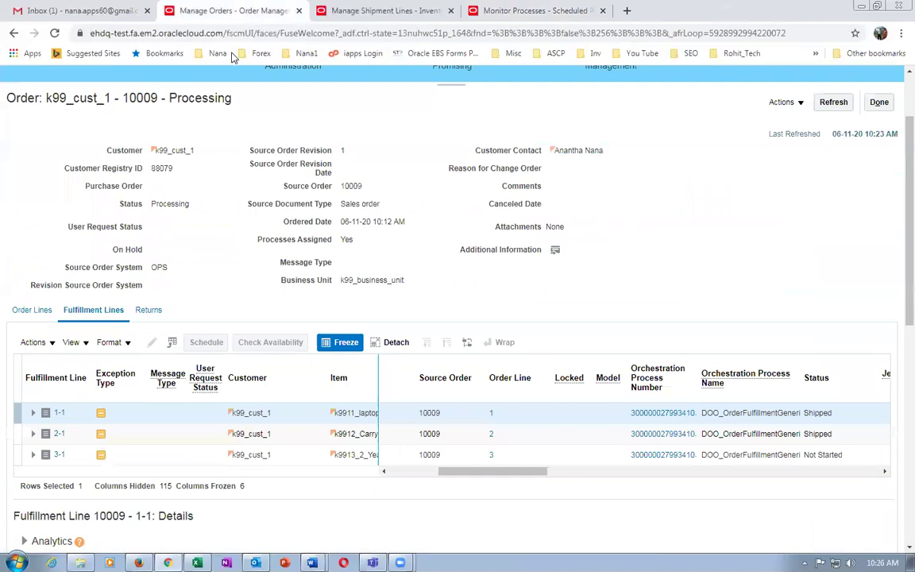
left_click(836, 104)
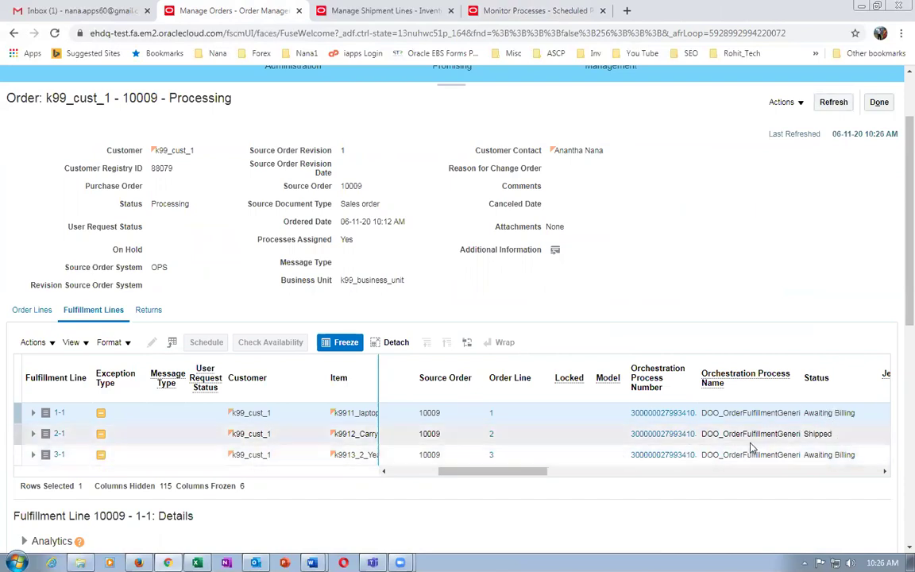
left_click(517, 11)
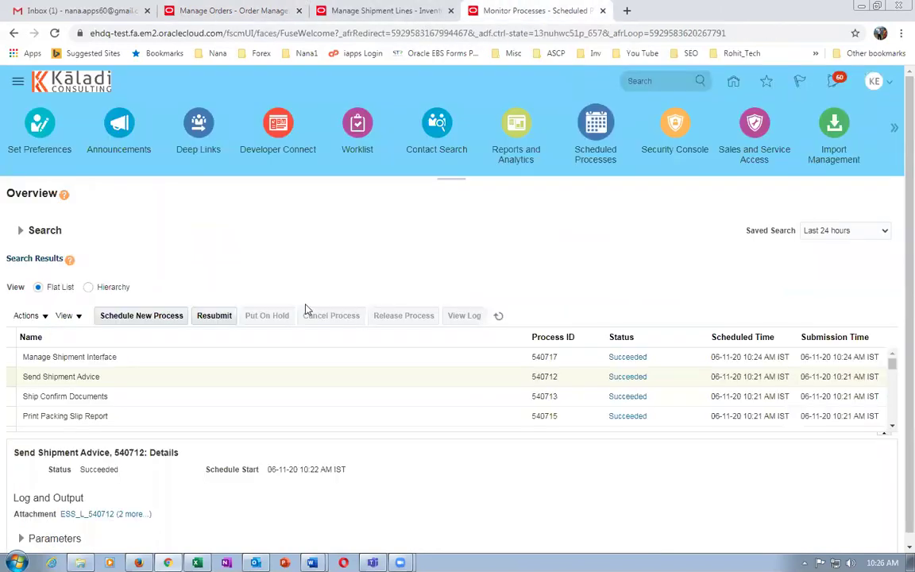
left_click(500, 317)
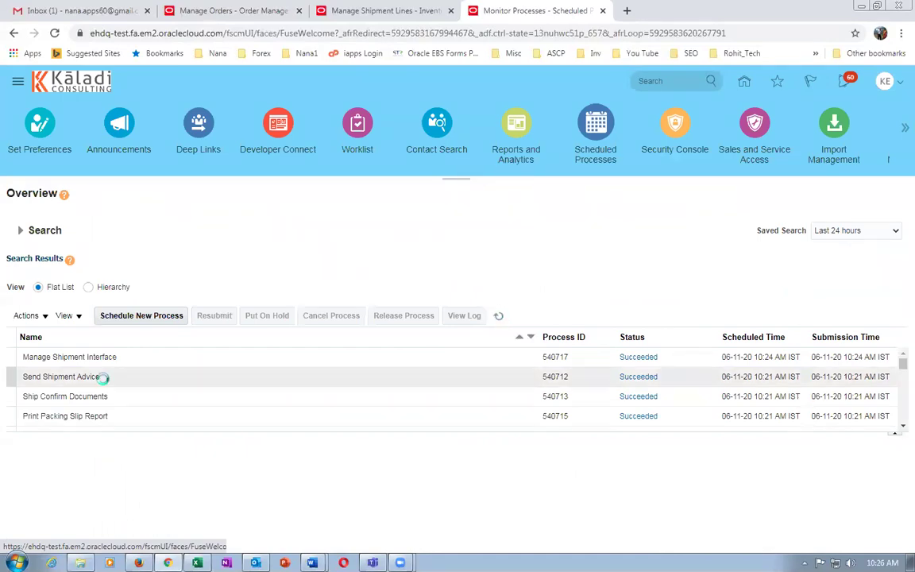
left_click(131, 358)
left_click(137, 378)
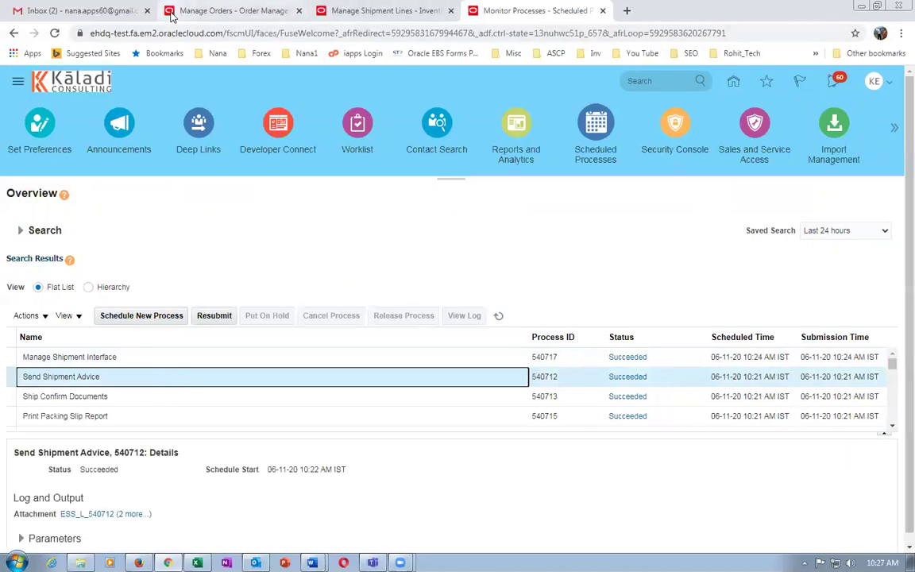
Refresh order 10009 until lines 1-1 and 3-1 read Awaiting Billing, then refresh the process monitor.
left_click(198, 10)
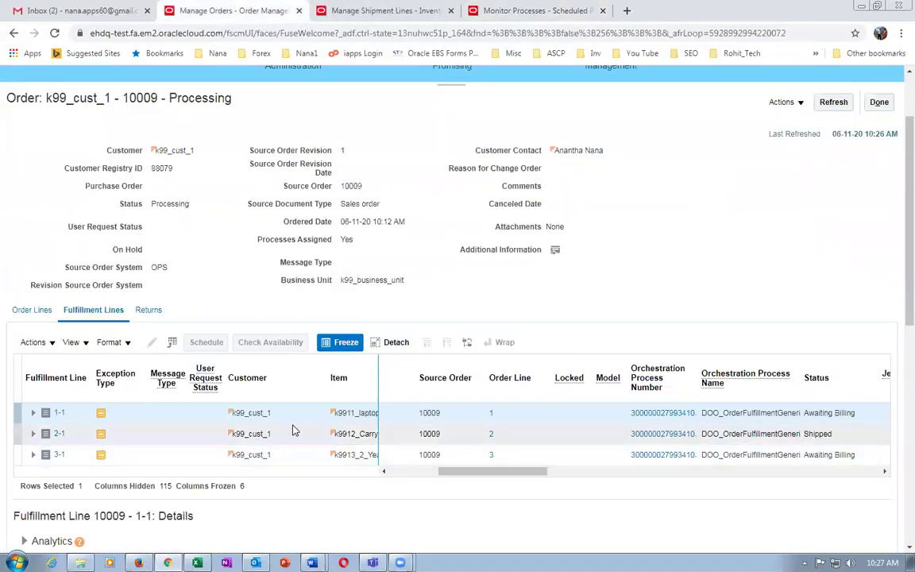
left_click(747, 433)
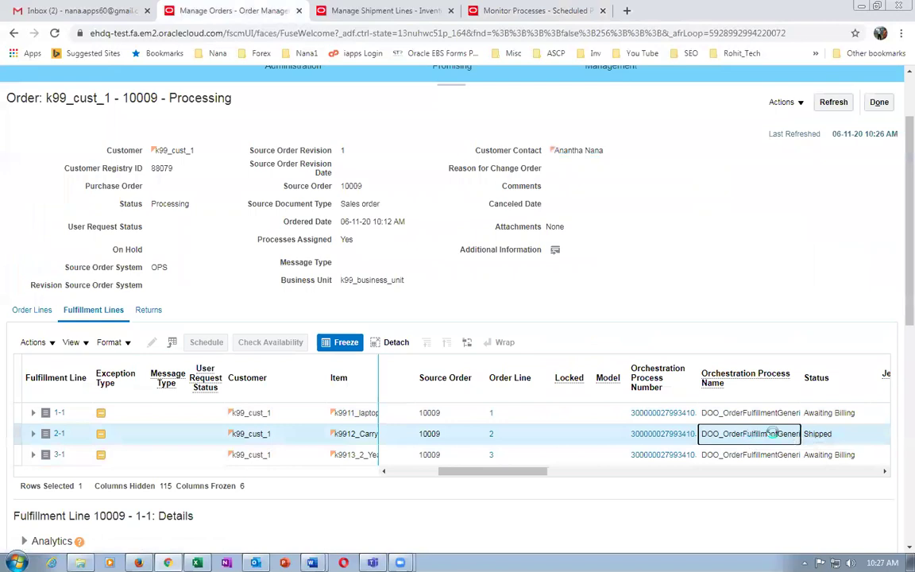
left_click(836, 412)
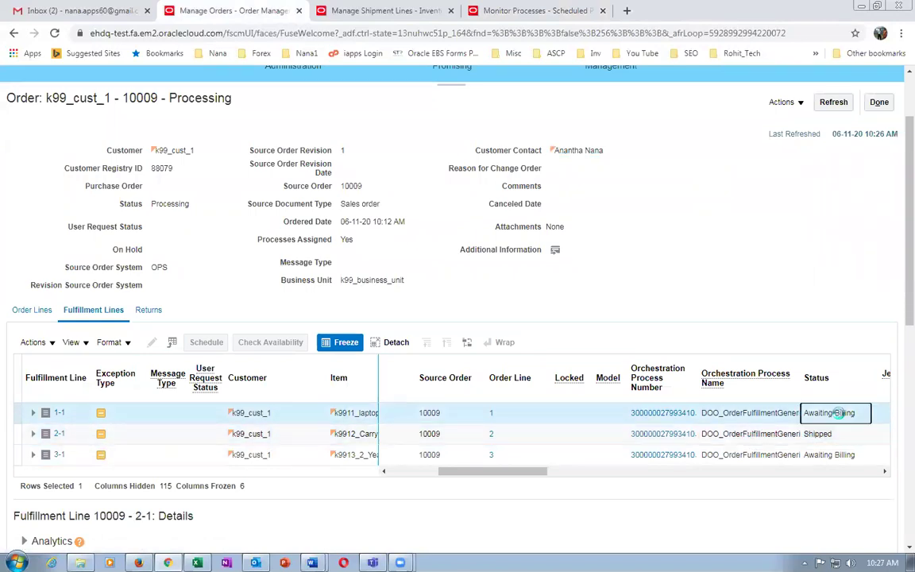
left_click(840, 455)
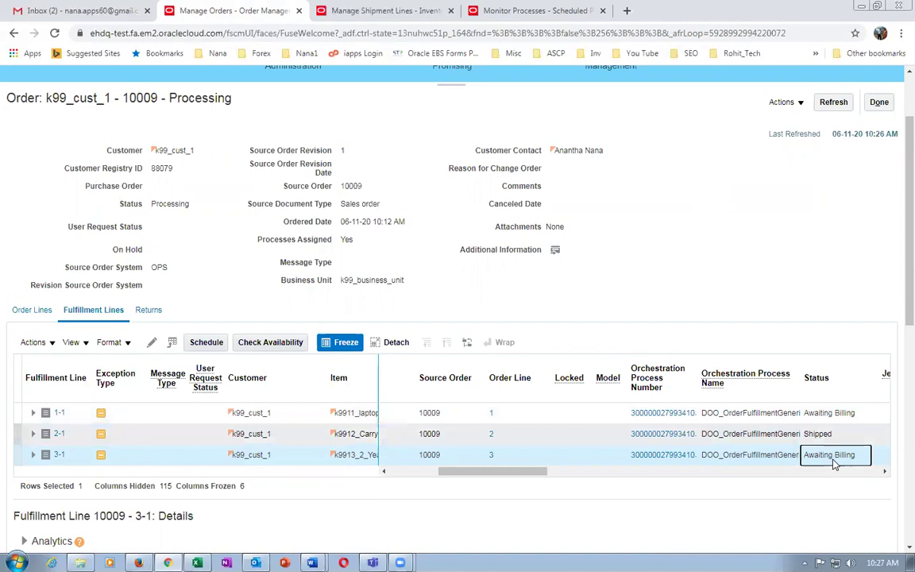
left_click(830, 103)
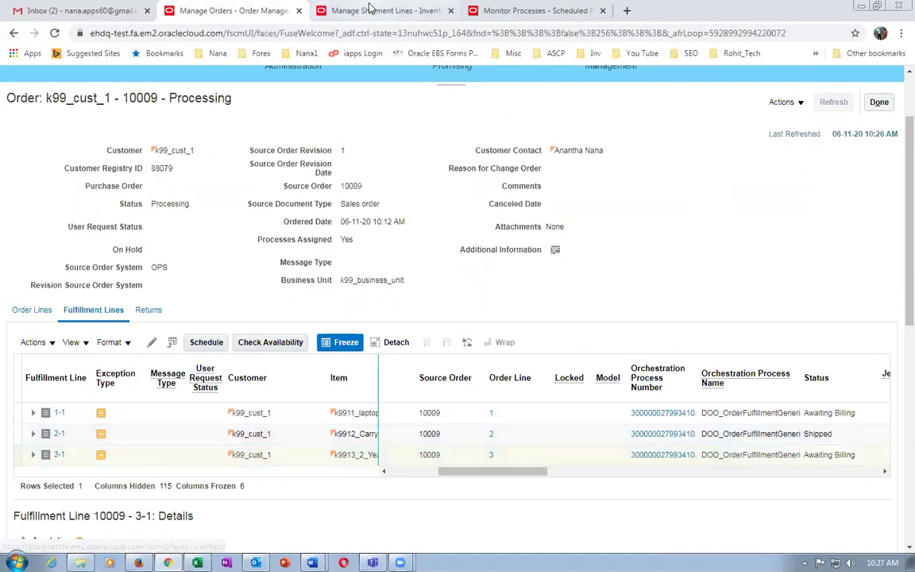
left_click(491, 11)
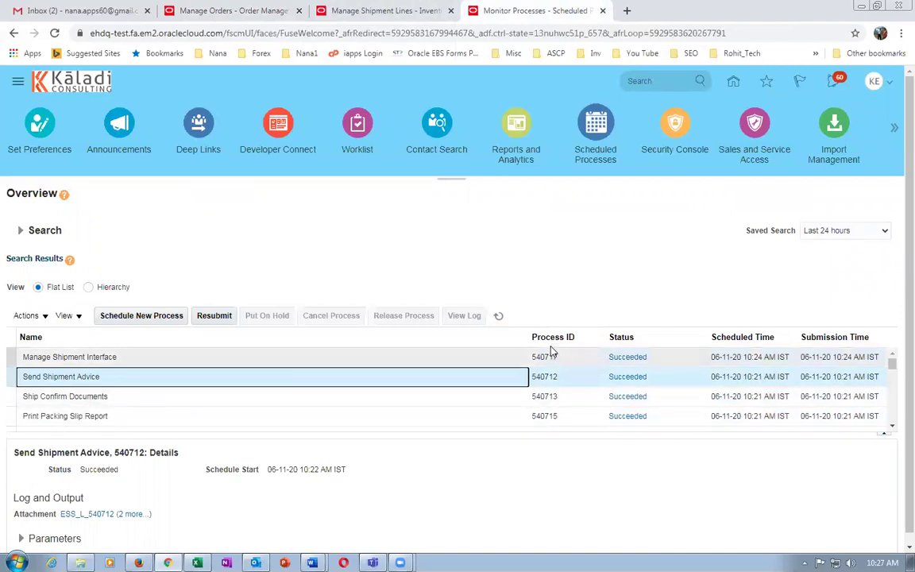
left_click(499, 317)
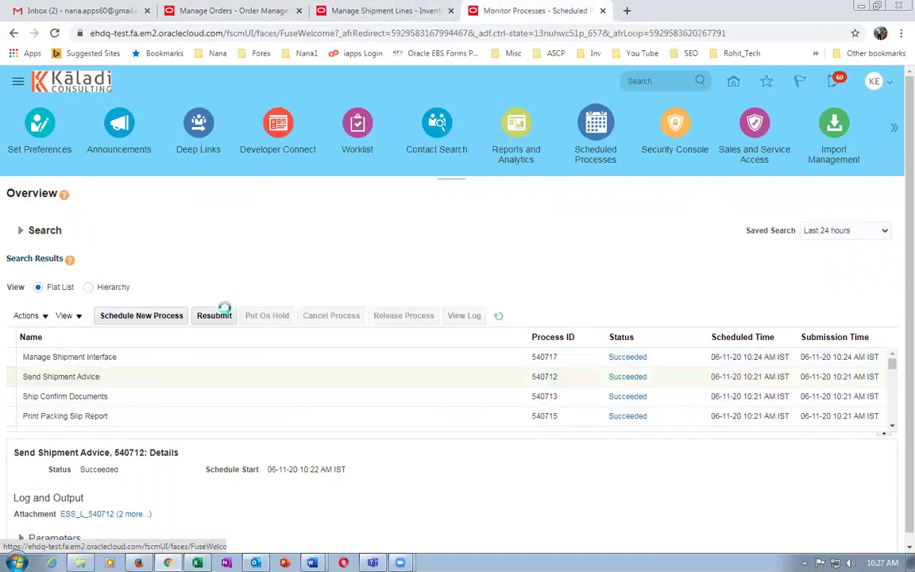
Schedule a new process, picking Import AutoInvoice by searching 'import auto'.
left_click(163, 318)
left_click(385, 283)
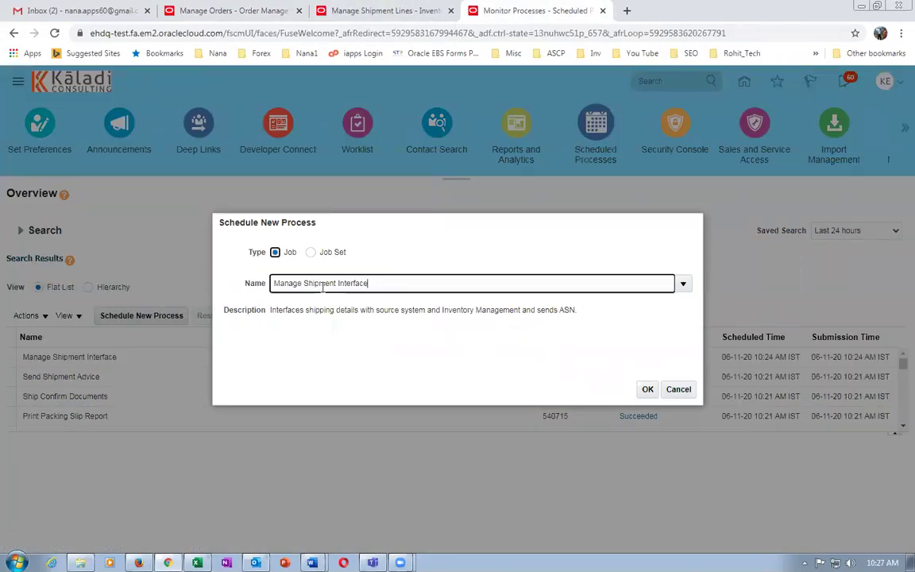
key("ctrl+a")
key("BackSpace")
type("import")
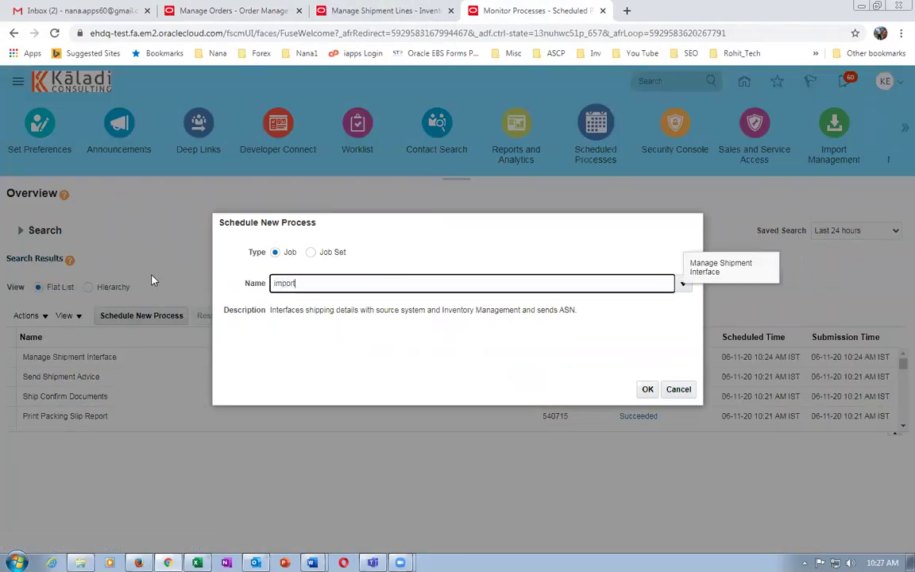
type(" auto")
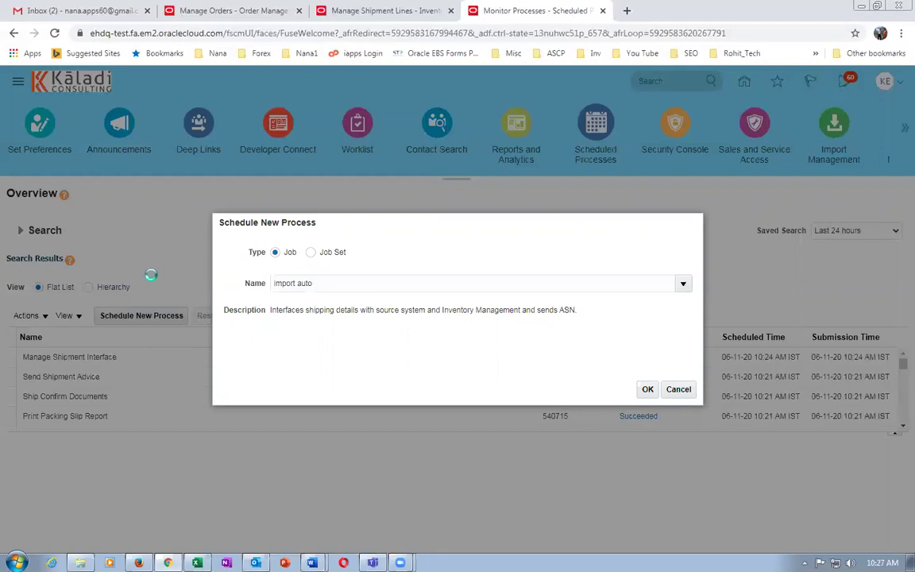
left_click(348, 343)
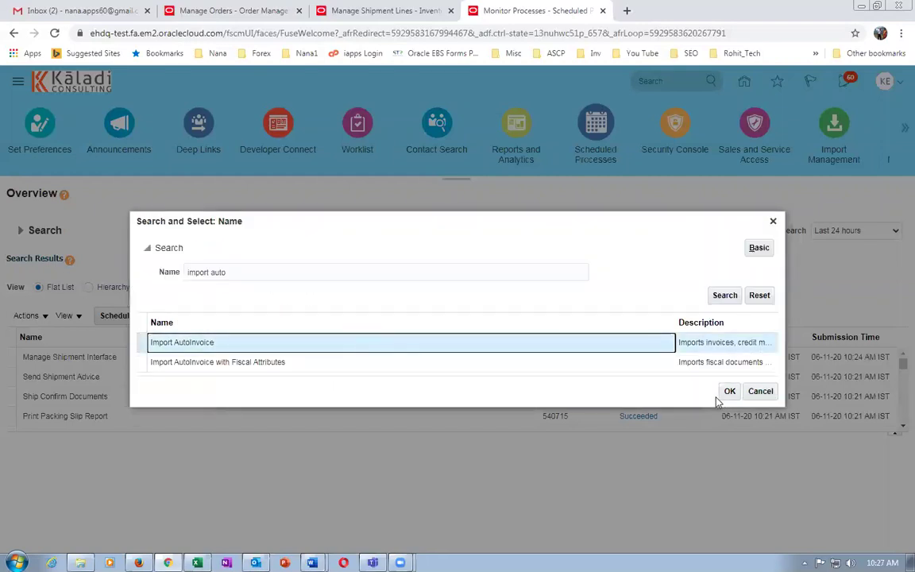
left_click(727, 391)
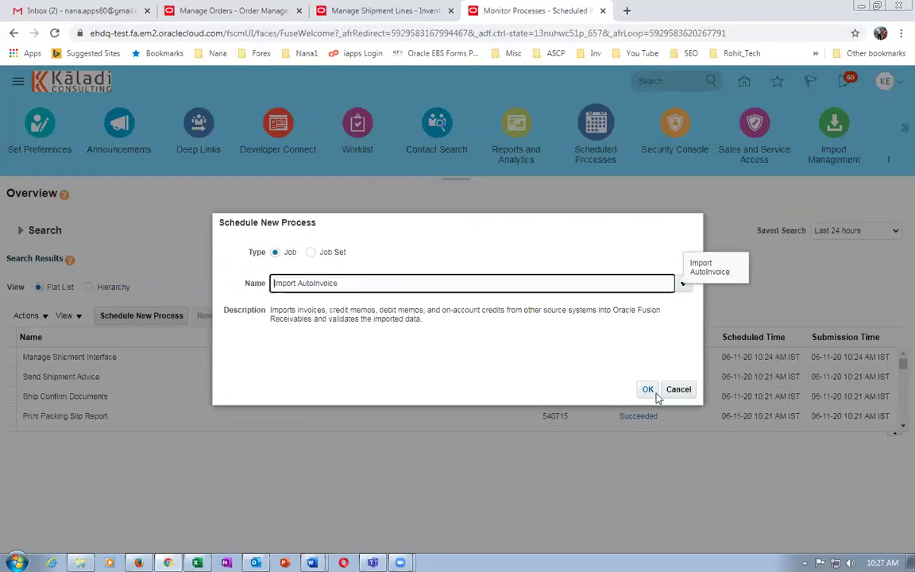
left_click(650, 390)
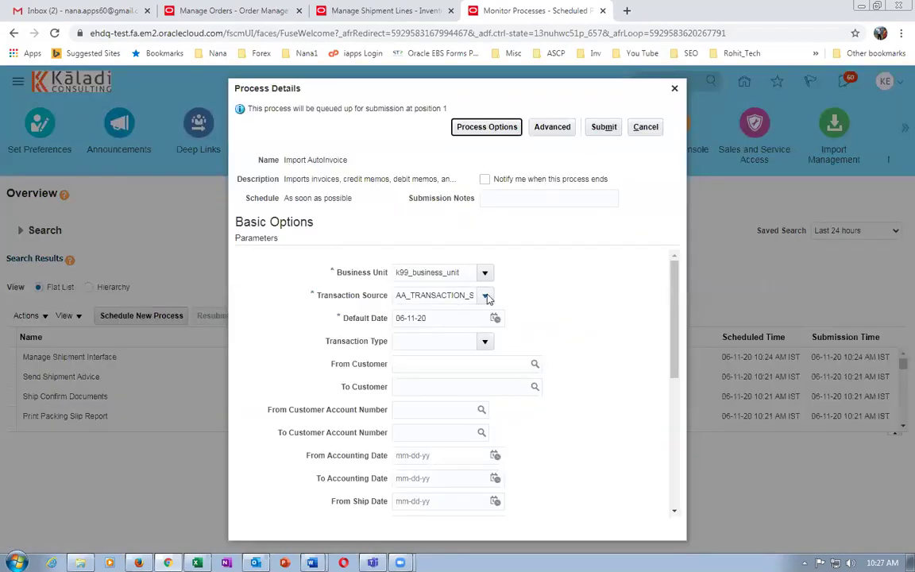
Submit Import AutoInvoice with the transaction source unchanged, and refresh until process 540721 appears.
left_click(486, 295)
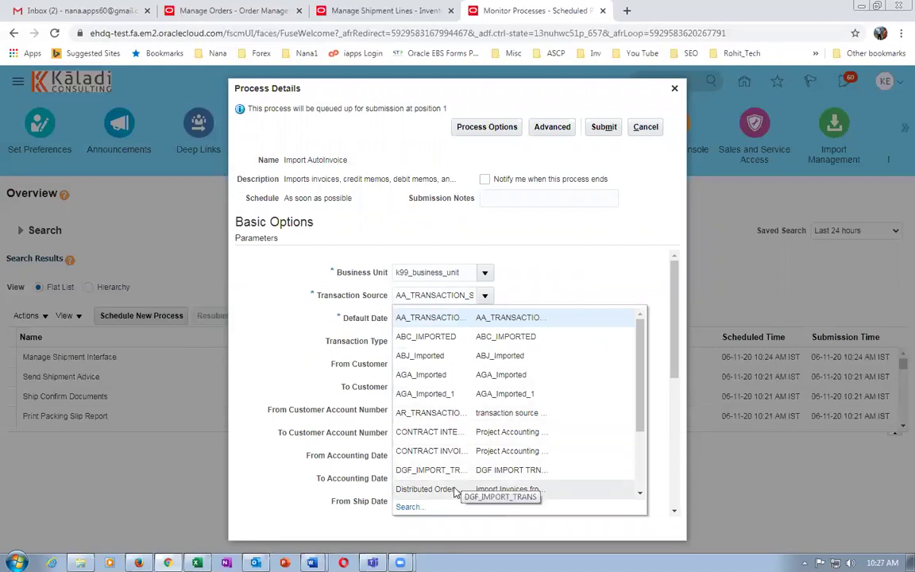
key("Escape")
left_click_drag(672, 351, 624, 302)
left_click(604, 128)
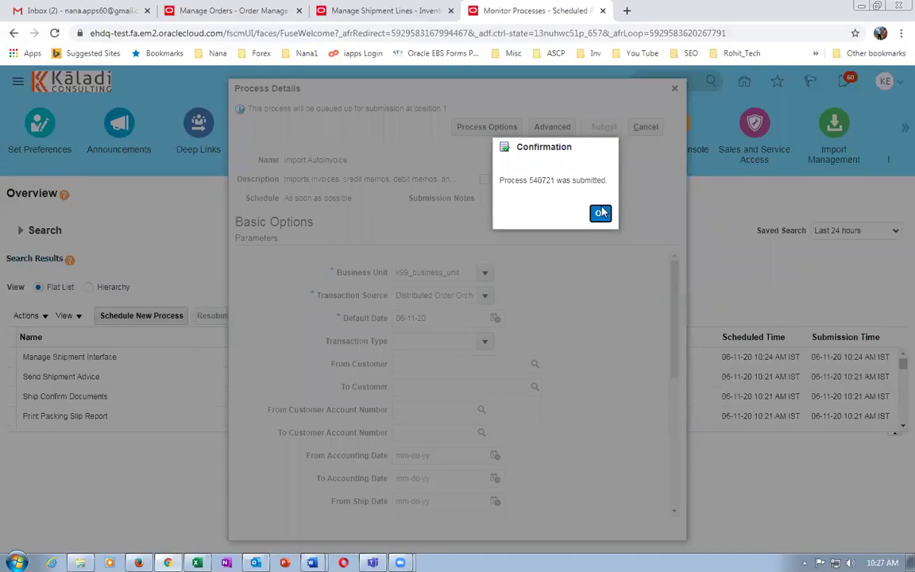
left_click(600, 215)
left_click(500, 318)
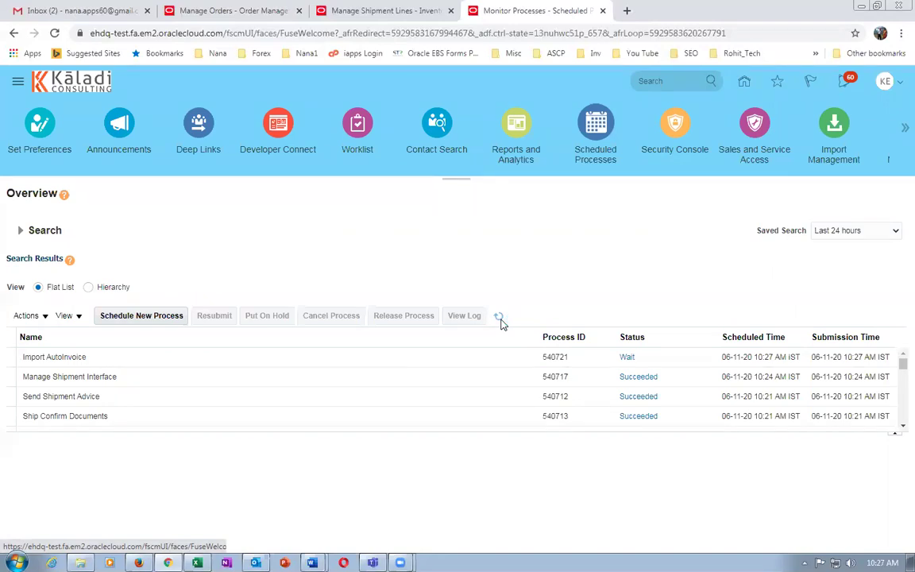
left_click(500, 317)
Refresh order 10009 until the laptop and warranty lines read Billed and the carry case Shipped.
left_click(500, 319)
left_click(214, 11)
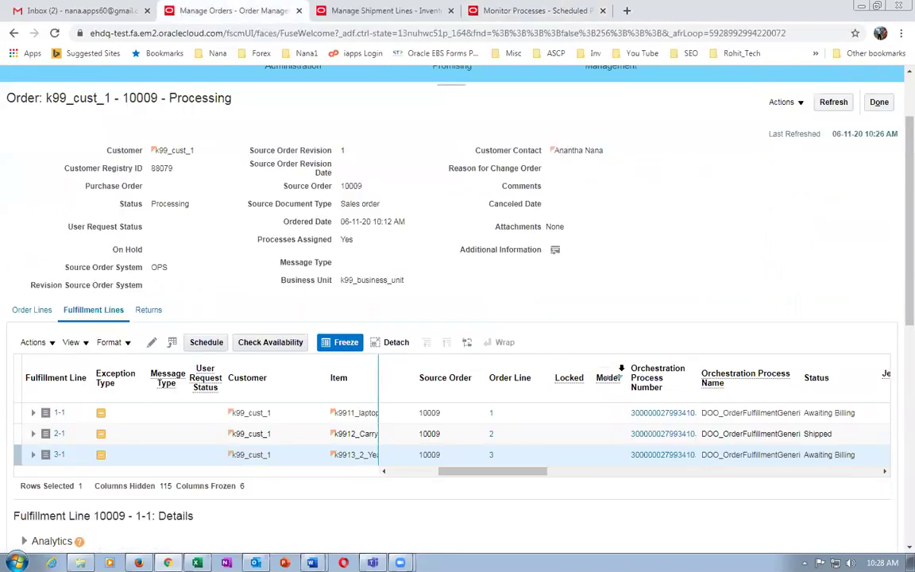
left_click(848, 434)
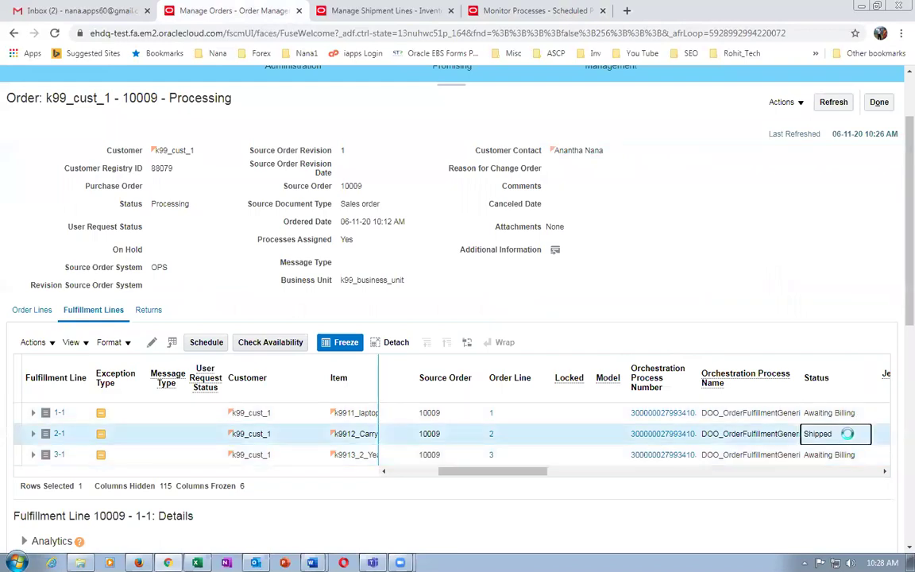
left_click(835, 104)
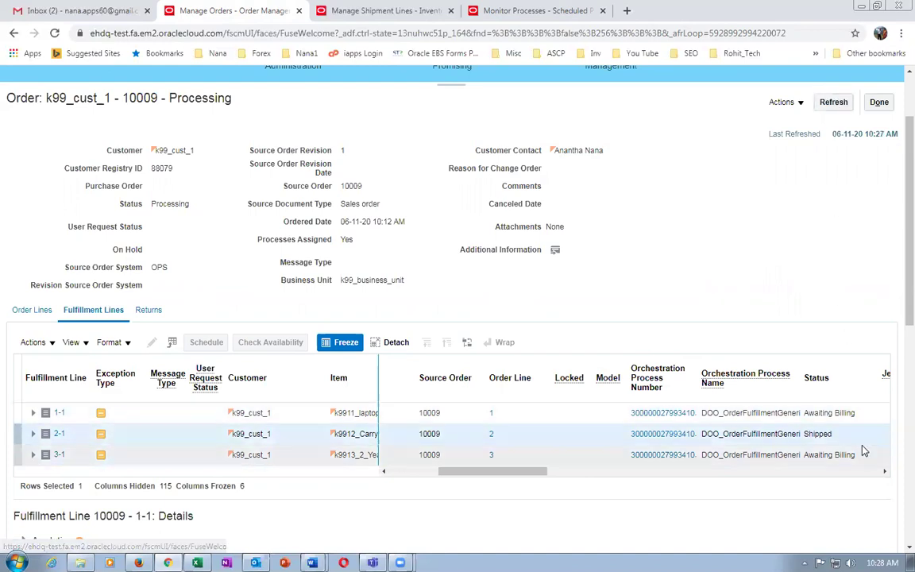
left_click(834, 102)
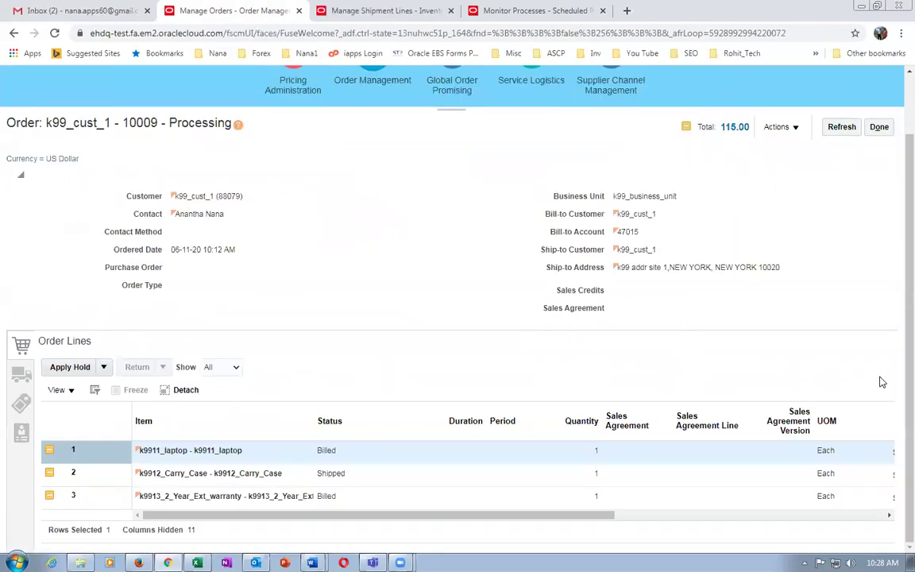
left_click(745, 471)
left_click(737, 452)
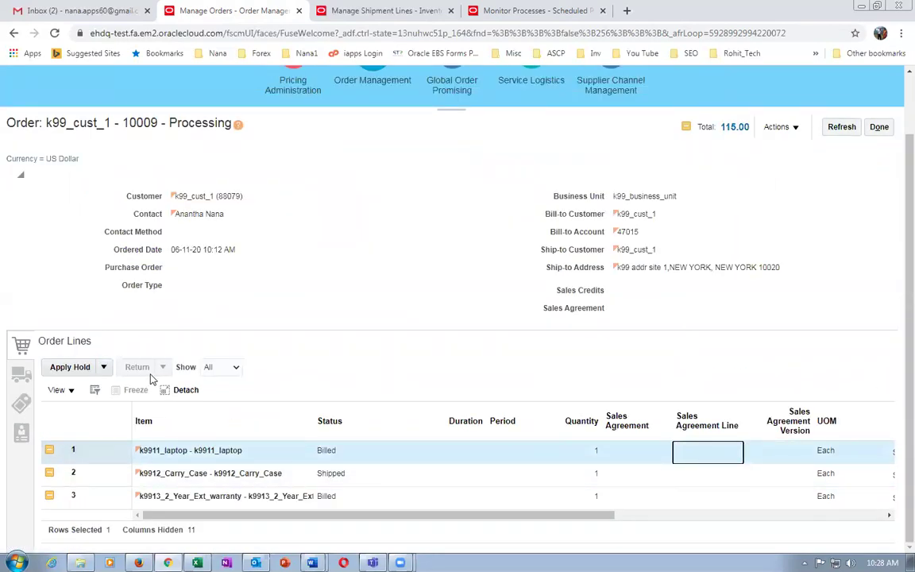
left_click(61, 390)
mouse_move(82, 418)
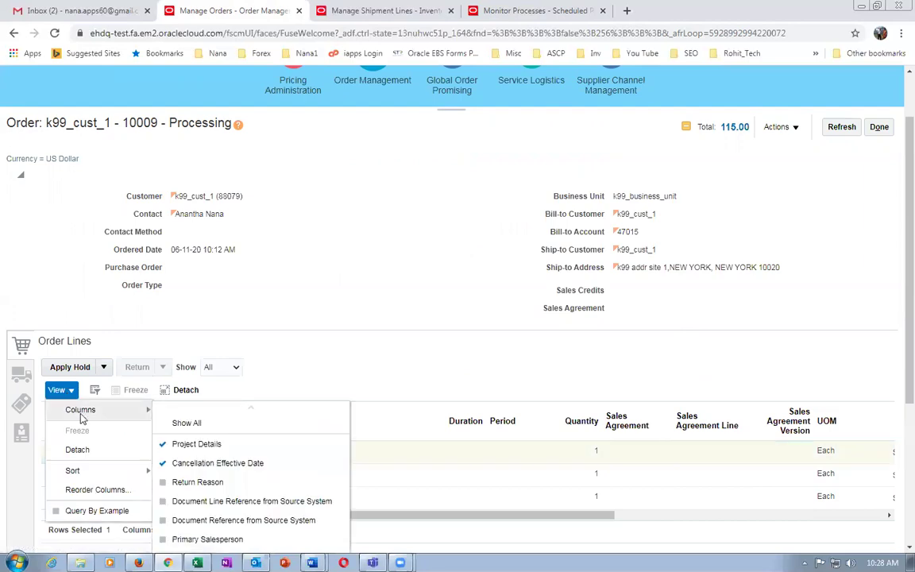
scroll(225, 442, "down", 3)
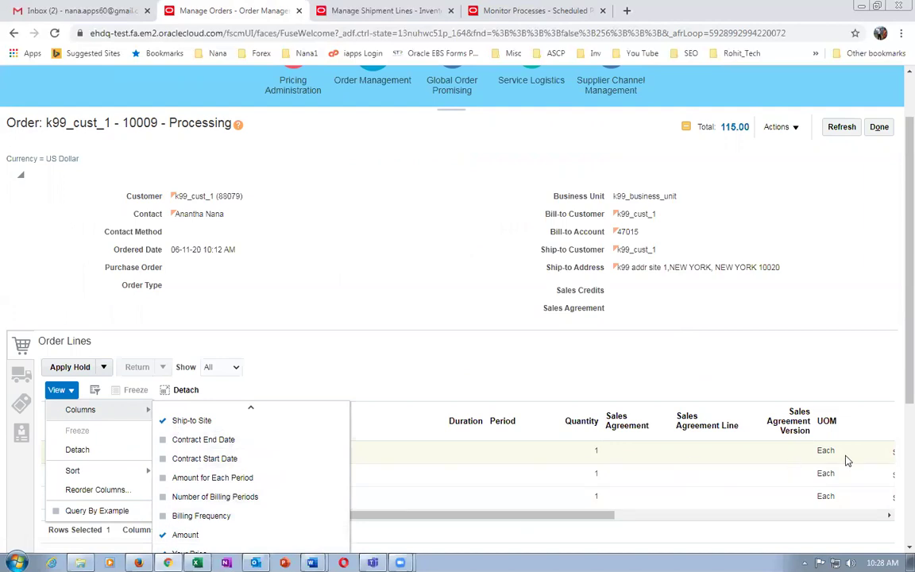
scroll(896, 380, "down", 5)
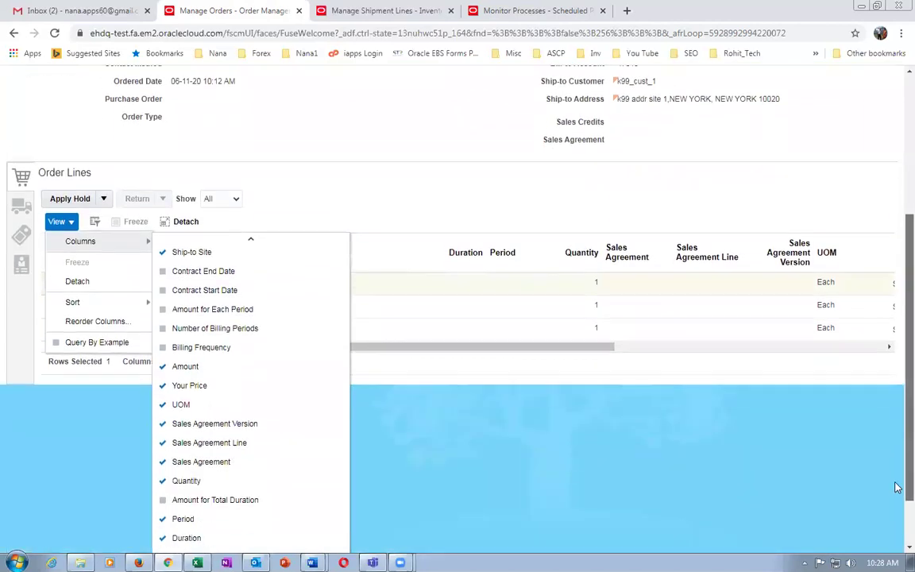
scroll(896, 520, "down", 1)
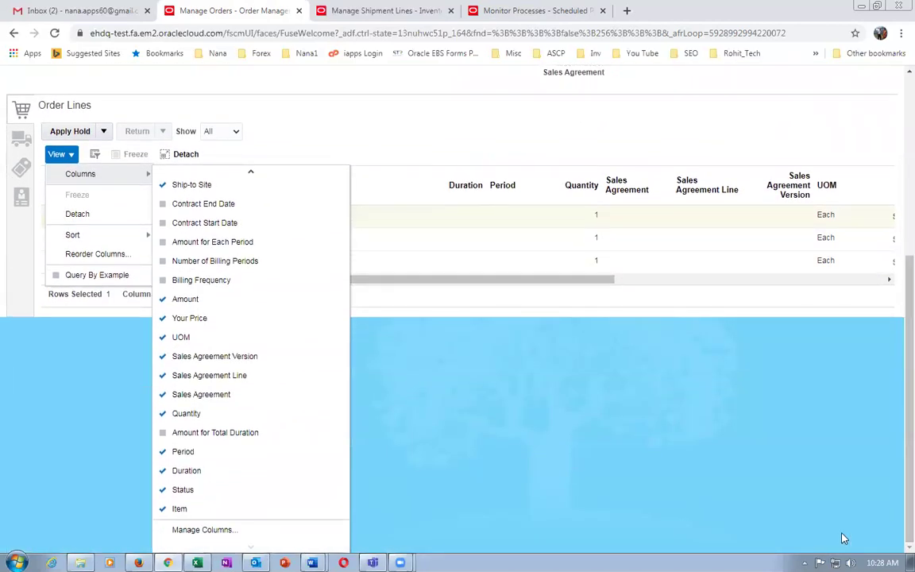
left_click(203, 529)
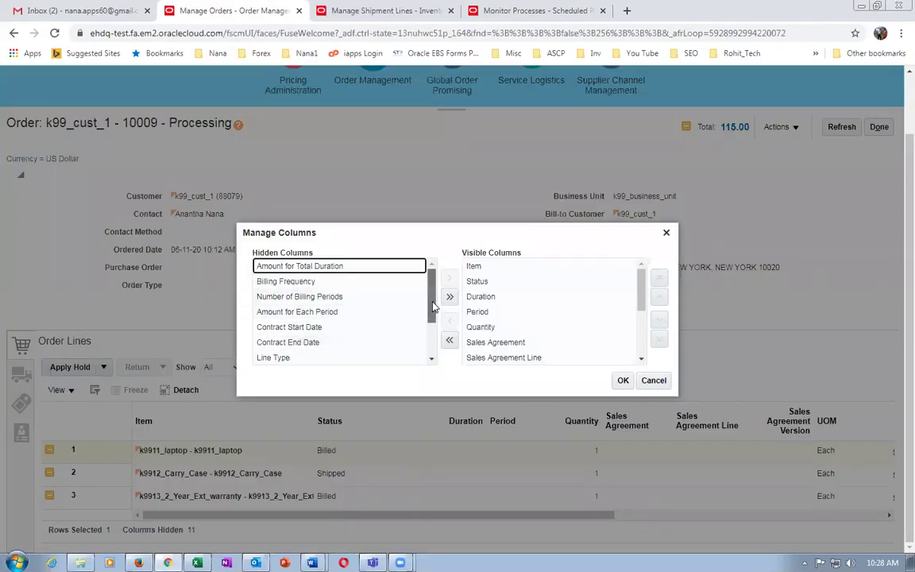
left_click_drag(434, 306, 445, 346)
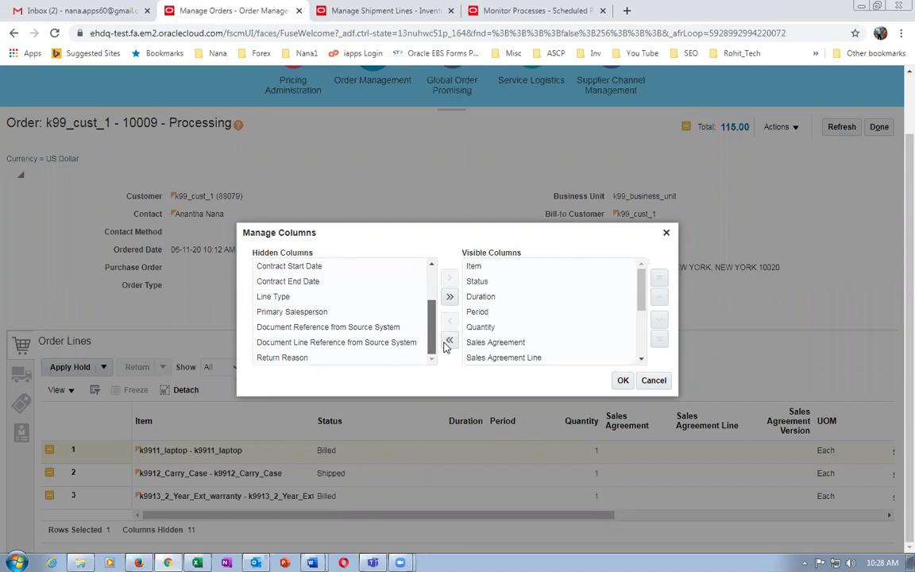
left_click_drag(442, 303, 433, 279)
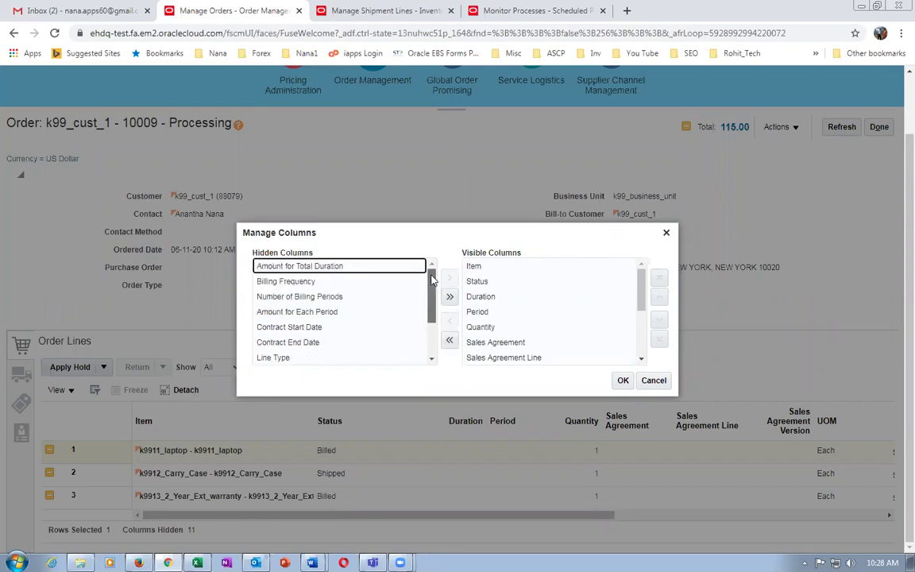
left_click_drag(641, 294, 648, 356)
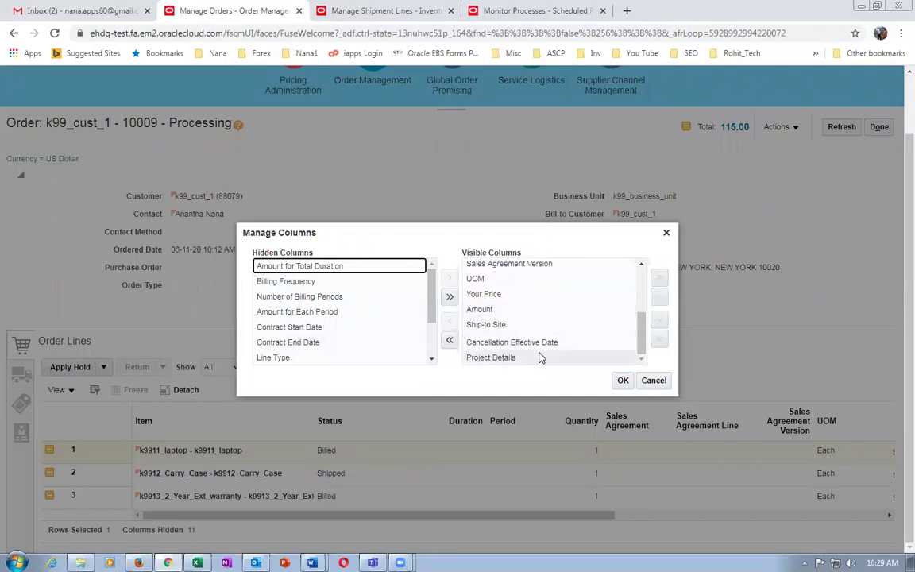
left_click(623, 380)
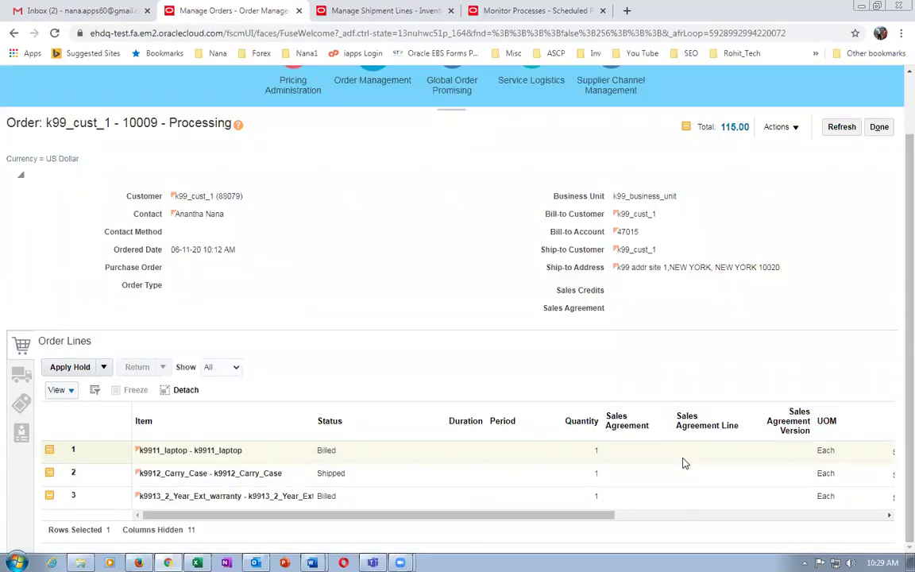
left_click(255, 459)
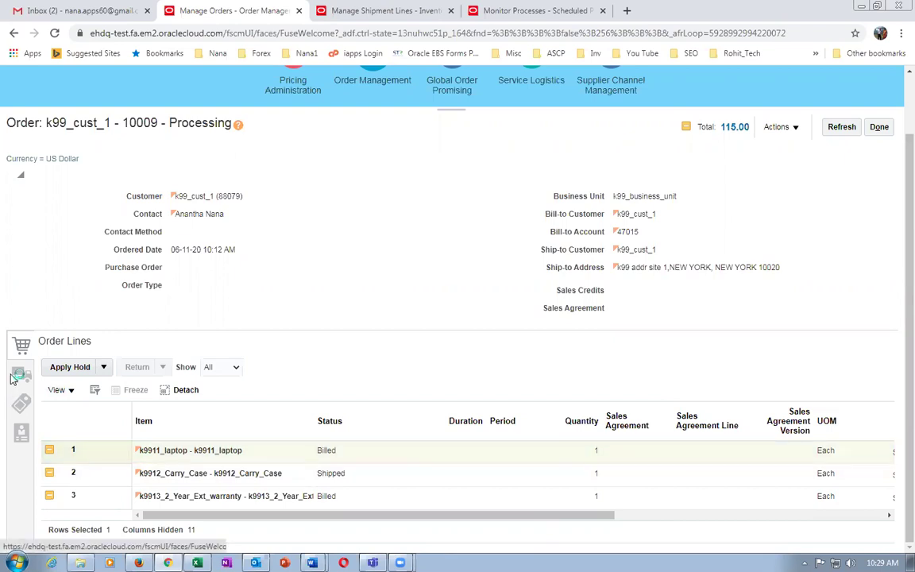
Show shipment details for the k9911_laptop line and check its supply from warehouse K991 - K99_CHILD_1.
left_click(12, 376)
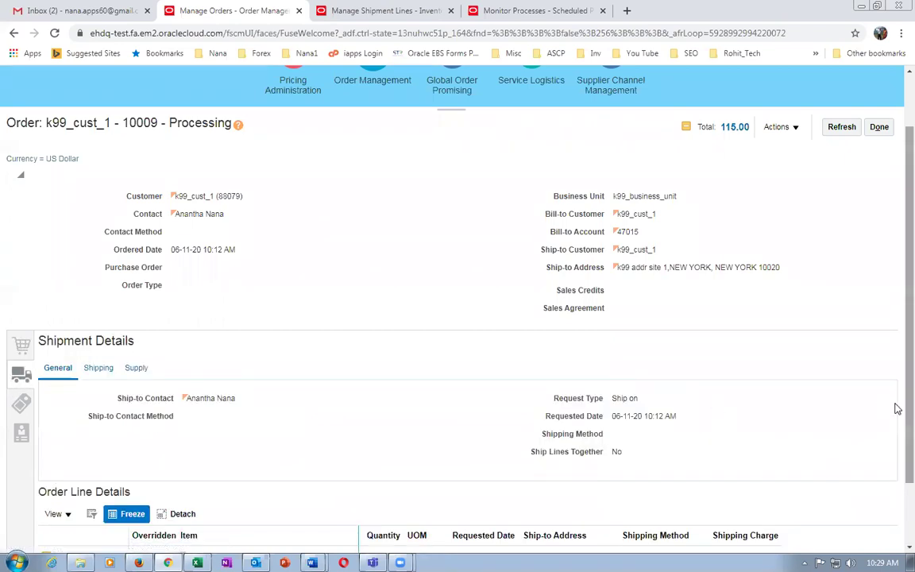
scroll(896, 409, "down", 1)
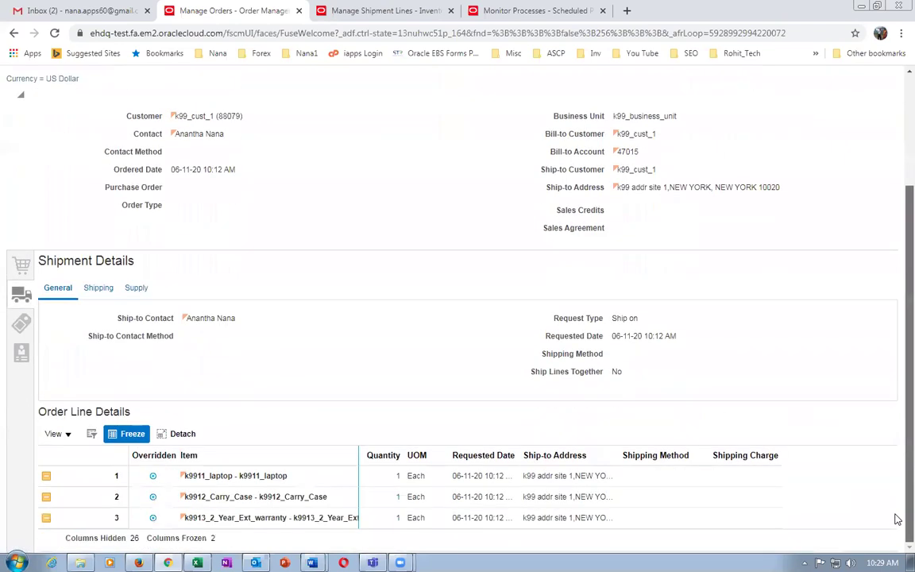
left_click(644, 479)
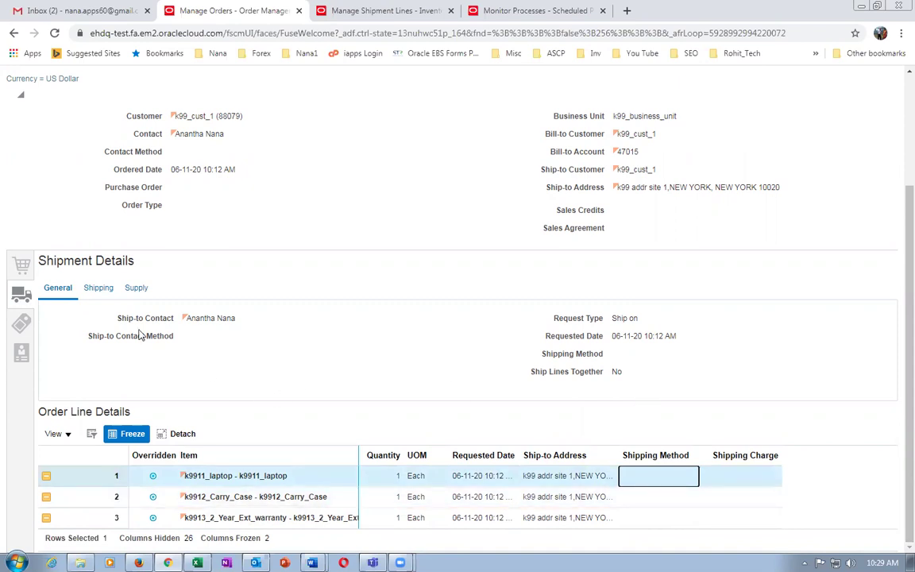
left_click(135, 287)
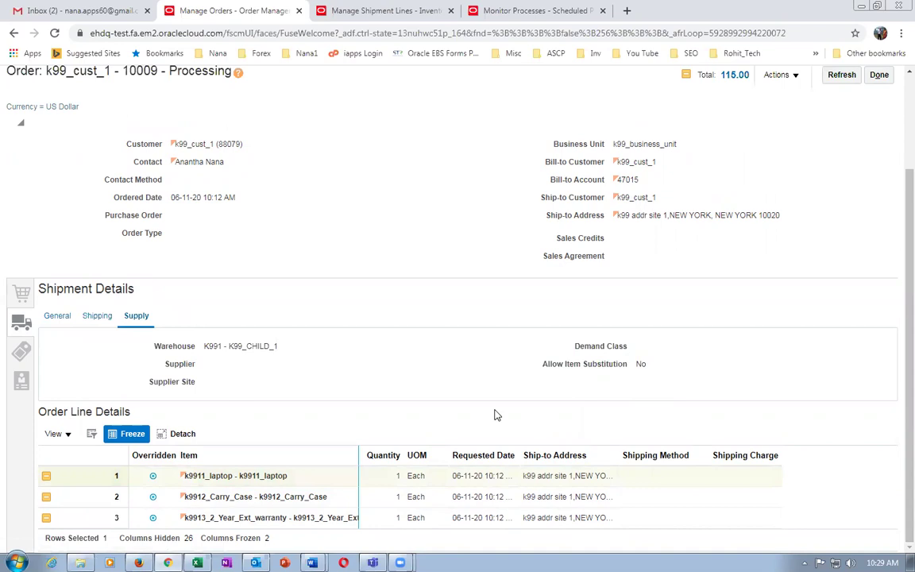
left_click(659, 476)
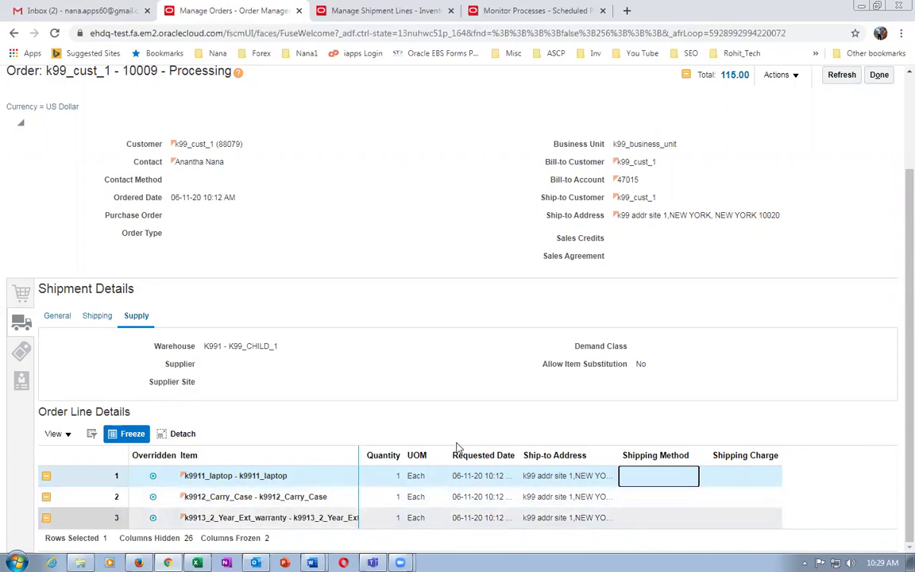
scroll(897, 316, "up", 3)
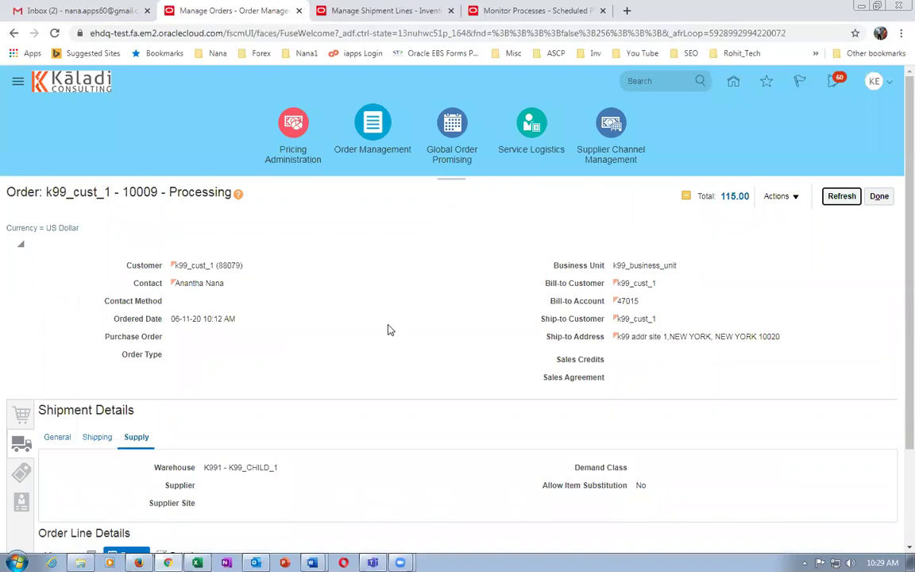
scroll(389, 330, "down", 3)
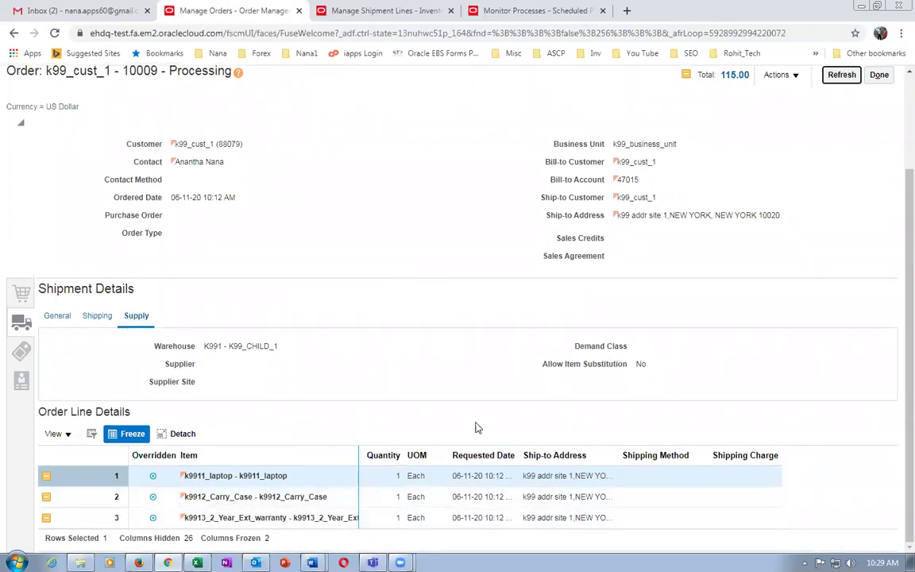
left_click(777, 74)
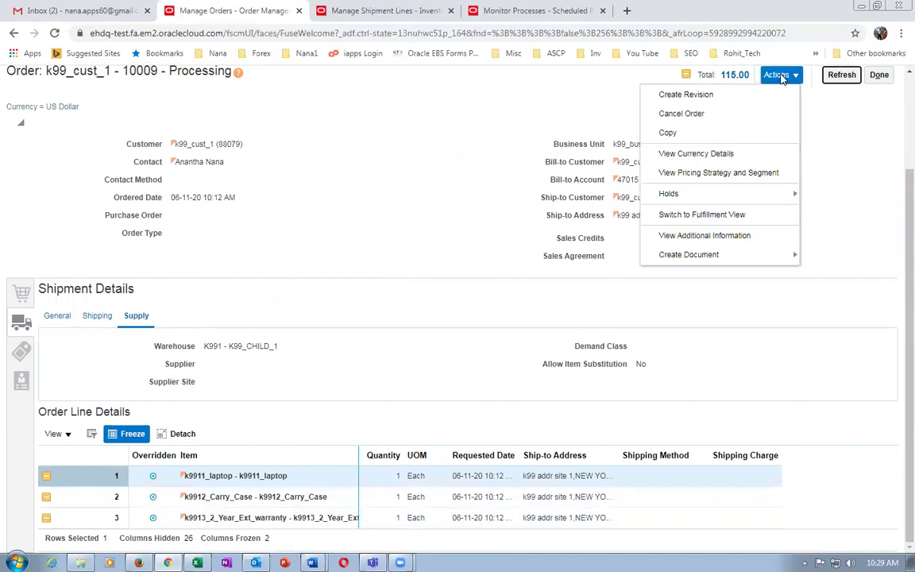
Switch order 10009 to the fulfillment view, verify all three lines are Closed, and exit.
left_click(731, 217)
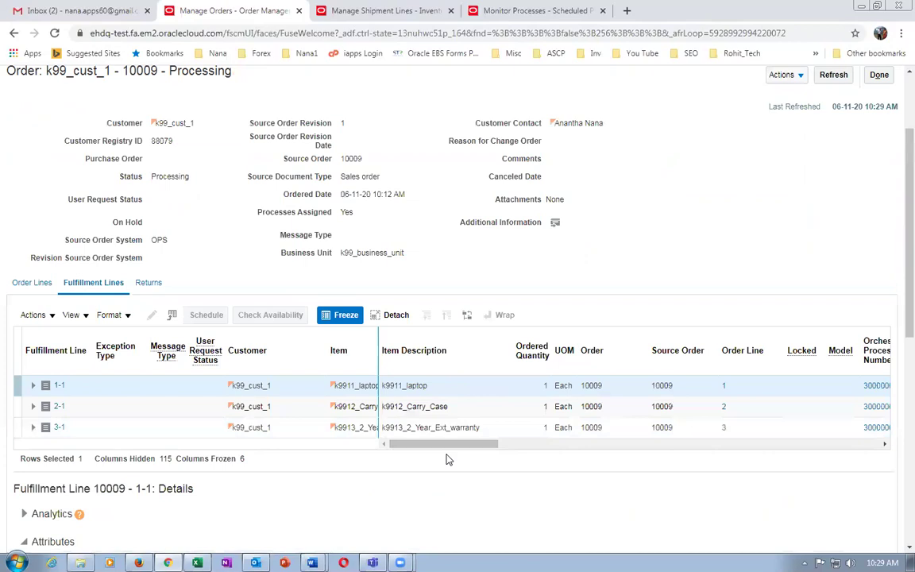
left_click_drag(453, 445, 509, 448)
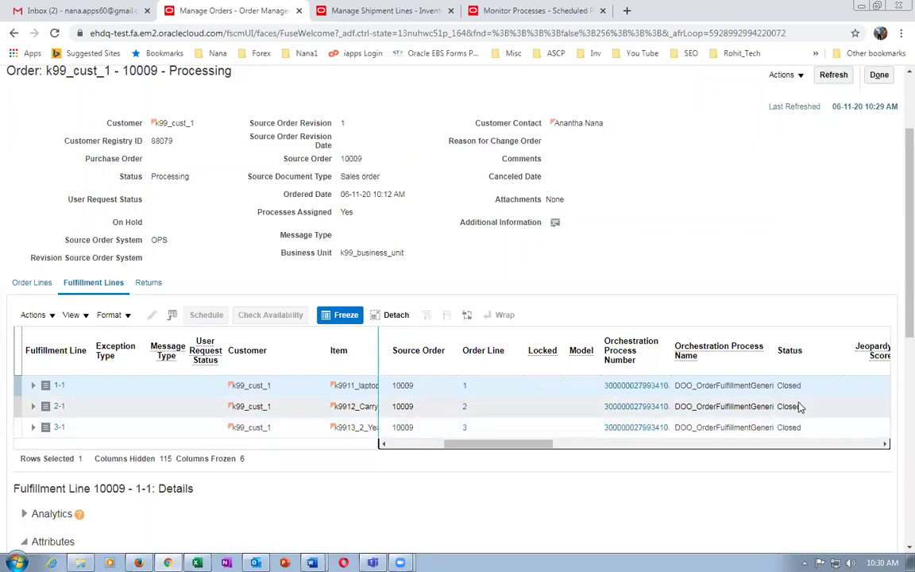
left_click(878, 76)
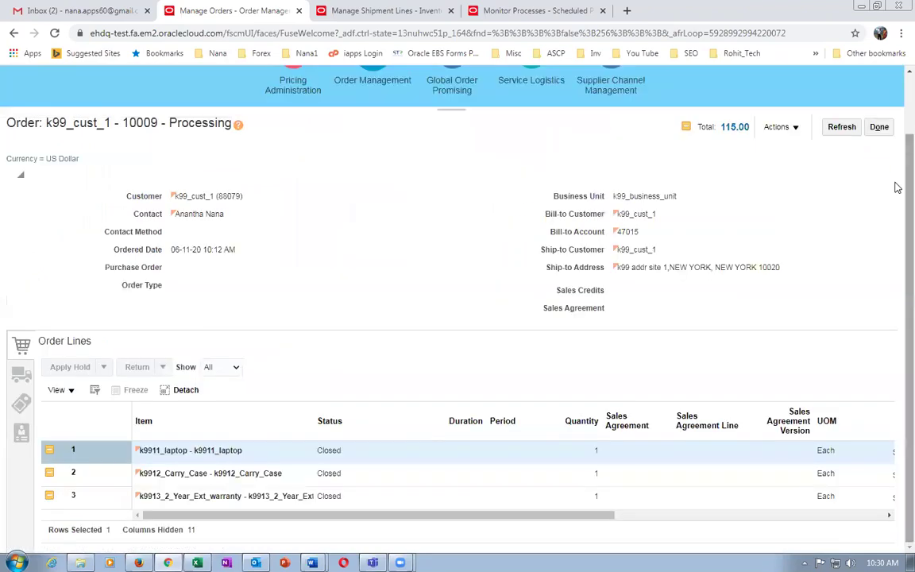
left_click(880, 140)
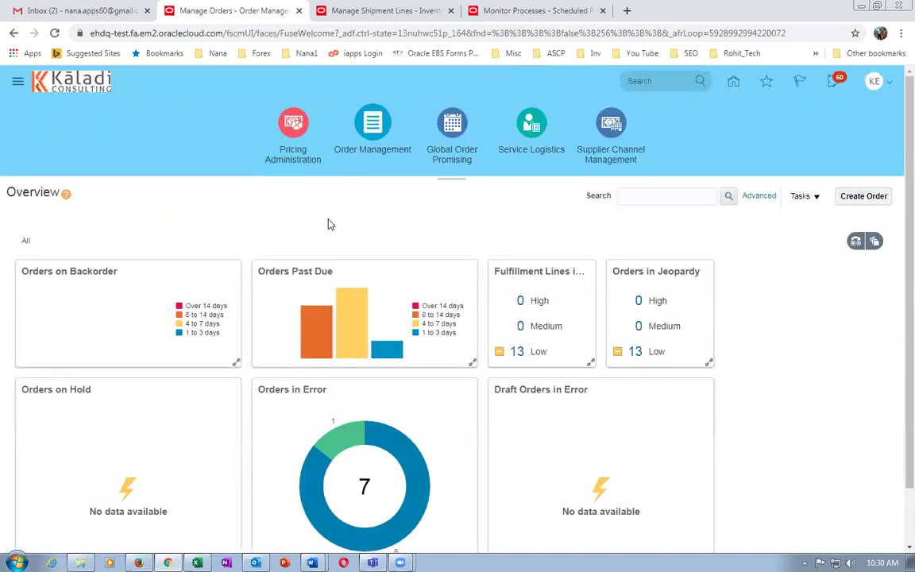
Go to Setup and Maintenance and search the setup tasks for 'man%ship%para%'.
left_click(874, 81)
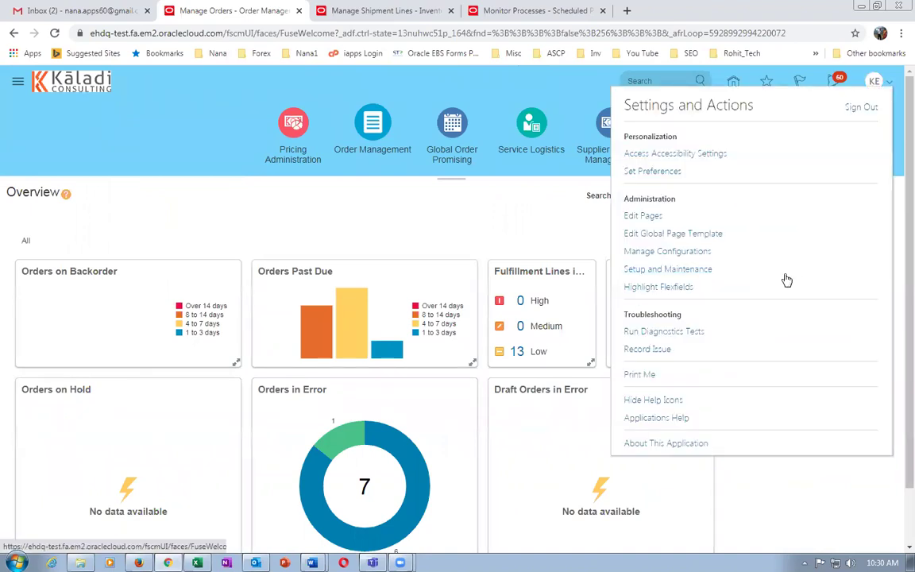
left_click(685, 275)
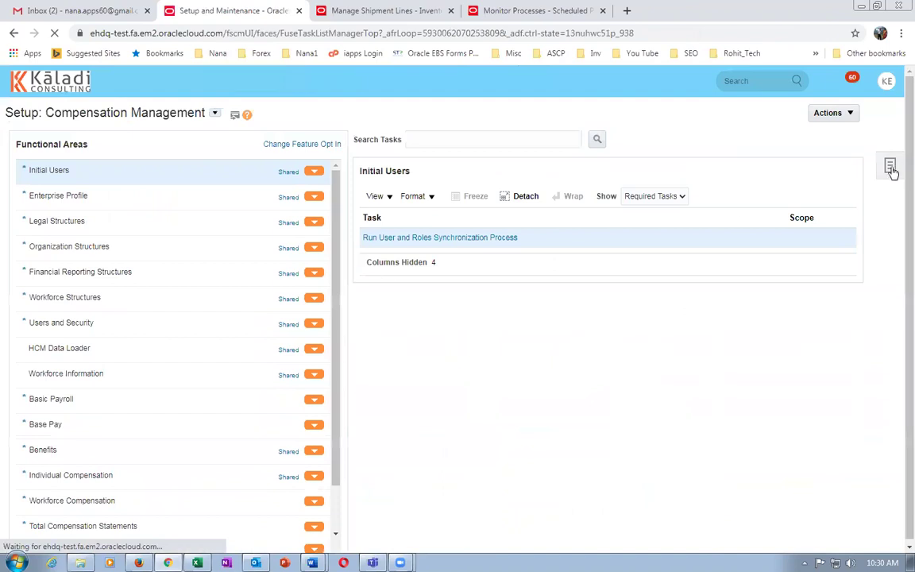
left_click(890, 170)
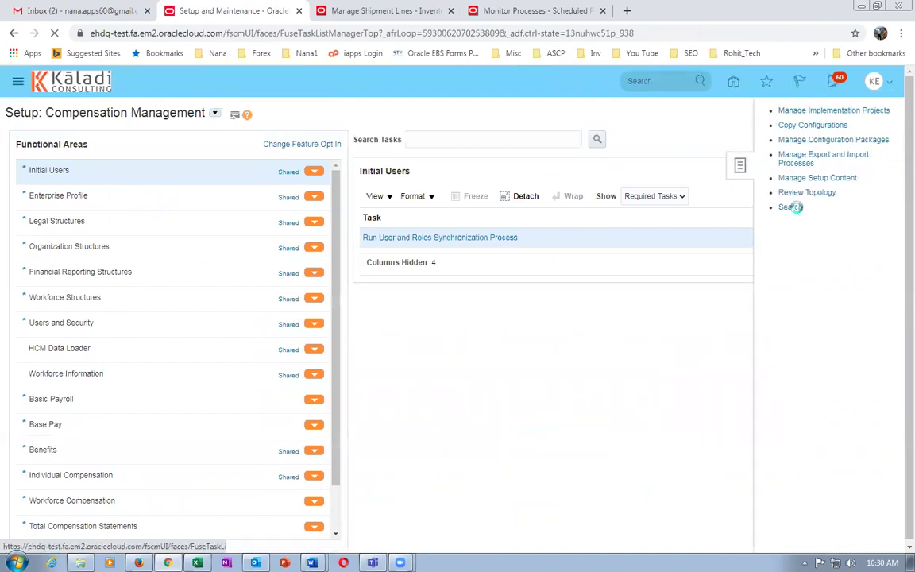
left_click(797, 207)
left_click(306, 140)
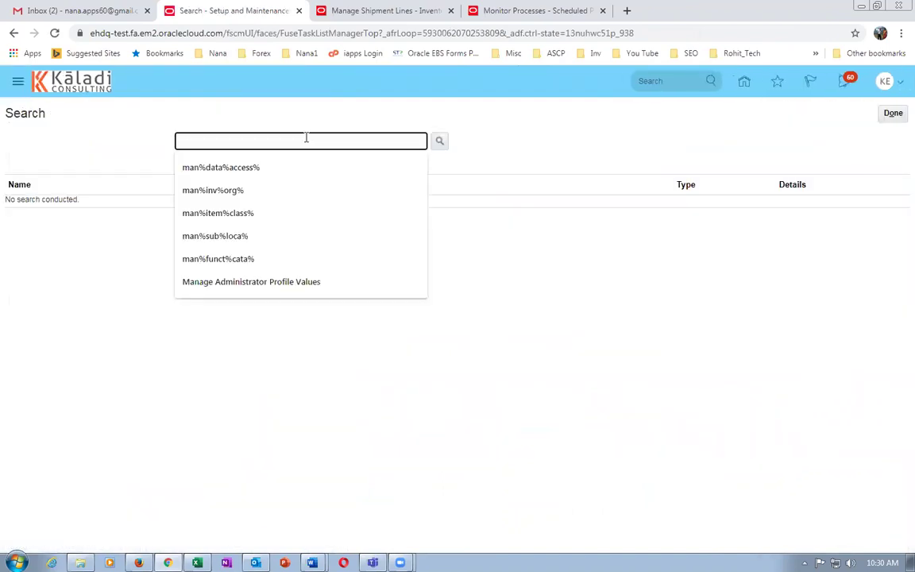
type("man%sh")
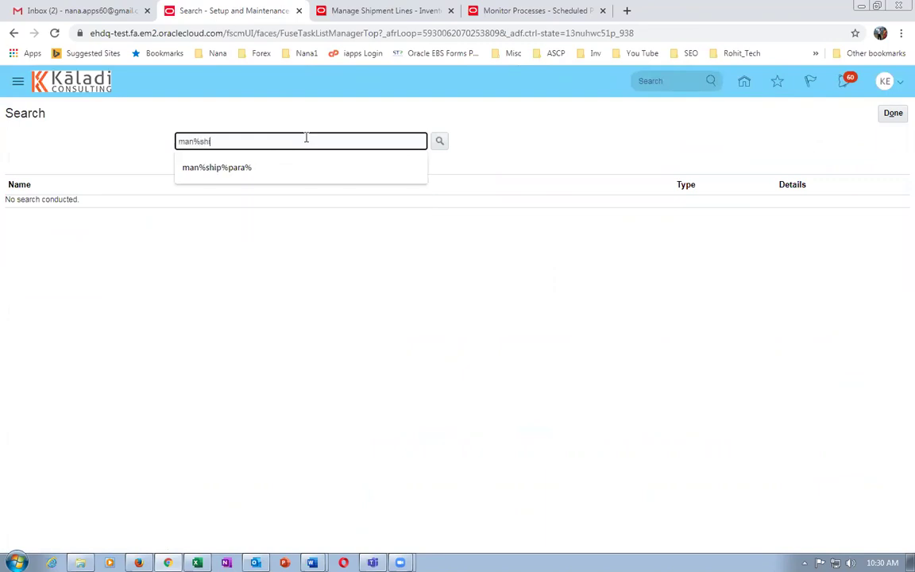
type("ip%para%")
key("Return")
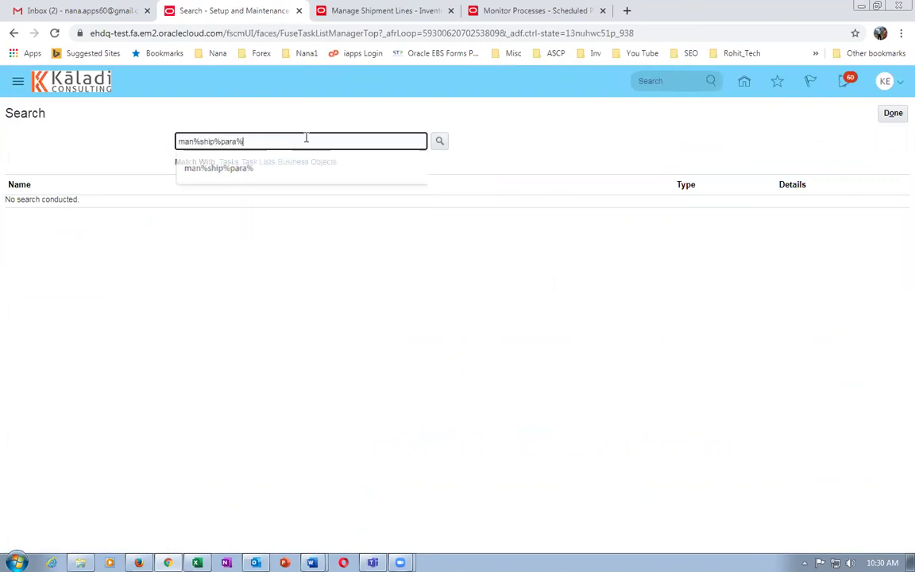
left_click(35, 205)
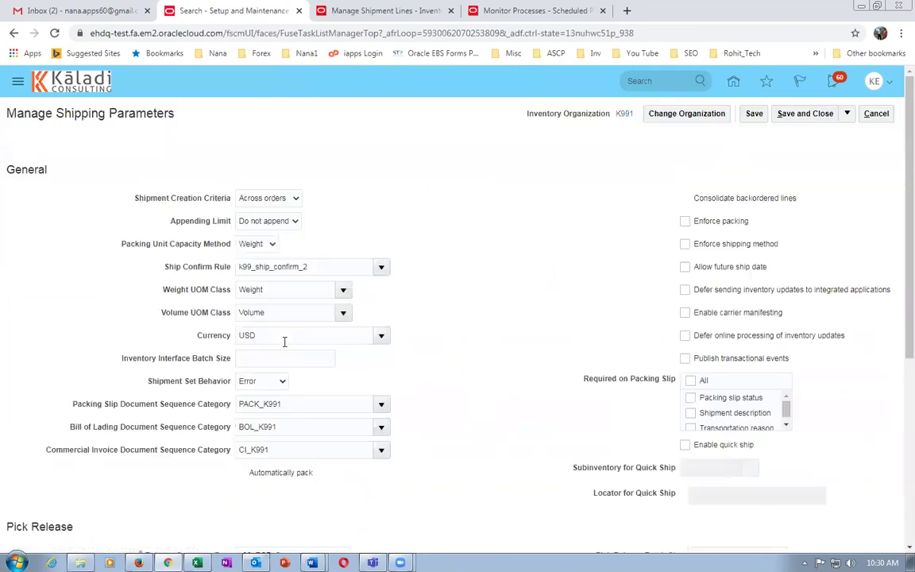
scroll(557, 393, "down", 3)
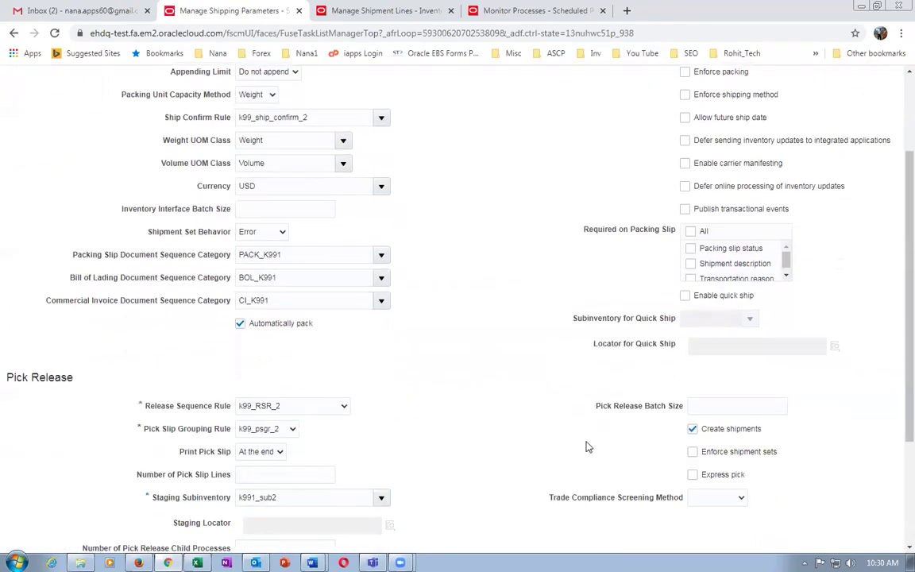
scroll(586, 445, "down", 2)
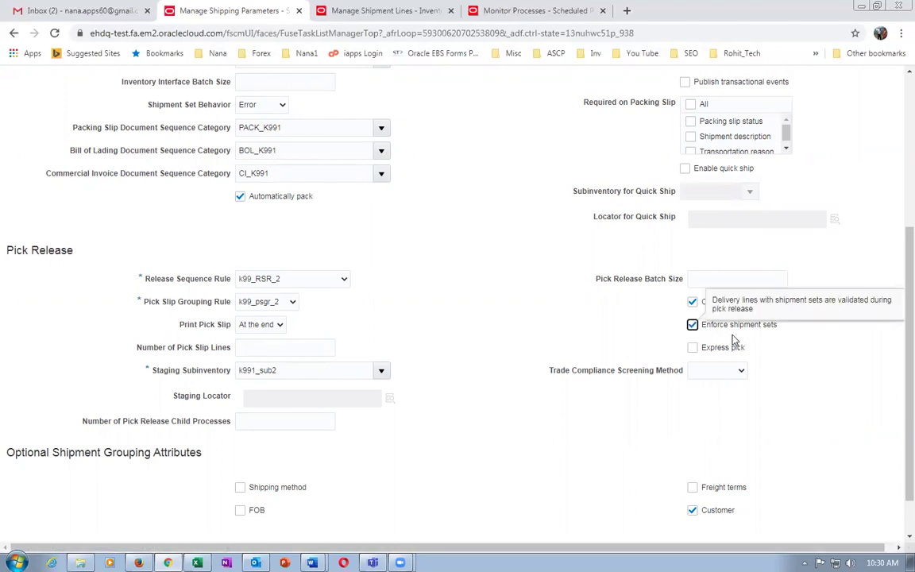
scroll(379, 289, "up", 2)
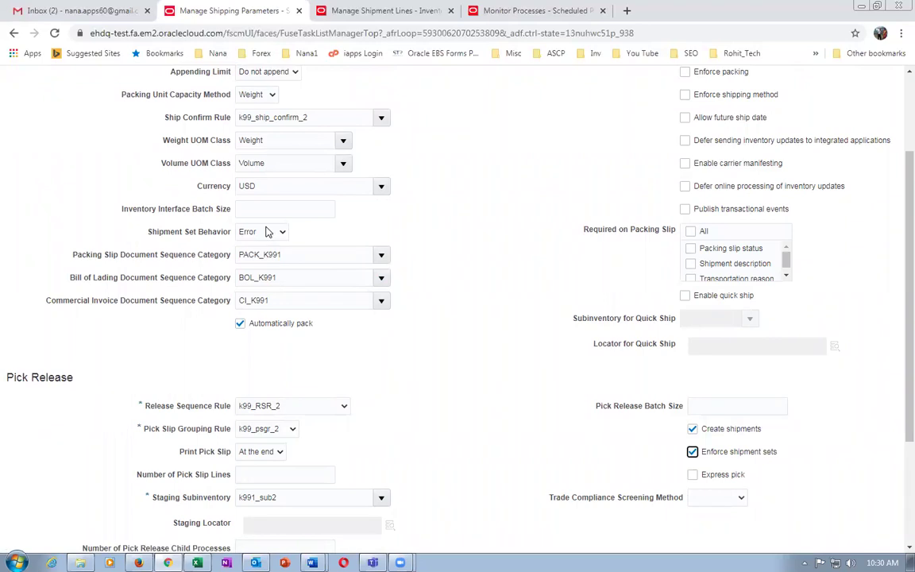
left_click(693, 452)
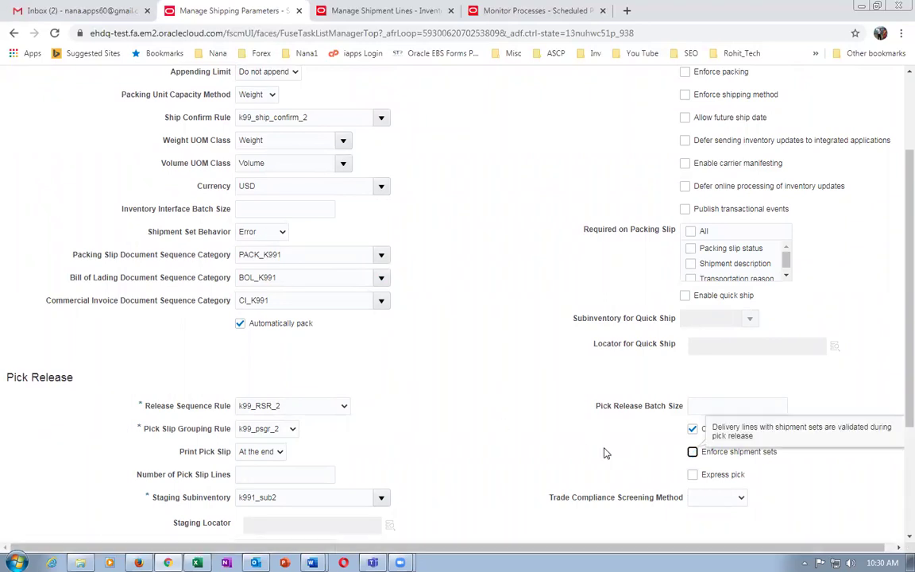
scroll(697, 183, "up", 2)
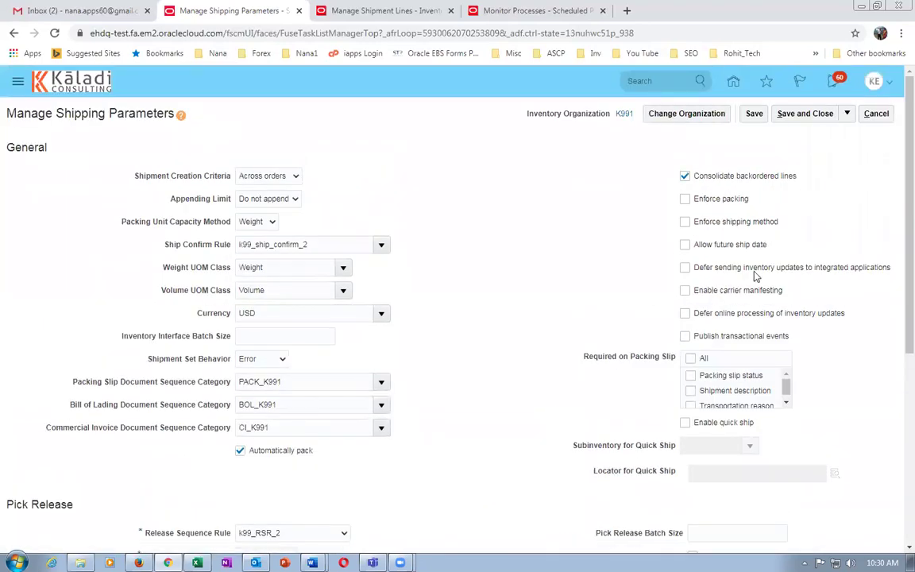
left_click(874, 113)
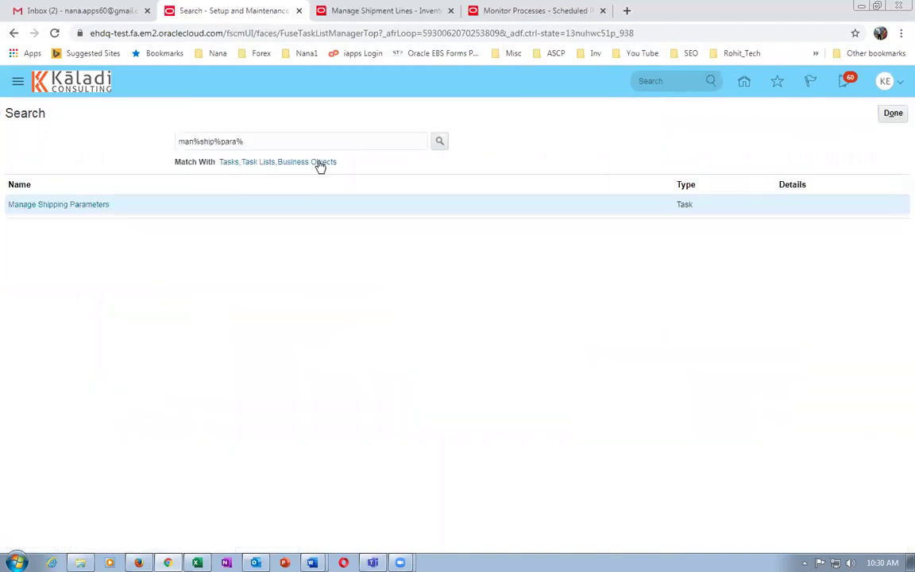
Go Home, enter Product Management > Product Information Management, and open the Browse Items page.
left_click(886, 116)
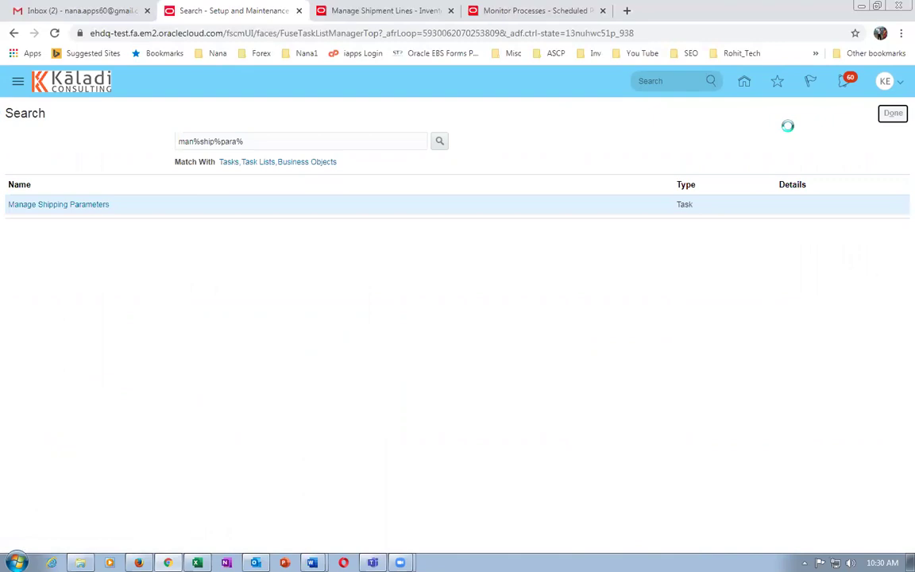
left_click(736, 85)
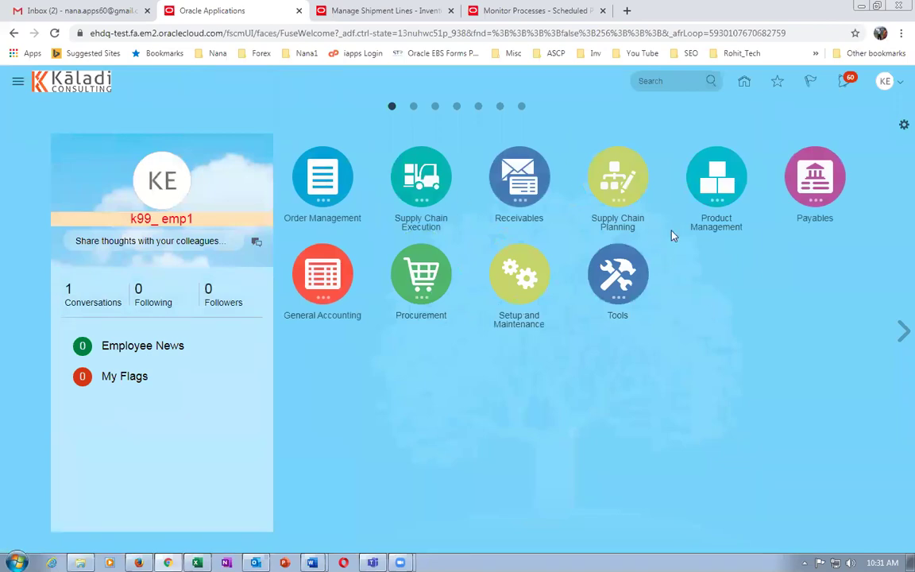
left_click(705, 204)
left_click(676, 248)
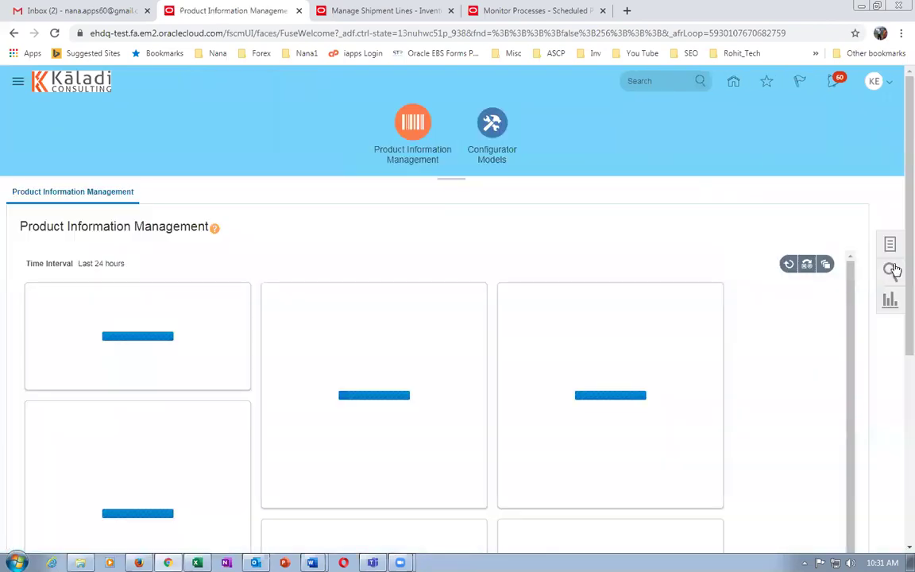
left_click(891, 248)
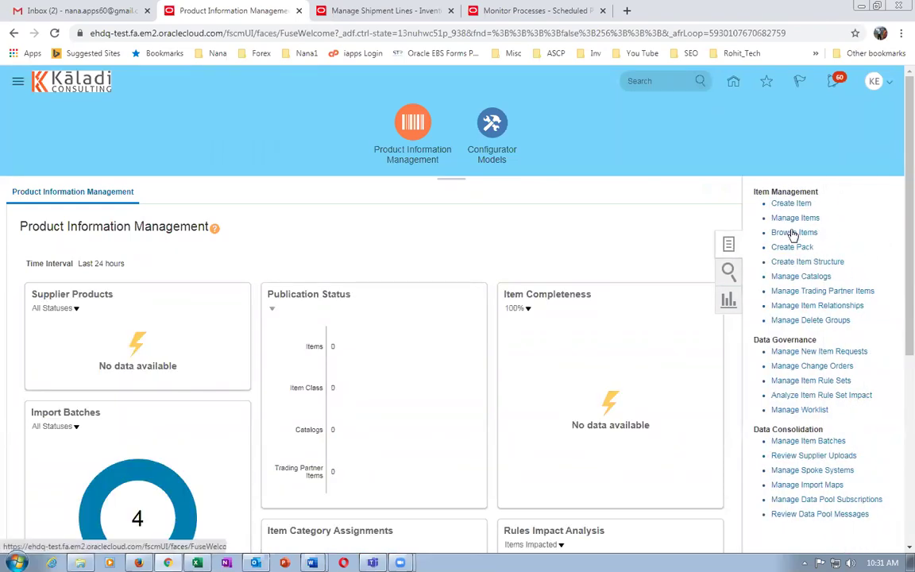
left_click(791, 232)
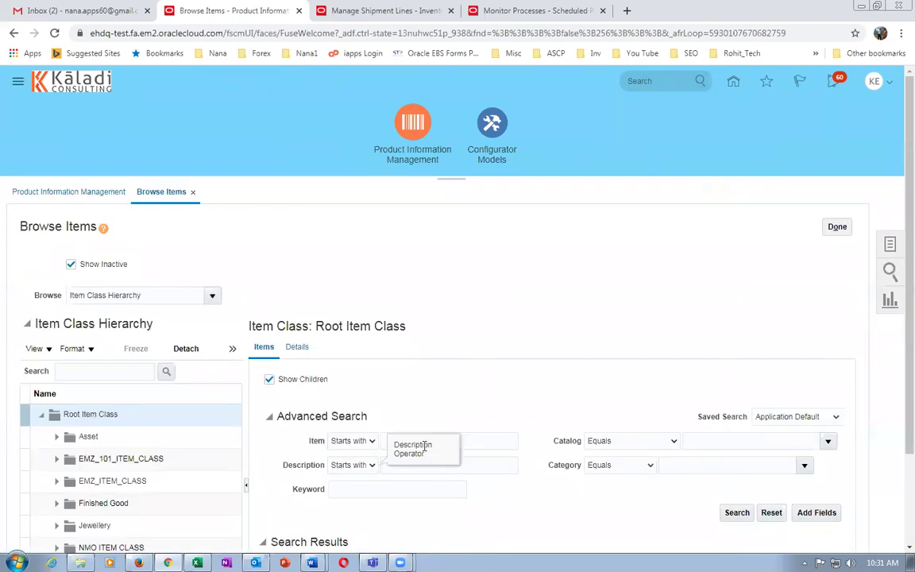
Search items for 'k991' and open the k9911_laptop item.
left_click(493, 442)
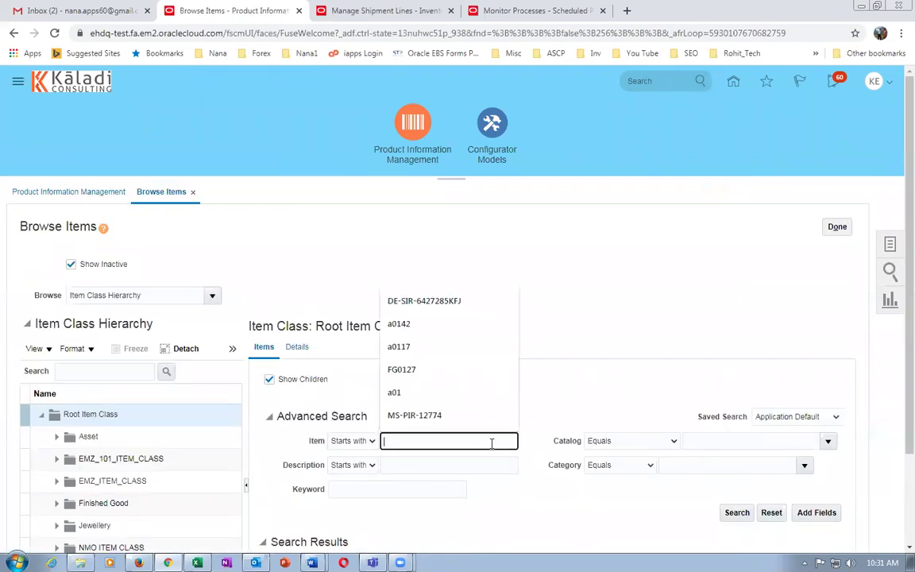
type("k991")
key("Tab")
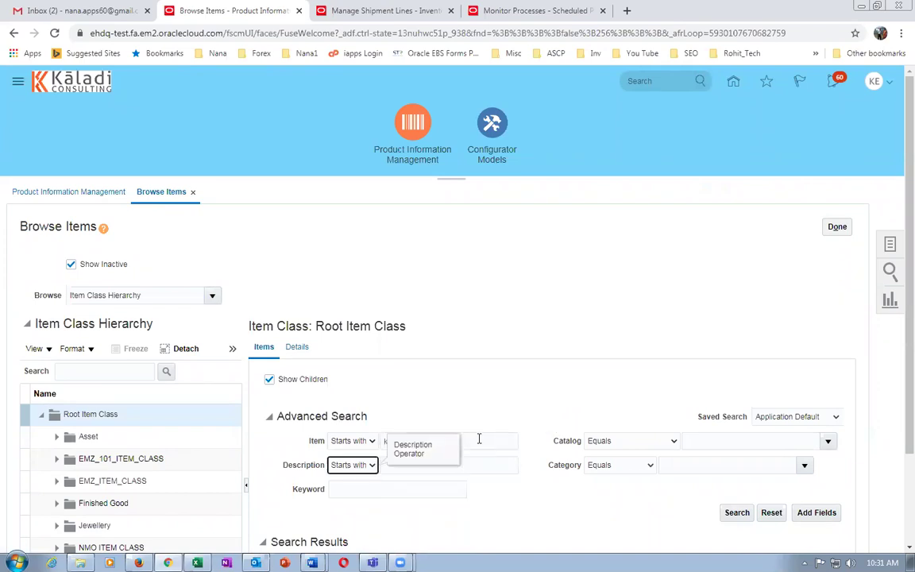
scroll(467, 395, "down", 3)
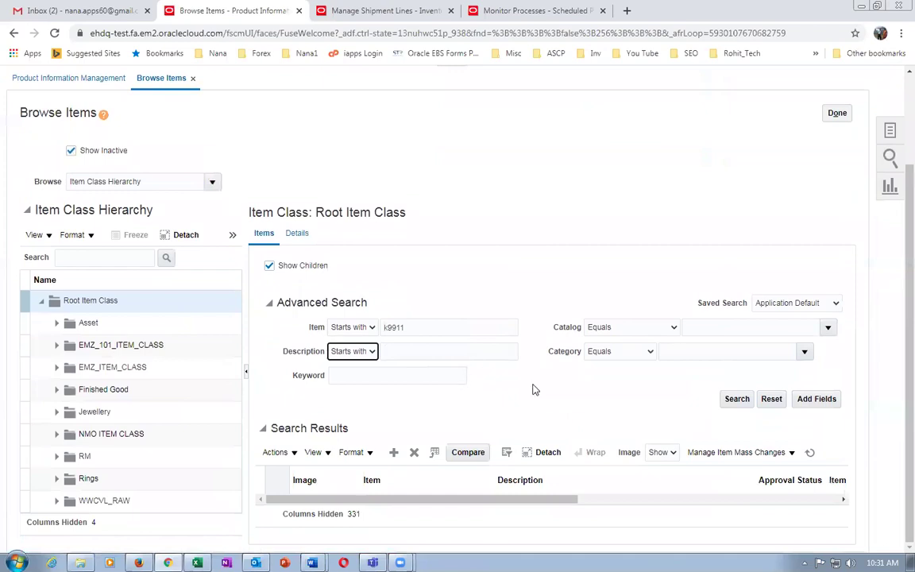
left_click(736, 399)
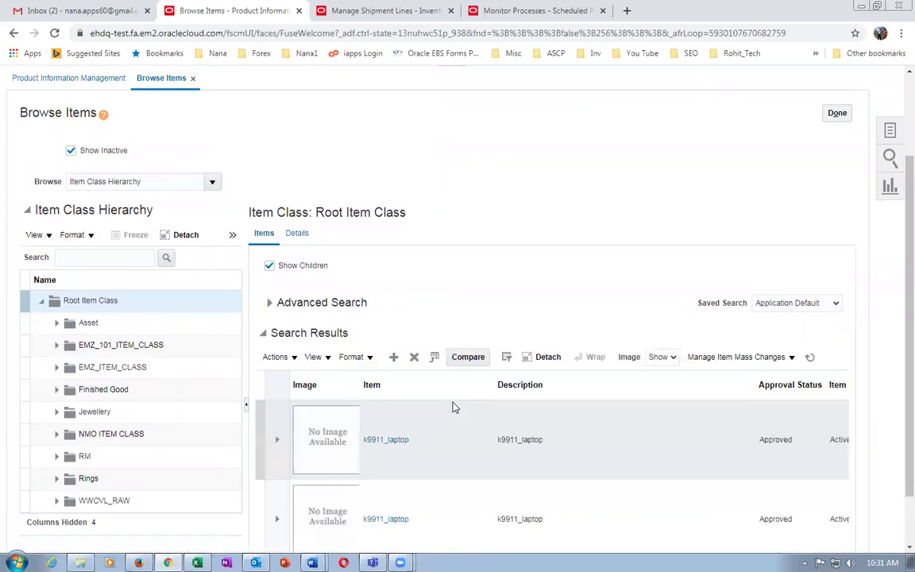
left_click(386, 441)
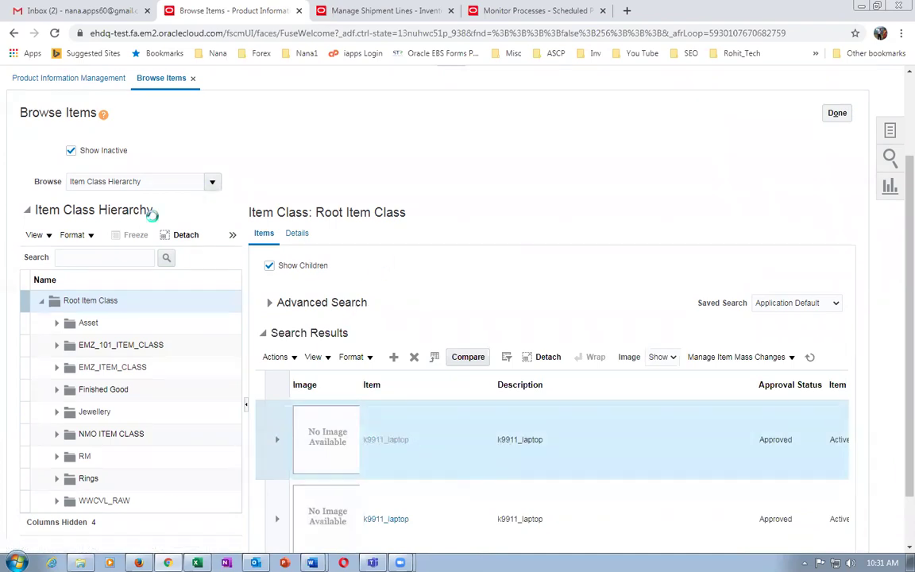
Display k9911_laptop's Sales and Order Management specifications.
left_click(101, 361)
scroll(51, 312, "down", 3)
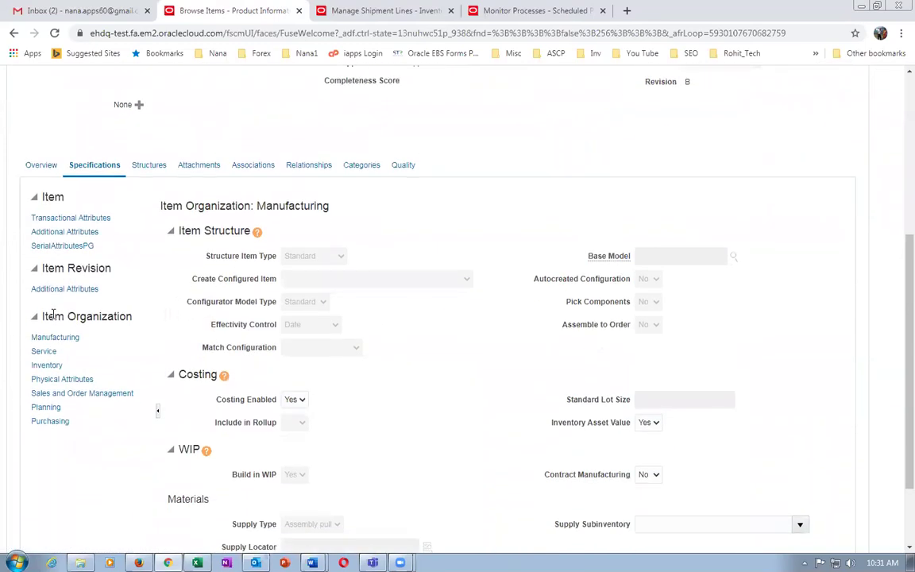
left_click(80, 392)
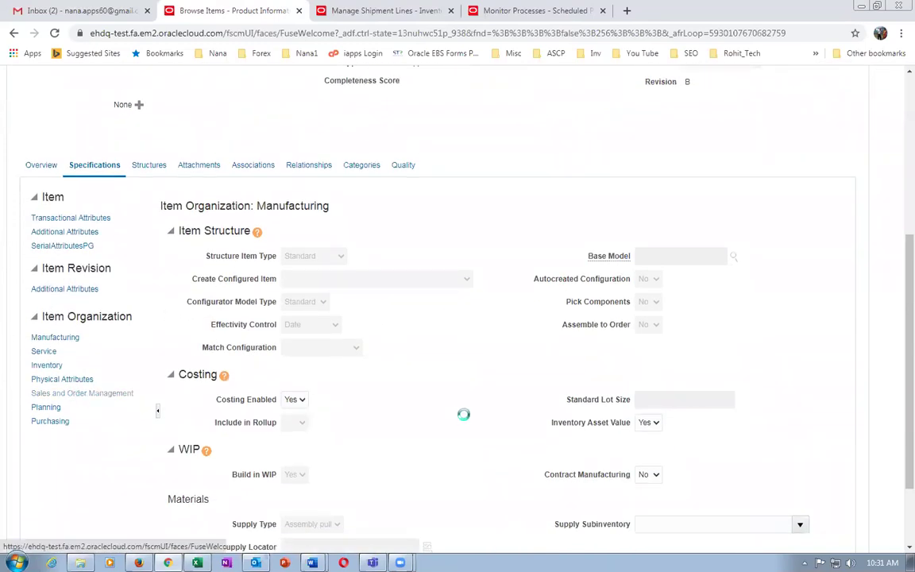
scroll(464, 425, "down", 3)
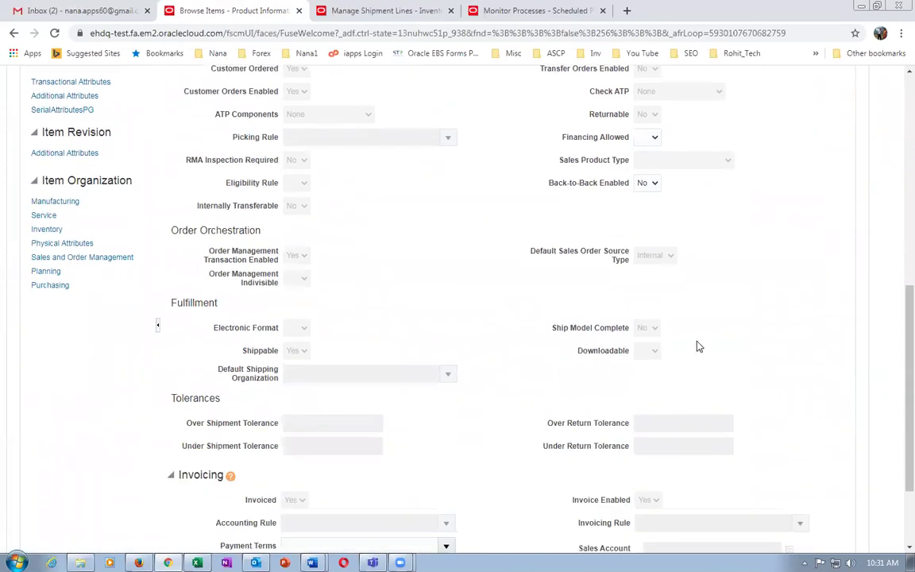
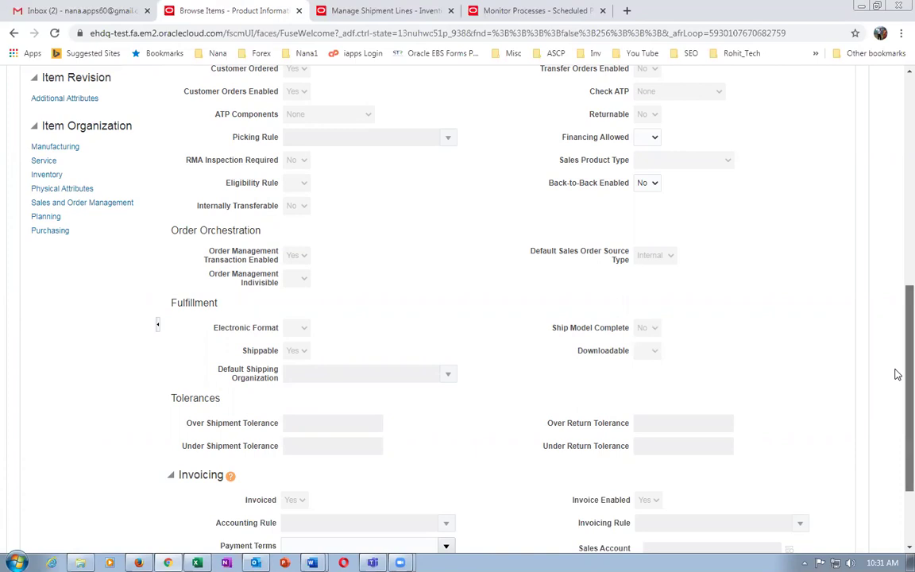
Cancel the k9911_laptop Edit Item page without saving, returning to the Browse Items search.
scroll(895, 373, "up", 4)
scroll(898, 220, "up", 3)
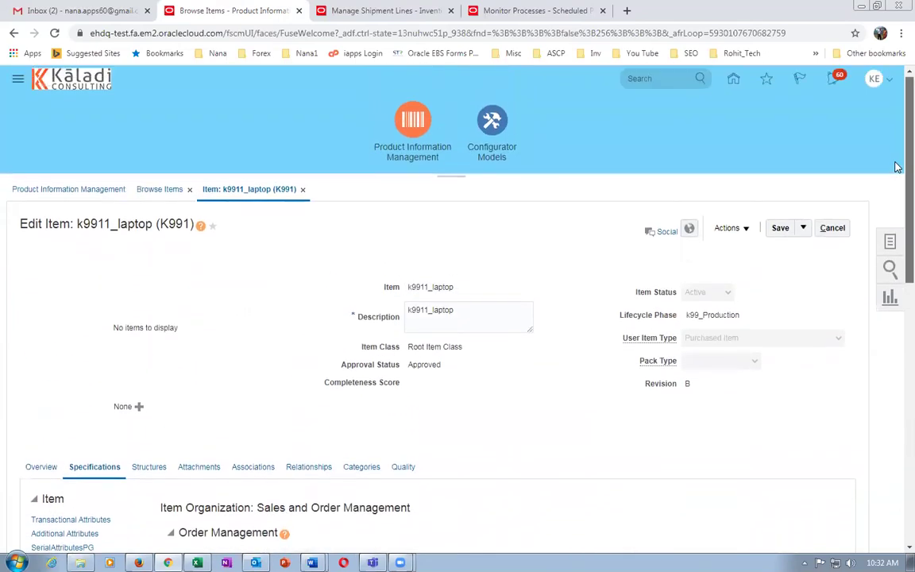
scroll(898, 168, "down", 1)
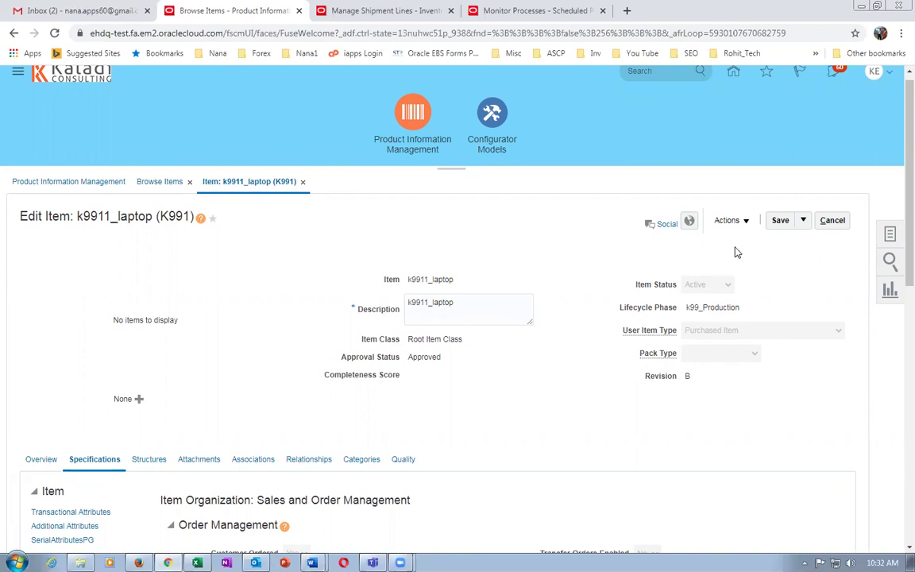
left_click(831, 223)
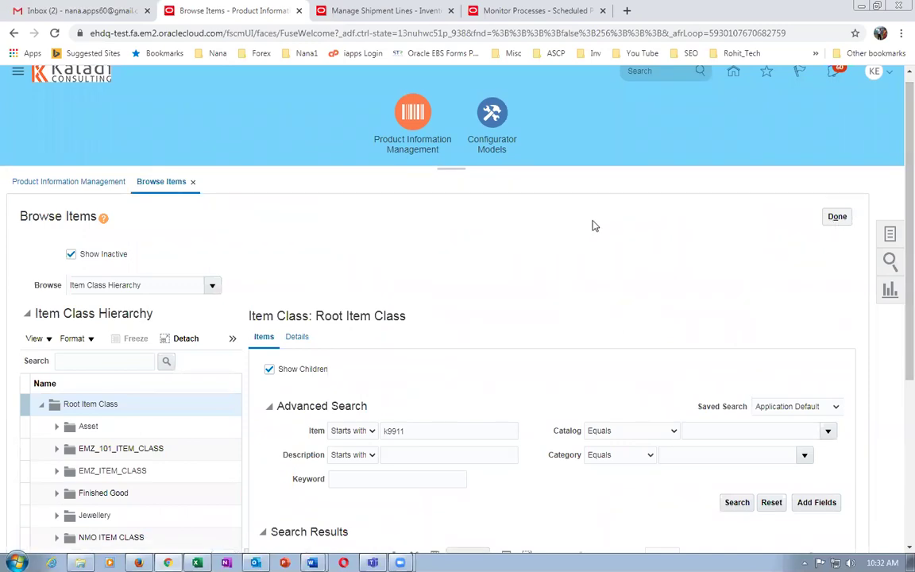
In Setup and Maintenance, search tasks for 'man%customers%' and open Manage Customers.
left_click(875, 73)
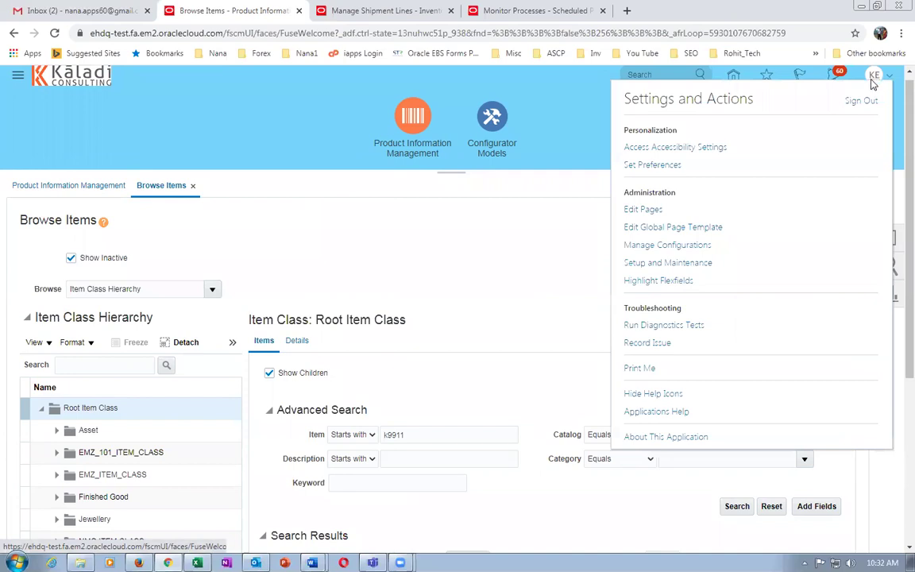
left_click(663, 263)
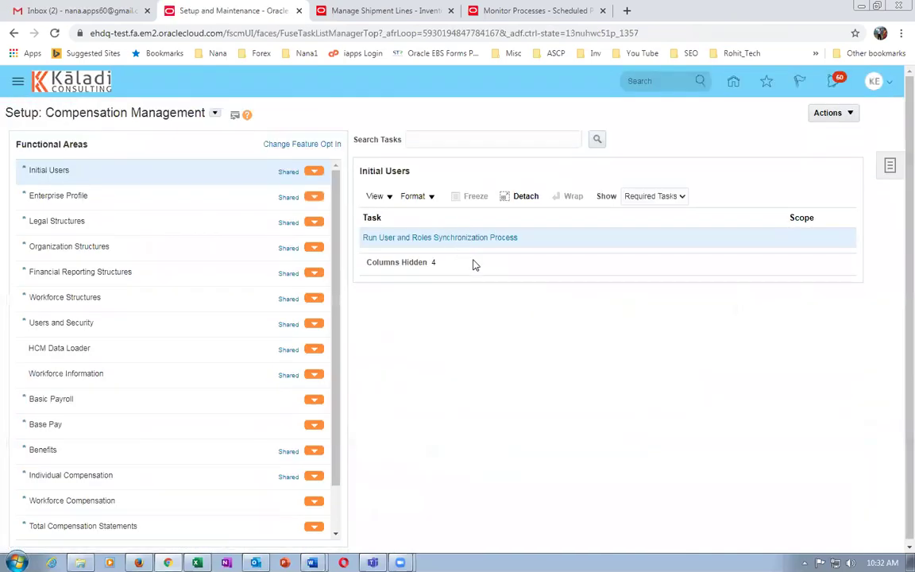
left_click(891, 167)
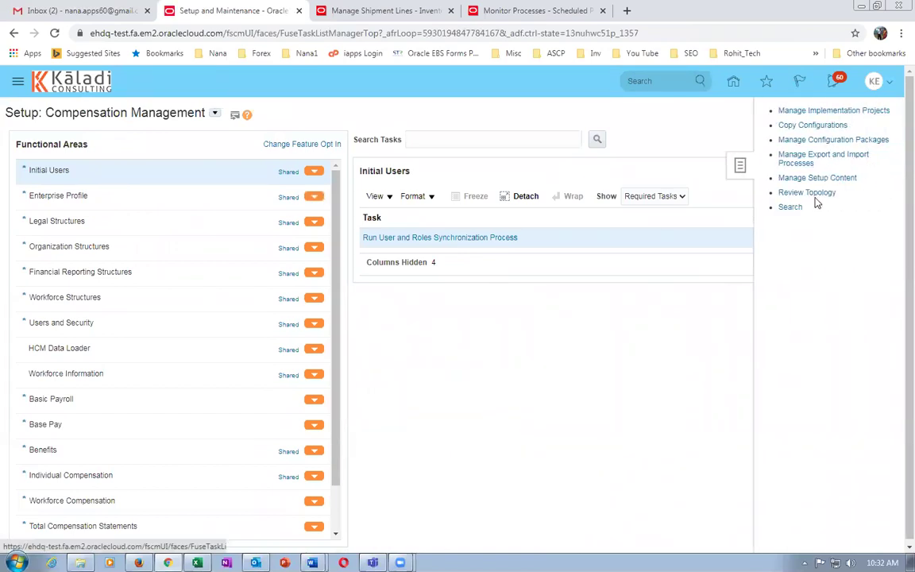
left_click(791, 207)
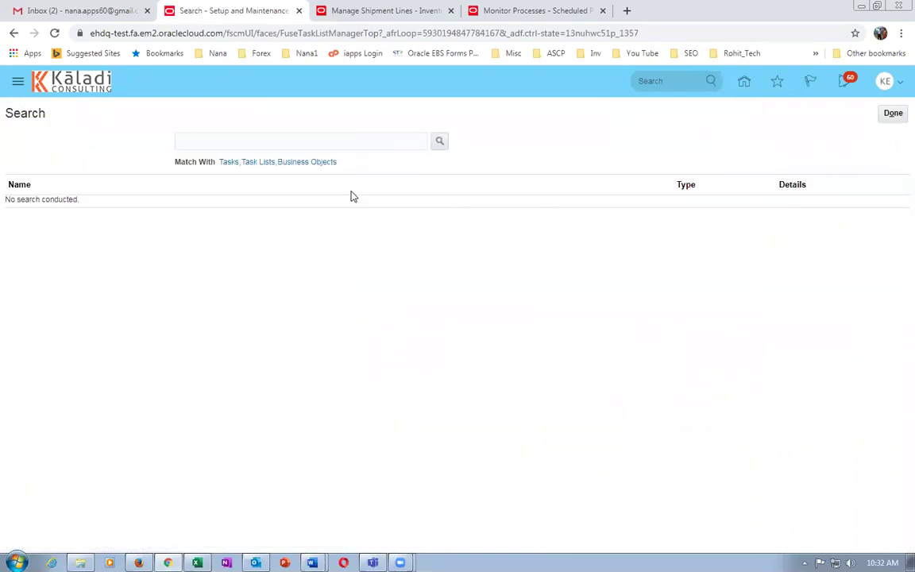
left_click(328, 140)
type("man%customers%")
key("Return")
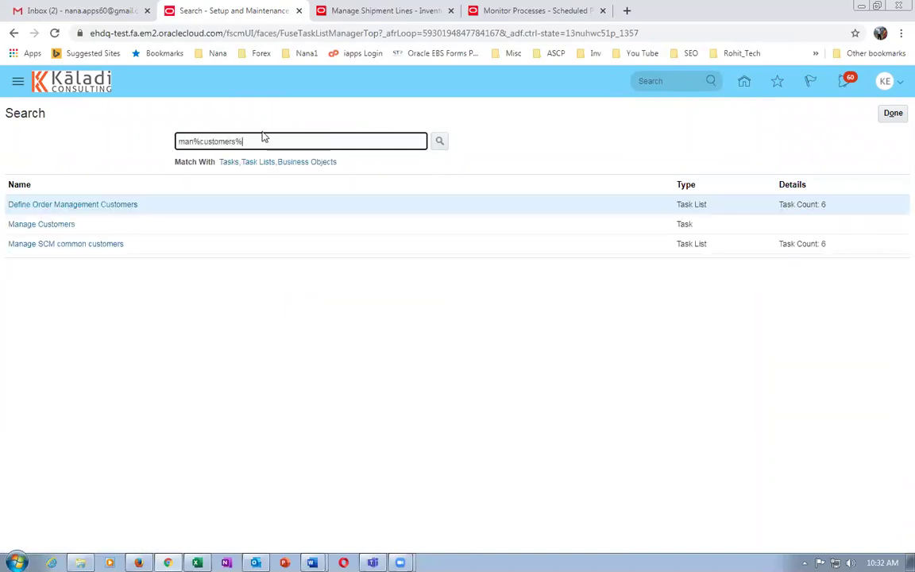
left_click(44, 225)
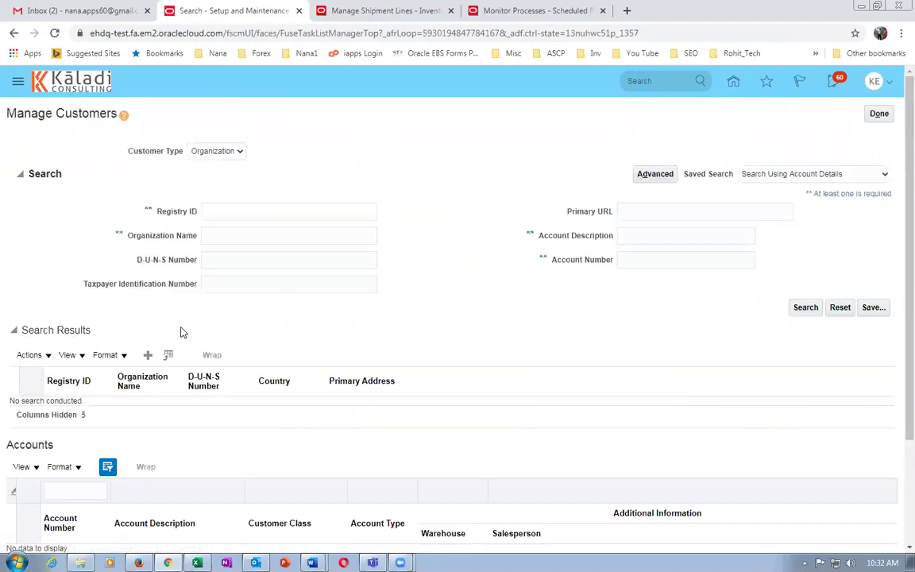
Search Manage Customers for organization name k99_cust_1.
left_click(234, 237)
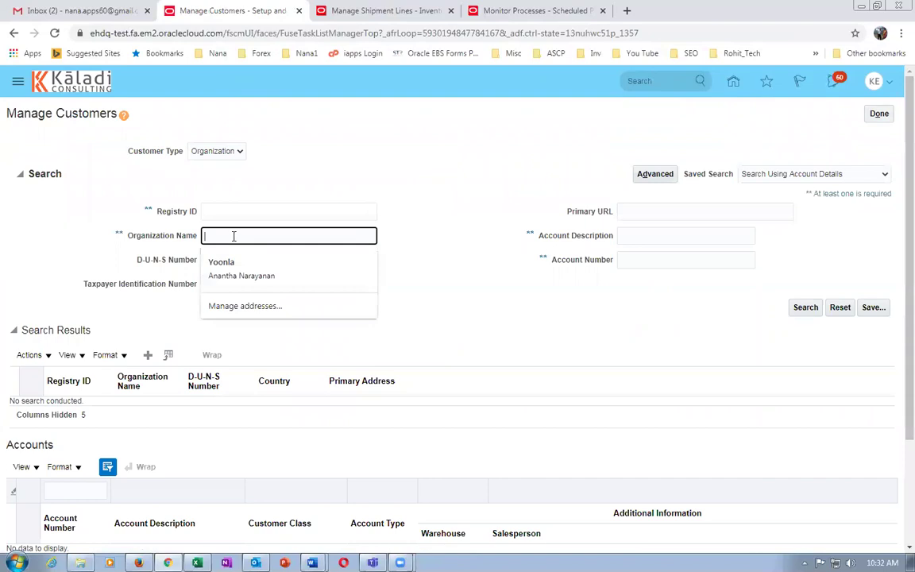
type("k99_cu")
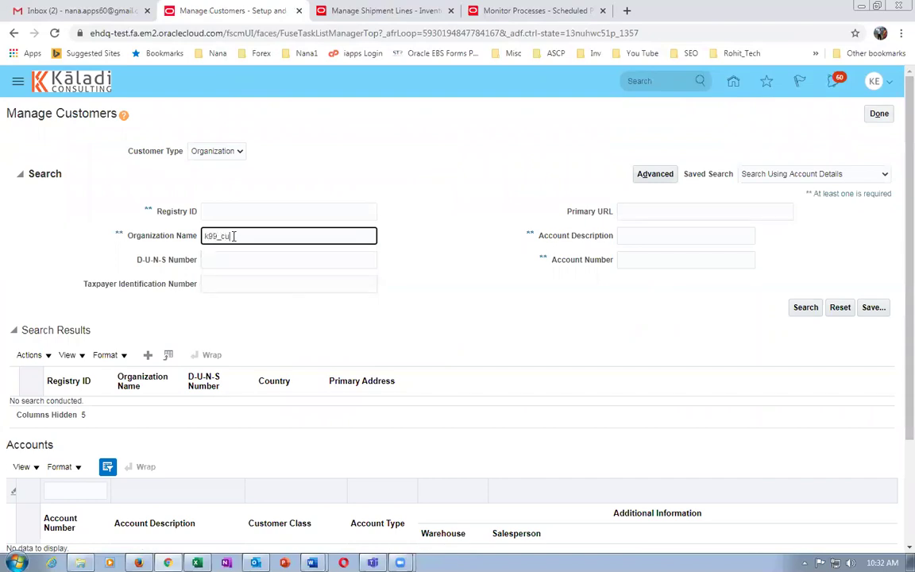
type("st_1")
key("Tab")
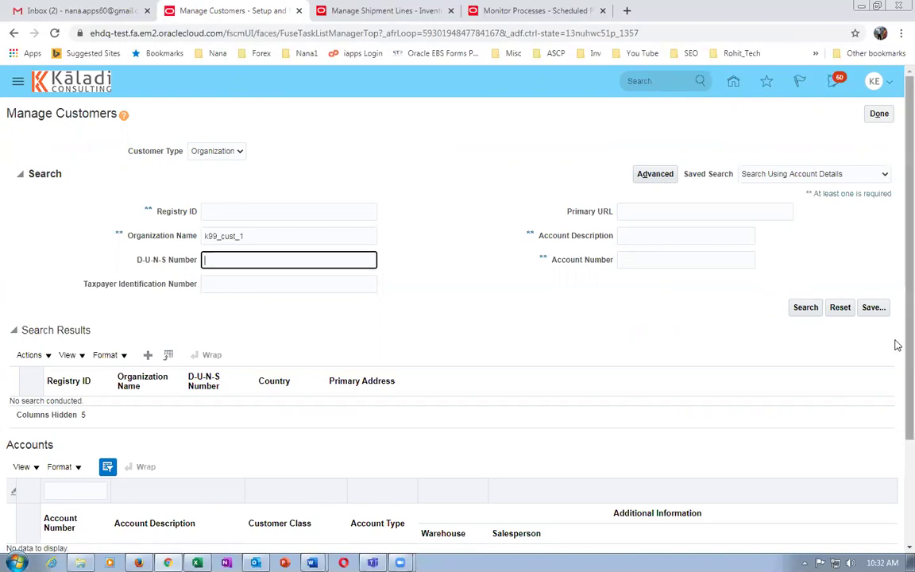
left_click(816, 311)
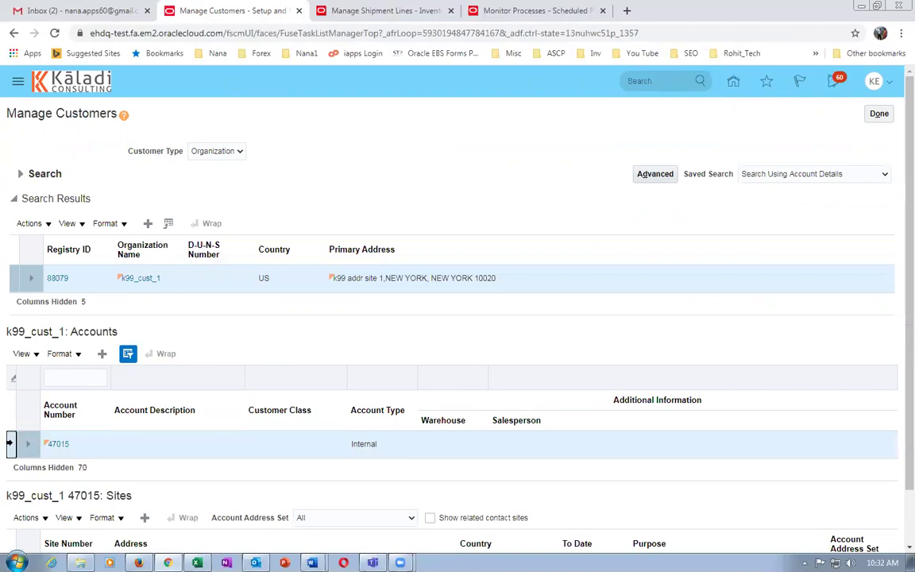
Open account number 47015 from k99_cust_1's Accounts table.
scroll(897, 416, "down", 2)
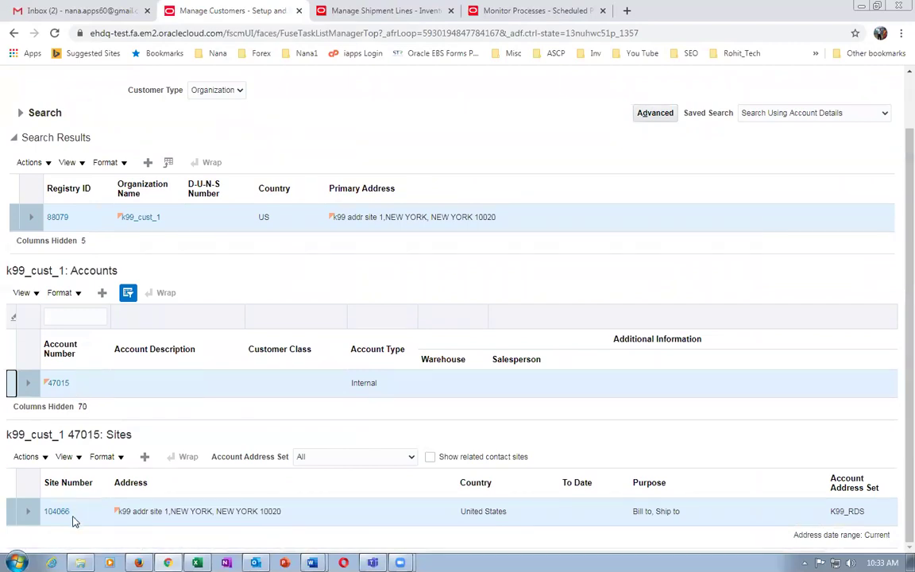
left_click(59, 384)
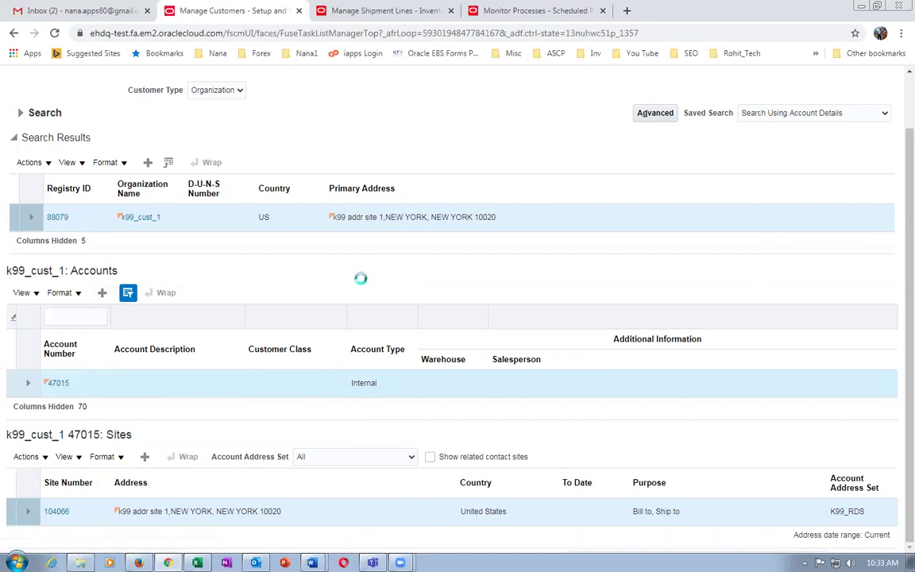
scroll(300, 334, "down", 2)
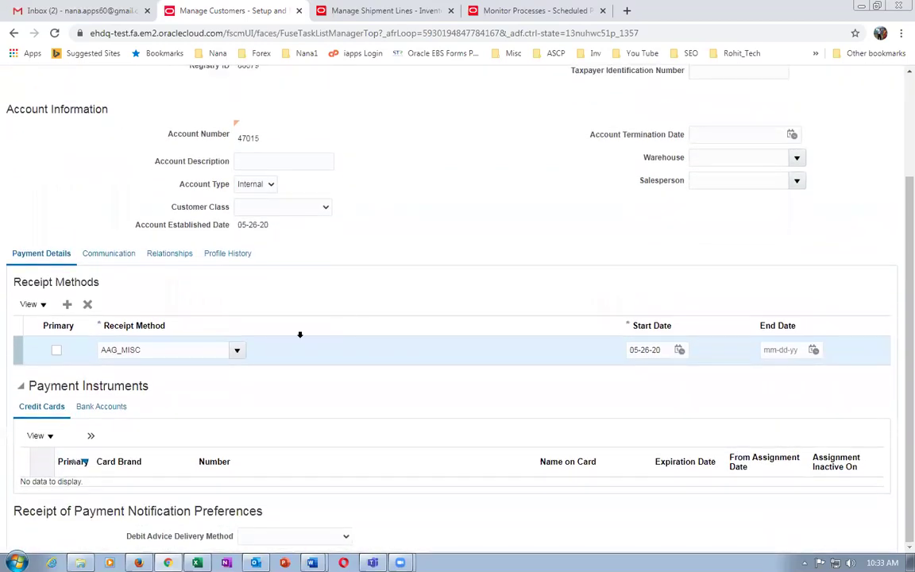
Correct the DEFAULT record in Profile History and review its Late Charges settings.
left_click(231, 254)
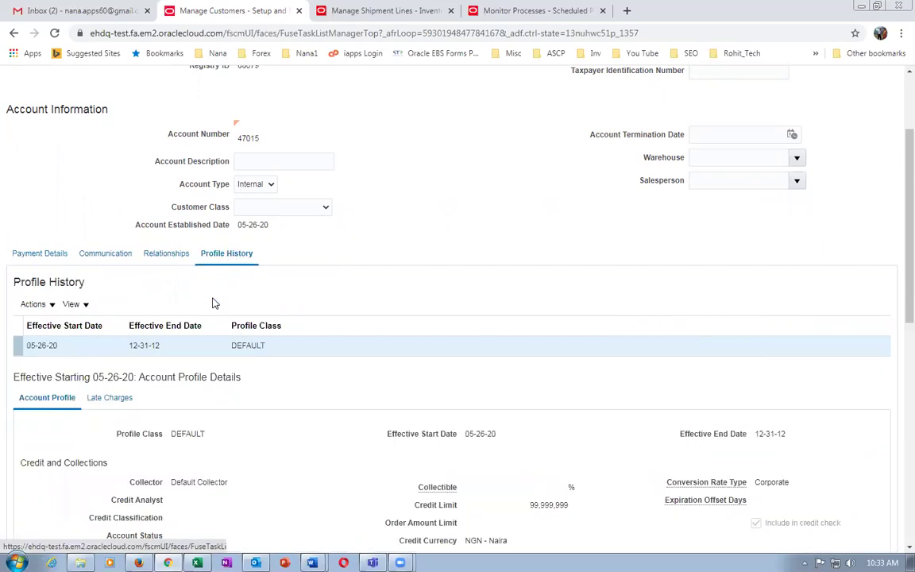
scroll(507, 400, "down", 1)
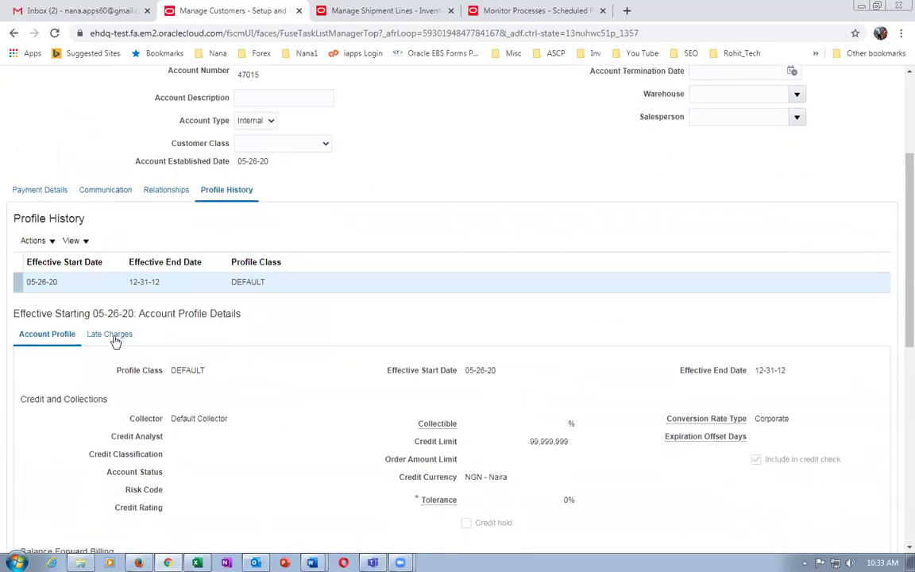
left_click(34, 242)
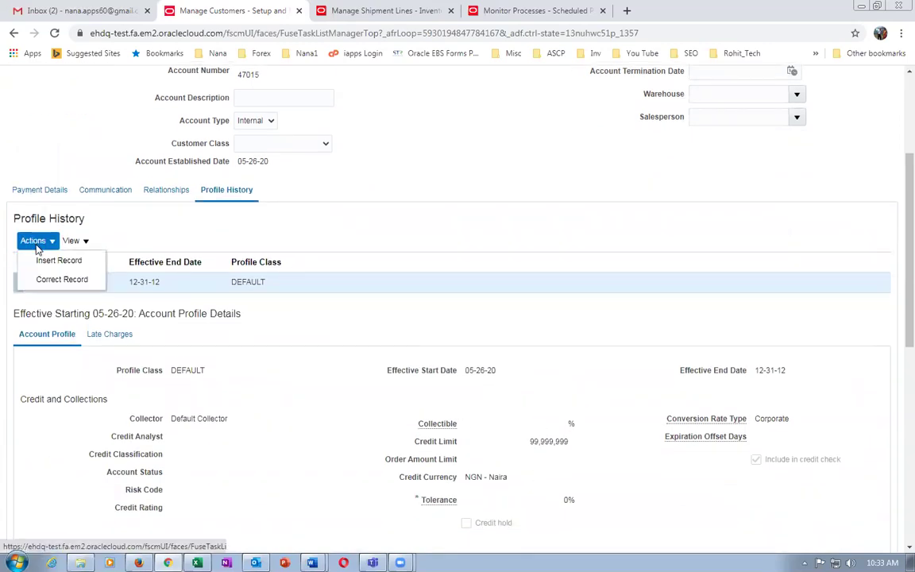
left_click(47, 279)
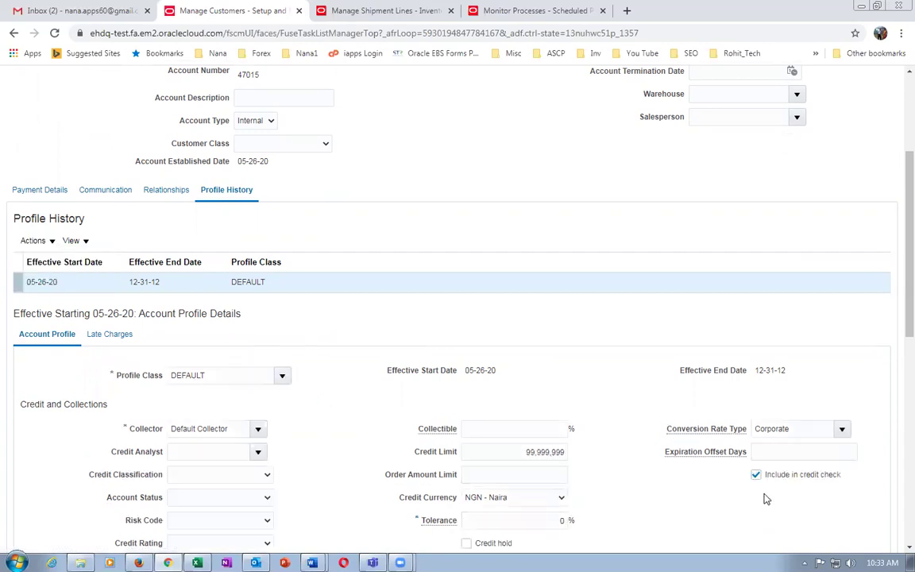
left_click_drag(897, 337, 897, 377)
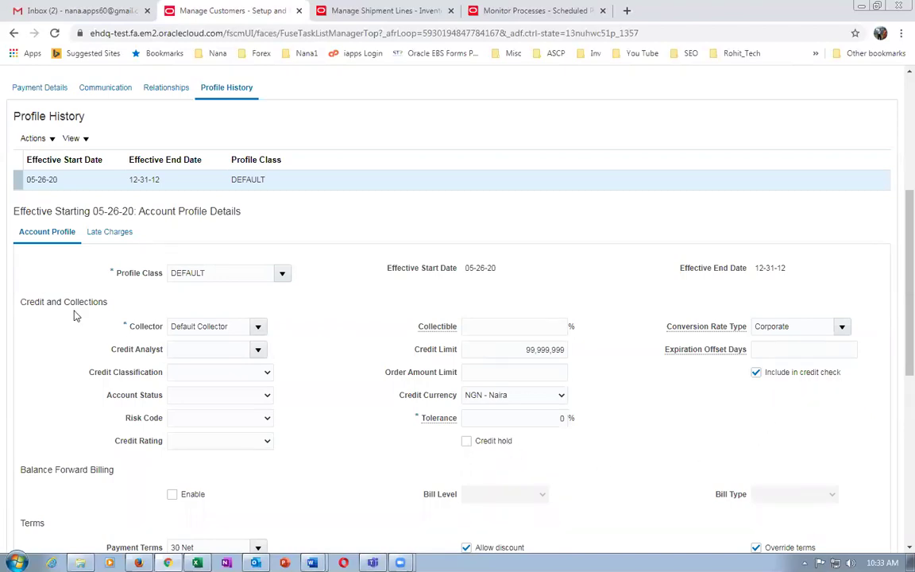
left_click(121, 233)
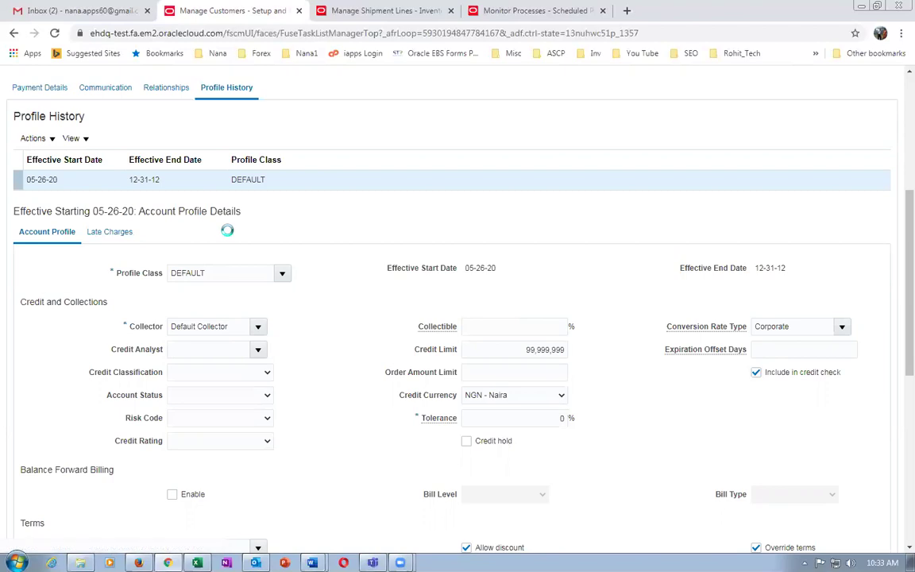
Add a USD - US Dollar currency settings row with Corporate conversion rate type.
scroll(311, 245, "down", 2)
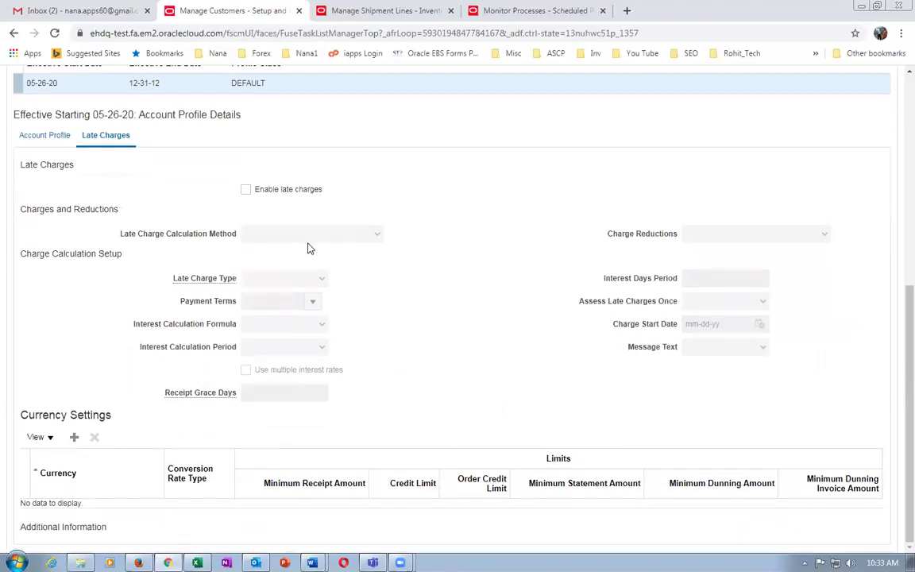
left_click(75, 438)
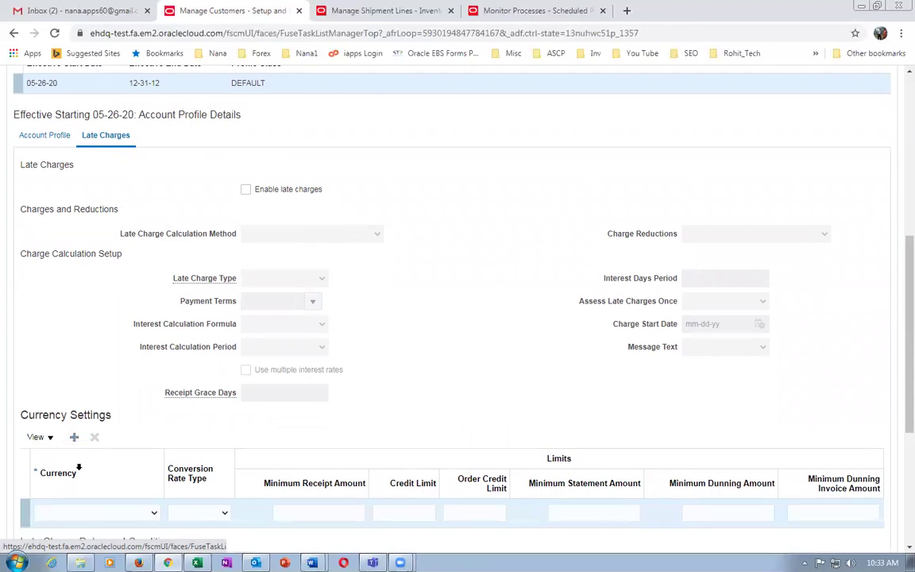
left_click(90, 517)
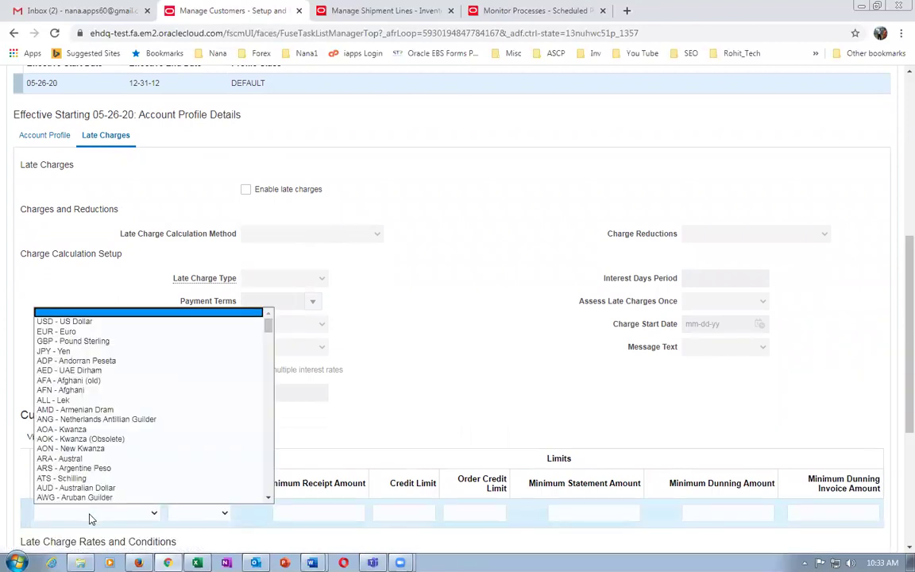
left_click(64, 321)
left_click(199, 521)
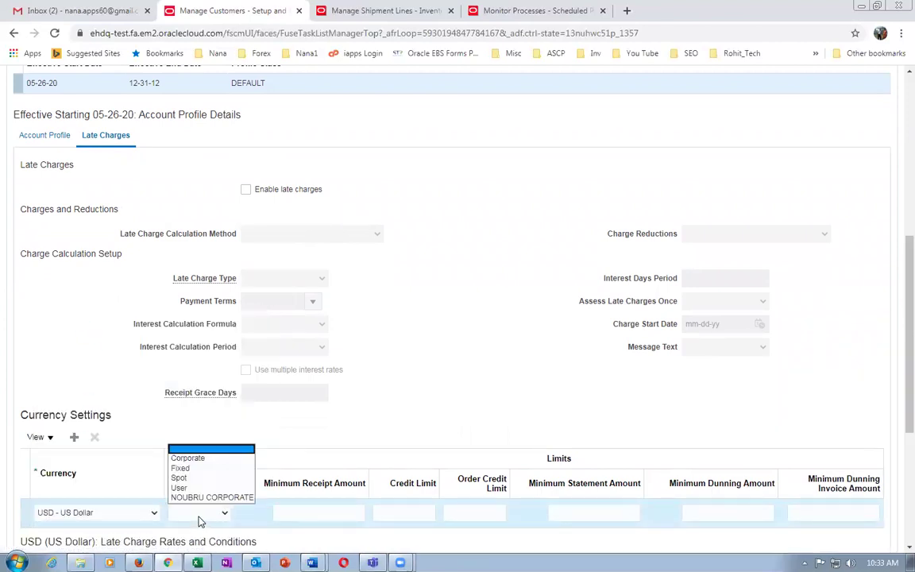
left_click(191, 459)
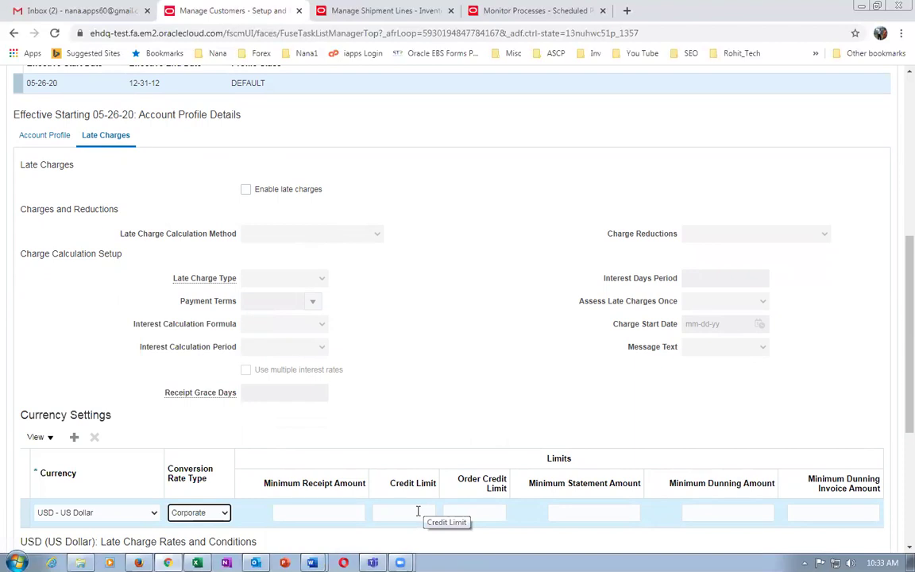
Enter 1000 as the order credit limit and 10000 as the credit limit.
left_click(474, 511)
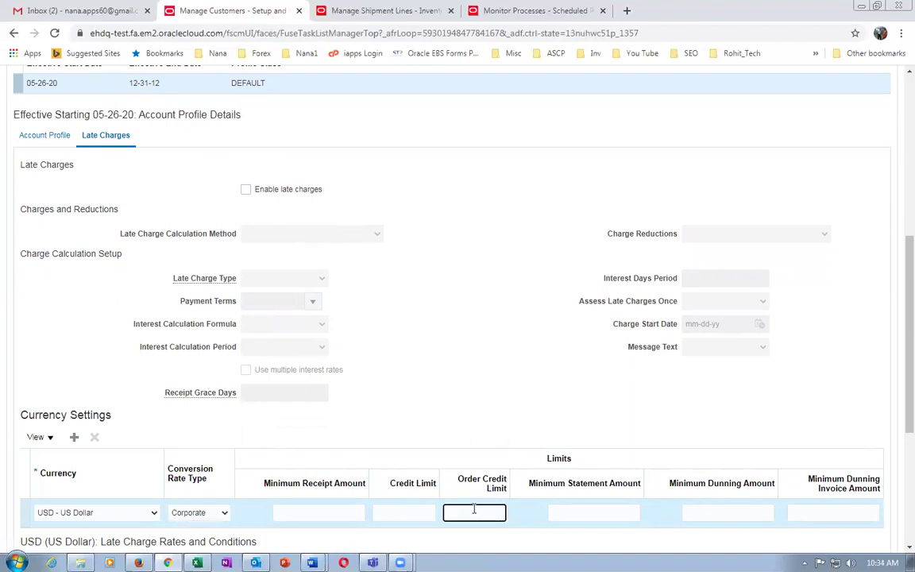
type("1000")
left_click(407, 512)
type("1")
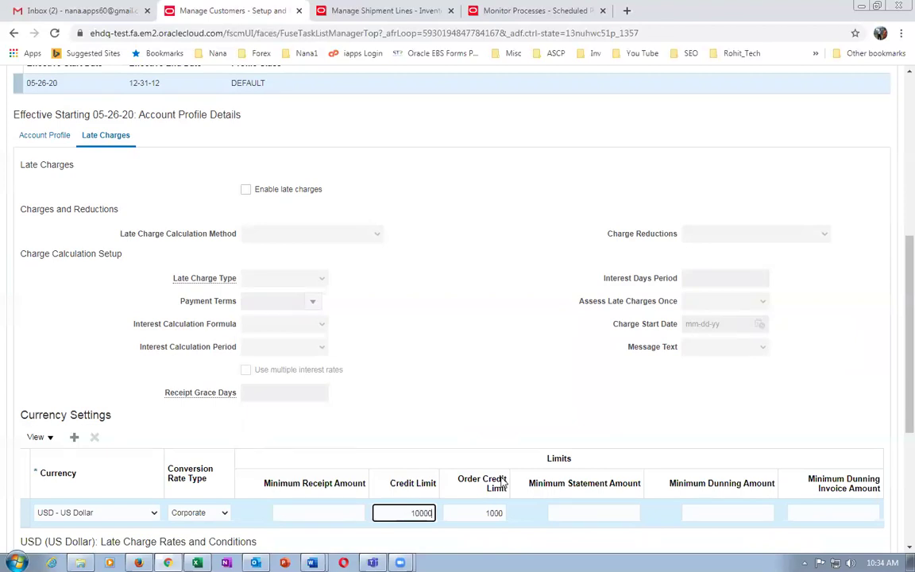
left_click(507, 433)
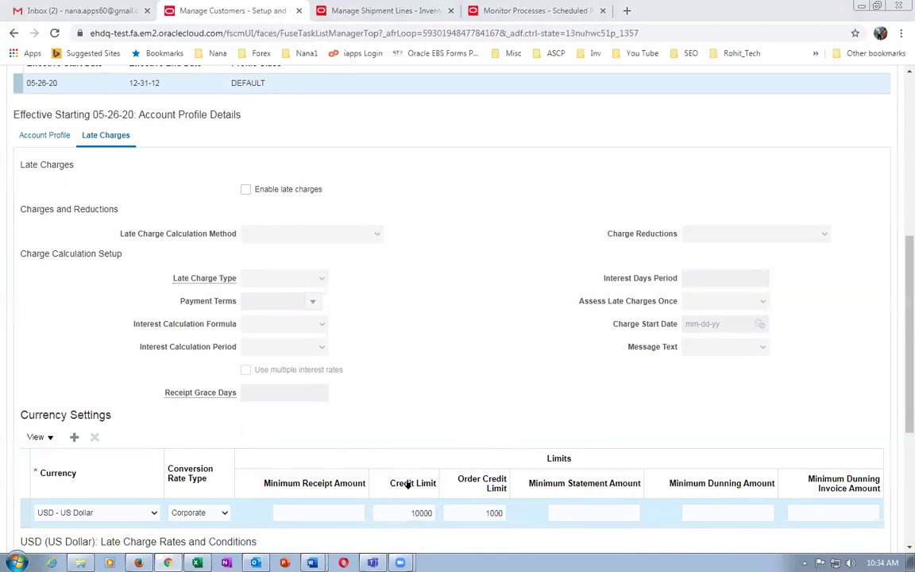
left_click(399, 512)
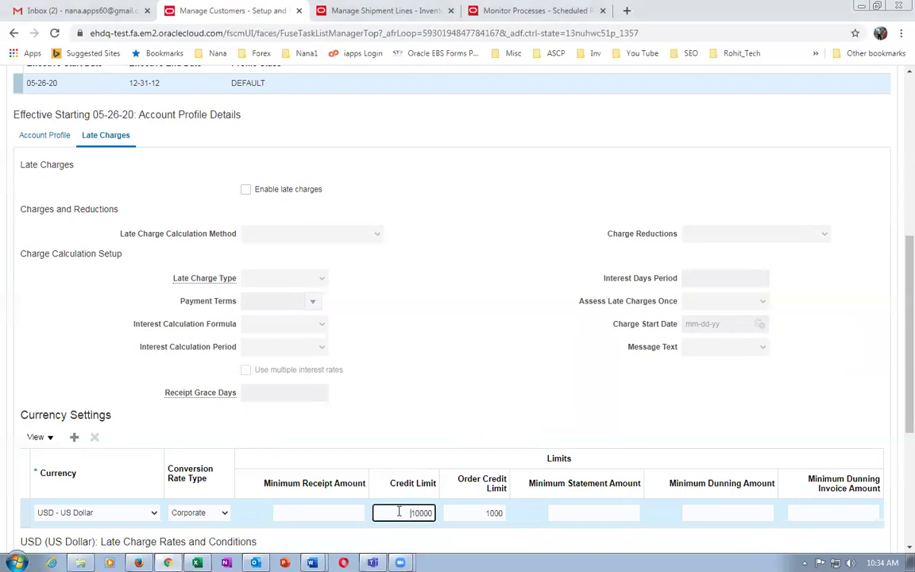
left_click(469, 515)
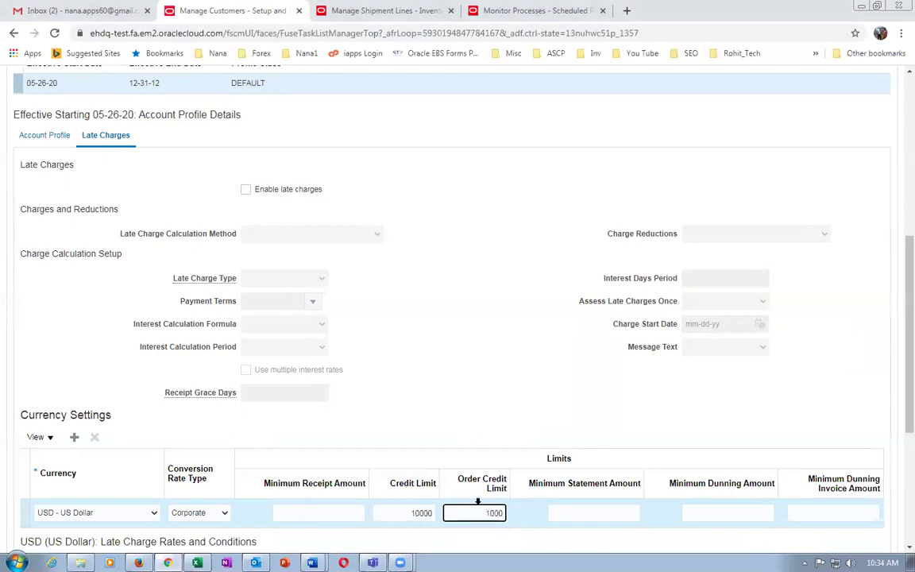
left_click(407, 513)
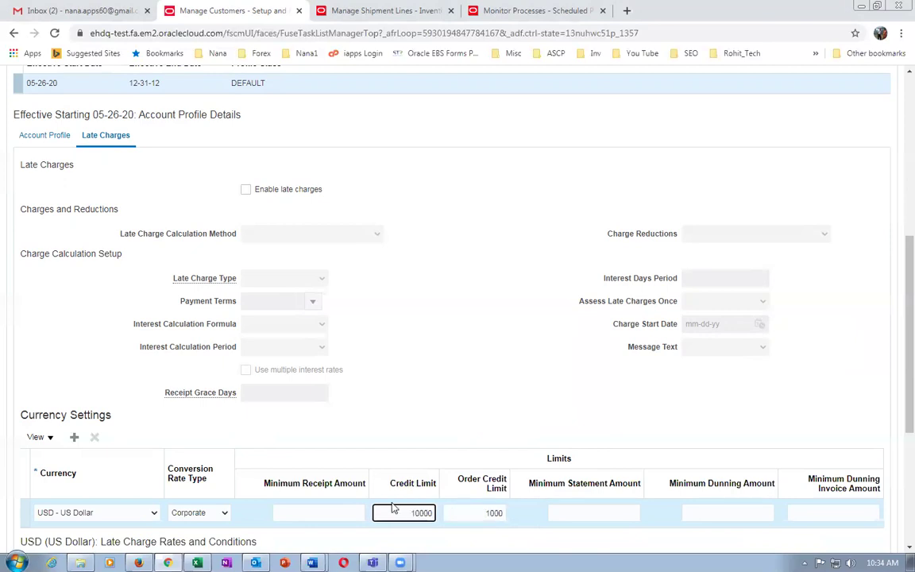
left_click(894, 389)
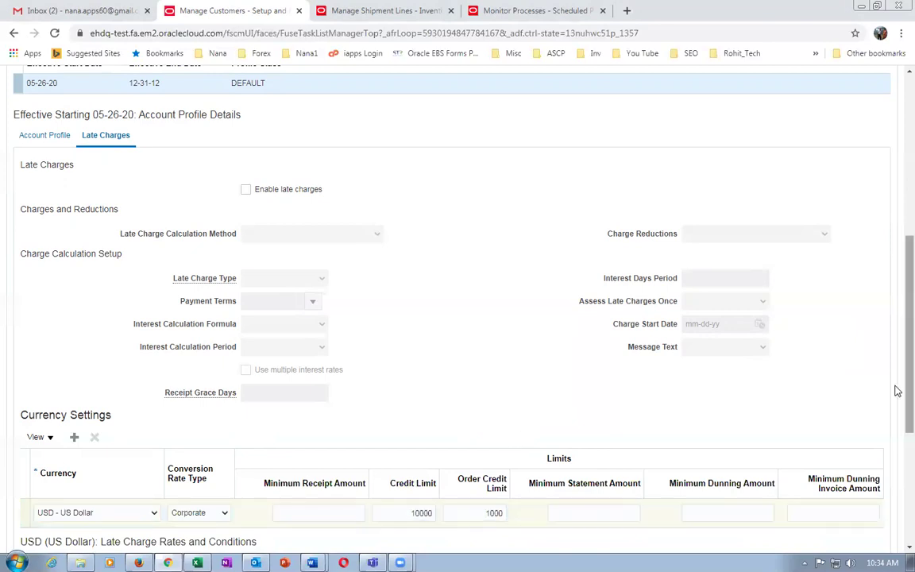
scroll(898, 439, "down", 3)
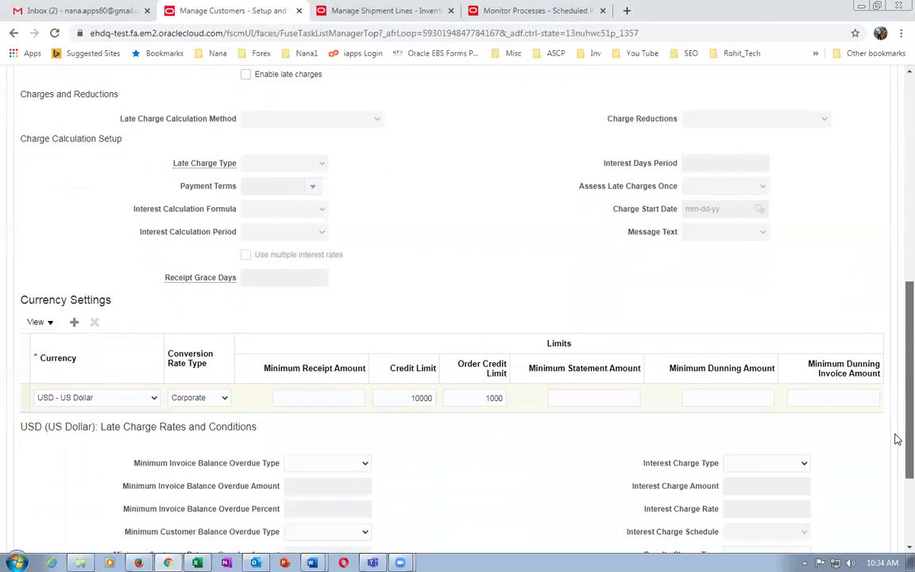
scroll(898, 439, "up", 10)
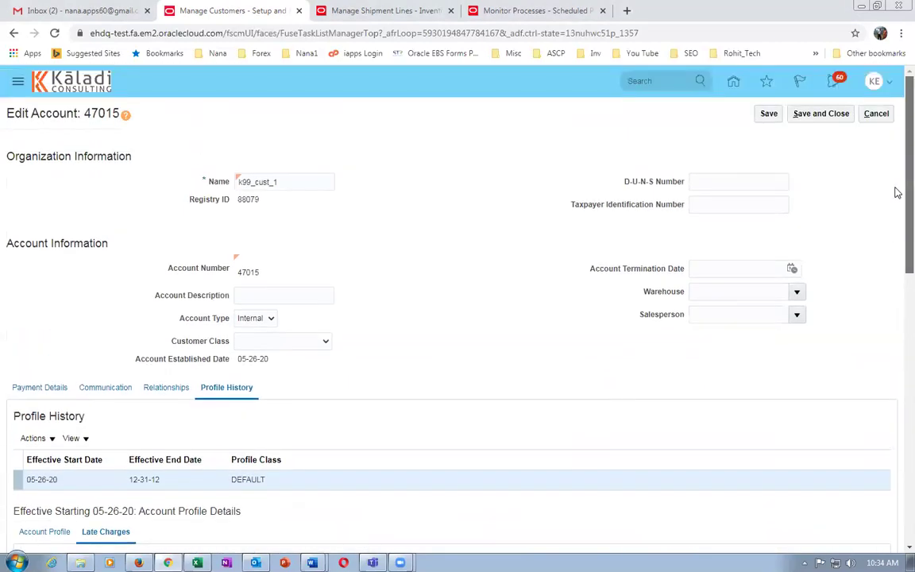
Save account 47015, check the stored USD limits on Account Profile, then save and close.
left_click(769, 115)
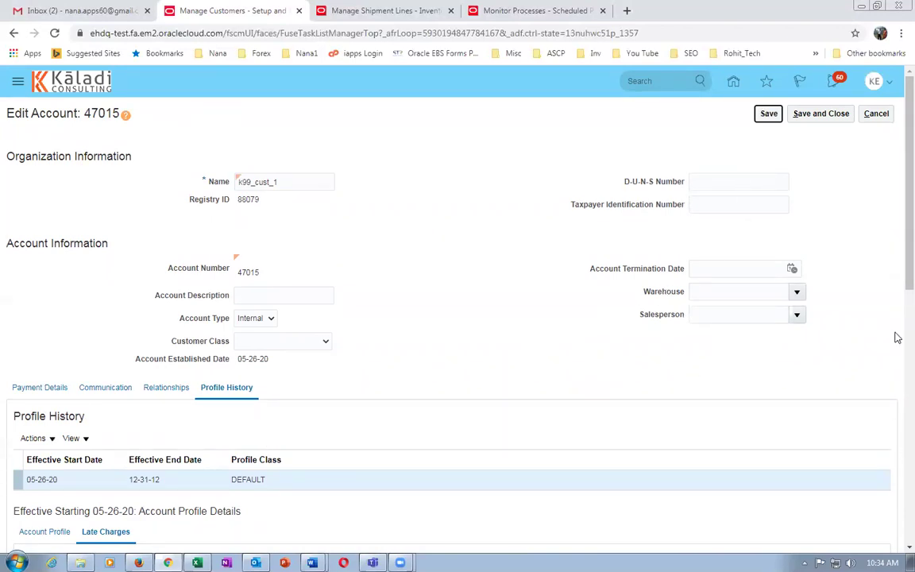
scroll(897, 338, "down", 5)
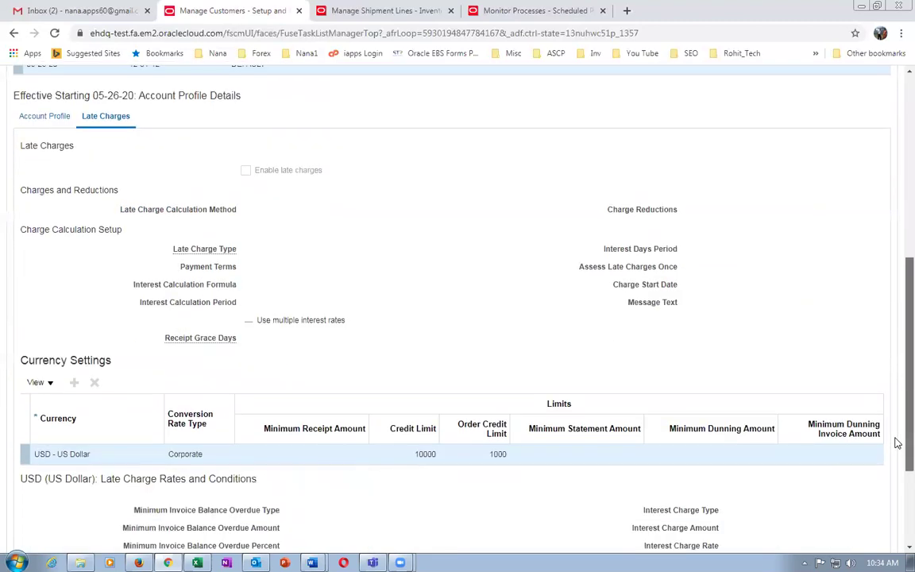
scroll(897, 360, "up", 2)
left_click(24, 315)
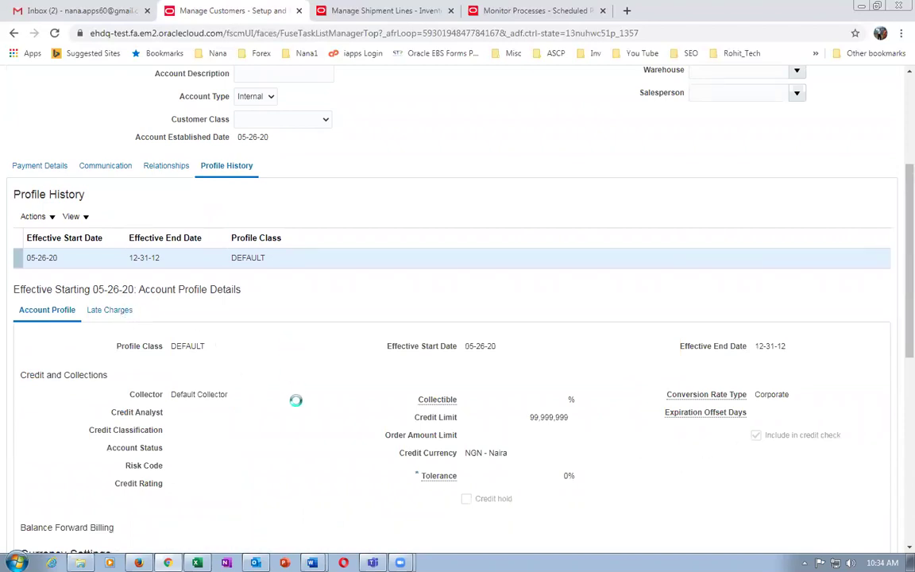
scroll(296, 405, "down", 3)
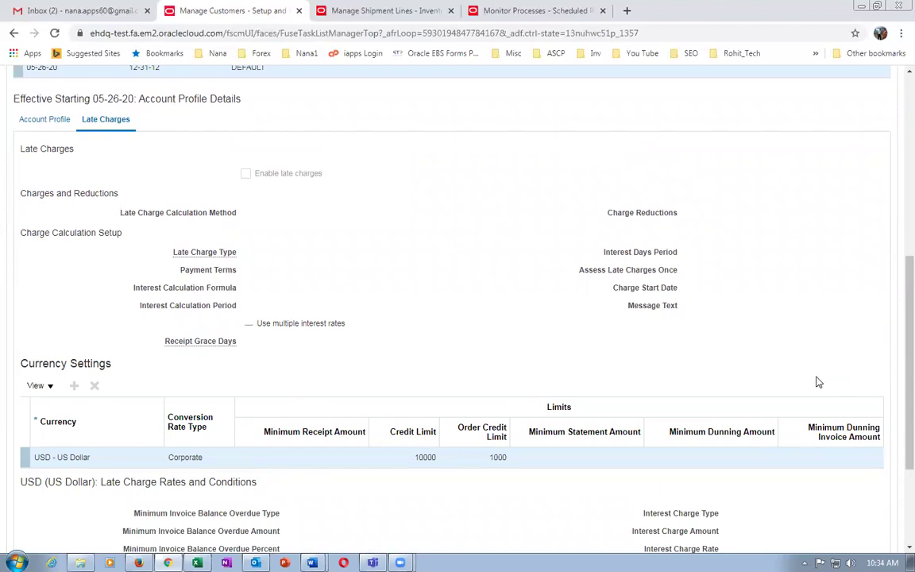
scroll(821, 341, "up", 6)
left_click(821, 115)
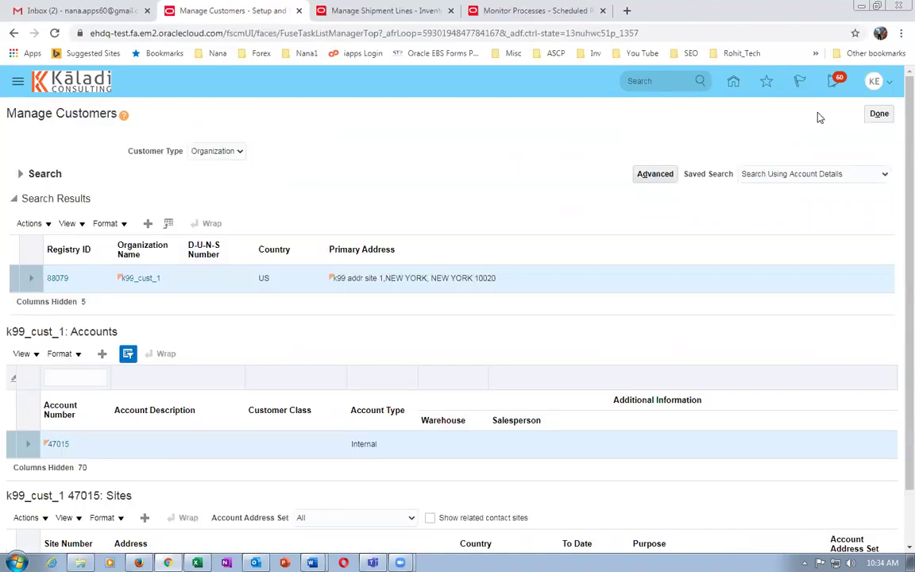
Cancel out of Manage Shipment Lines and return to the Inventory Management overview.
left_click(378, 17)
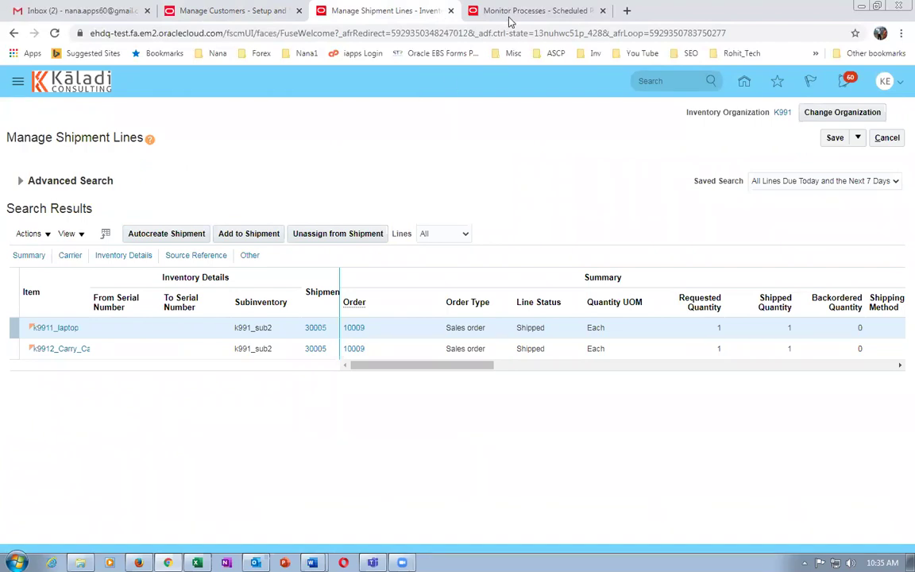
left_click(887, 138)
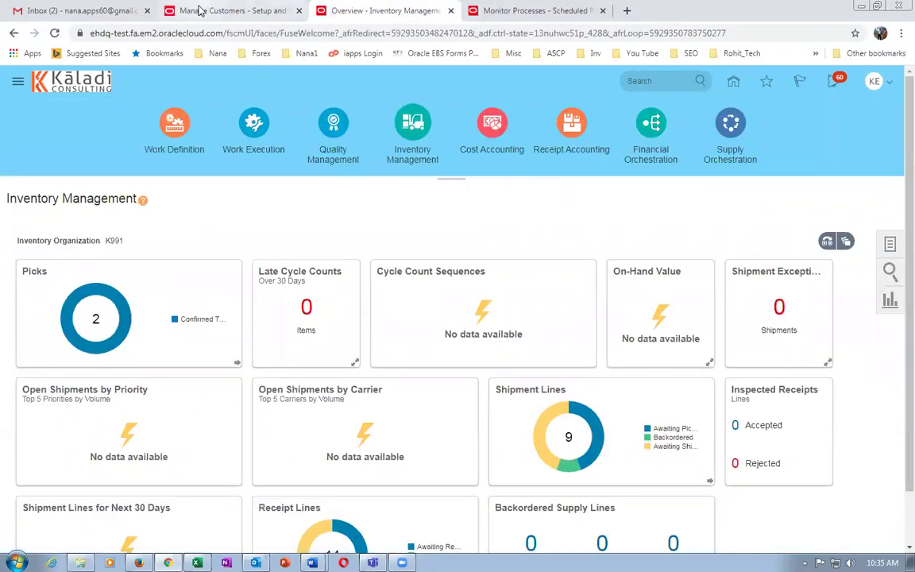
left_click(230, 11)
left_click(321, 12)
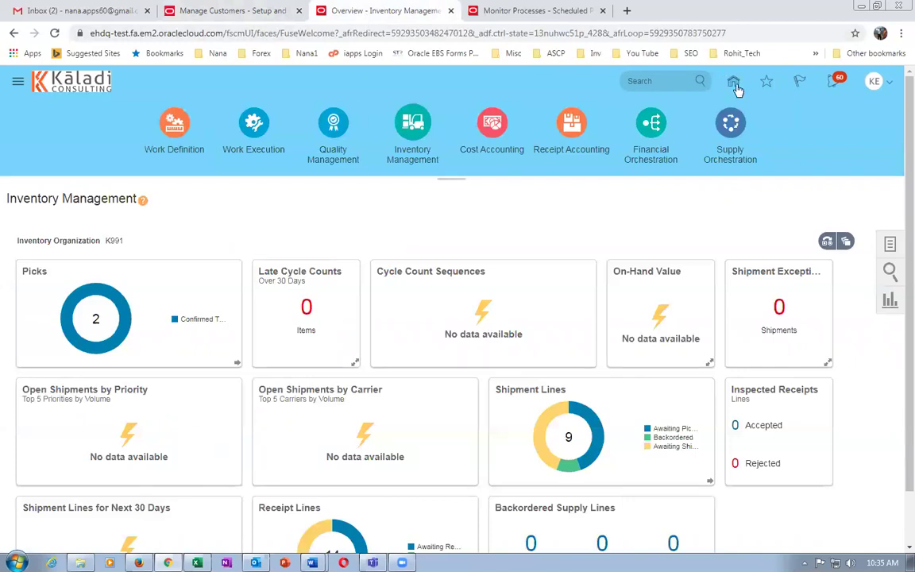
From Home, open the Order Management work area and start a new sales order.
left_click(734, 83)
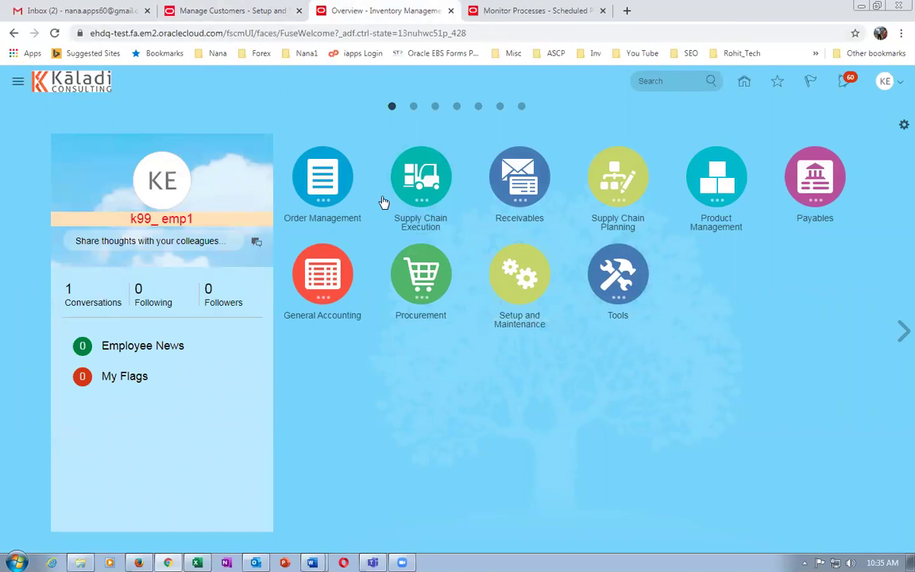
left_click(327, 185)
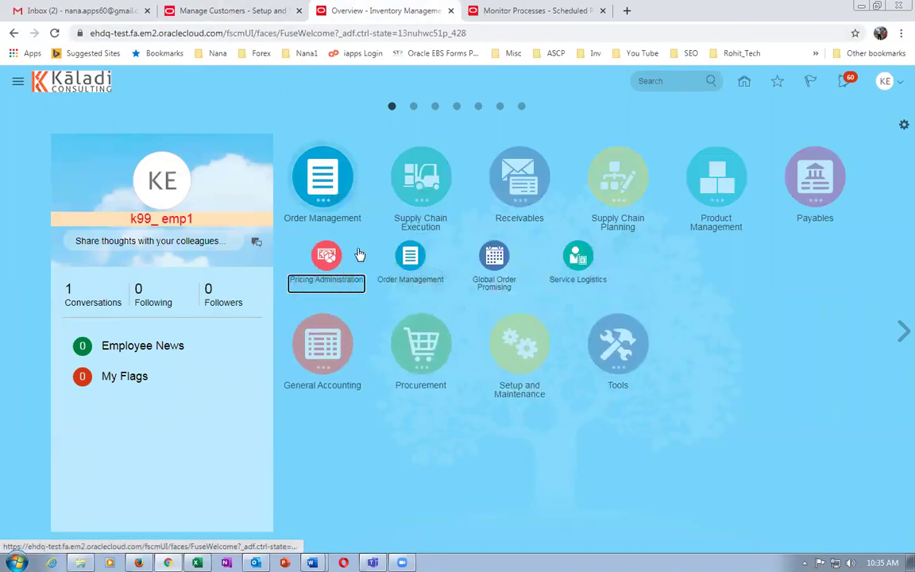
left_click(405, 269)
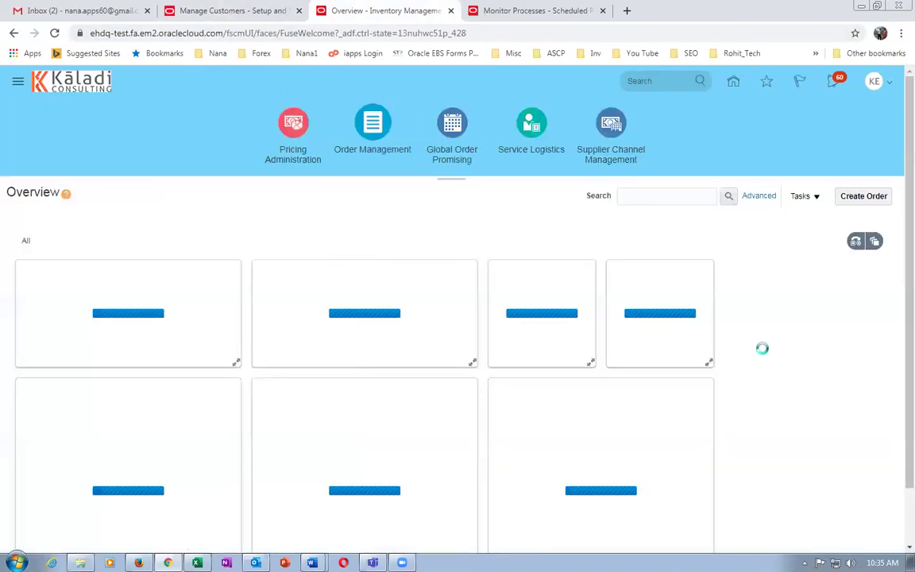
left_click(868, 200)
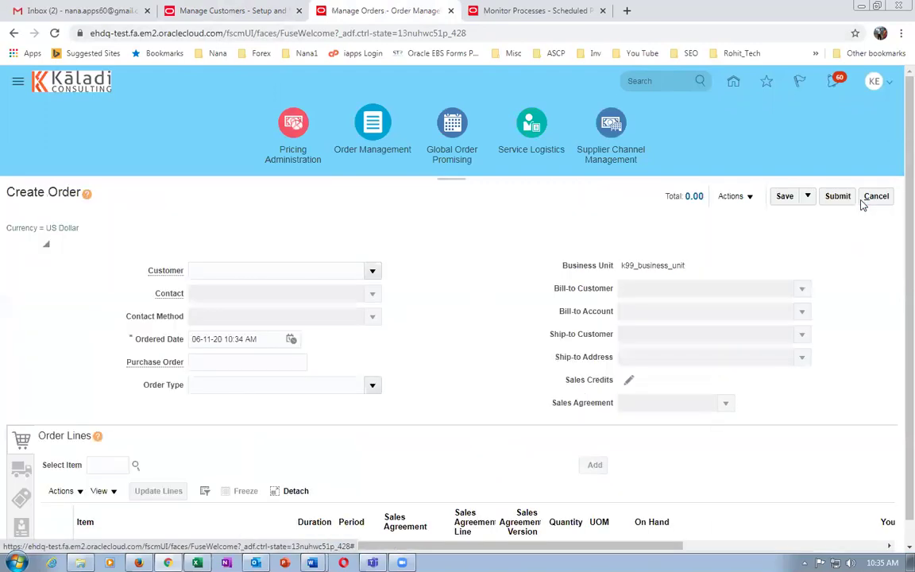
Choose customer k99_cust_1 and add an order line of 12 k9911_laptop.
left_click(314, 273)
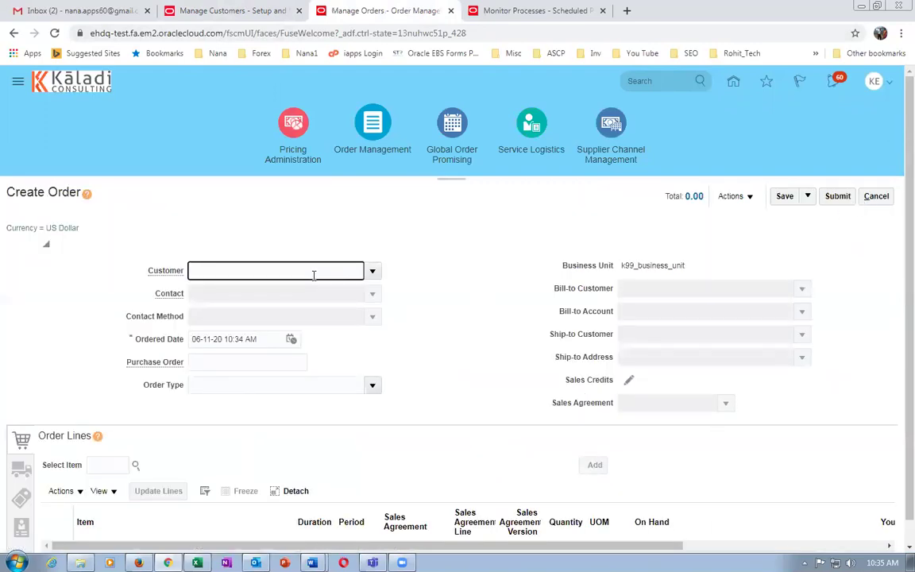
type("k99")
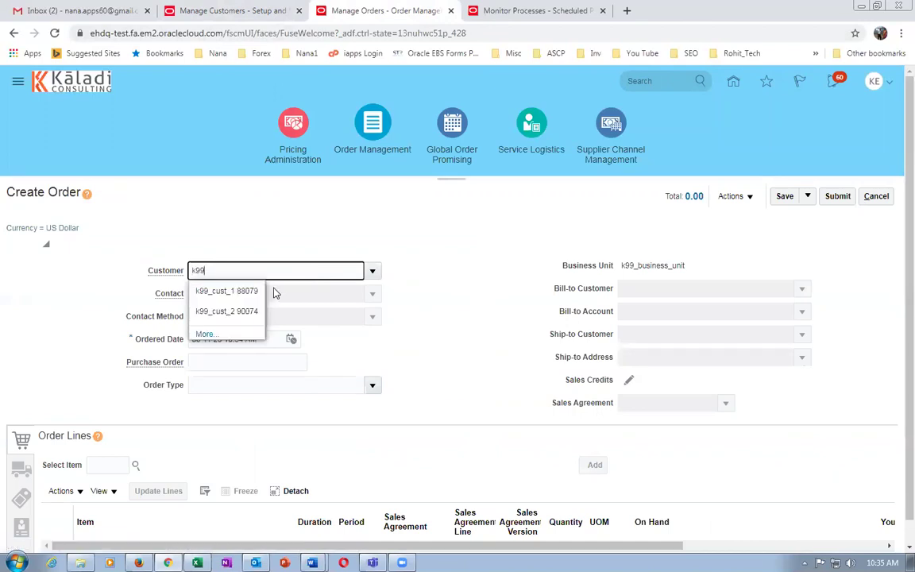
left_click(219, 293)
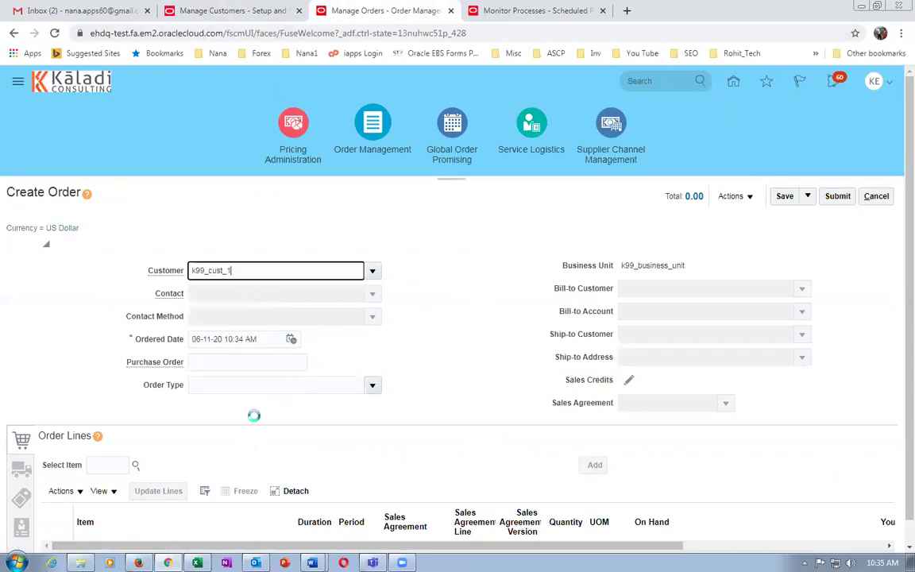
left_click(109, 442)
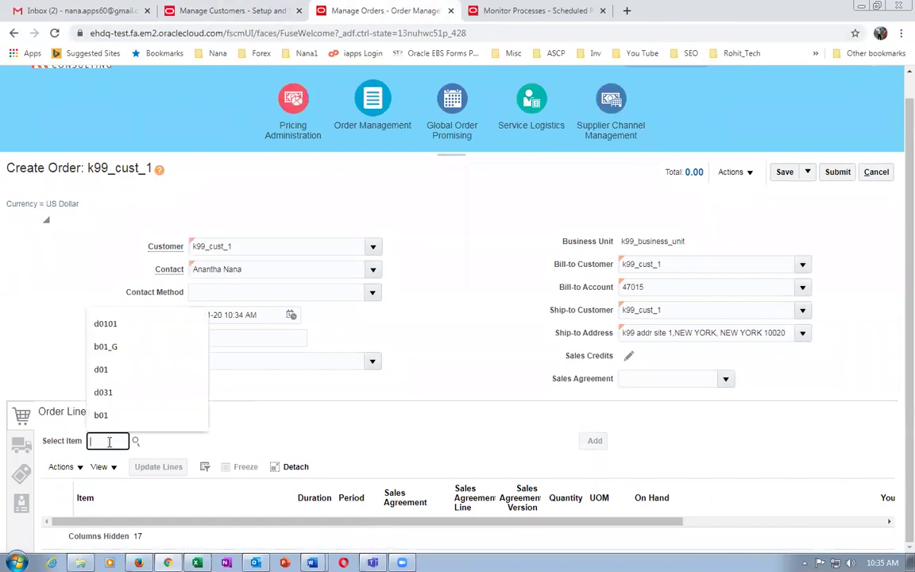
type("k99_1")
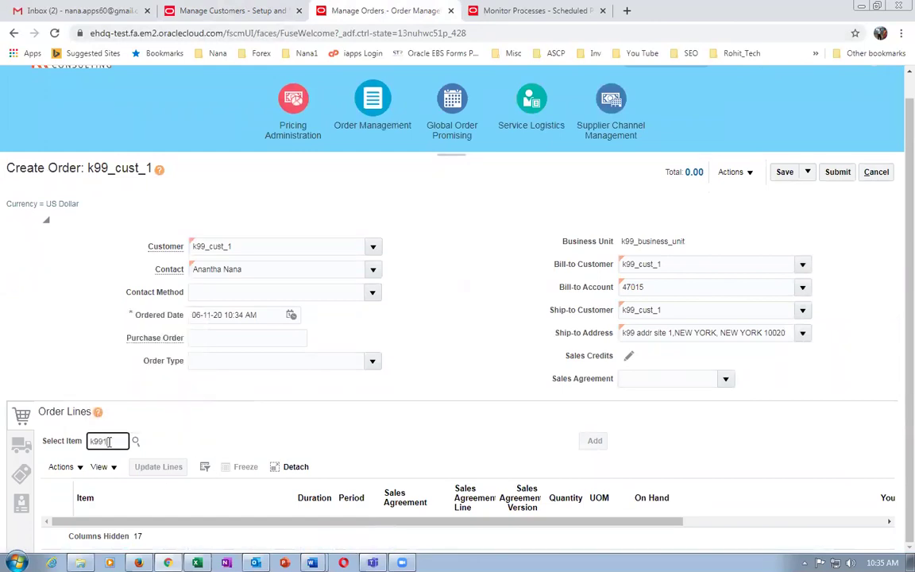
key("Tab")
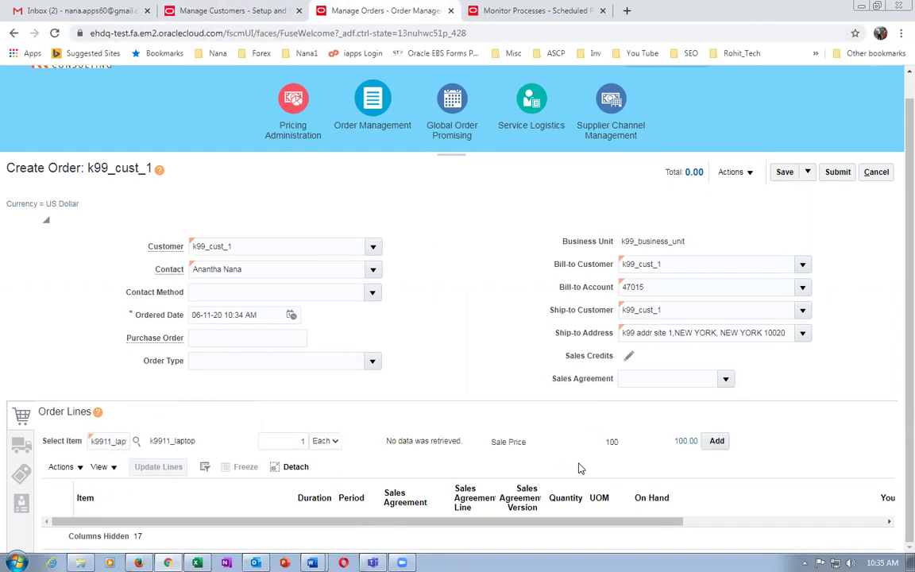
left_click(286, 441)
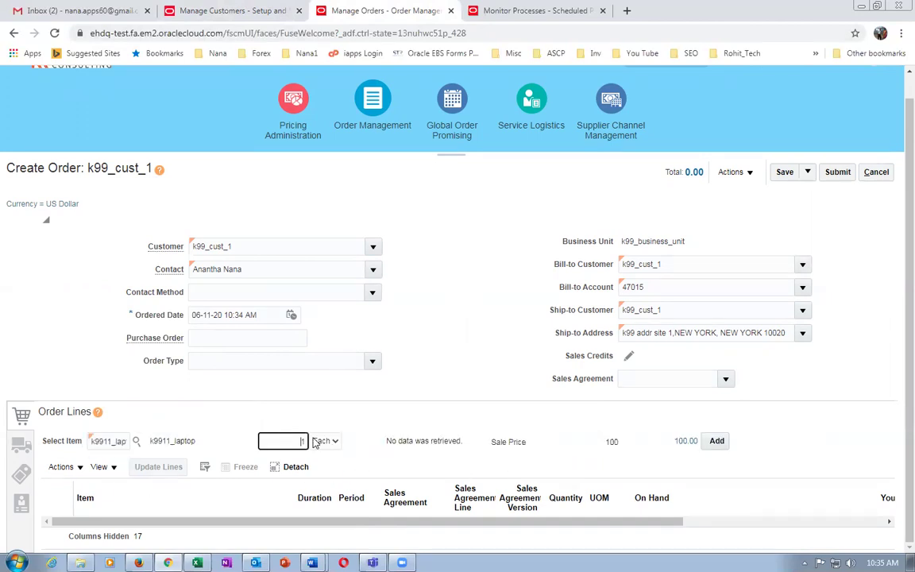
type("12")
key("Tab")
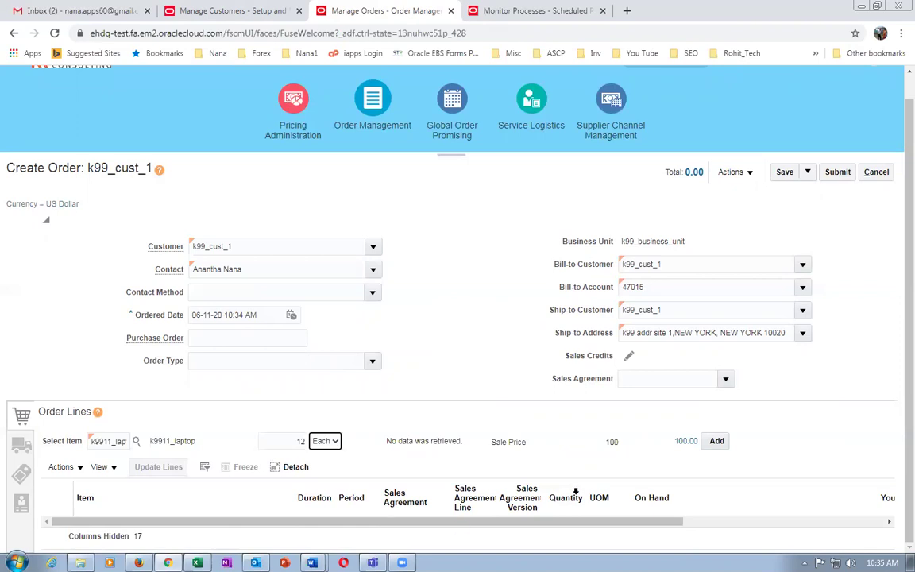
left_click(717, 442)
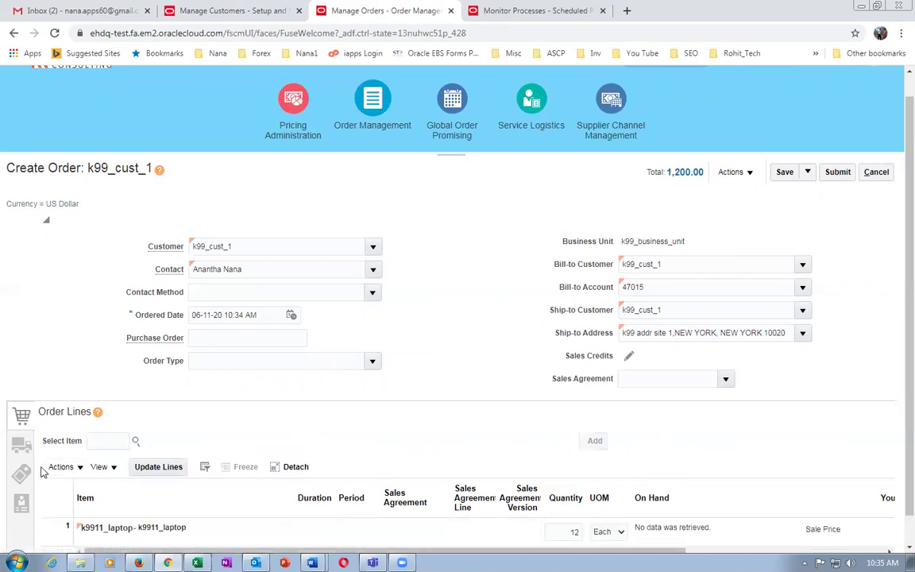
Set the shipment's supply warehouse to K991 - K99_CHILD_1.
left_click(19, 448)
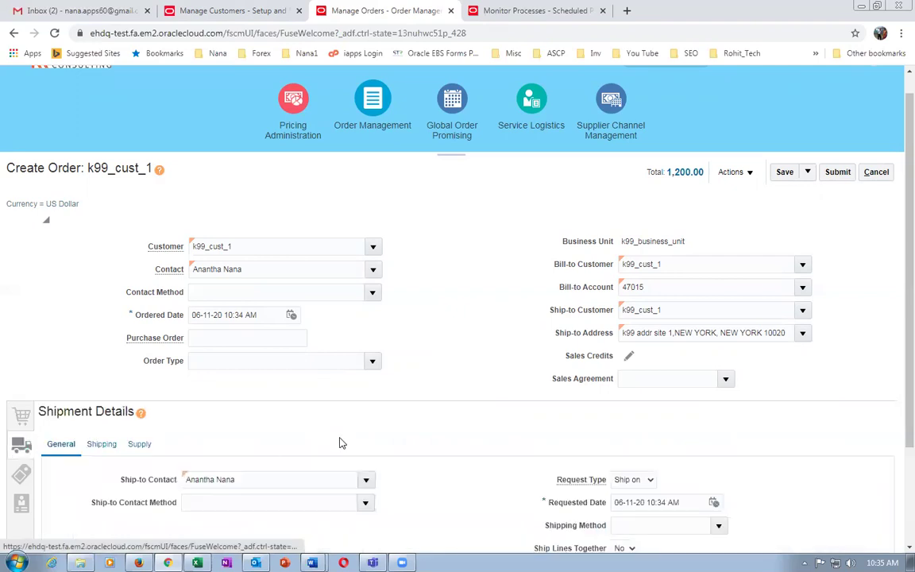
left_click(143, 452)
scroll(282, 443, "down", 1)
scroll(280, 447, "down", 2)
left_click(234, 377)
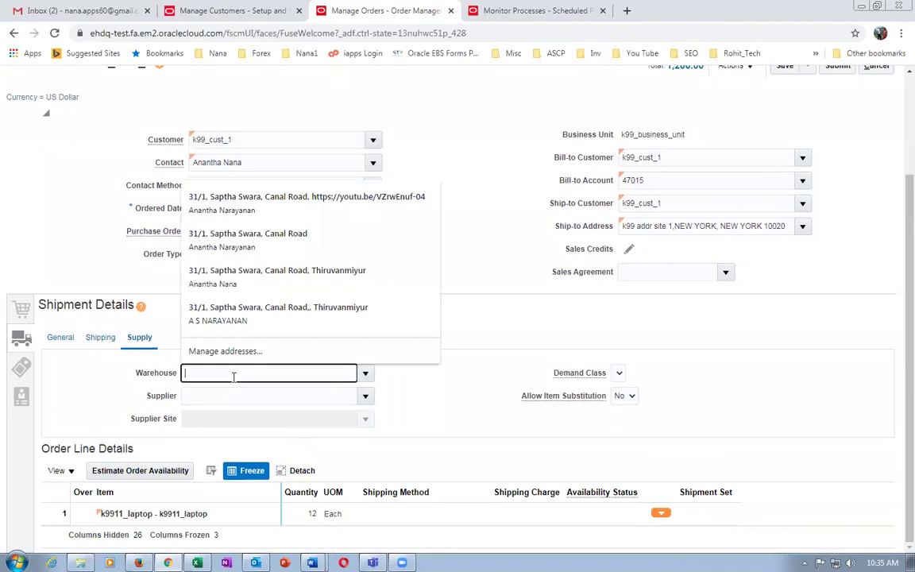
type("K")
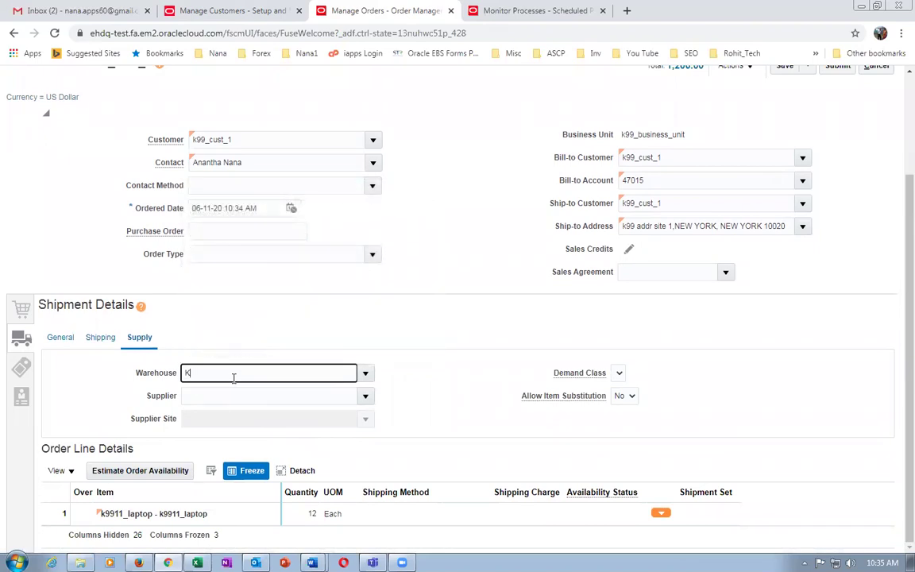
type("991")
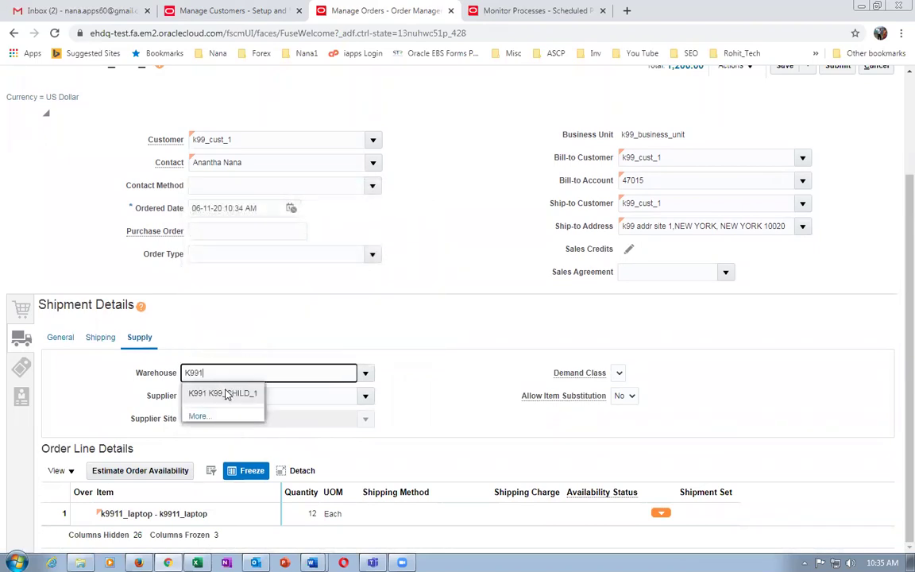
left_click(226, 394)
Save sales order 10010 as a draft and submit it.
scroll(577, 363, "up", 4)
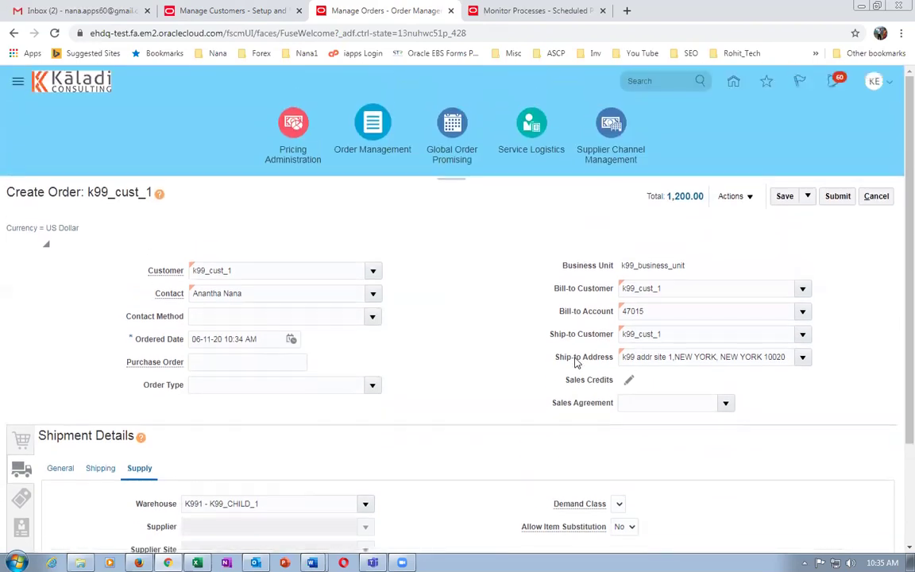
left_click(785, 196)
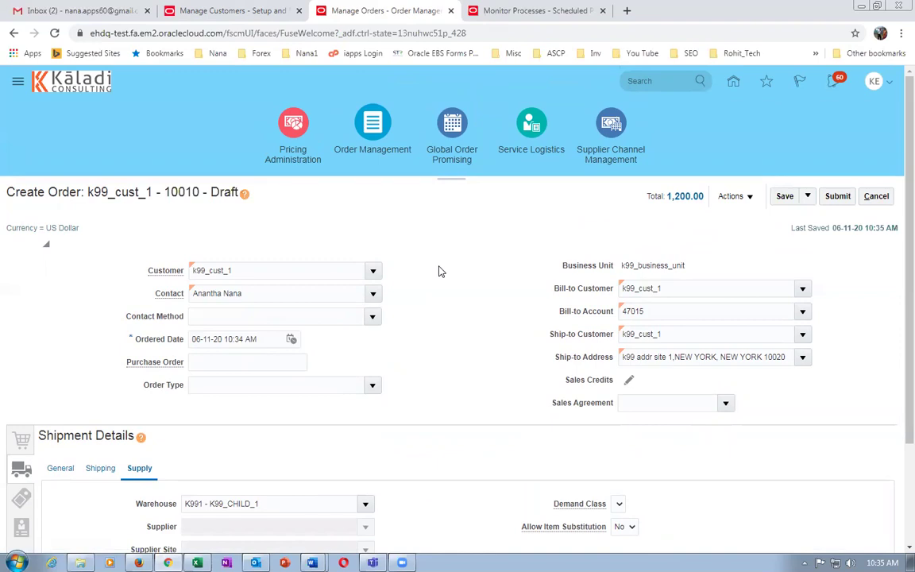
scroll(454, 268, "down", 3)
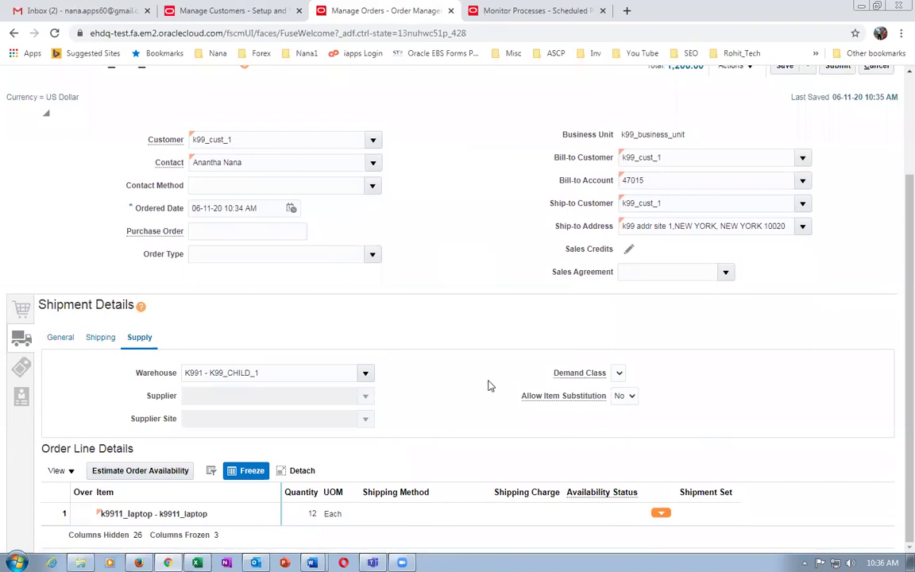
scroll(556, 326, "up", 3)
left_click(838, 196)
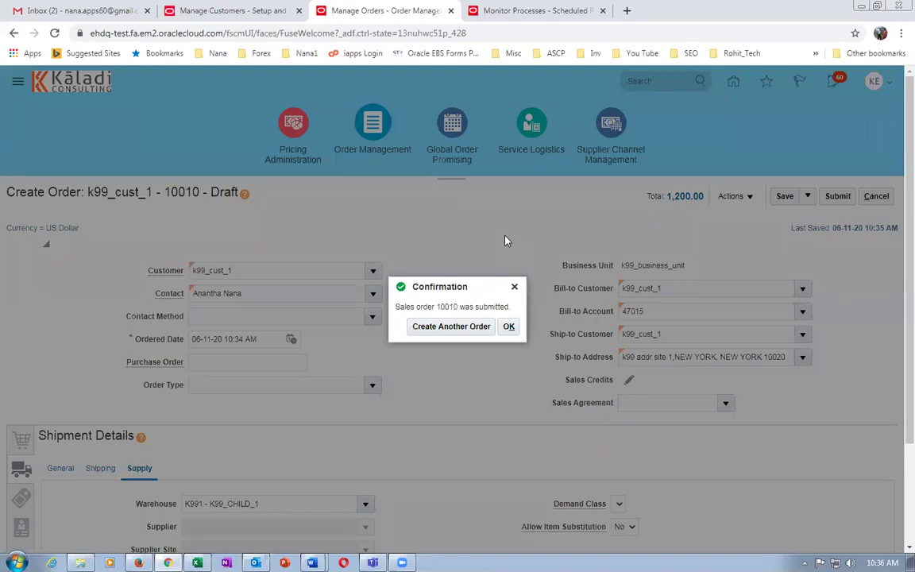
Refresh order 10010 until its laptop line shows Reserved, then return to Manage Customers.
left_click(510, 326)
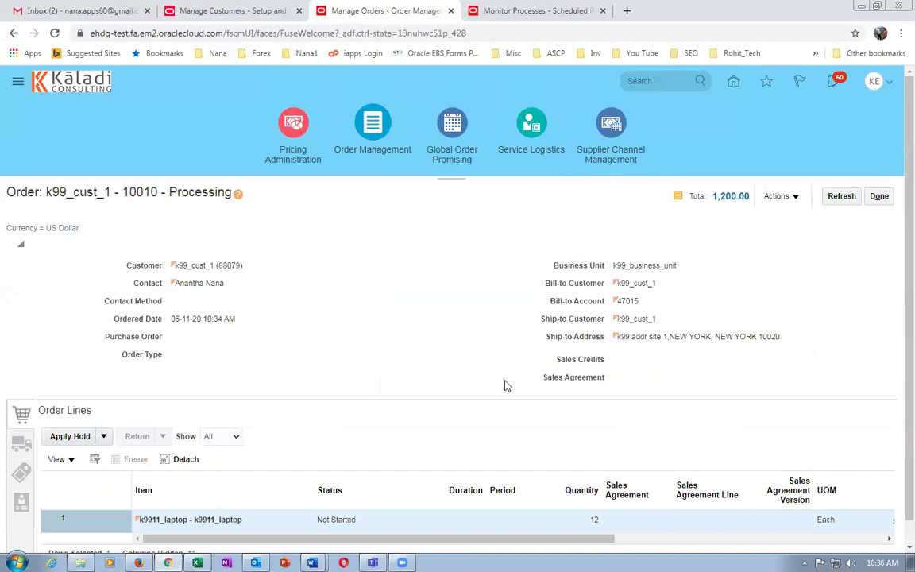
left_click(841, 196)
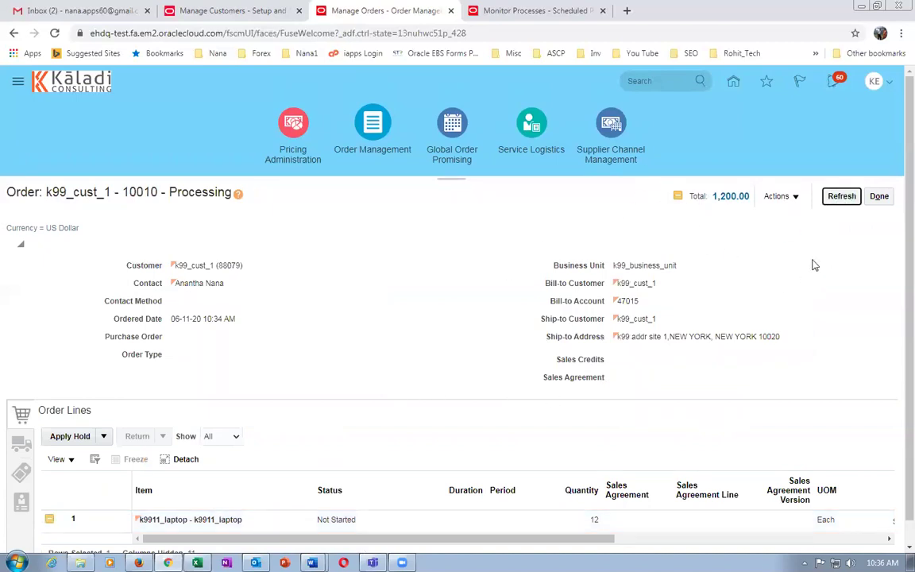
left_click(843, 199)
left_click(843, 198)
left_click(843, 198)
left_click(842, 198)
left_click(843, 198)
left_click(842, 198)
left_click(842, 198)
left_click(843, 198)
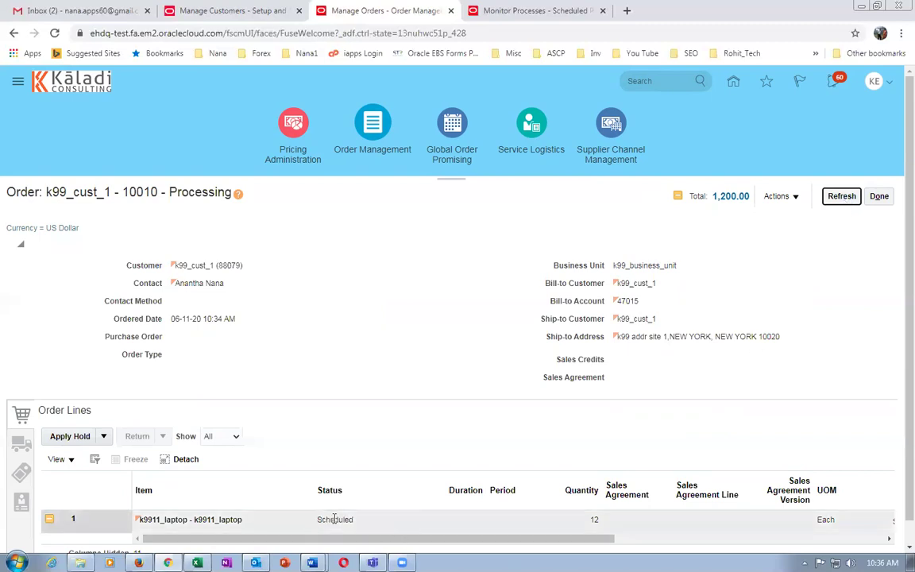
left_click(843, 198)
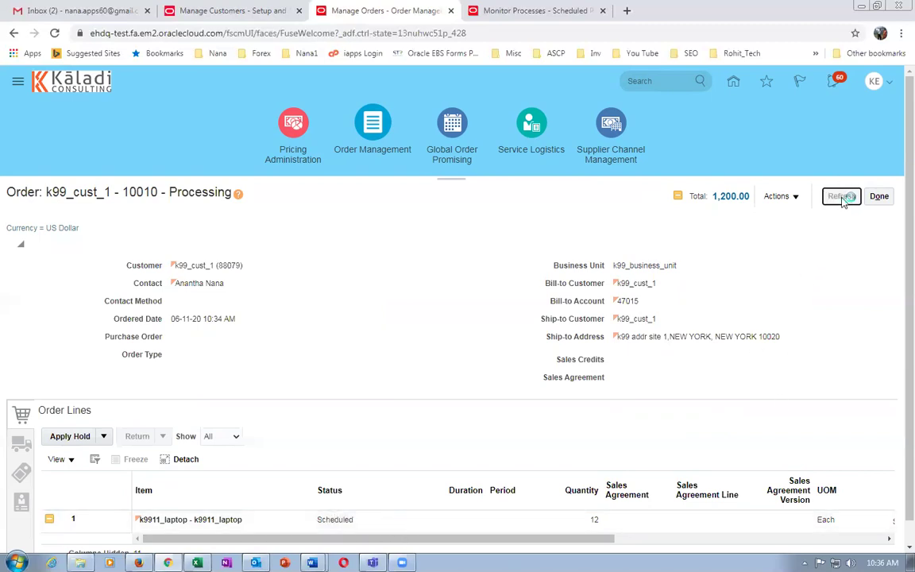
left_click(844, 200)
left_click(844, 200)
left_click(844, 201)
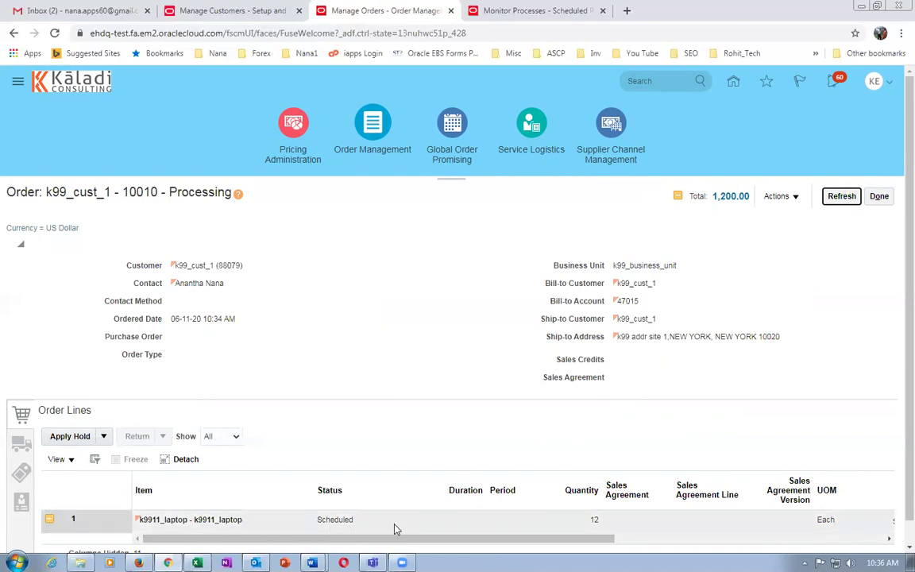
left_click(844, 198)
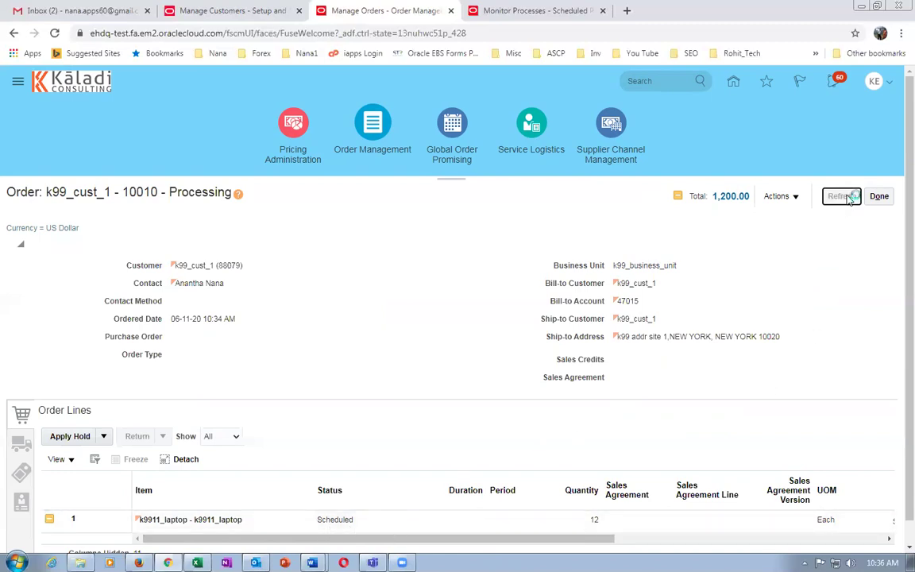
left_click(844, 198)
left_click(847, 200)
left_click(847, 200)
left_click(847, 200)
left_click(847, 200)
left_click(840, 198)
left_click(838, 199)
left_click(837, 200)
left_click(837, 201)
left_click(837, 201)
left_click(836, 200)
left_click(837, 200)
left_click(840, 196)
left_click(838, 201)
left_click(839, 199)
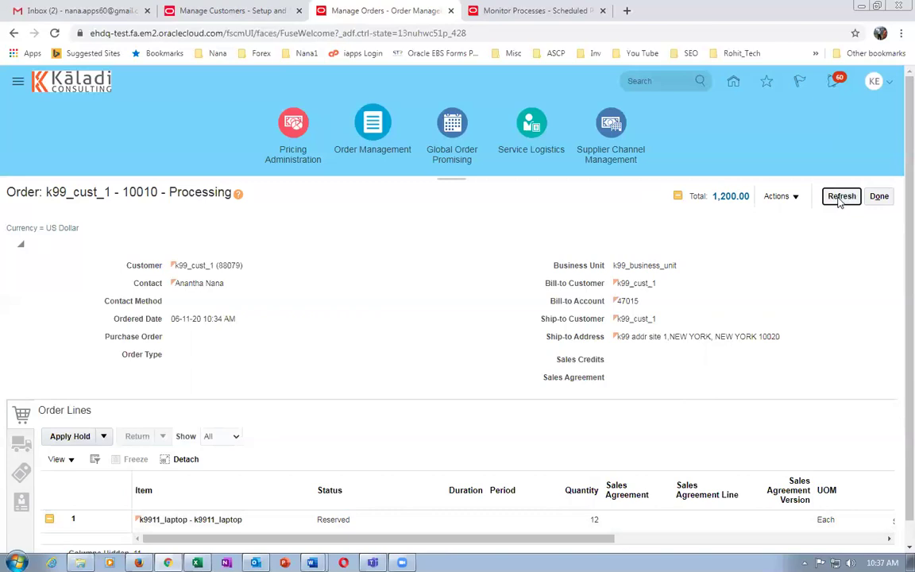
left_click(840, 200)
left_click(840, 201)
left_click(840, 200)
left_click(840, 200)
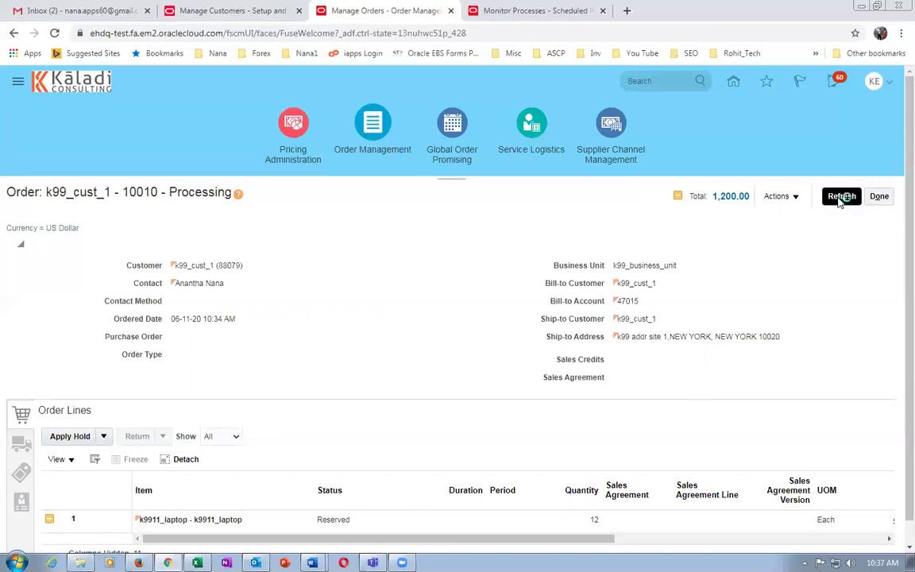
left_click(840, 200)
left_click(840, 201)
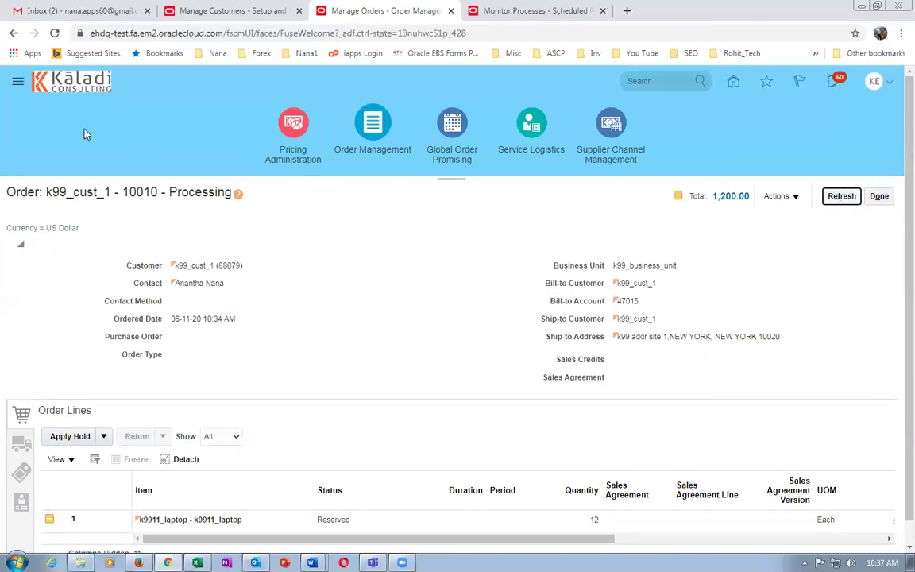
left_click(206, 15)
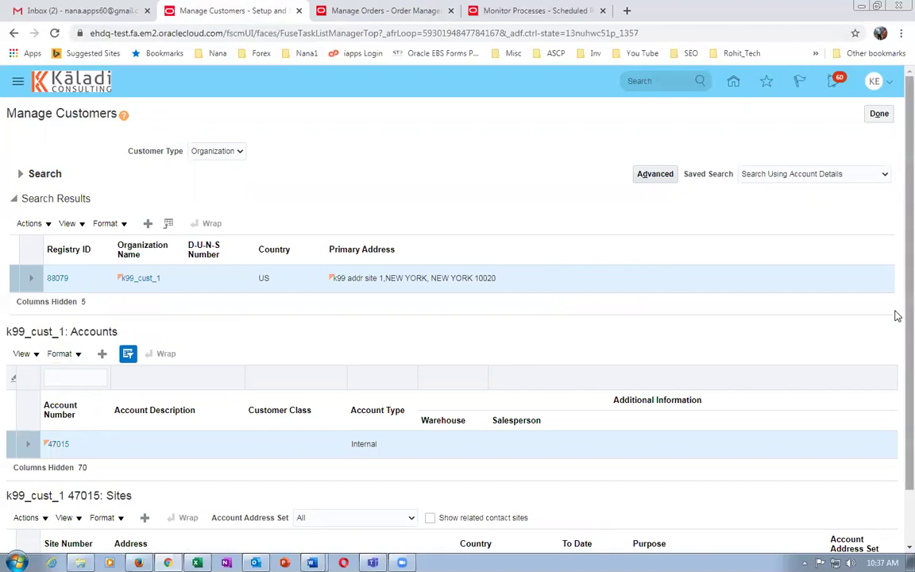
Review account 47015's credit profile details, including currency settings and credit limits.
scroll(895, 326, "down", 1)
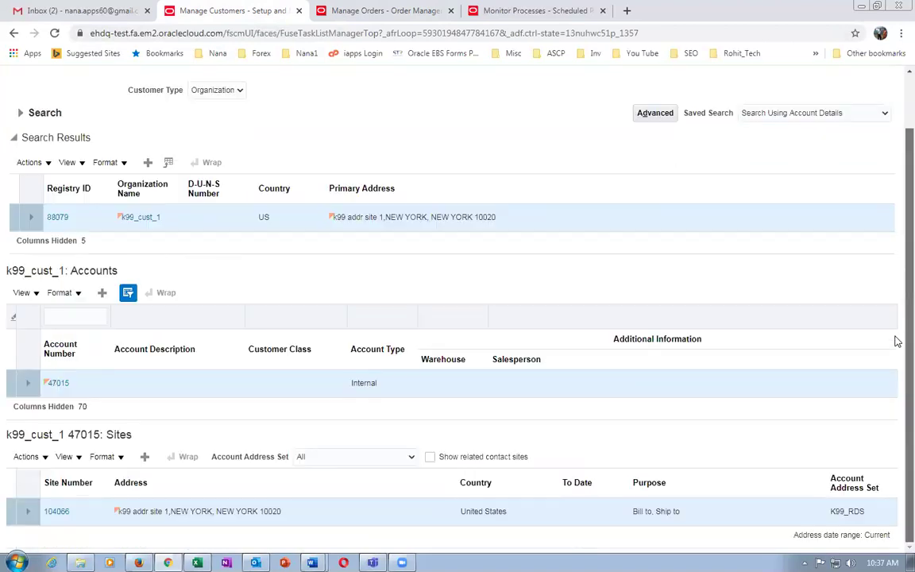
left_click(57, 384)
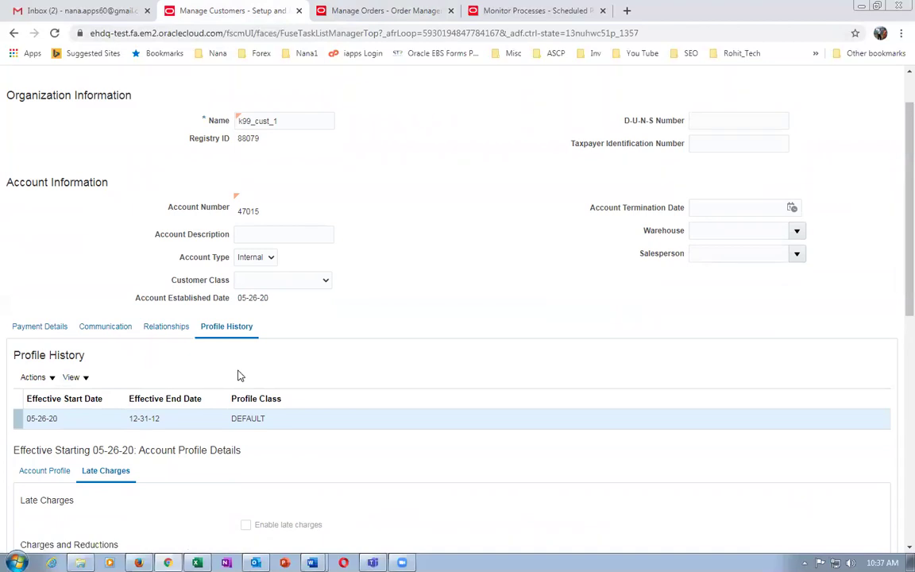
scroll(241, 376, "down", 3)
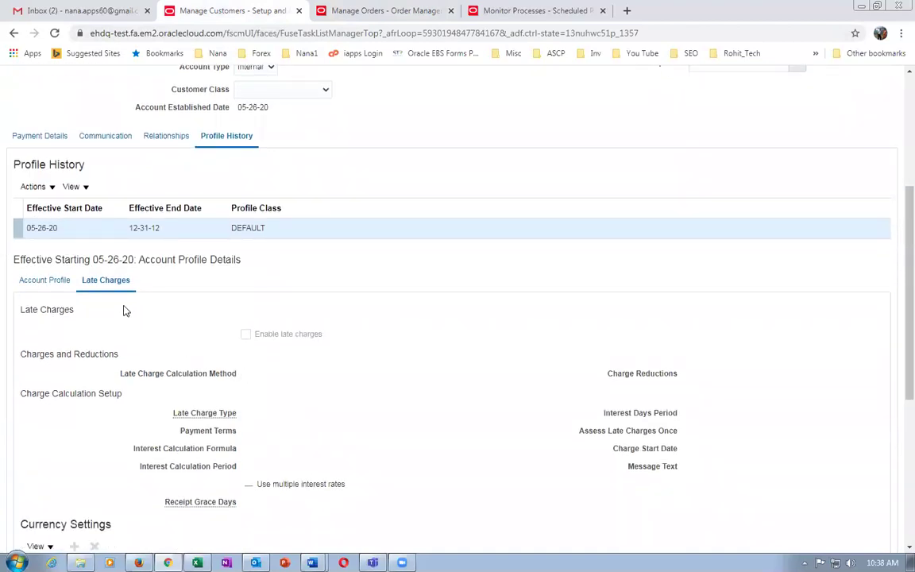
scroll(204, 362, "down", 3)
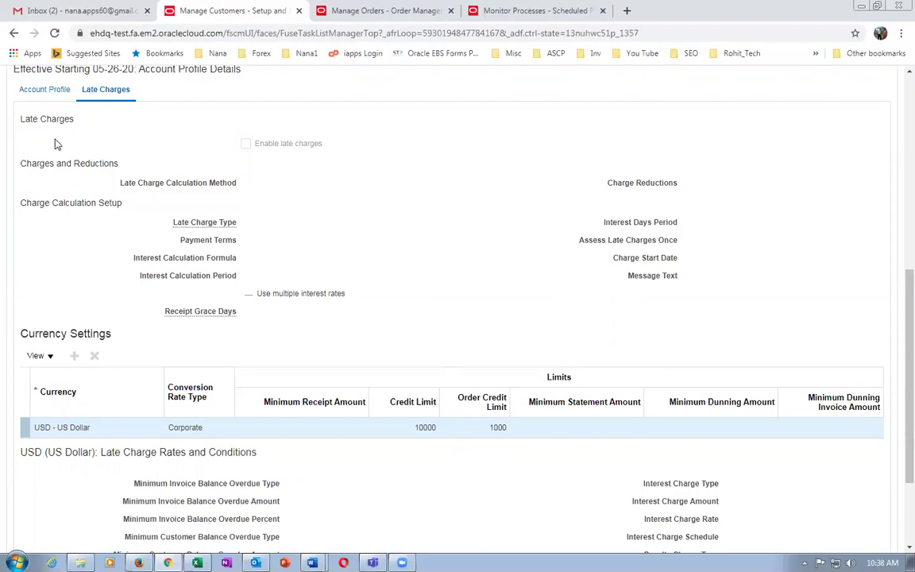
left_click(35, 91)
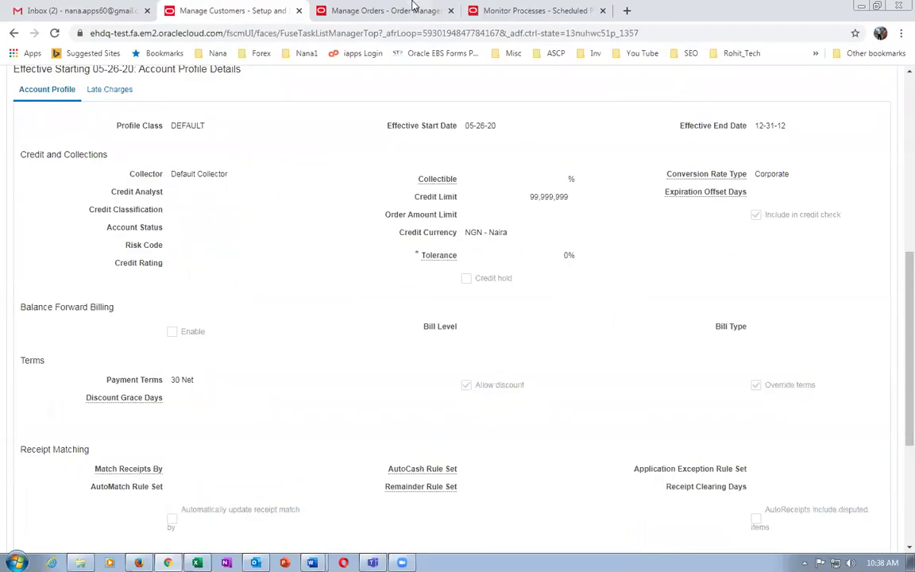
Refresh order 10010 to confirm its line is Awaiting Shipping, then close the order.
left_click(342, 11)
left_click(842, 197)
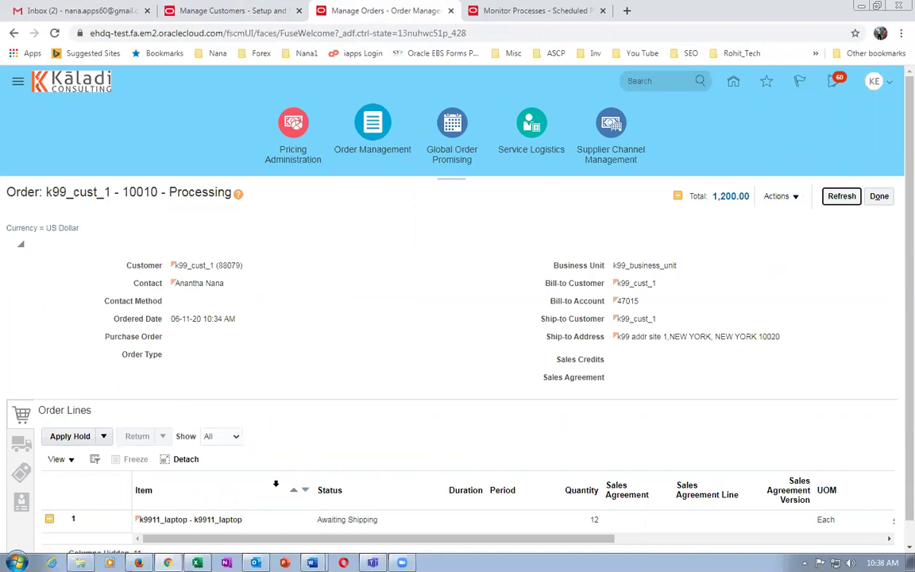
left_click(885, 196)
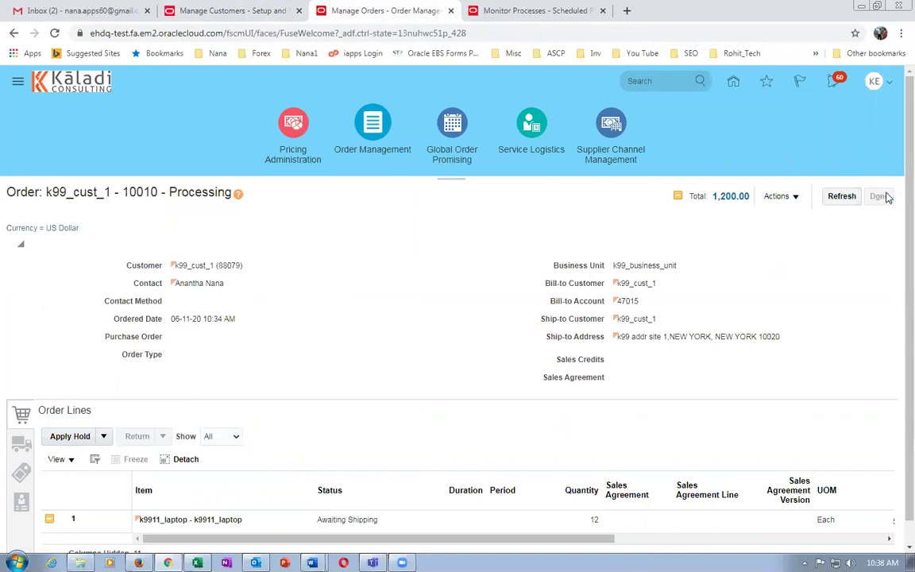
Go from the home page to Supply Chain Planning and open the Plan Inputs work area.
left_click(875, 84)
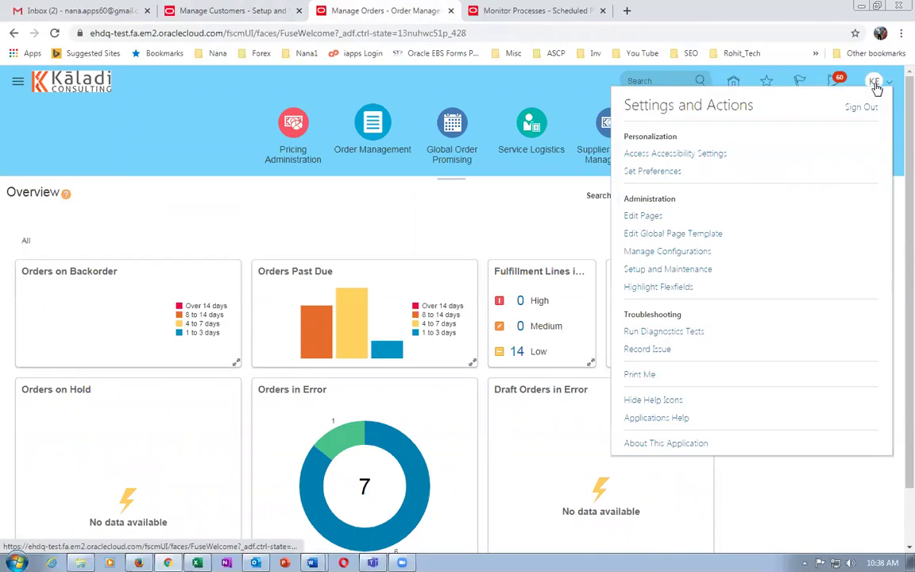
left_click(99, 143)
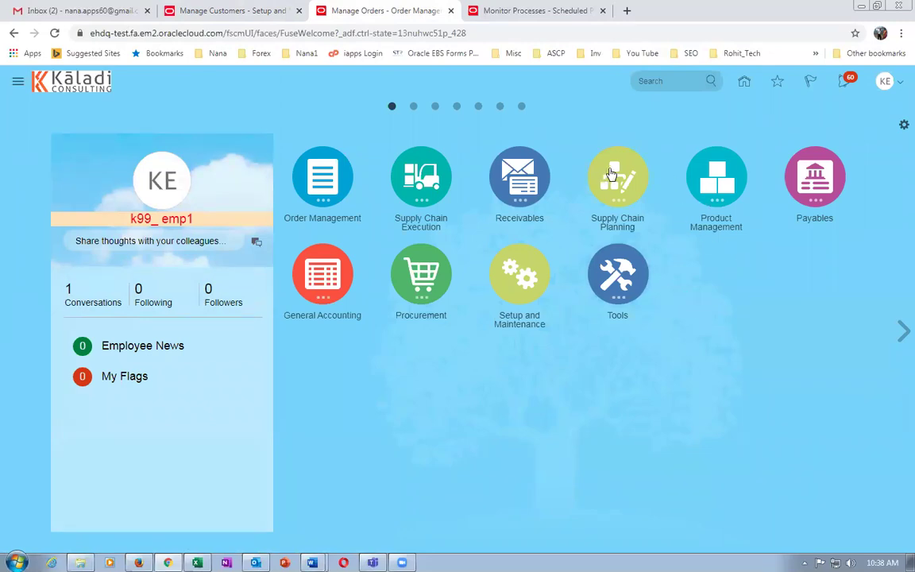
left_click(628, 185)
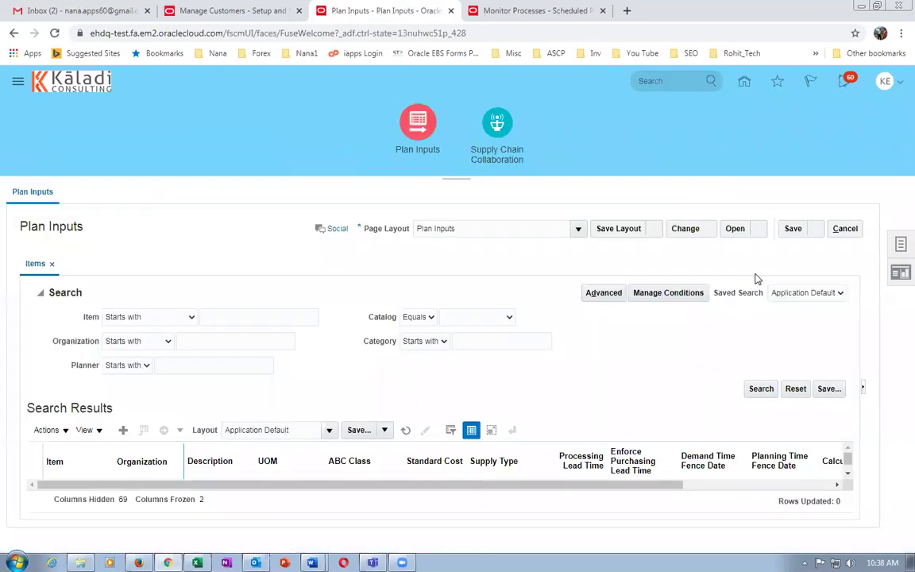
left_click(901, 244)
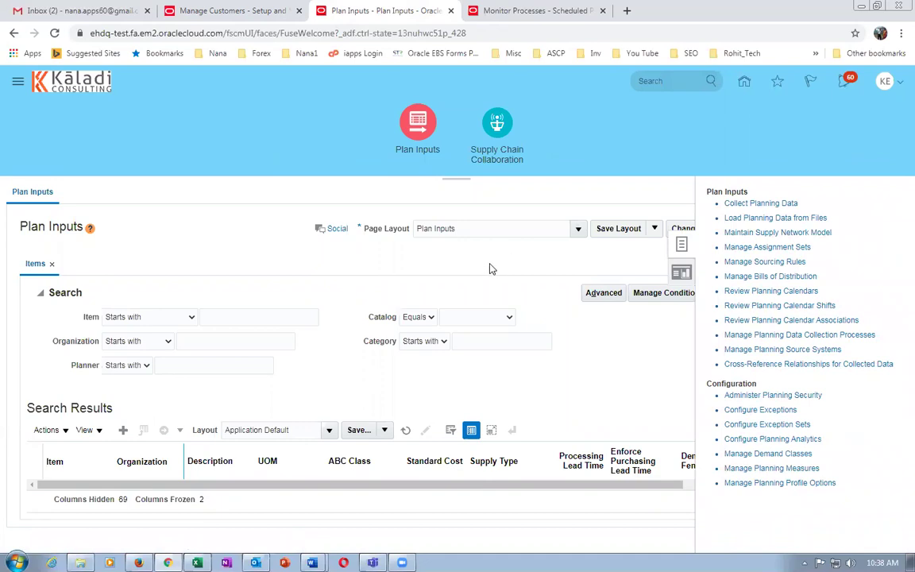
Submit a Targeted Collect Planning Data run from source system OPS for only the Customer entity.
left_click(733, 206)
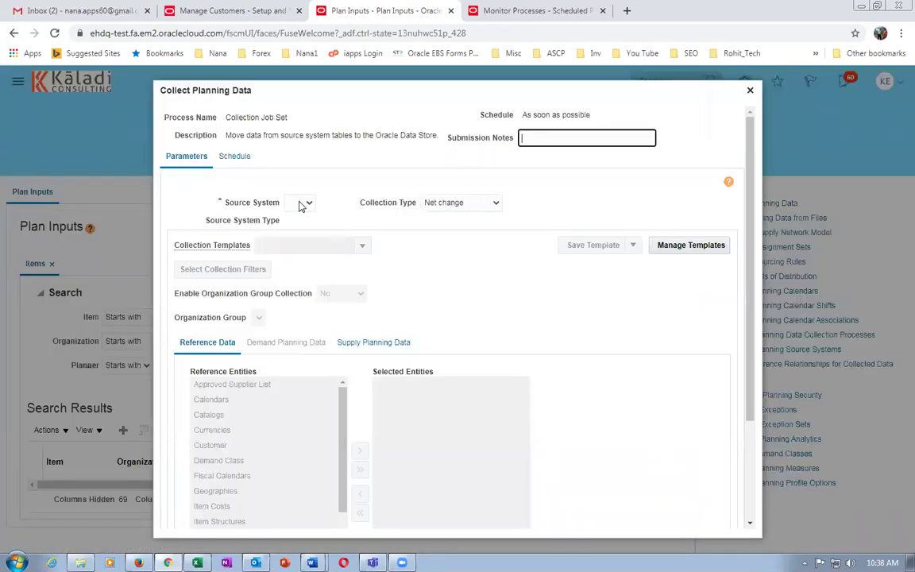
left_click(301, 202)
left_click(298, 226)
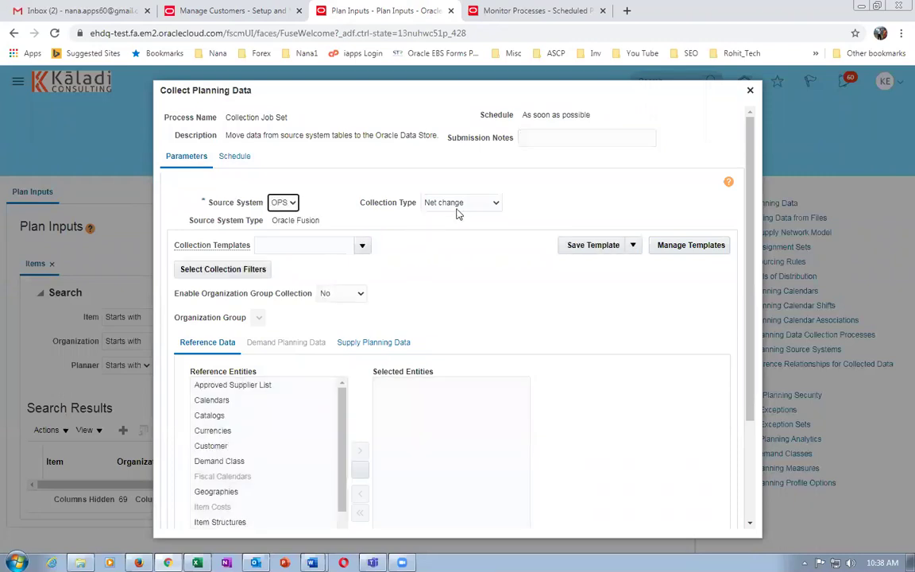
left_click(459, 205)
left_click(445, 226)
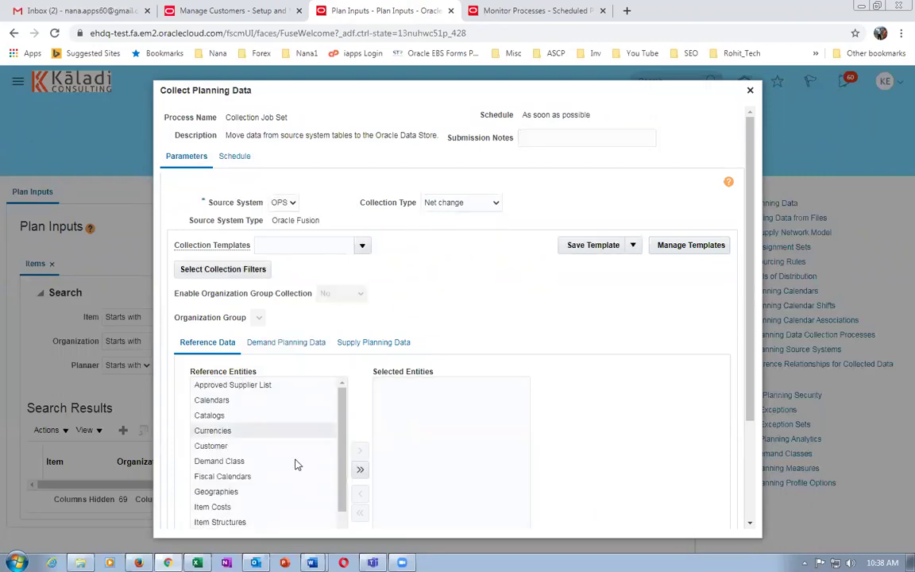
left_click(236, 447)
left_click(360, 451)
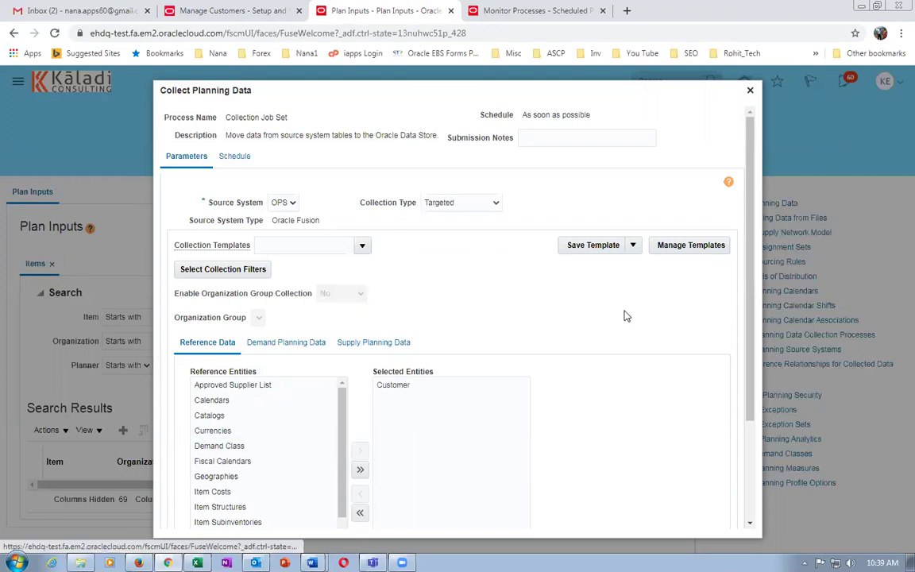
scroll(625, 315, "down", 2)
left_click(685, 525)
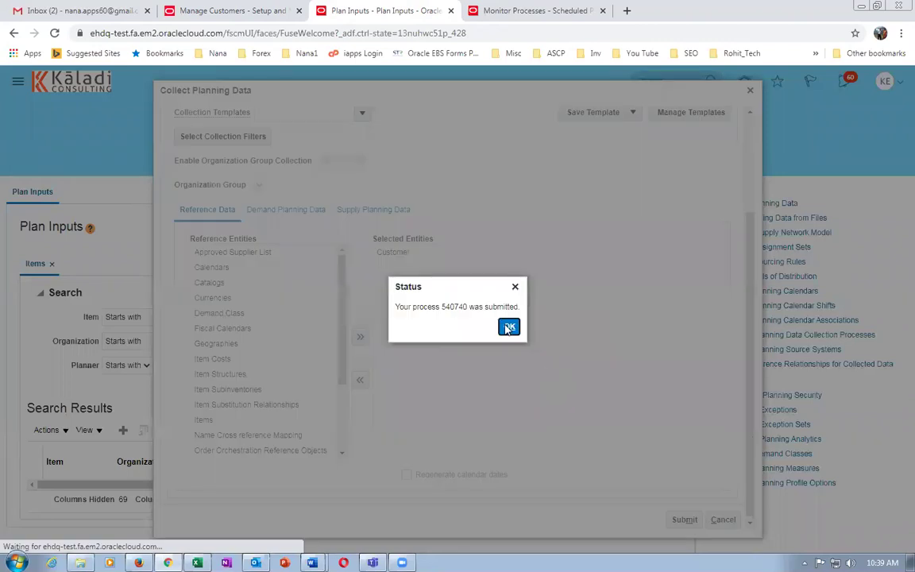
left_click(509, 327)
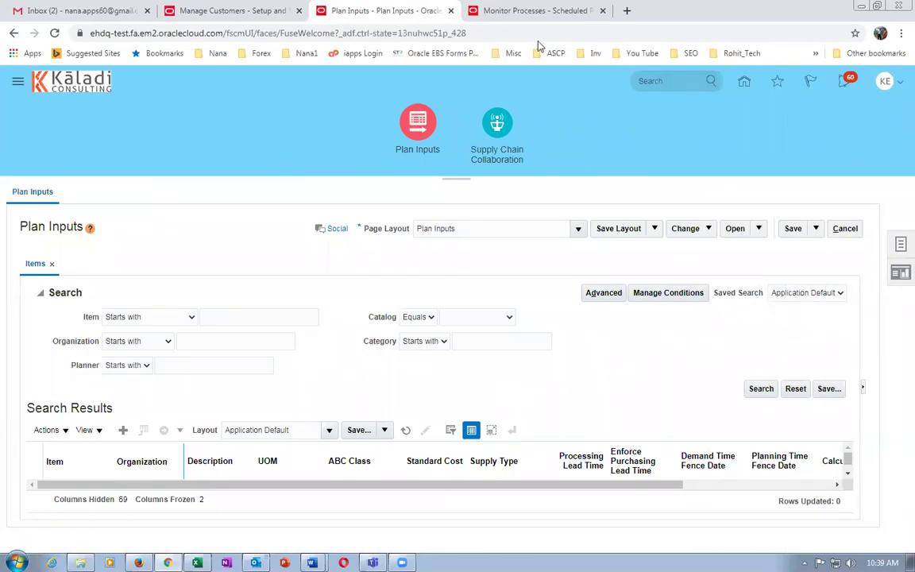
Switch to the Monitor Processes tab and duplicate it.
left_click(476, 10)
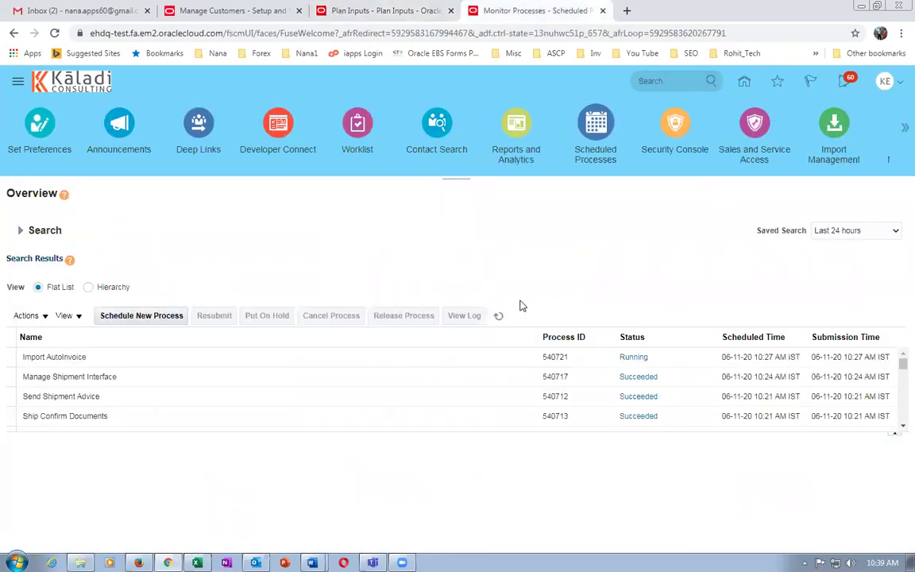
right_click(534, 15)
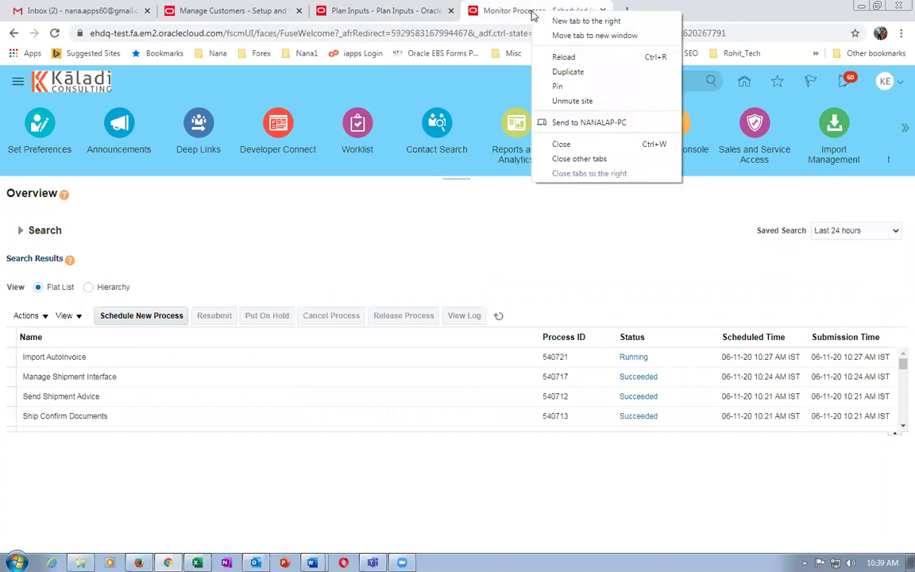
left_click(557, 70)
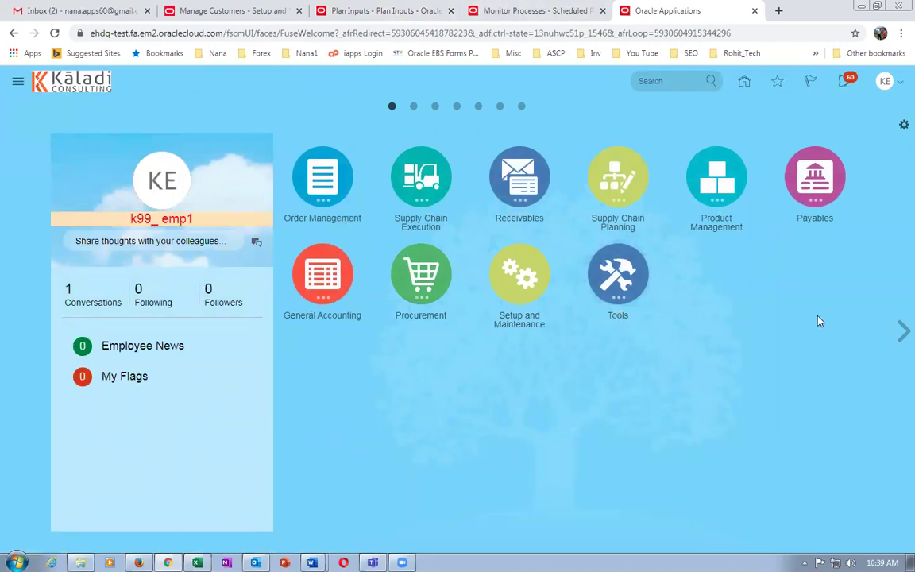
Refresh the scheduled processes until statistics gathering starts, then return to the customer's profile.
left_click(493, 11)
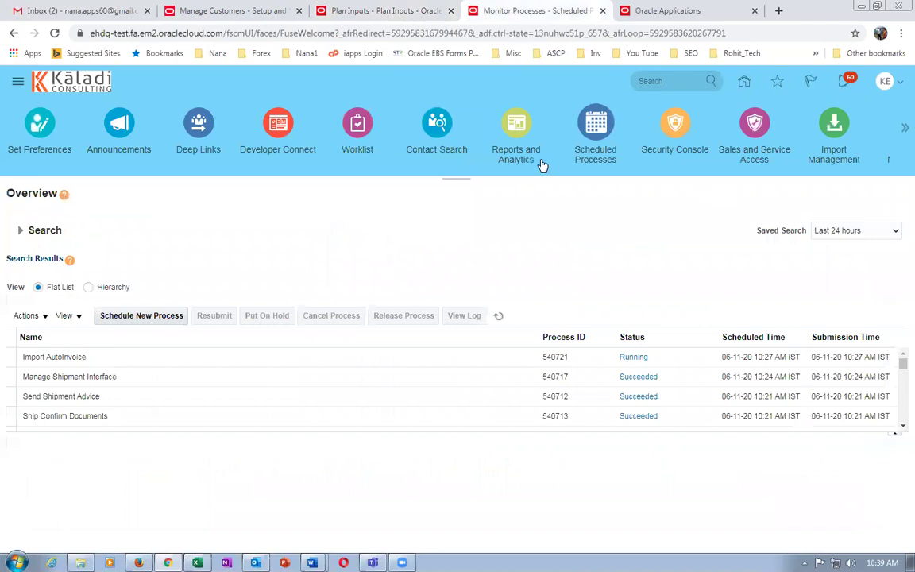
left_click(498, 317)
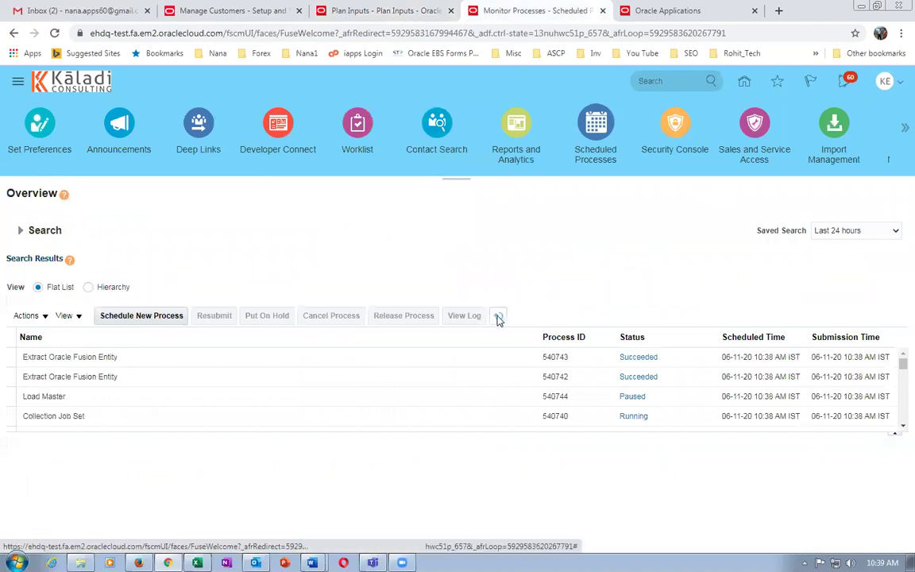
left_click(498, 318)
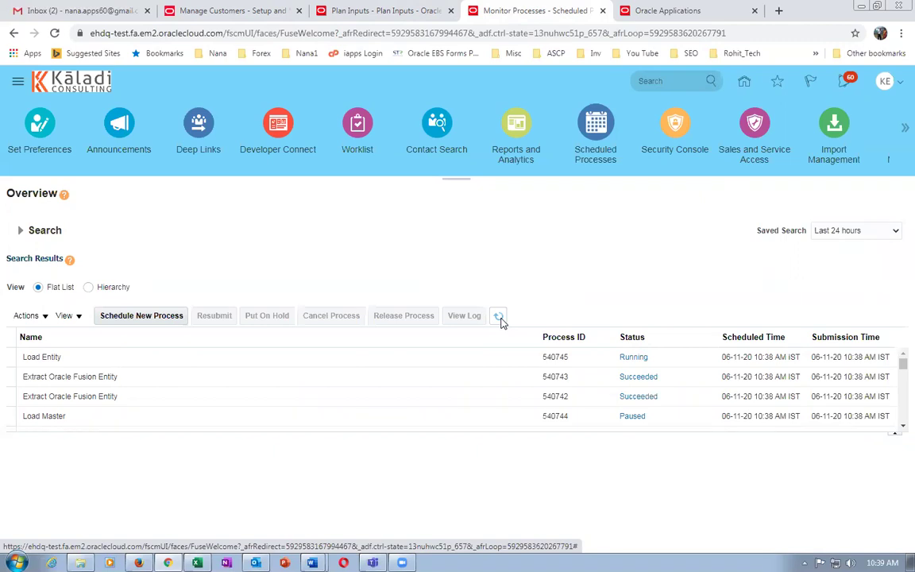
left_click(500, 318)
left_click(500, 317)
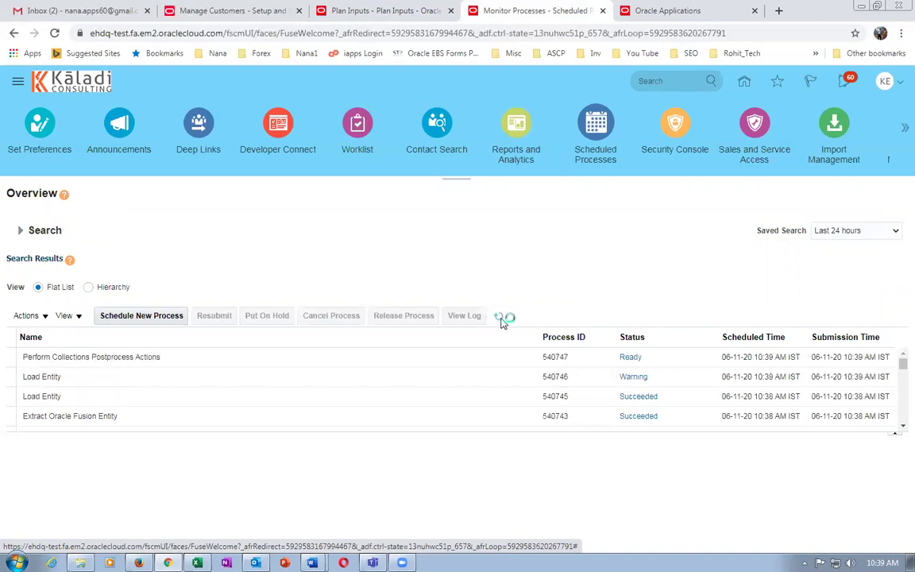
left_click(500, 319)
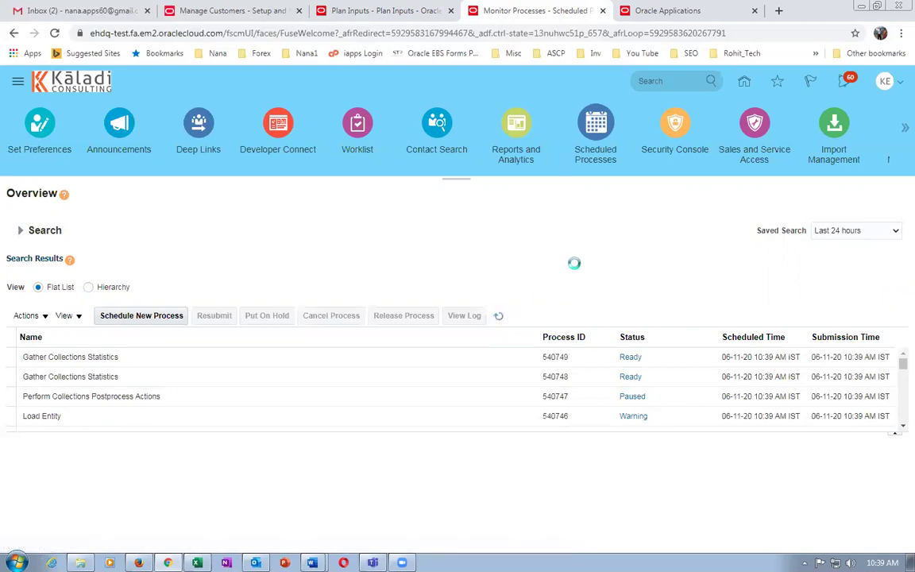
left_click(229, 11)
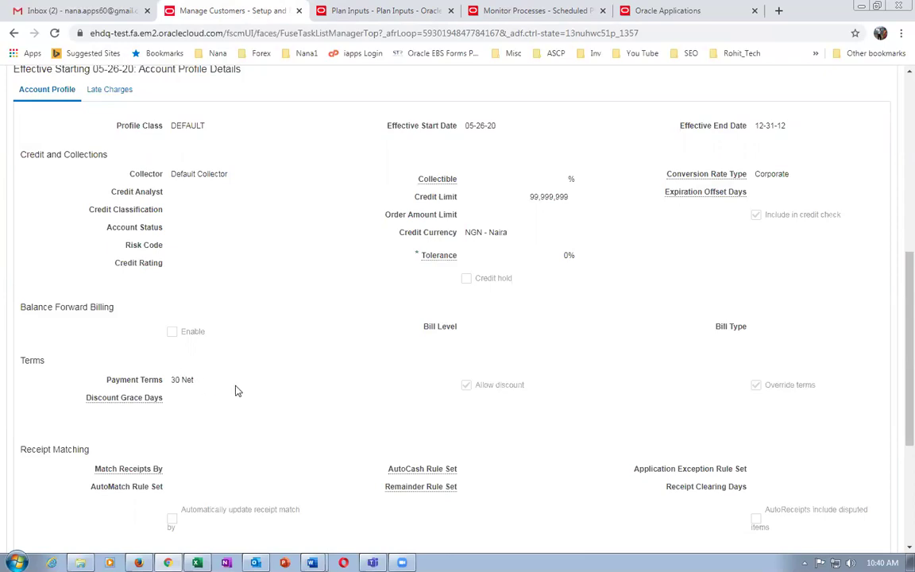
left_click_drag(194, 384, 159, 342)
left_click(193, 383)
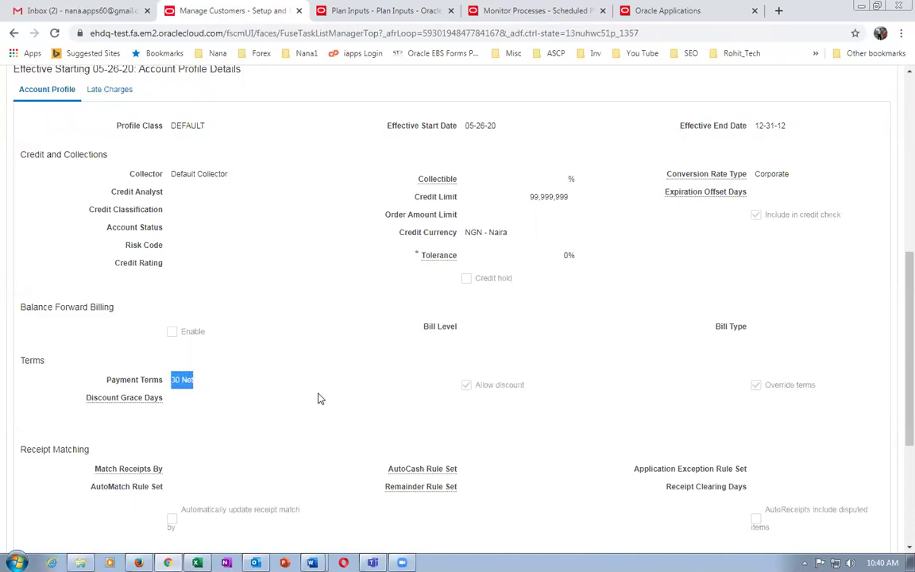
left_click(208, 386)
left_click(636, 10)
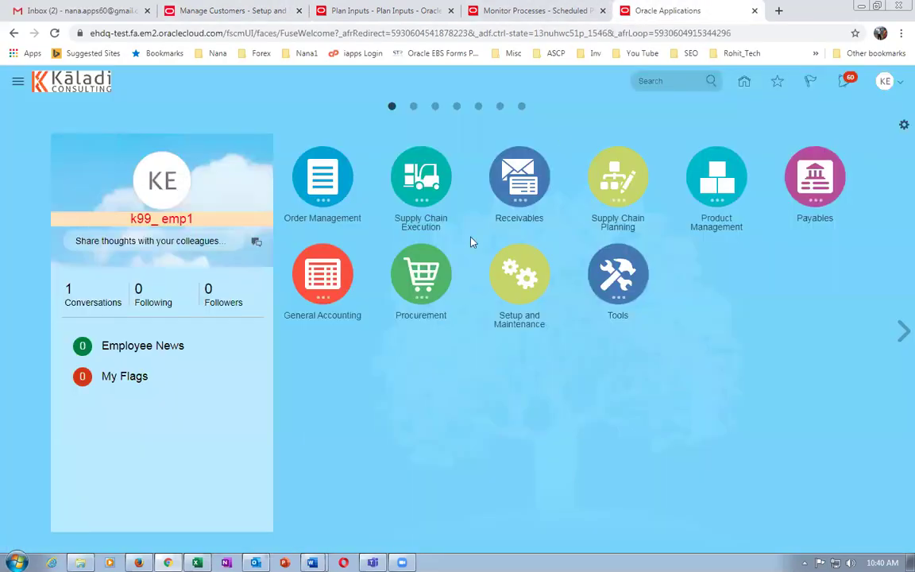
In Setup and Maintenance, search setup tasks for 'man%sales%app%'.
left_click(888, 82)
left_click(518, 323)
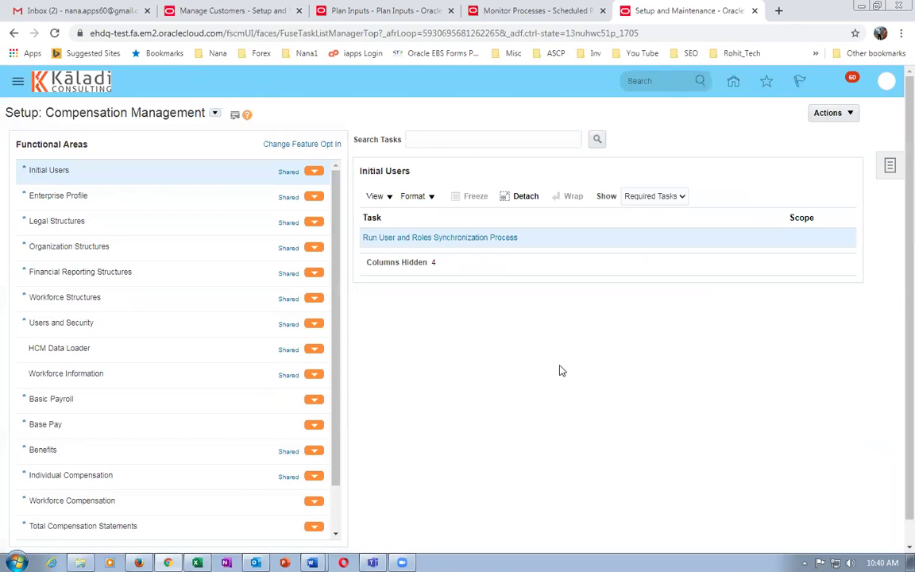
left_click(888, 169)
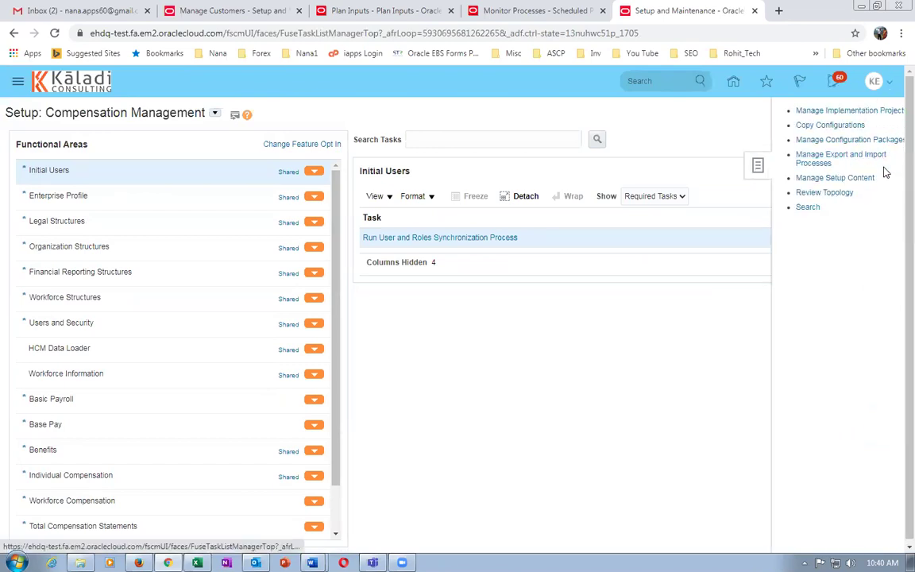
left_click(792, 209)
left_click(309, 140)
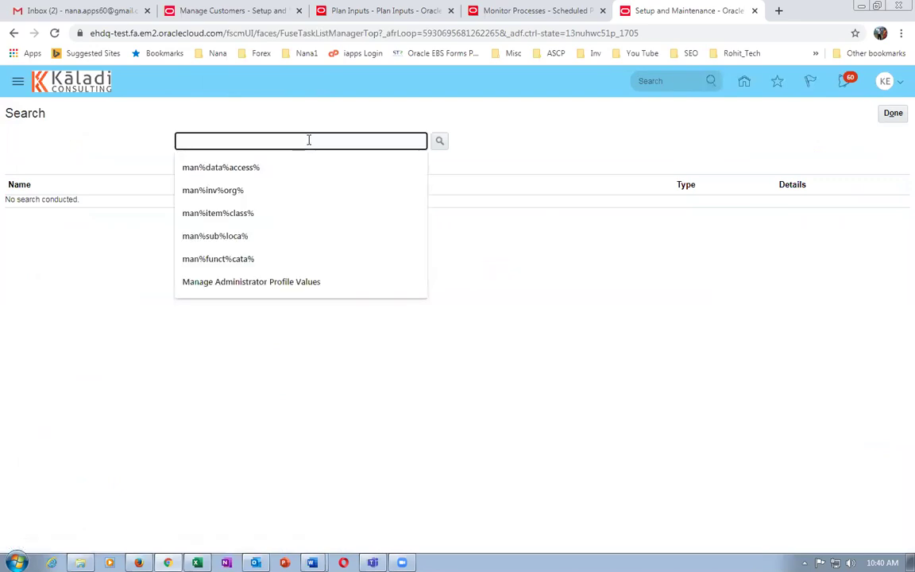
type("man%sales%app%")
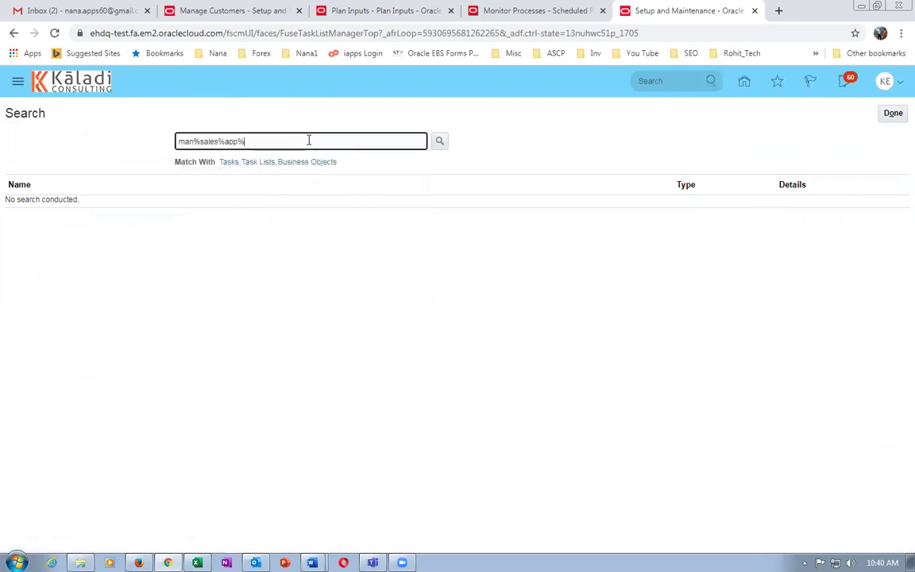
key("Return")
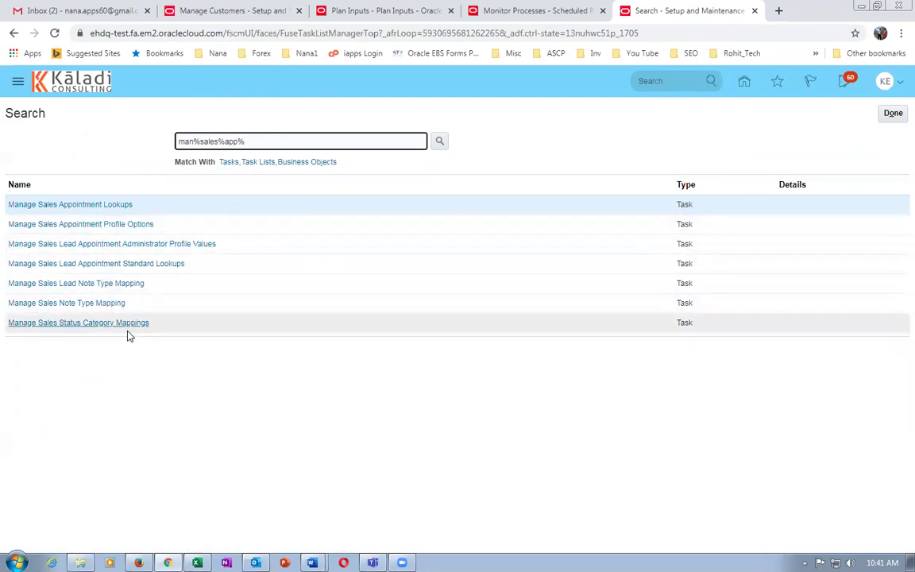
Refine the task search to 'man%%appro%' and scroll to Manage Order Approval Rules.
left_click_drag(246, 141, 240, 169)
key("Delete")
key("Delete")
key("Delete")
key("Delete")
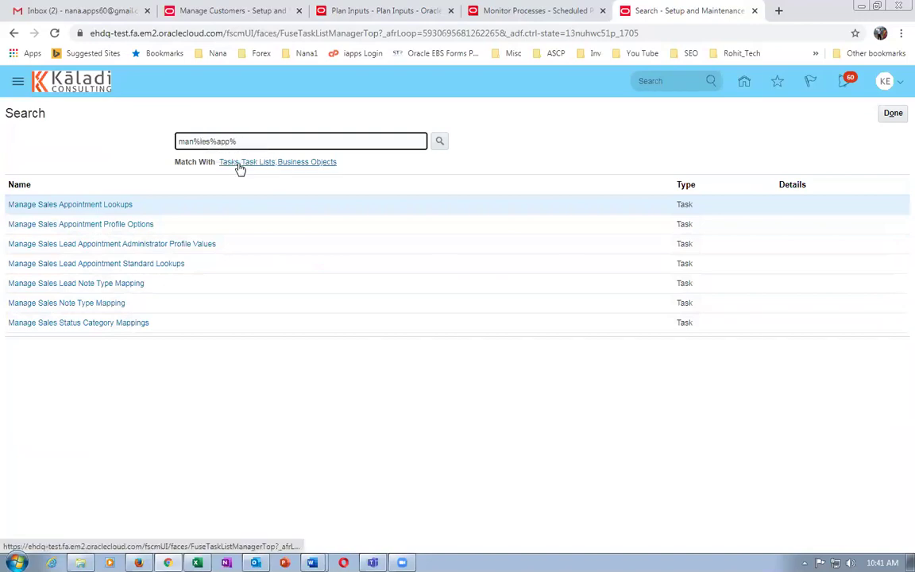
key("Delete")
type("ro")
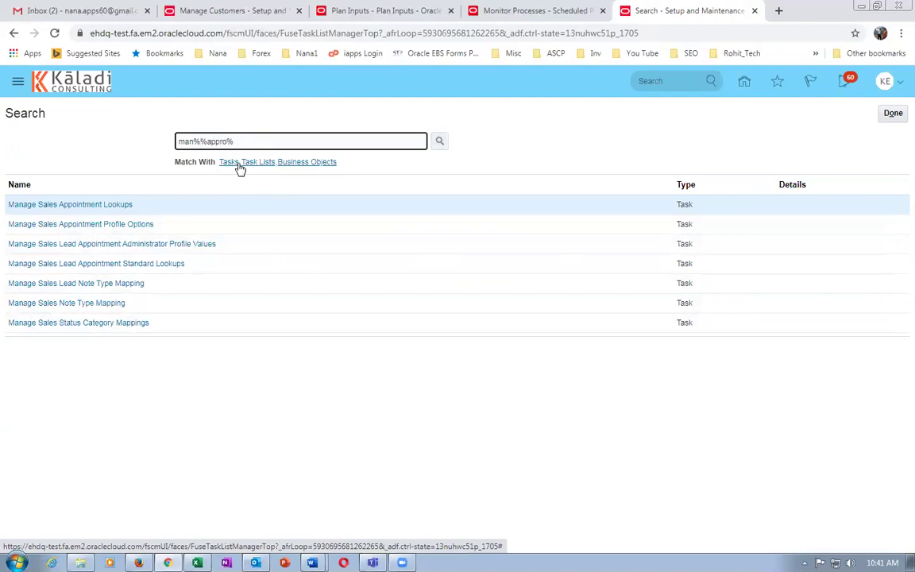
left_click(238, 164)
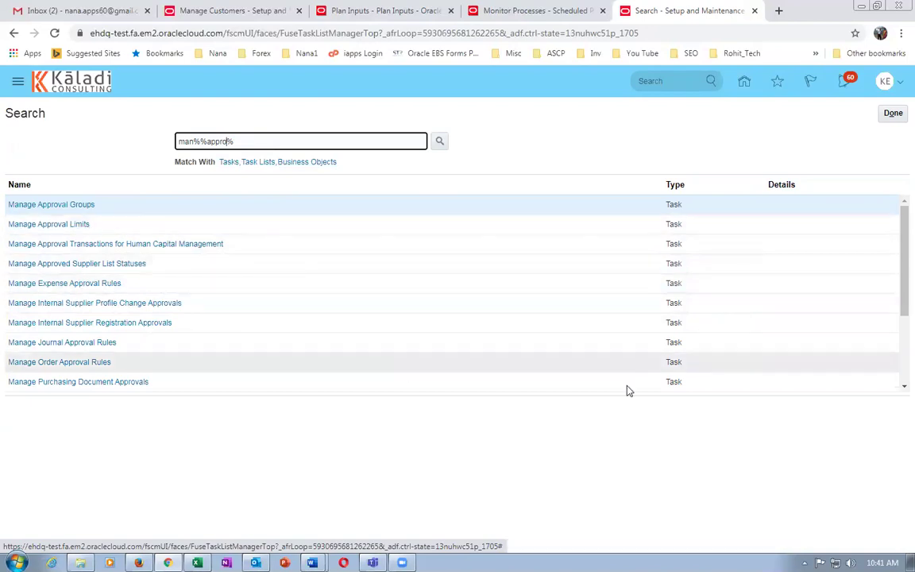
left_click_drag(896, 242, 896, 316)
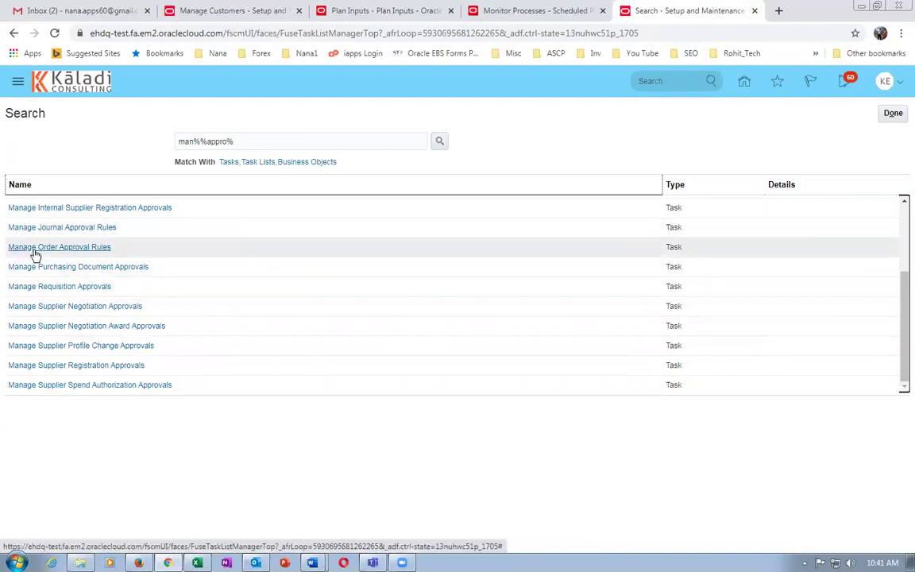
Create a new order approval rule with the condition Customer = k99_cust_1.
left_click(34, 249)
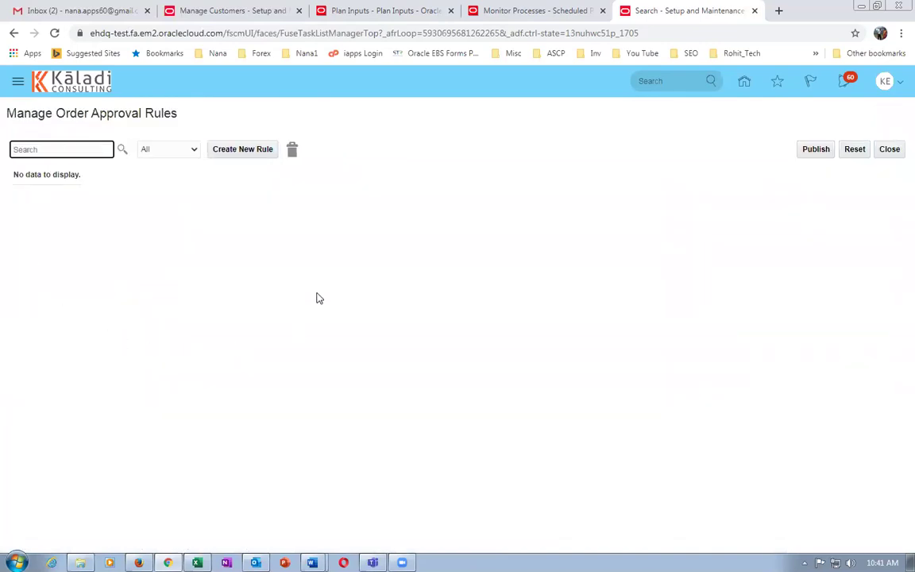
left_click(238, 149)
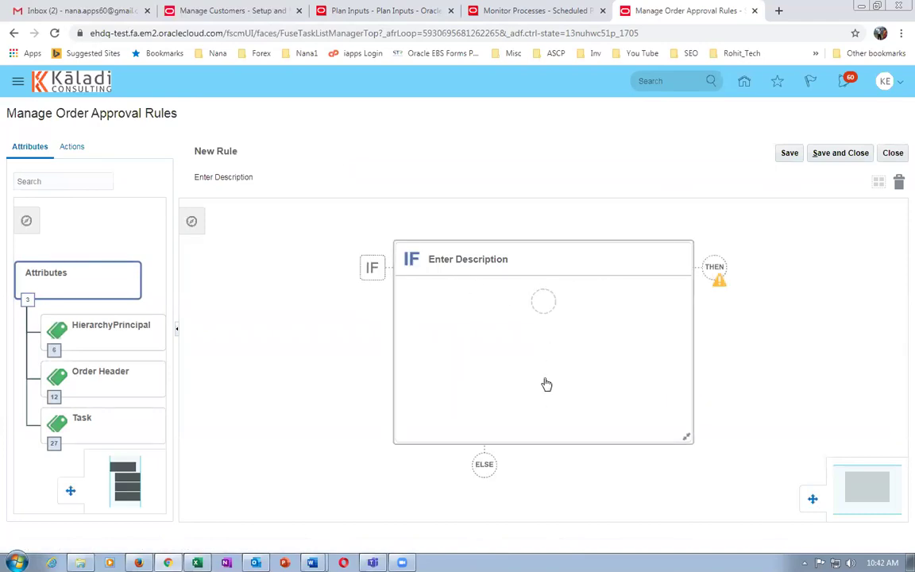
left_click(538, 307)
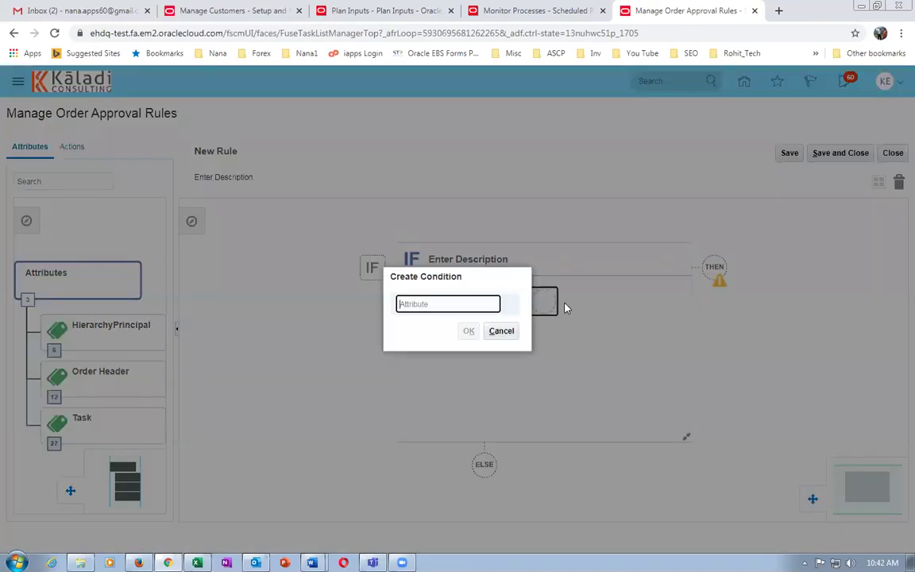
type("custom")
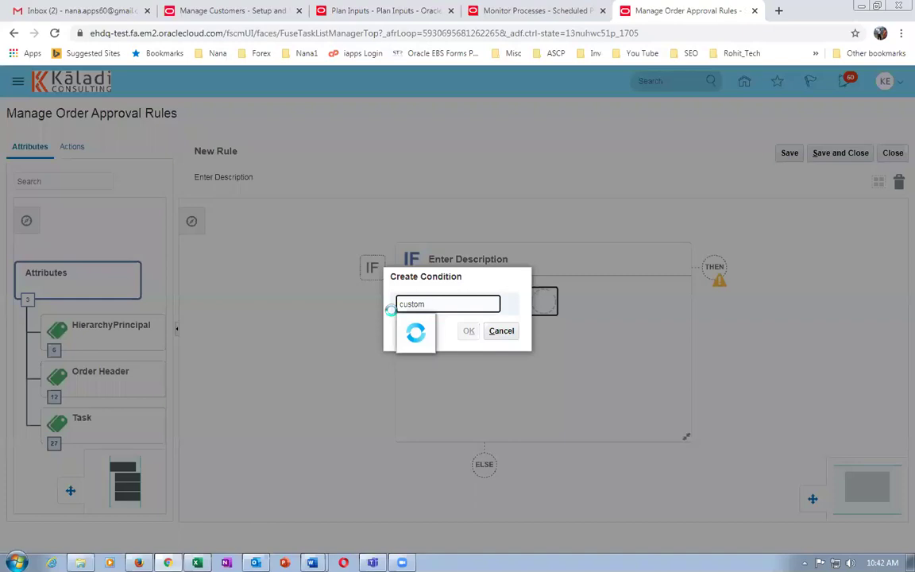
left_click(422, 325)
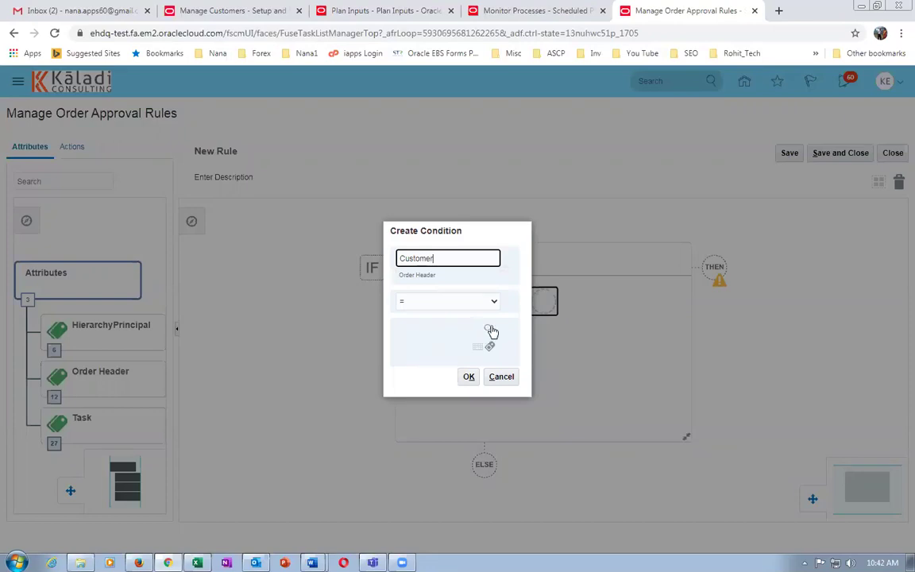
left_click(489, 329)
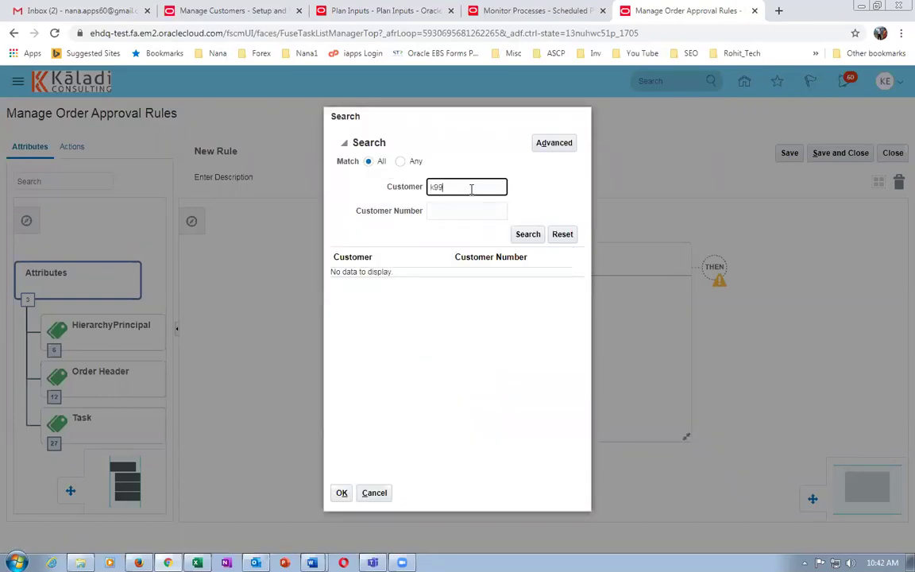
type("k99")
left_click(528, 234)
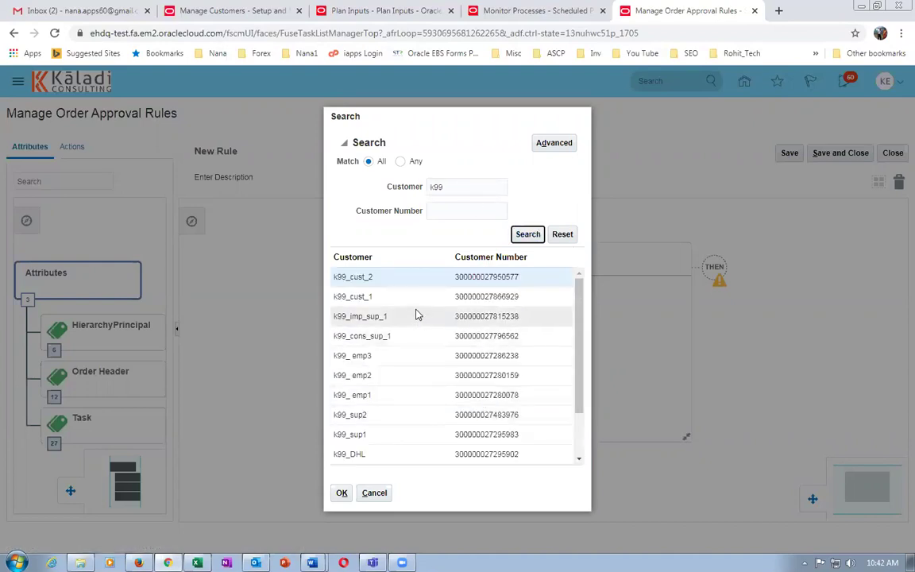
left_click(408, 298)
left_click(342, 492)
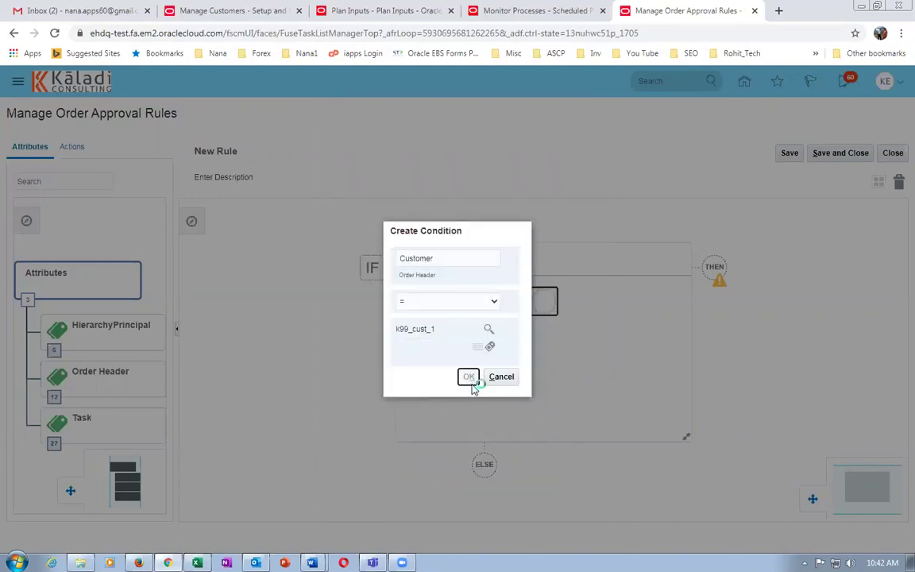
left_click(469, 379)
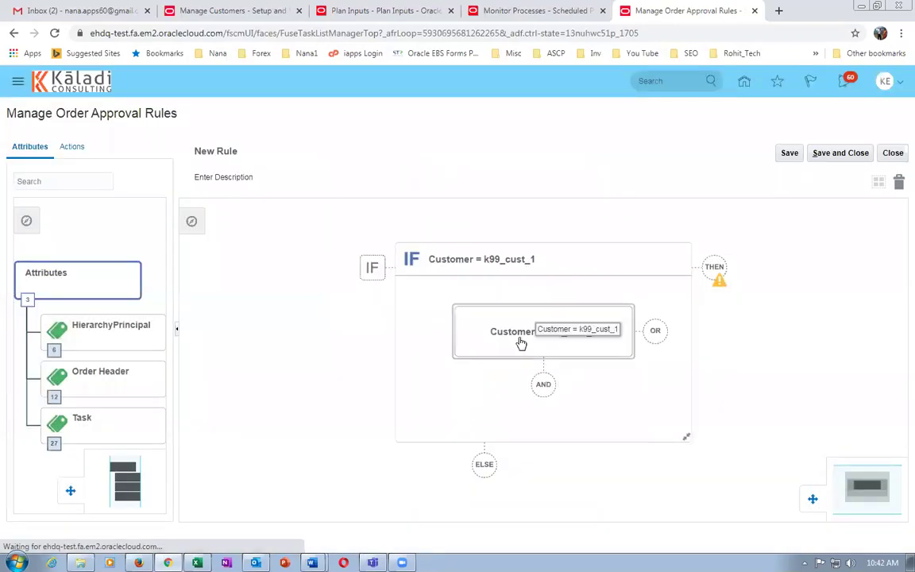
Add an AND condition requiring Ordered Quantity greater than 50.
left_click(544, 386)
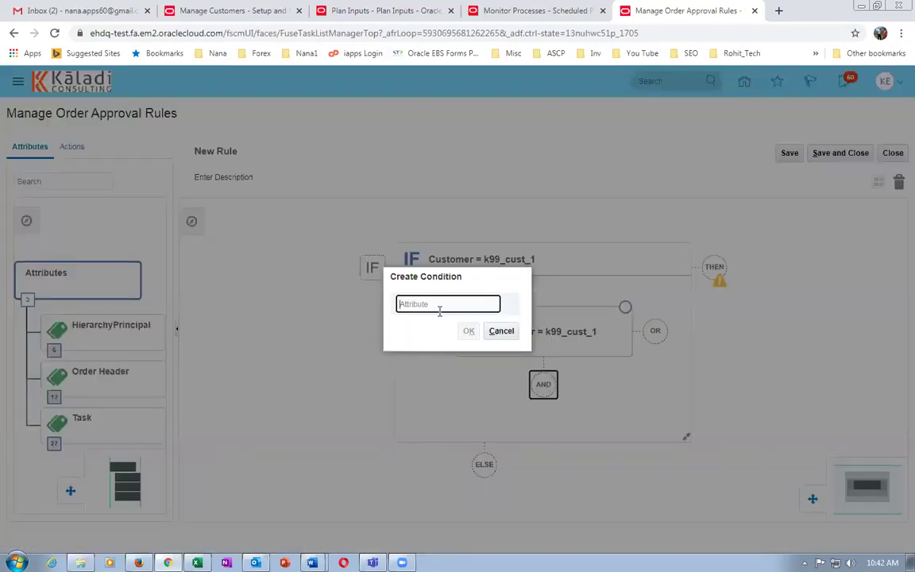
type("ordered q")
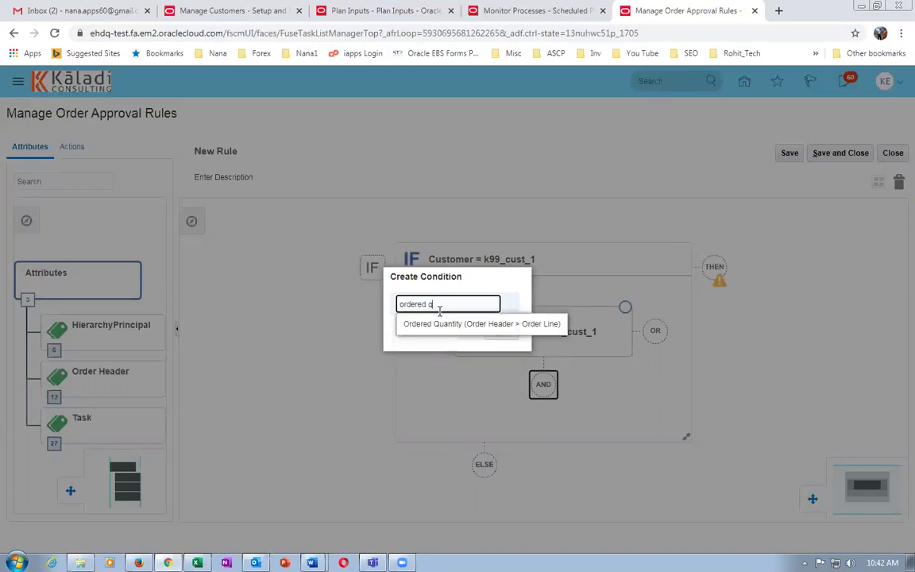
left_click(441, 324)
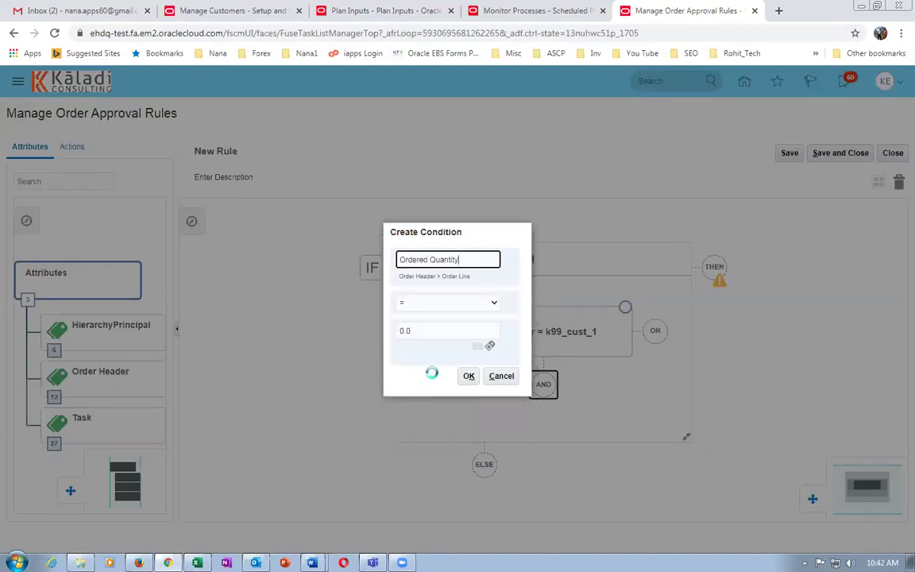
left_click(433, 306)
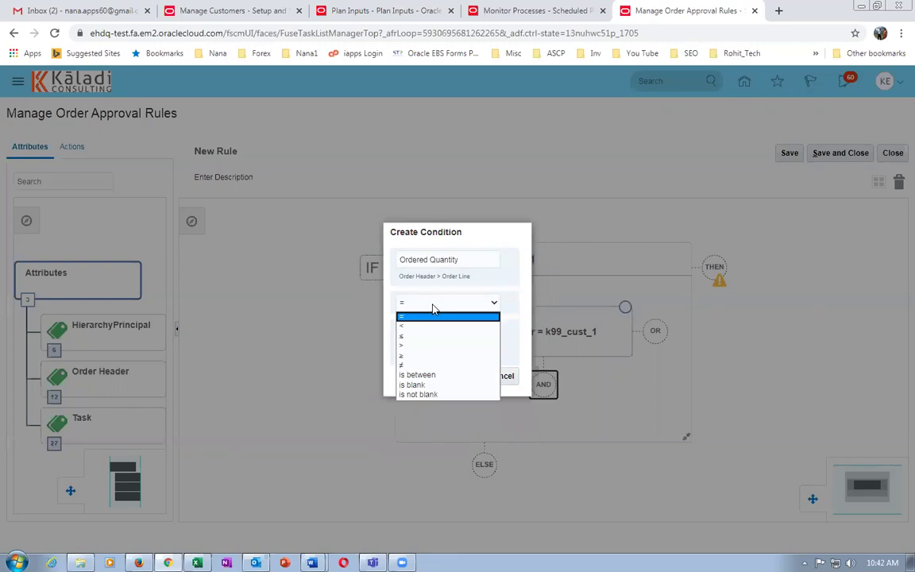
left_click(415, 346)
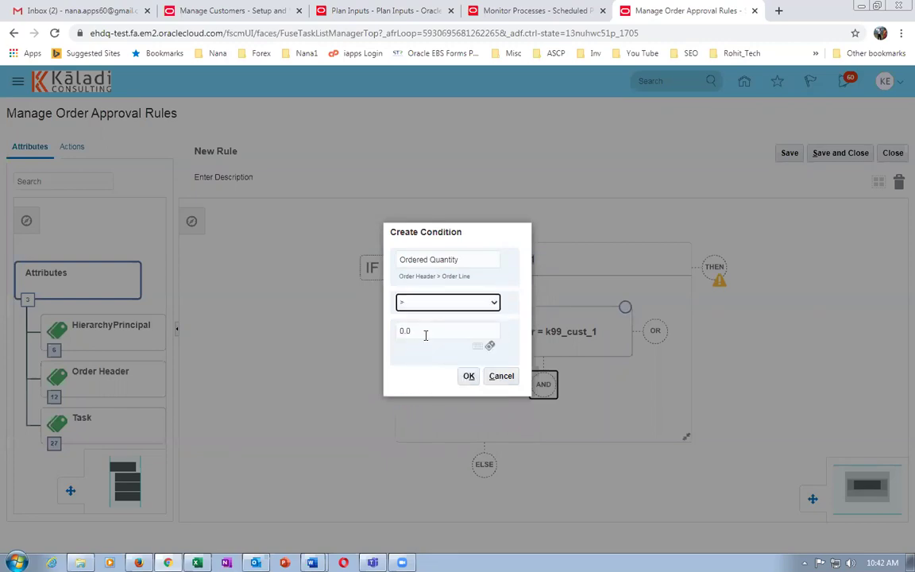
left_click_drag(426, 335, 389, 340)
type("50")
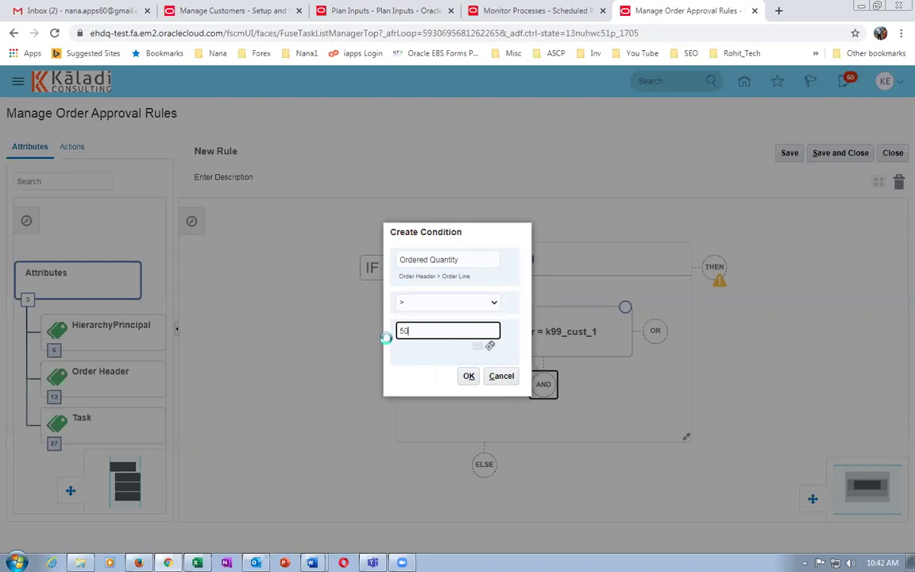
key("Tab")
left_click(468, 379)
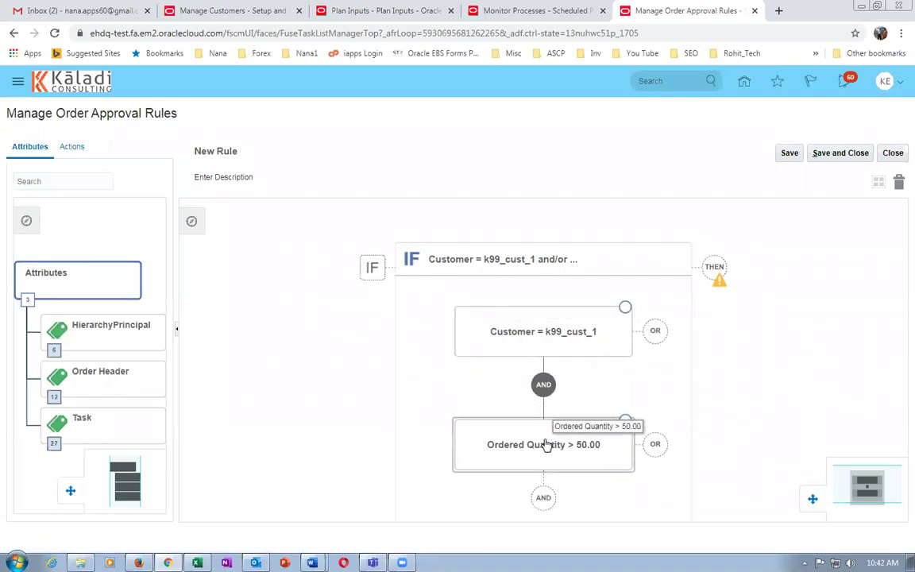
Add a DO action of type Assign to Individual, Approval Required, assigned to a Specific Worker.
left_click(726, 282)
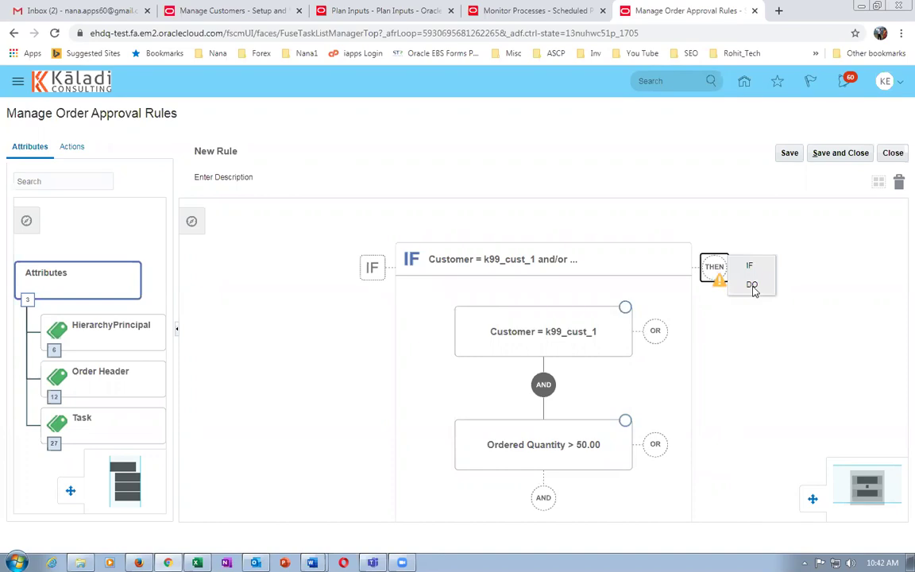
left_click(753, 286)
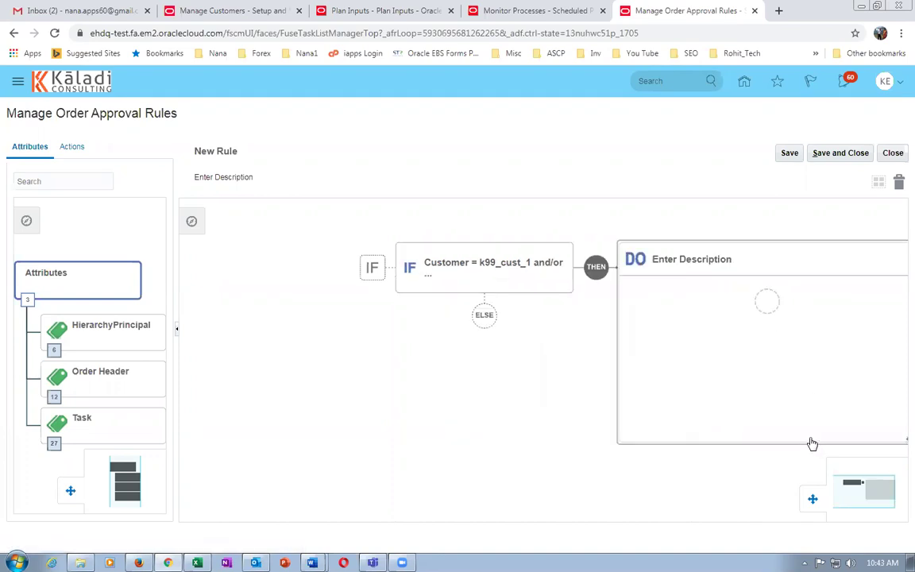
left_click(763, 307)
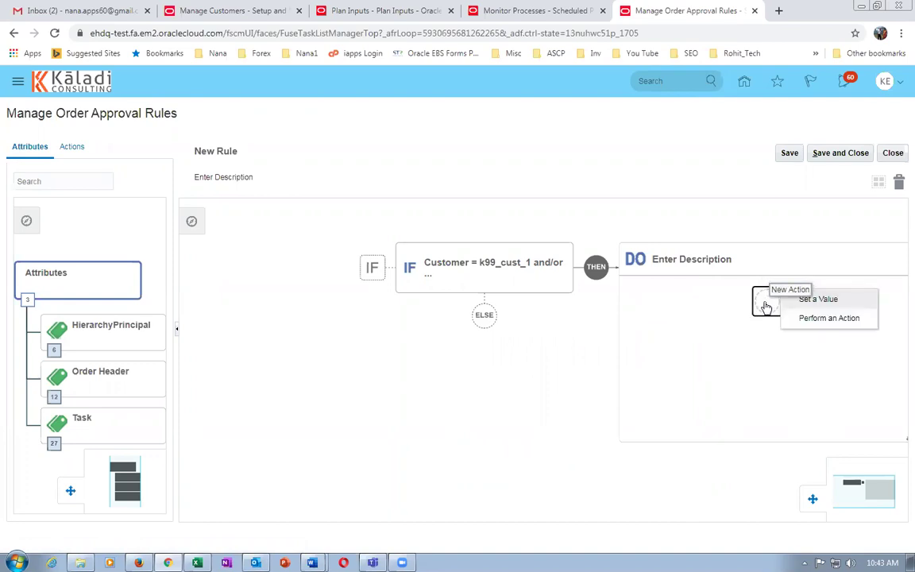
left_click(821, 320)
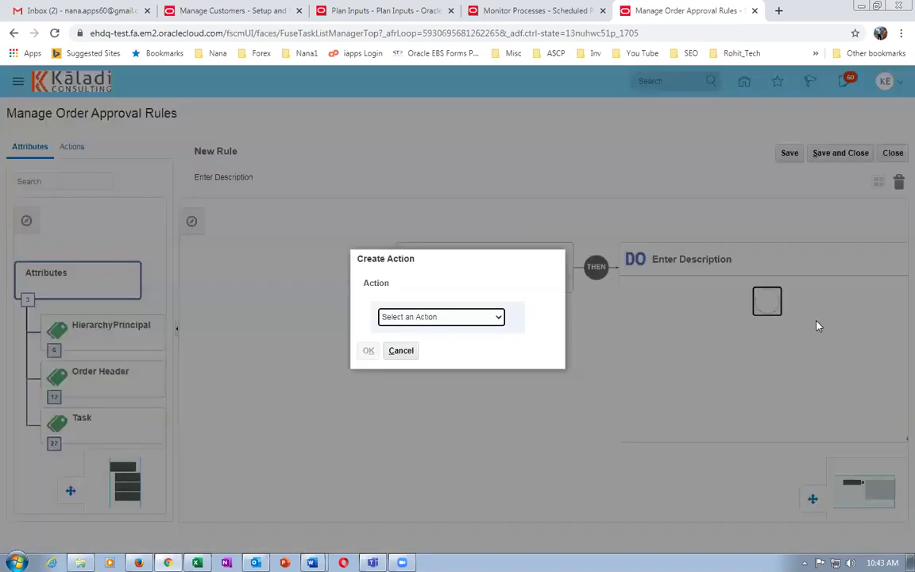
left_click(475, 318)
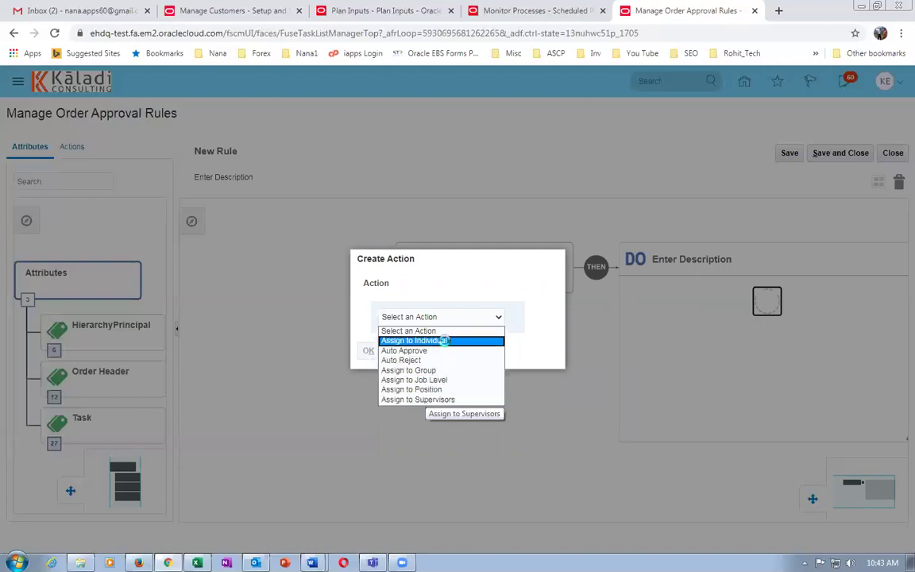
left_click(440, 340)
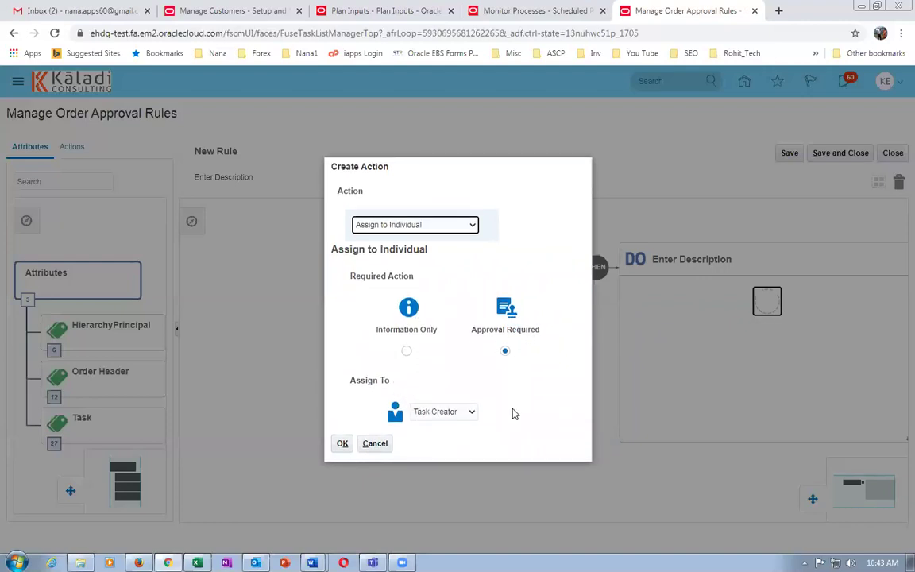
left_click(449, 415)
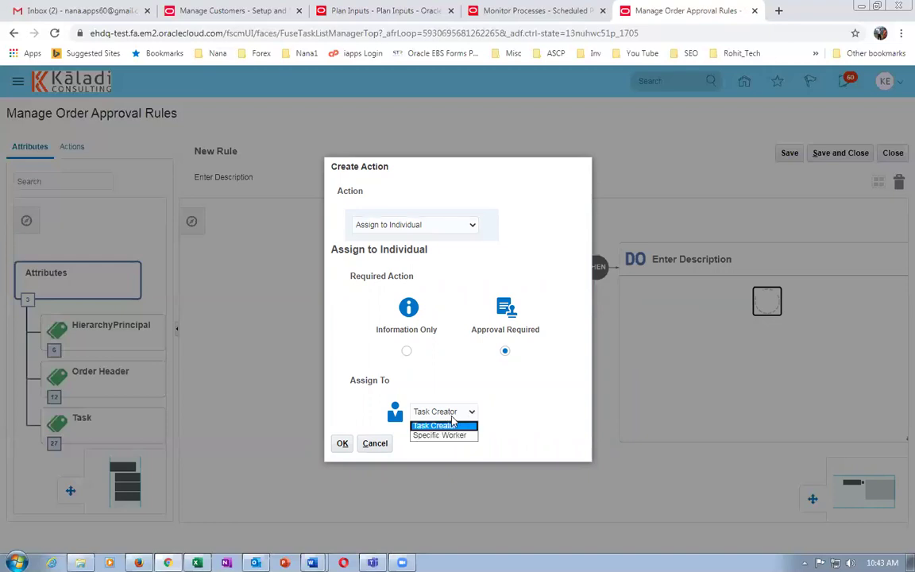
left_click(447, 437)
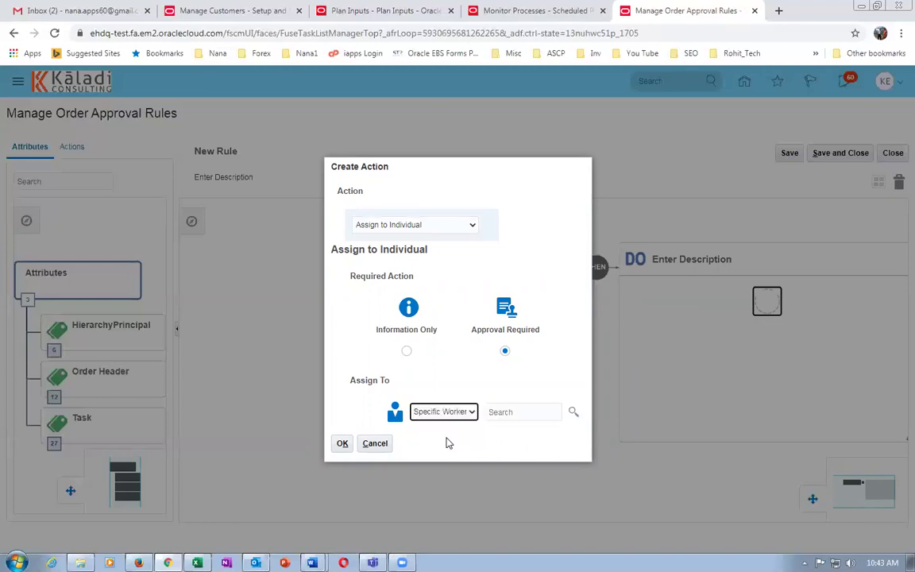
left_click(497, 412)
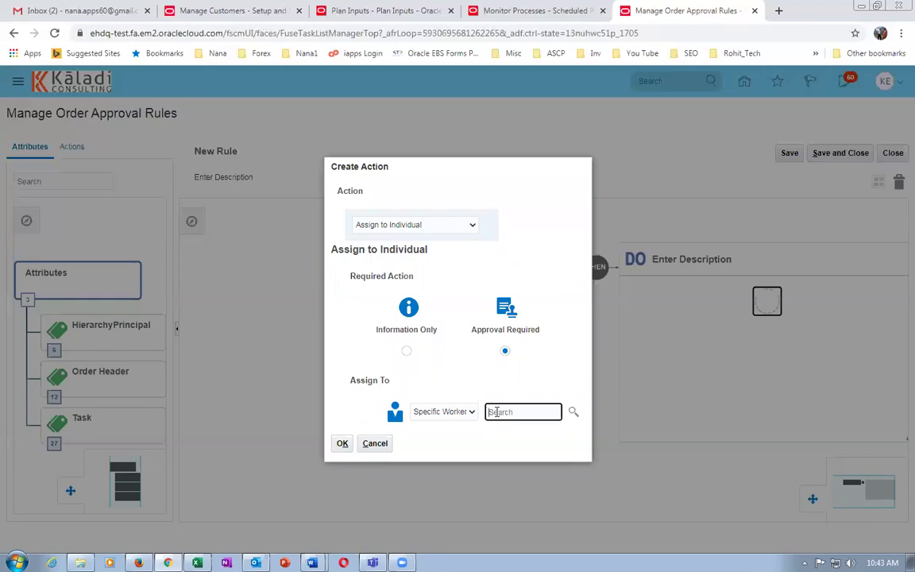
key("ctrl+minus")
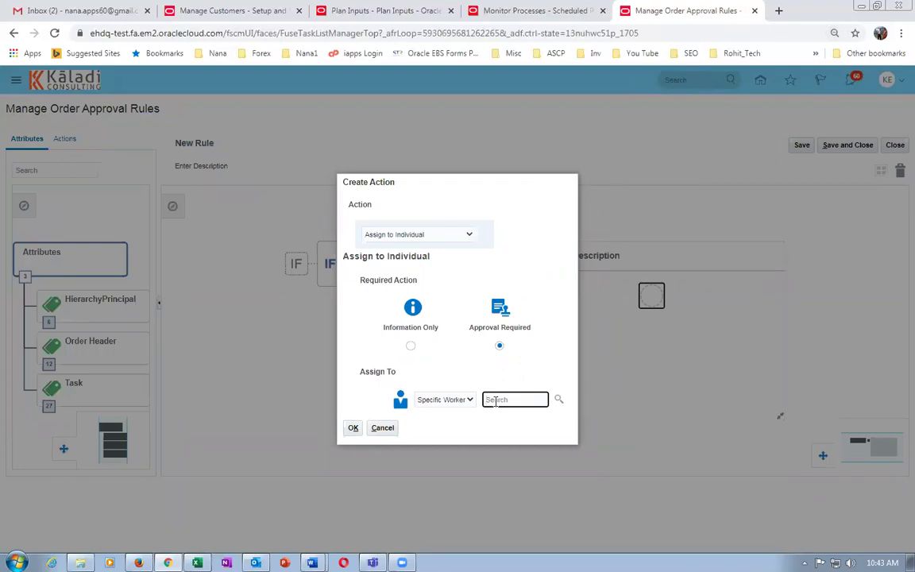
Assign the approval action to worker k99_emp2, found by first name k99, and save the rule.
left_click(557, 401)
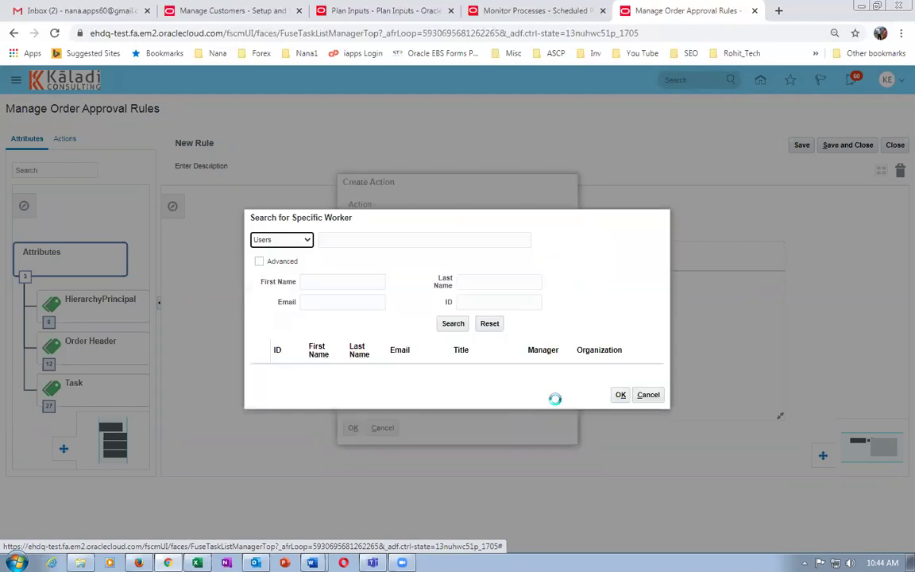
left_click(314, 282)
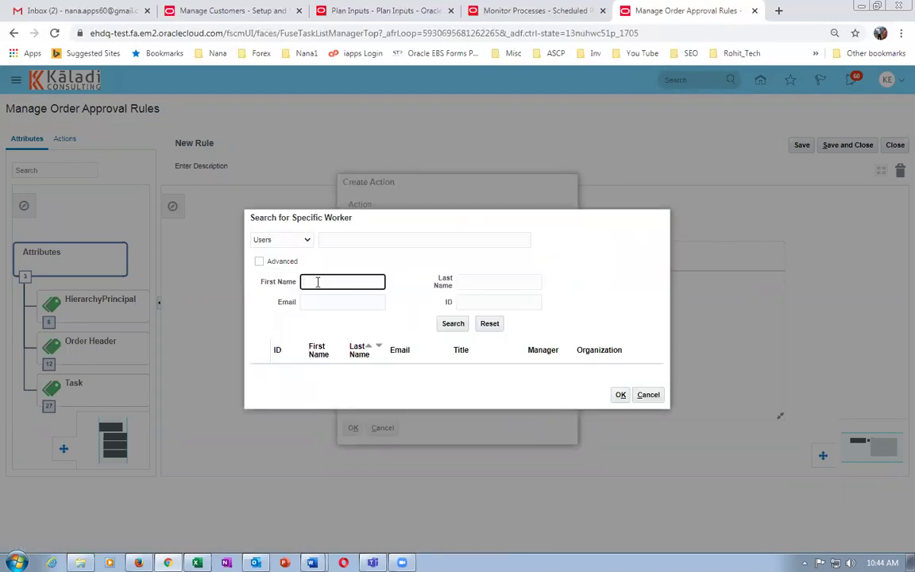
left_click(455, 324)
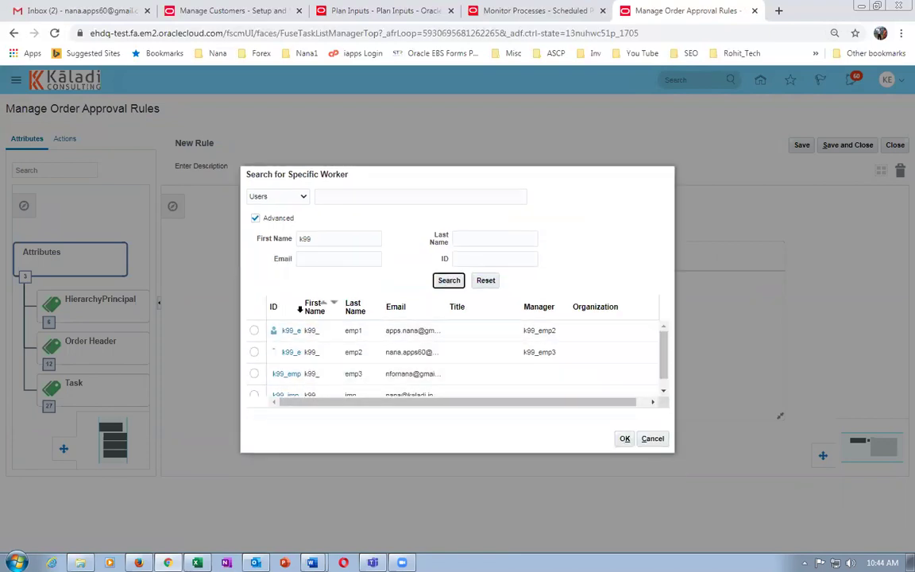
left_click_drag(300, 303, 335, 305)
left_click(254, 352)
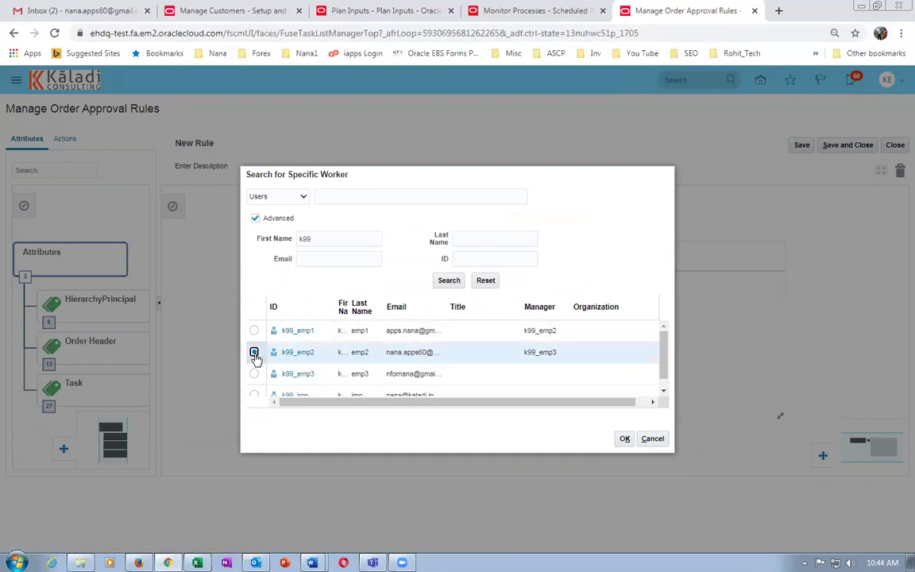
left_click(626, 439)
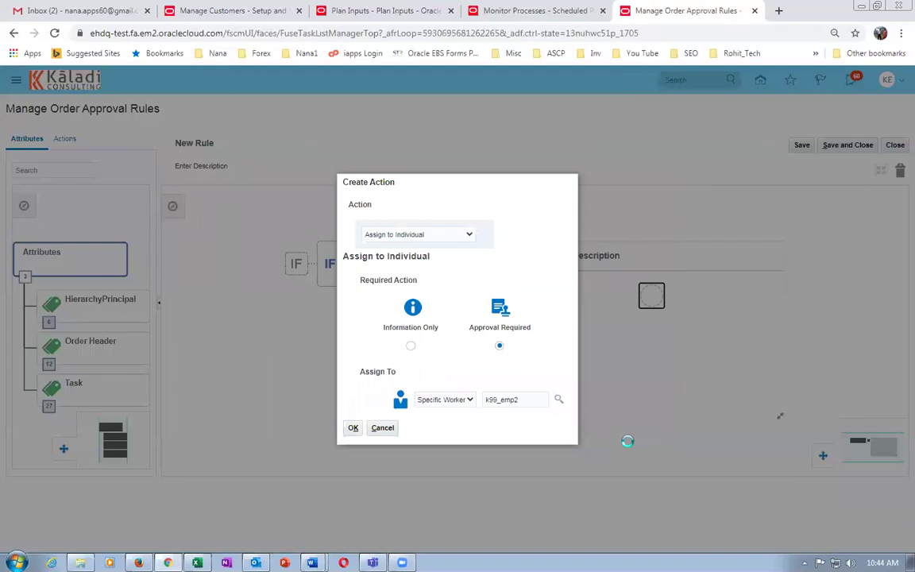
left_click(352, 428)
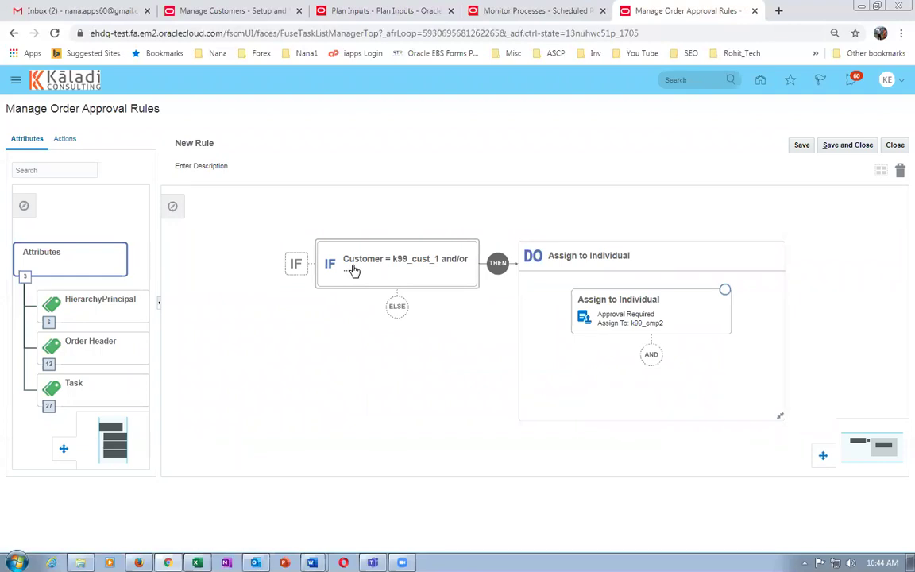
left_click(802, 145)
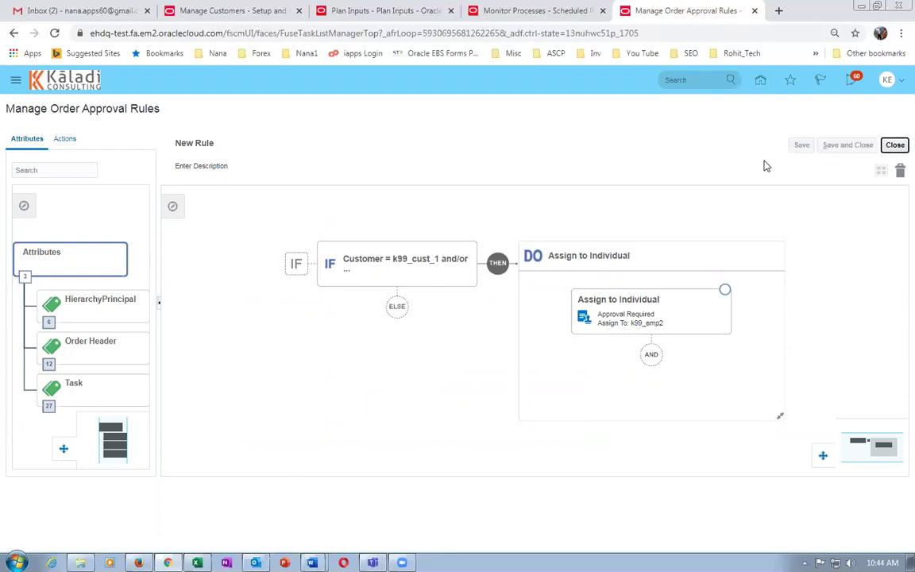
Activate the new rule with today's date, 06-11-20 05:14 AM, as its start.
left_click(398, 265)
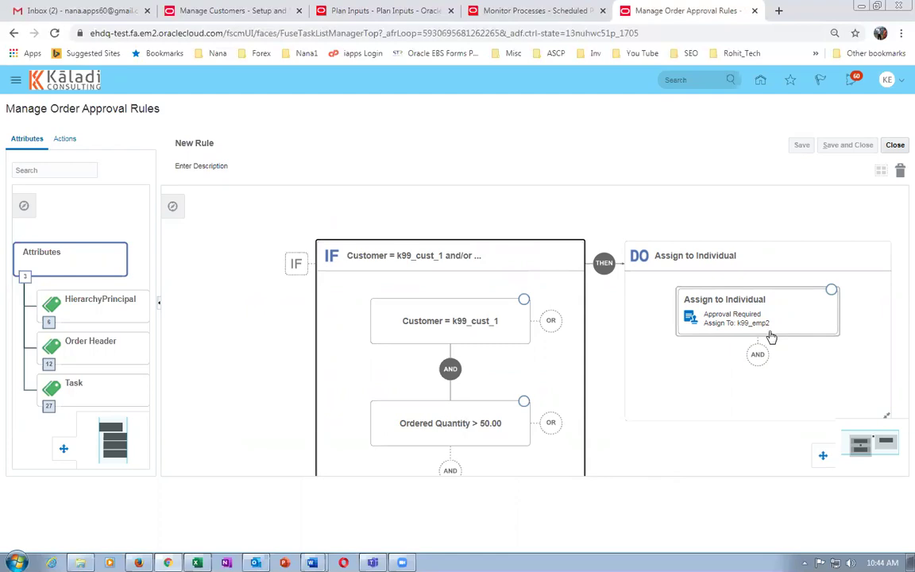
left_click(897, 149)
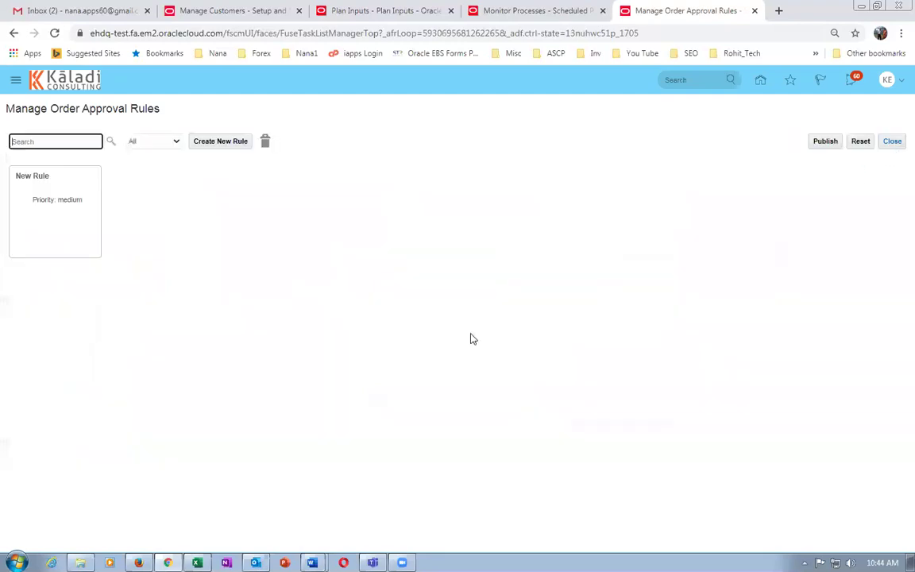
left_click(66, 224)
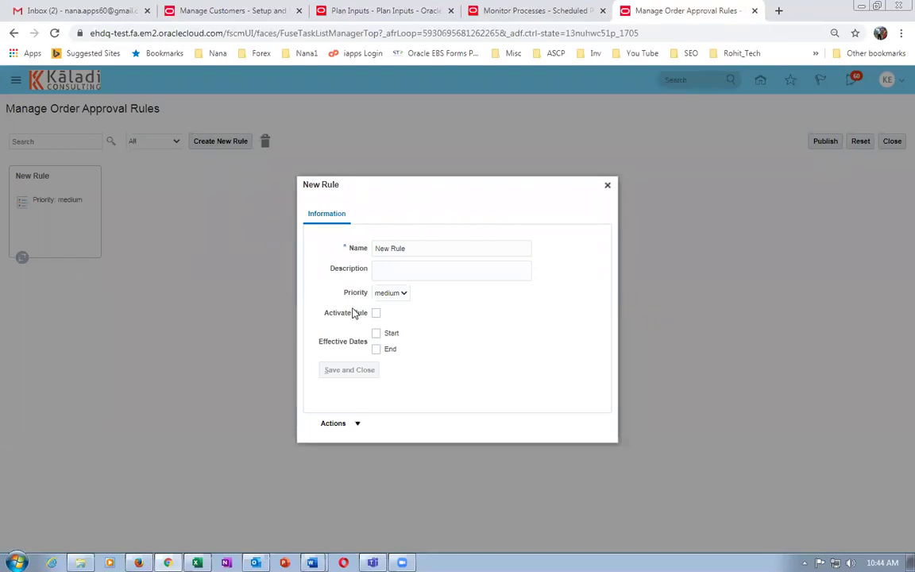
left_click(376, 314)
left_click(377, 336)
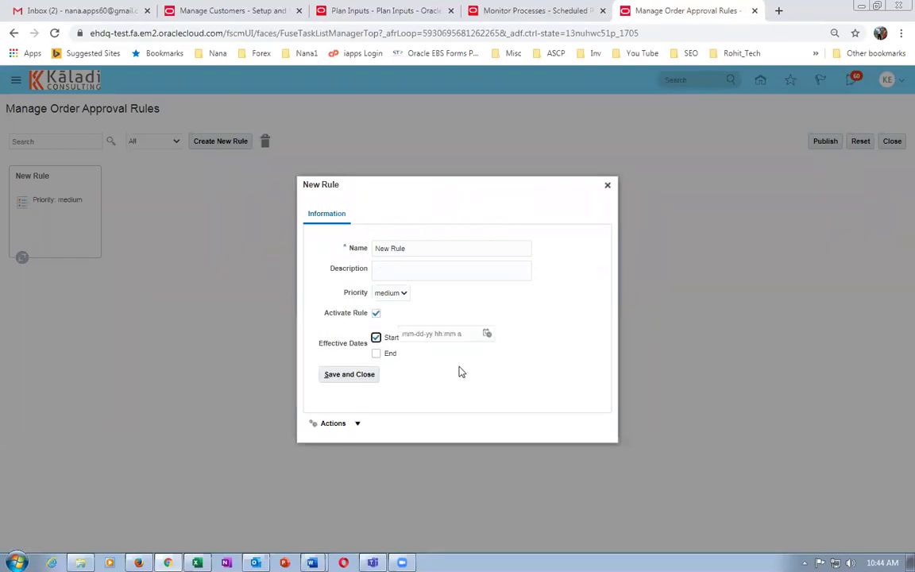
left_click(487, 334)
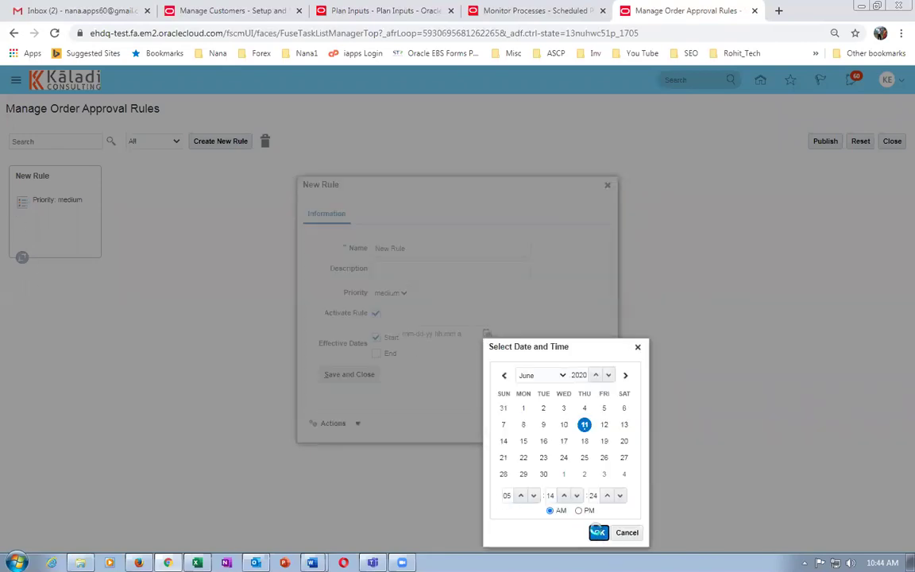
left_click(599, 532)
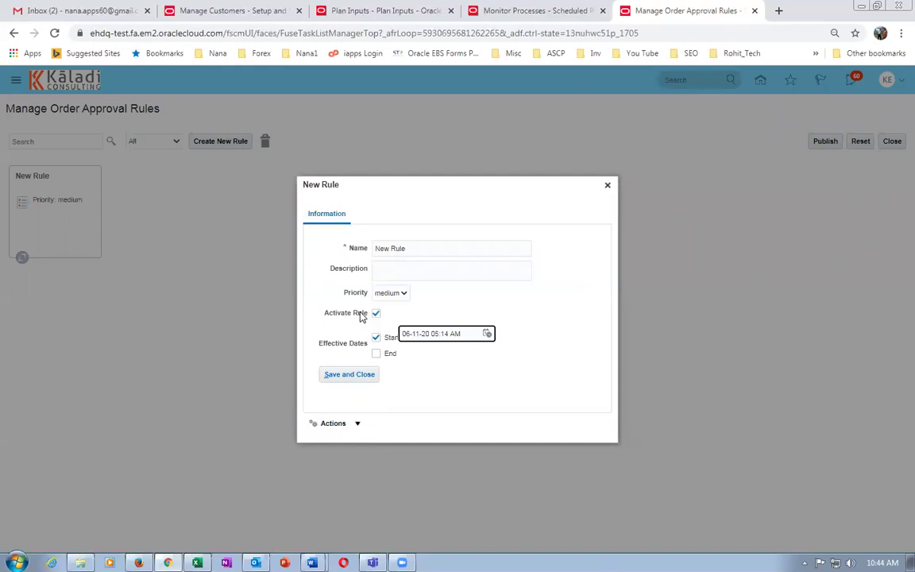
left_click(353, 375)
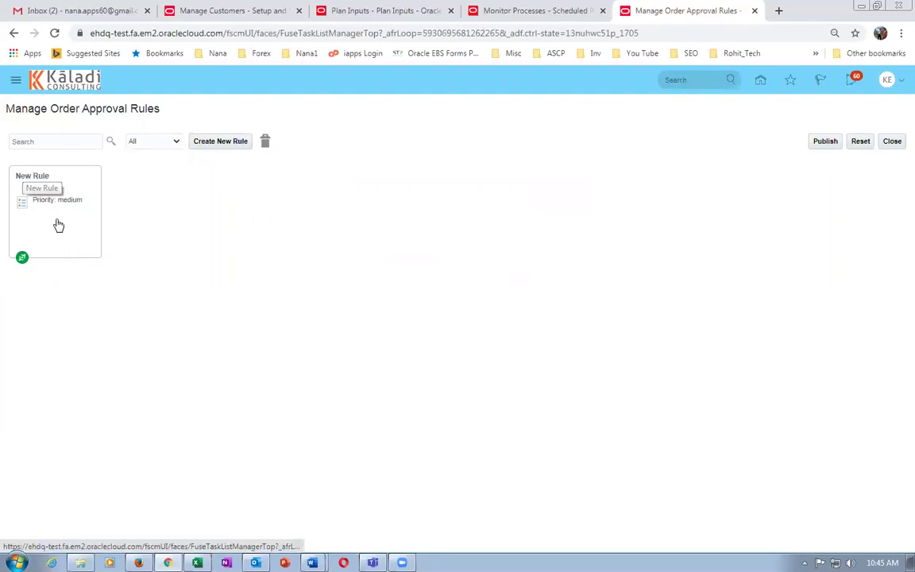
Publish the order approval rules dictionary and leave the rules page.
left_click(823, 145)
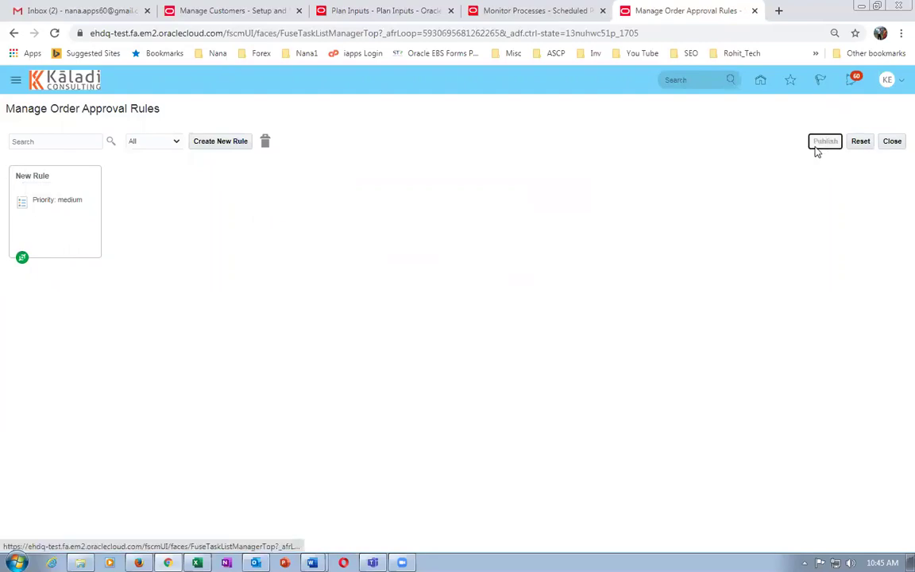
left_click(572, 327)
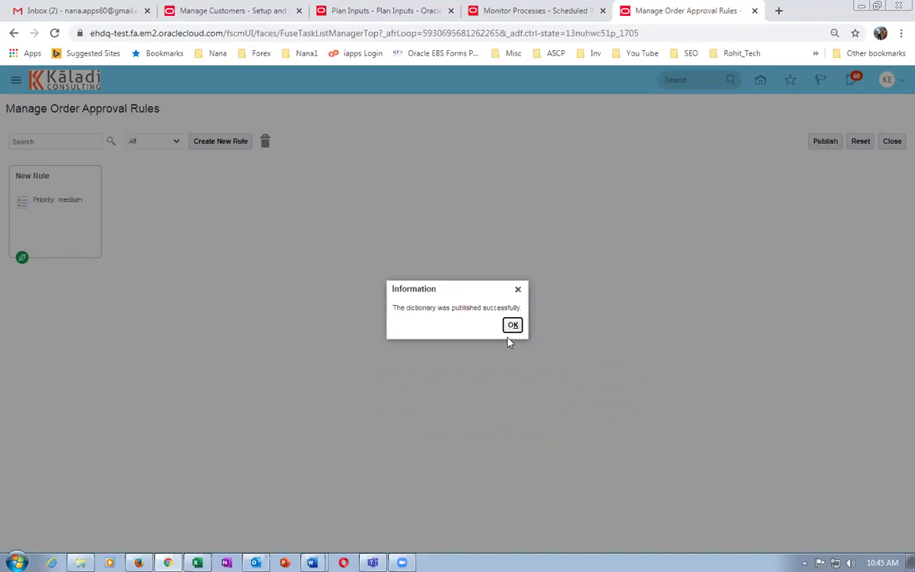
left_click(513, 326)
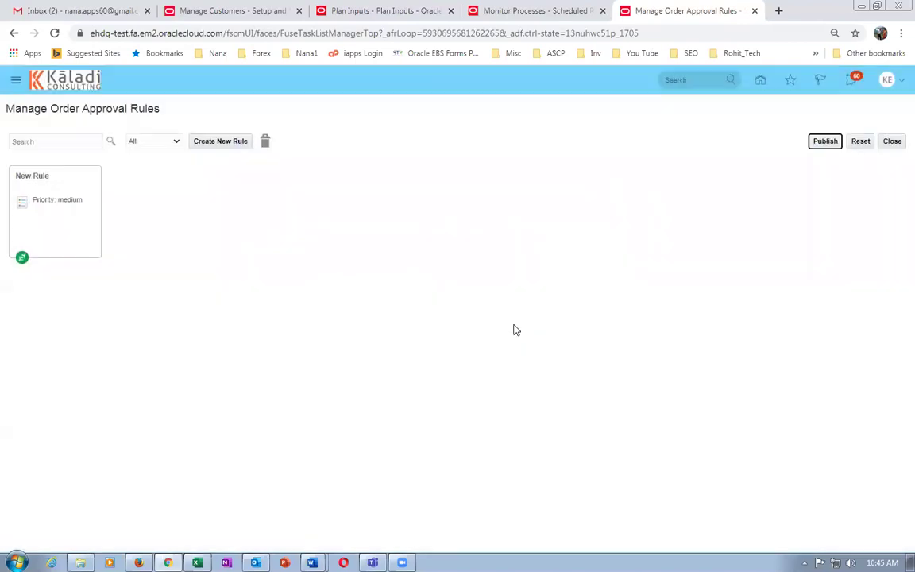
left_click(893, 144)
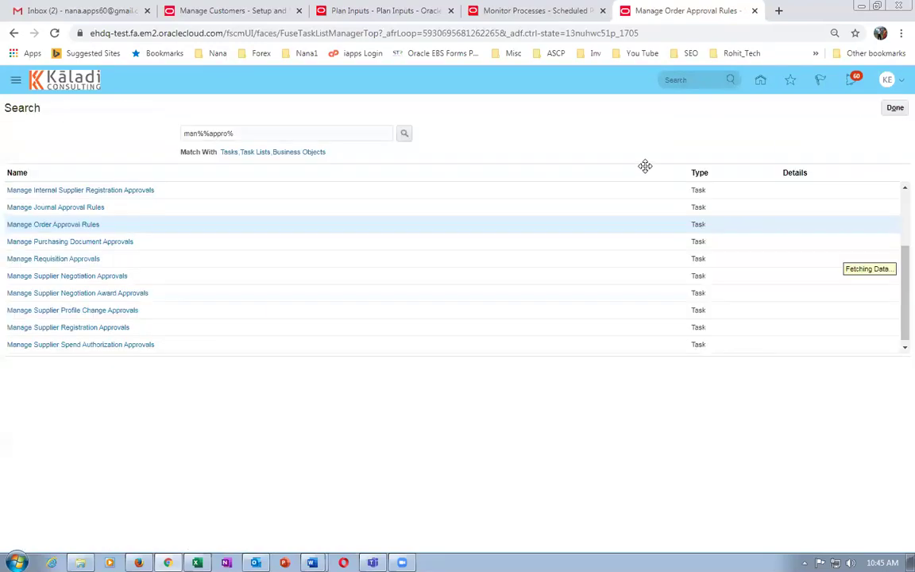
Search setup tasks for 'man%order' and open Manage Order Management Parameters.
triple_click(219, 135)
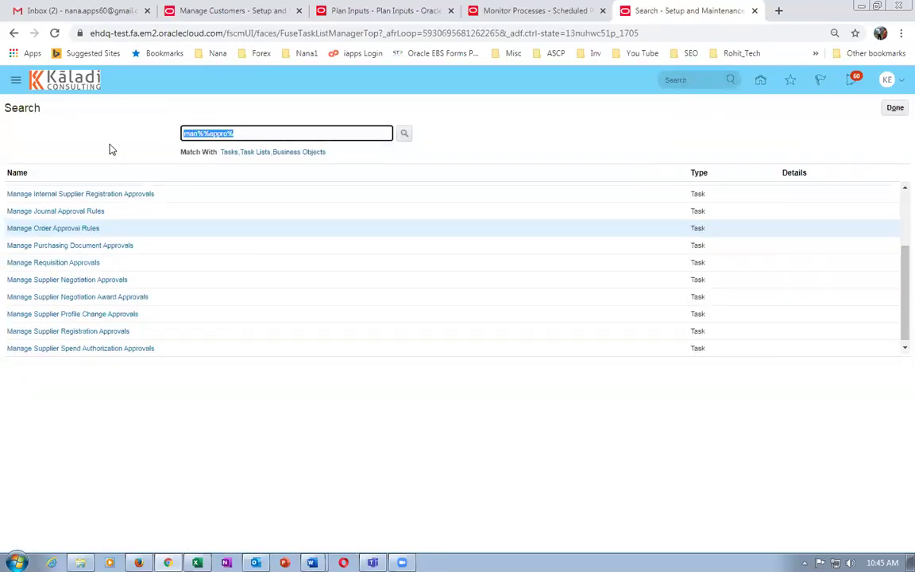
type("man%order%para")
key("Return")
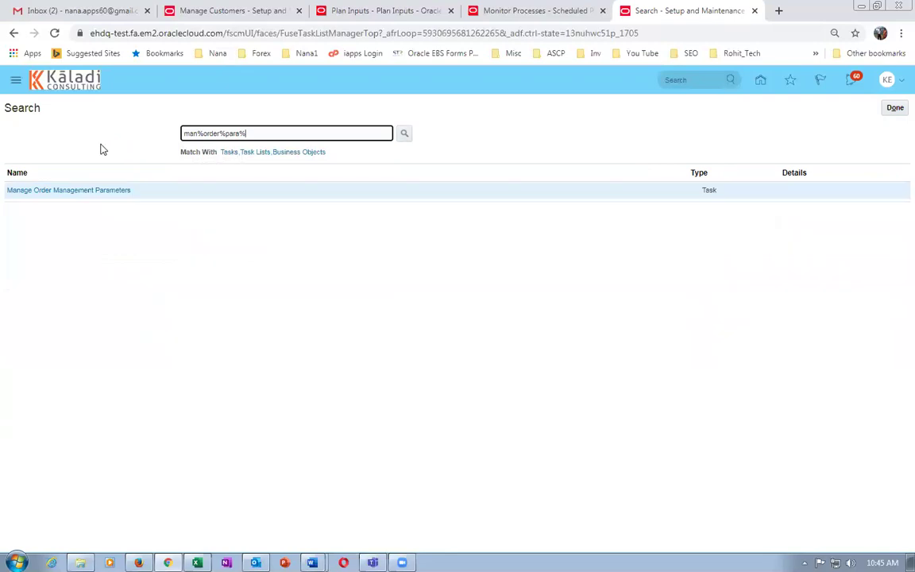
left_click(80, 191)
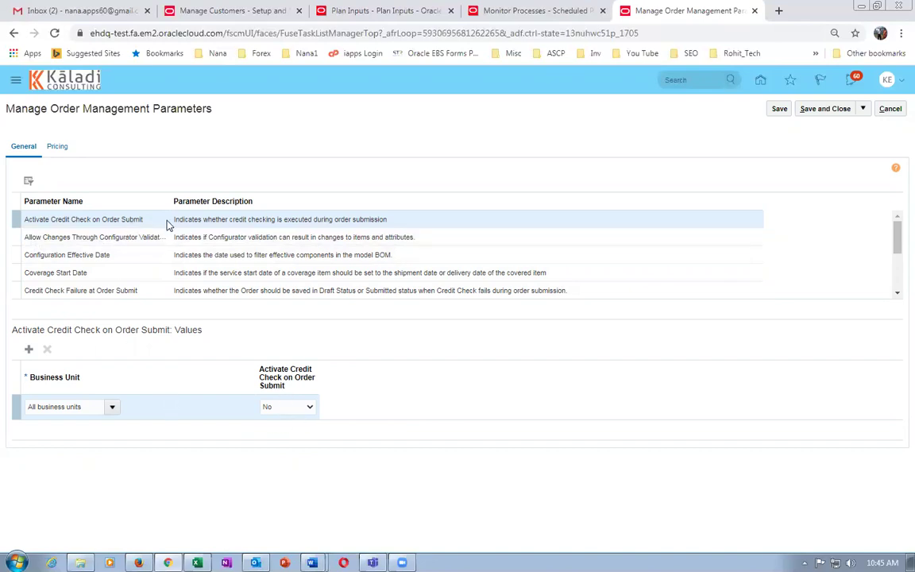
Set Activate Credit Check on Order Submit to Yes and save the parameters.
left_click(284, 408)
left_click(275, 430)
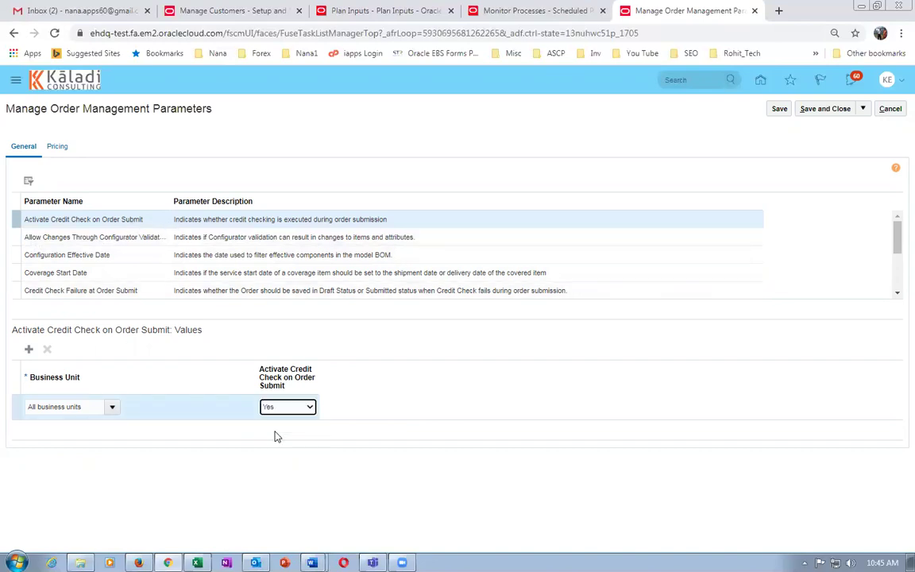
left_click(780, 111)
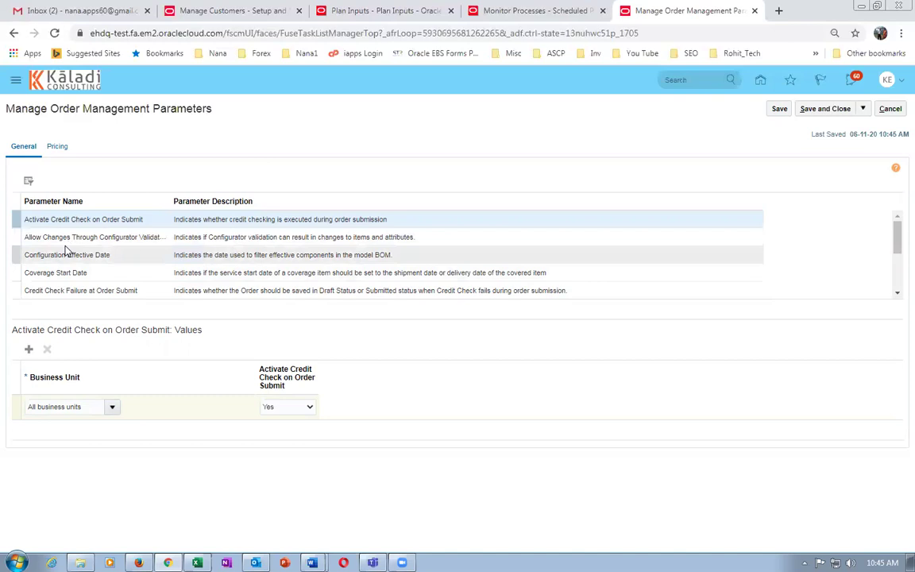
Review the Credit Check Failure at Order Submit setting, then duplicate the browser tab.
left_click(81, 290)
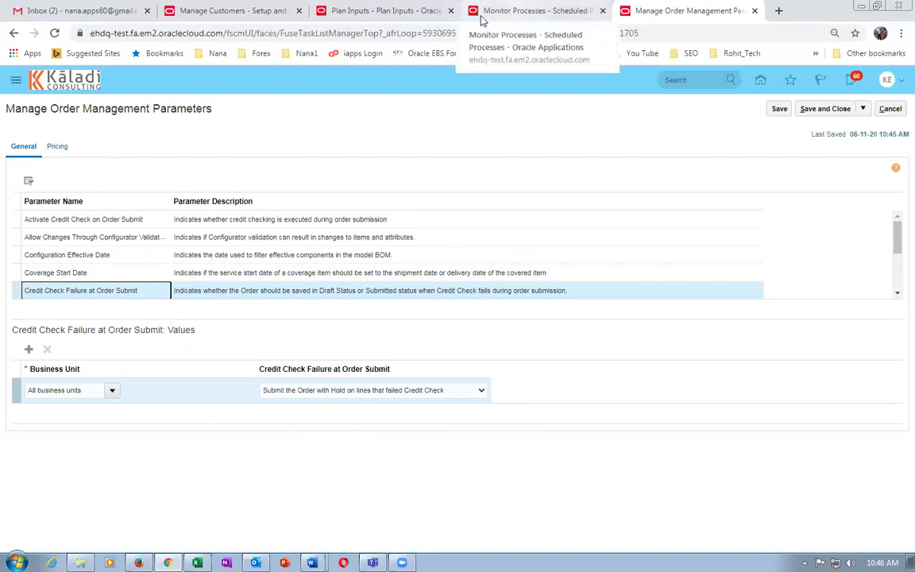
left_click(537, 11)
left_click(688, 16)
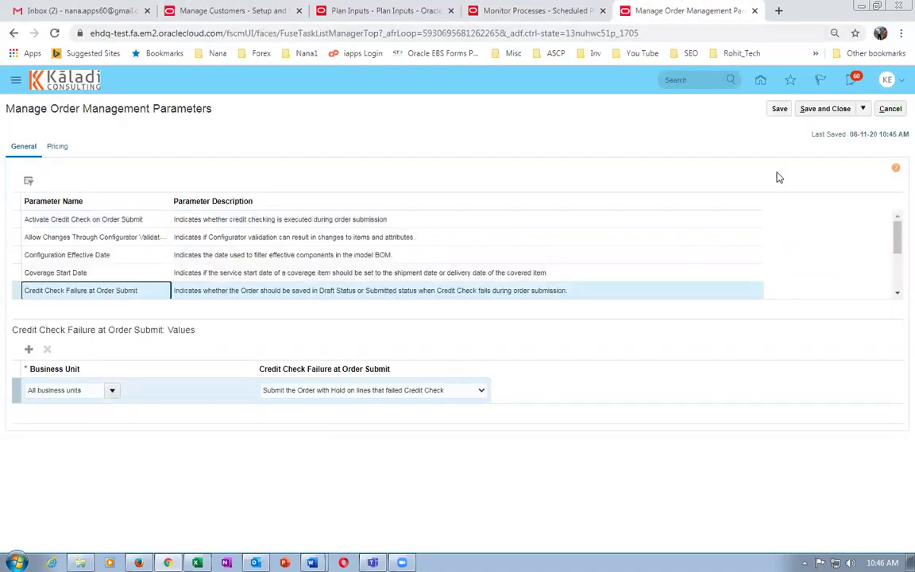
right_click(683, 8)
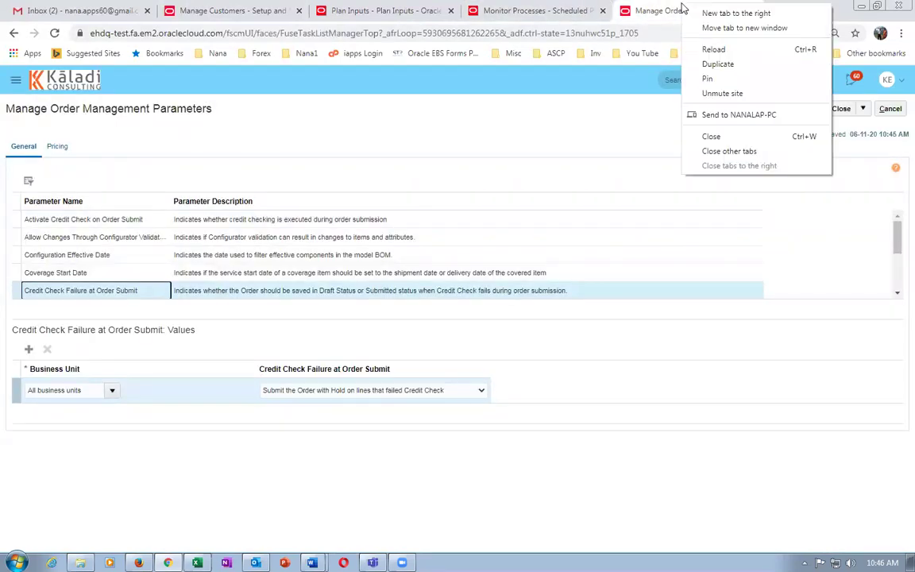
left_click(702, 63)
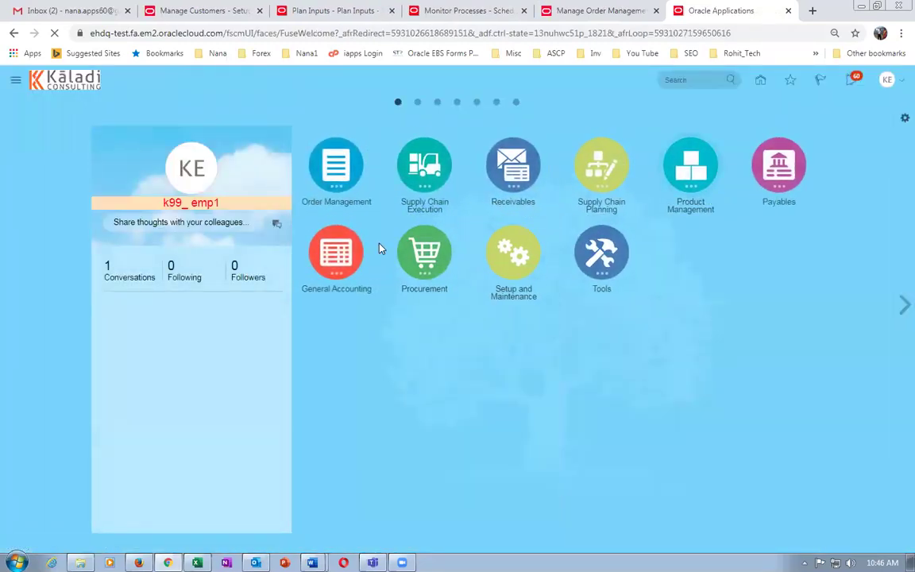
Create a new sales order in Order Management for customer k99_cust_1.
left_click(337, 164)
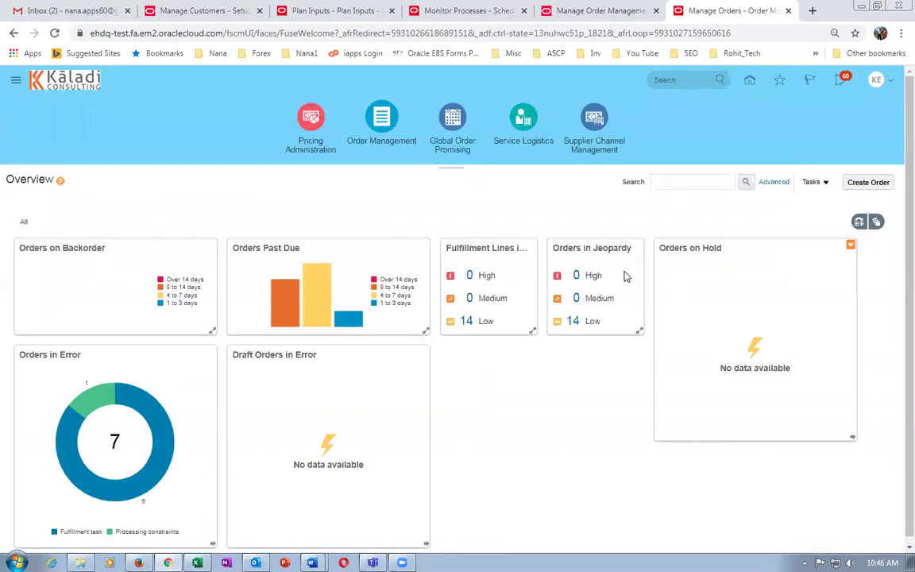
left_click(870, 180)
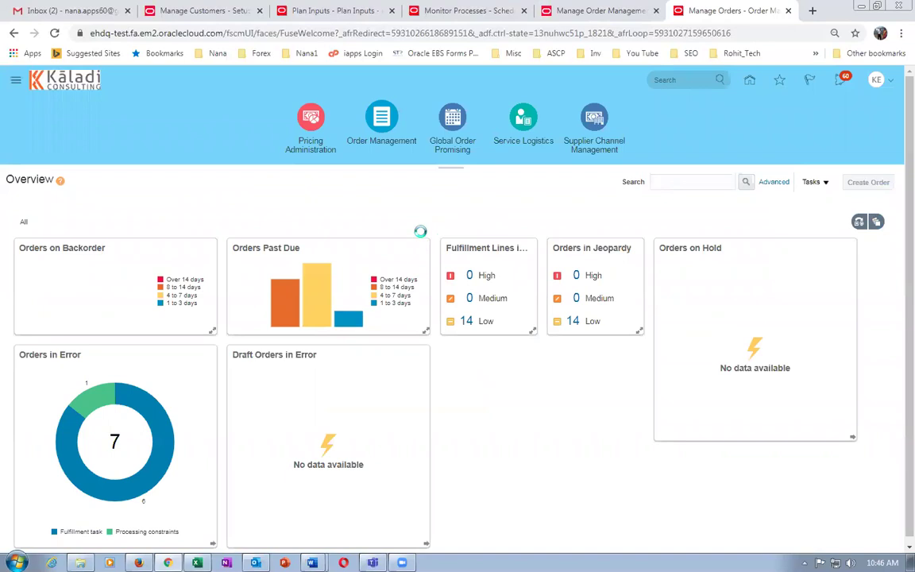
left_click(295, 248)
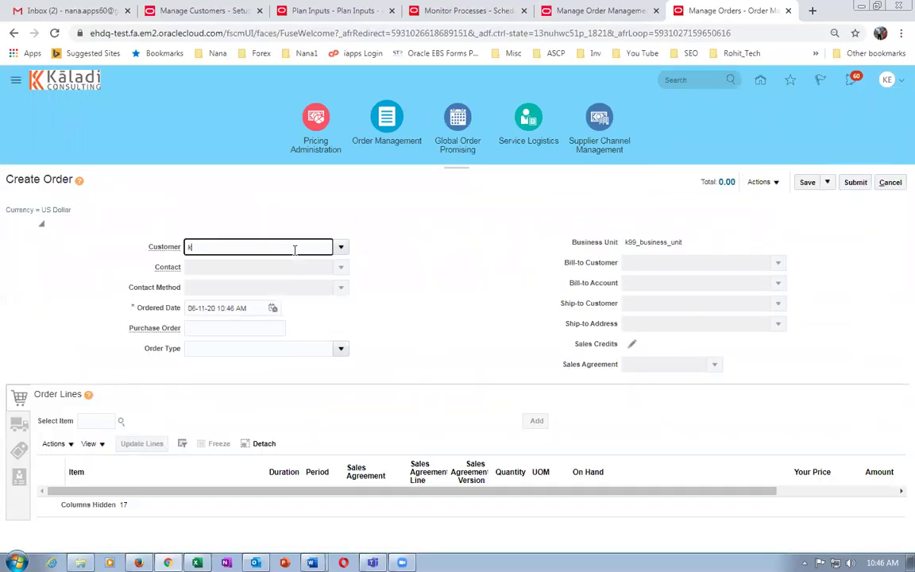
type("k99")
key("Down")
key("Return")
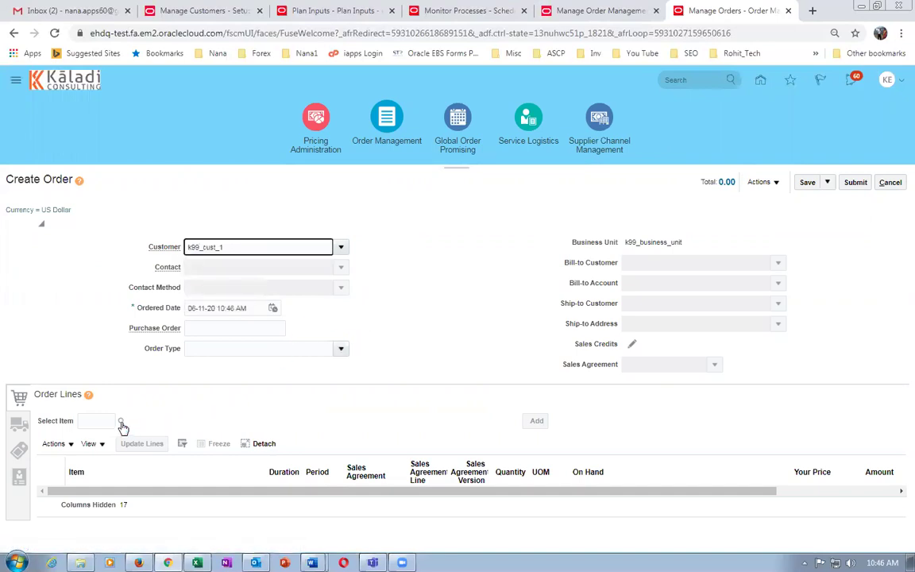
Add an order line for 11 of item k9911_laptop.
left_click(97, 420)
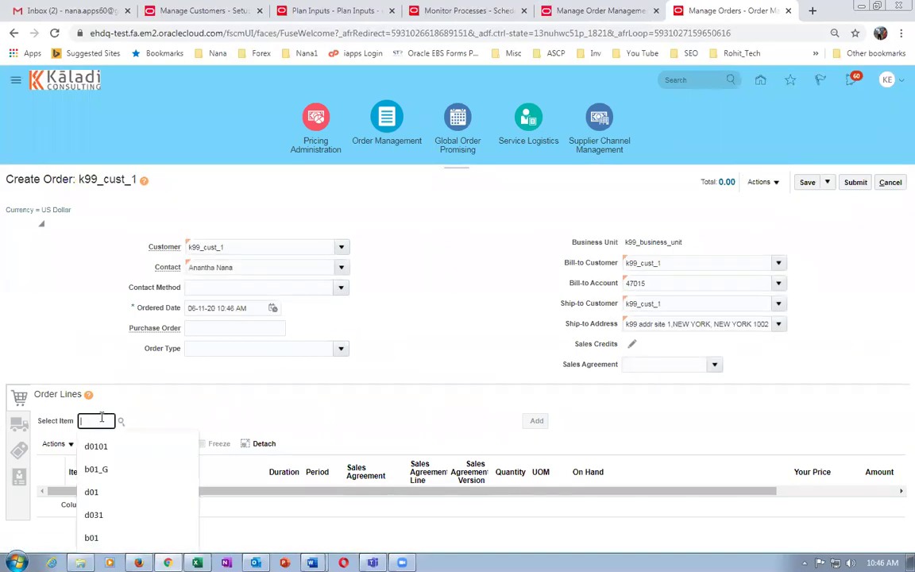
type("k9911")
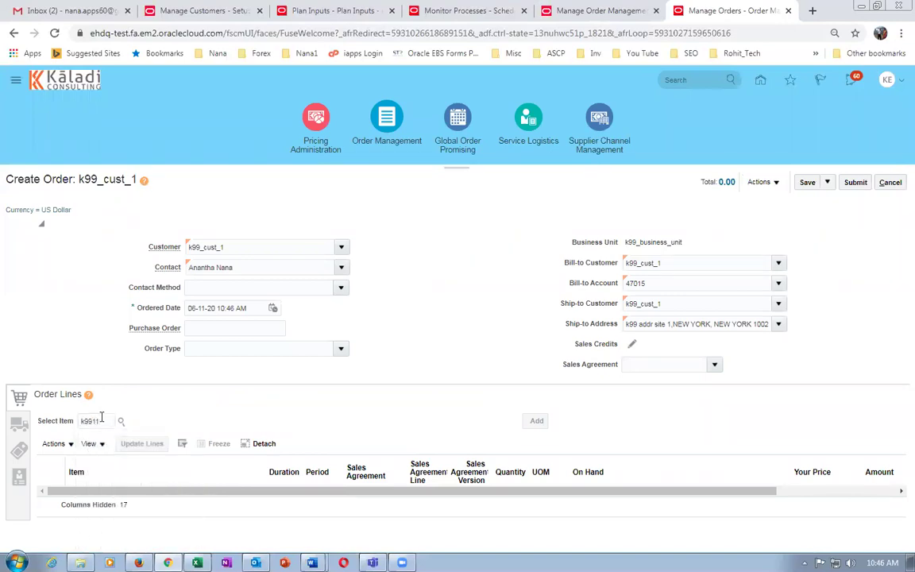
key("Tab")
left_click(248, 420)
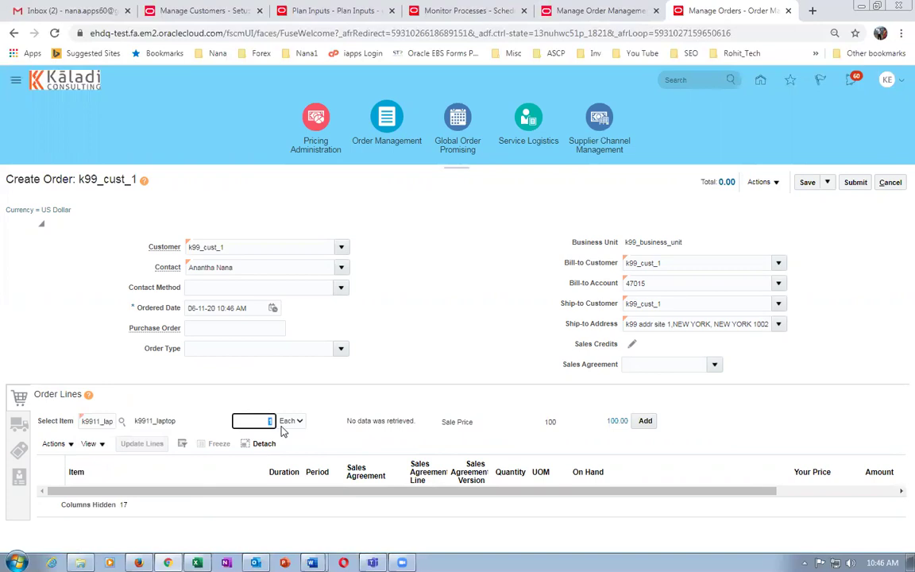
type("11")
key("Tab")
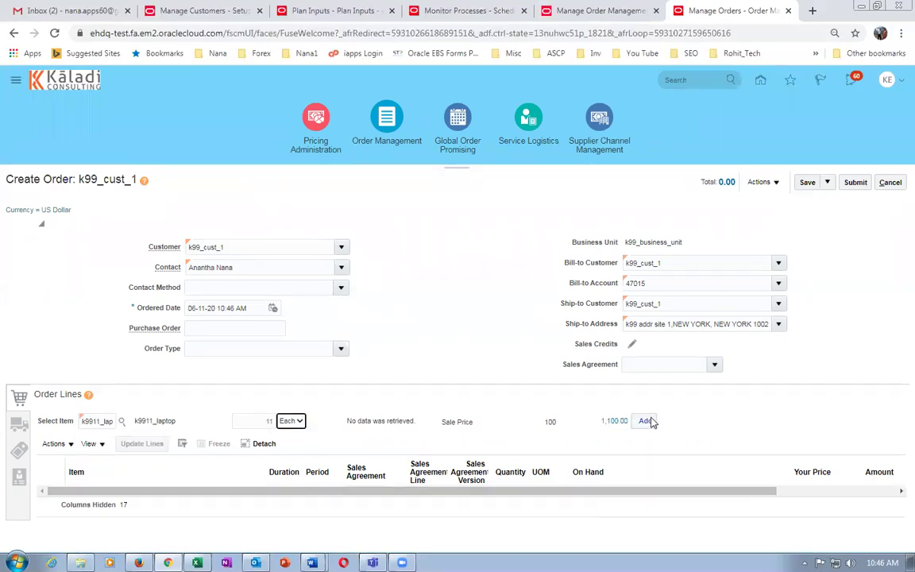
left_click(645, 421)
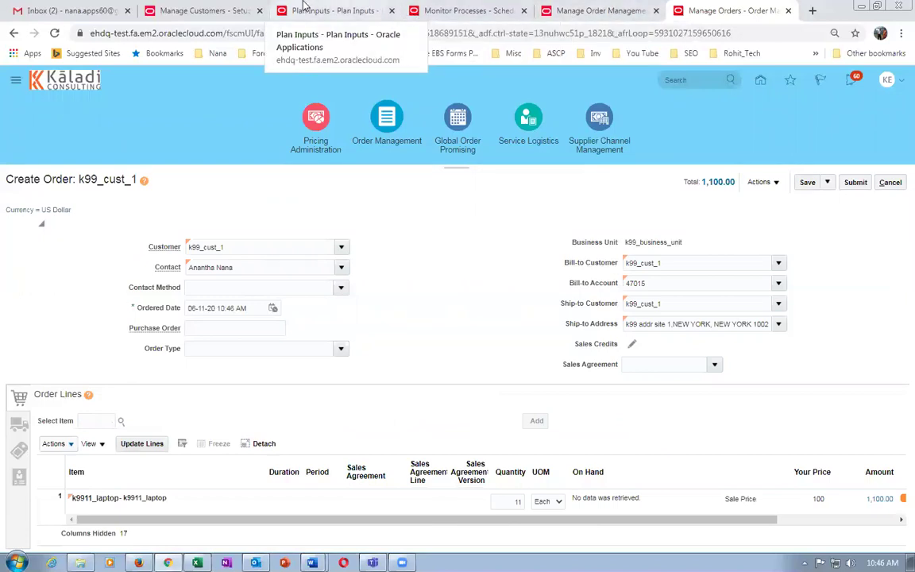
Check both credit check parameter values, then return to the k99_cust_1 order's shipment details.
left_click(592, 10)
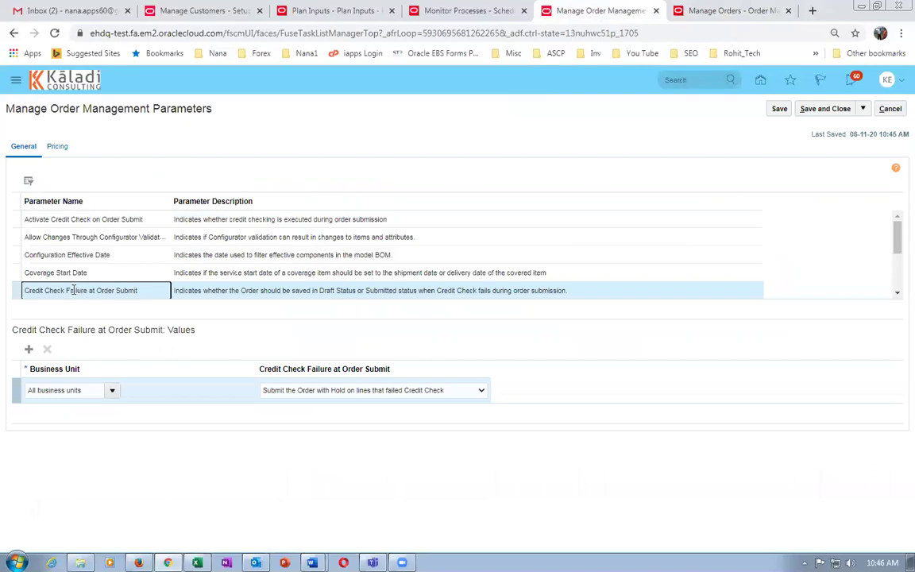
left_click(120, 220)
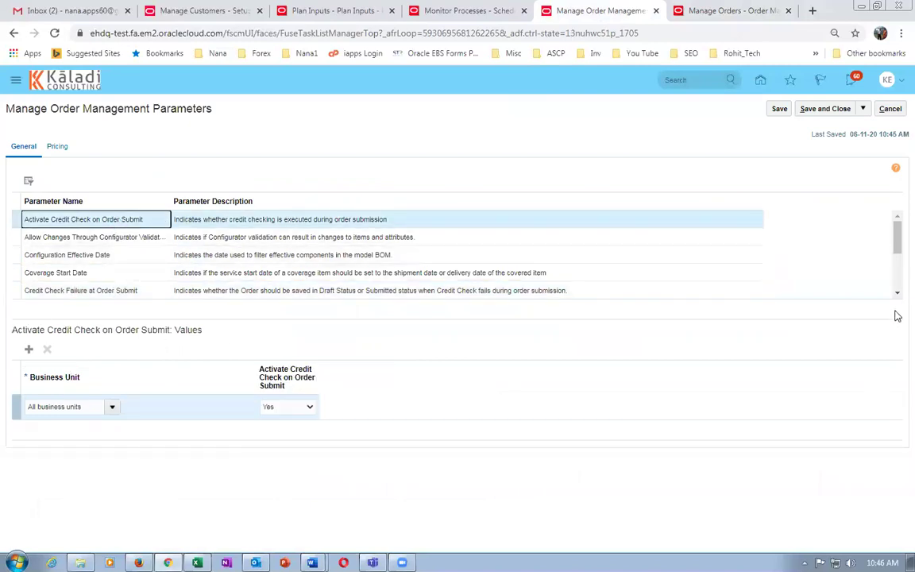
left_click_drag(898, 238, 896, 250)
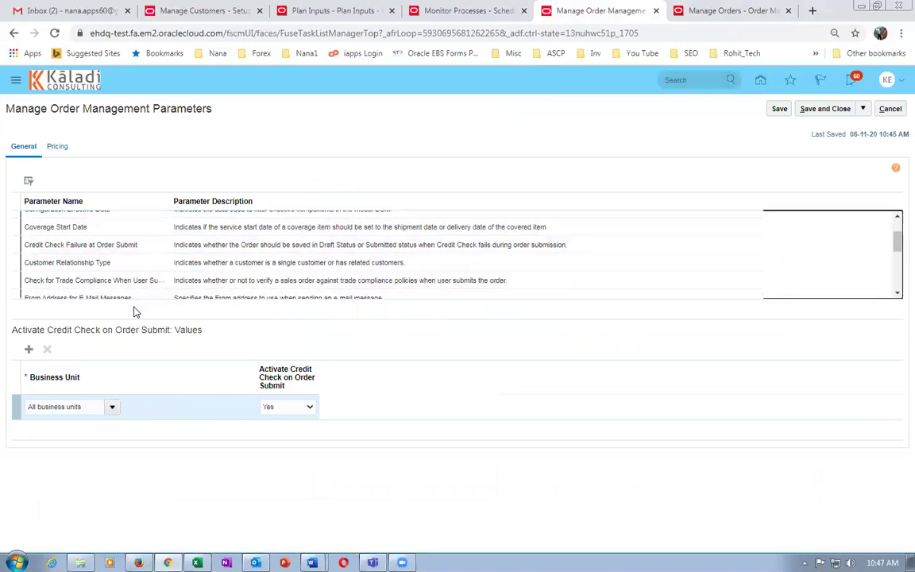
left_click(77, 245)
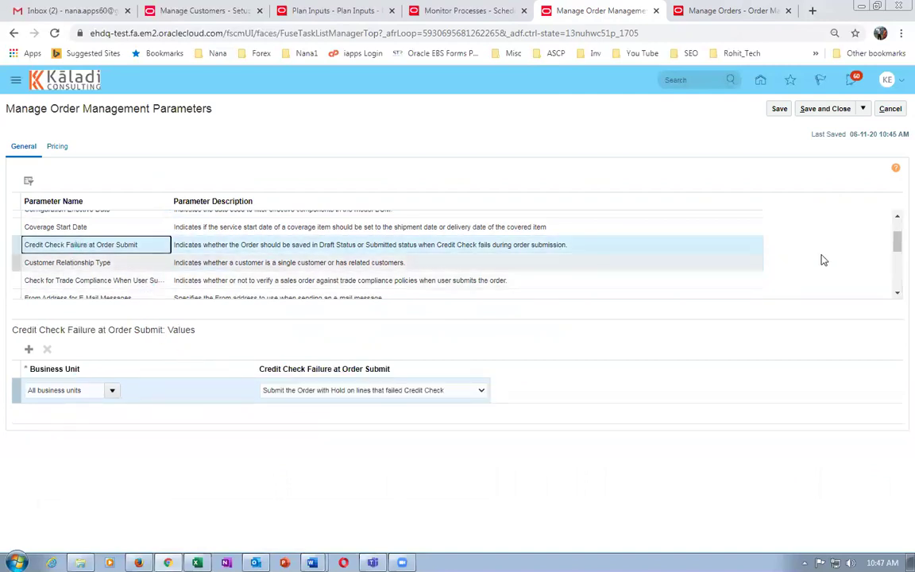
left_click(897, 245)
left_click_drag(897, 245, 896, 287)
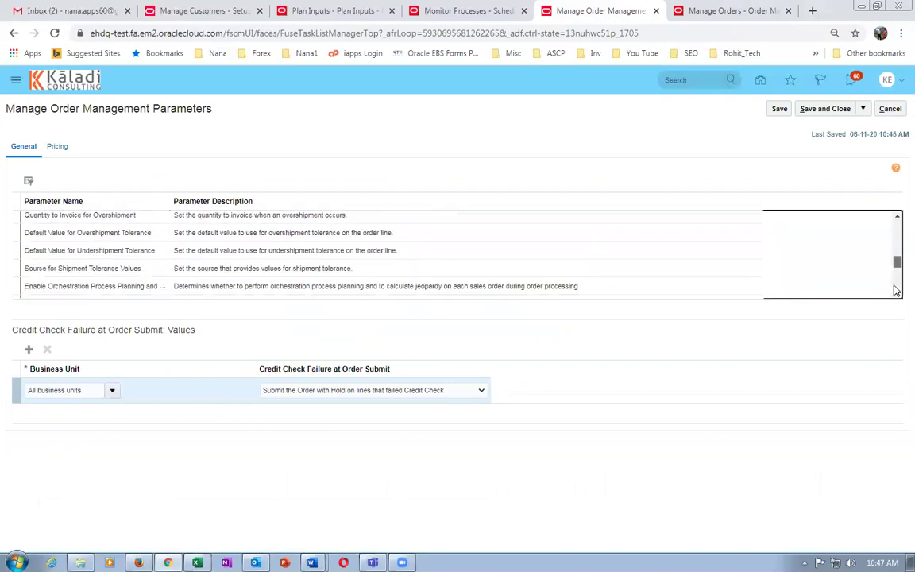
left_click(725, 11)
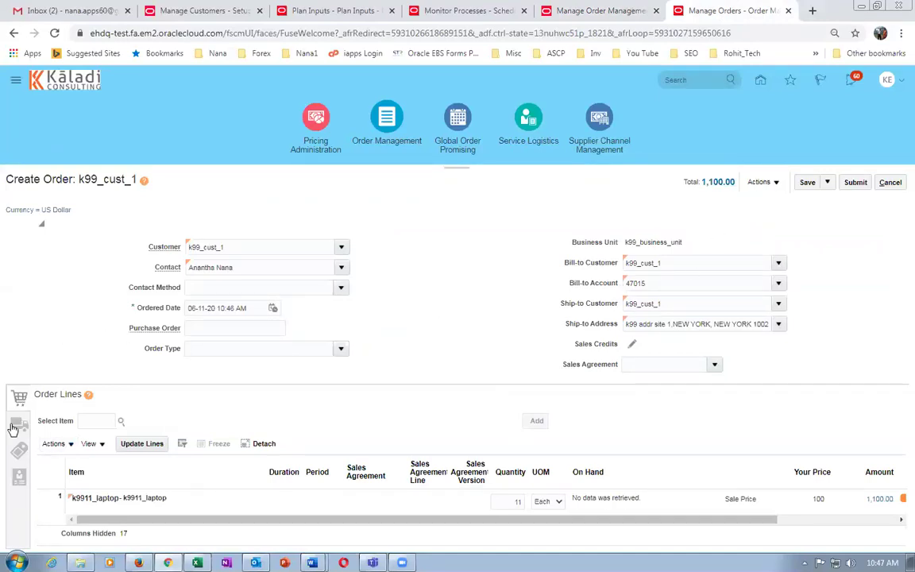
left_click(14, 426)
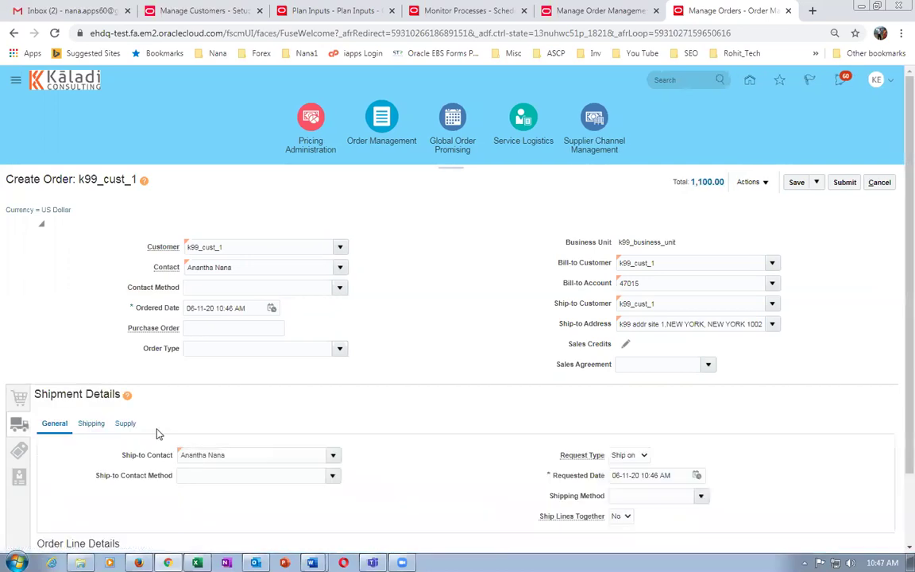
Set the Supply warehouse to K991 - K99_CHILD_1 and submit the order.
left_click(126, 424)
left_click(228, 456)
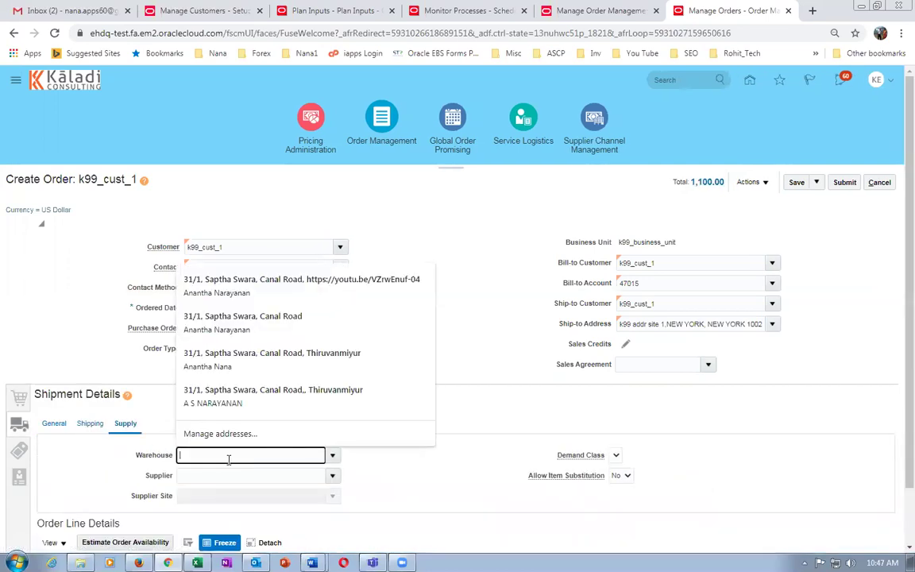
type("k99")
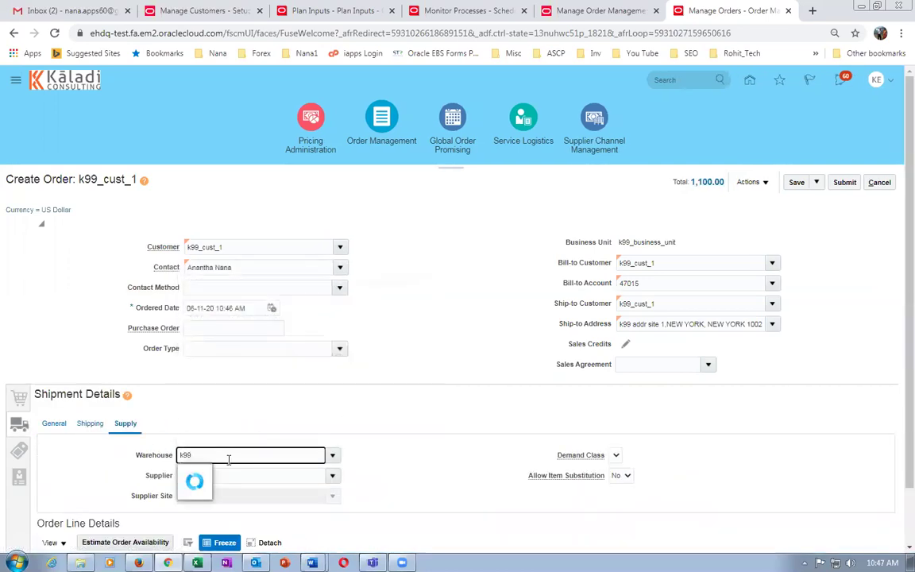
left_click(206, 473)
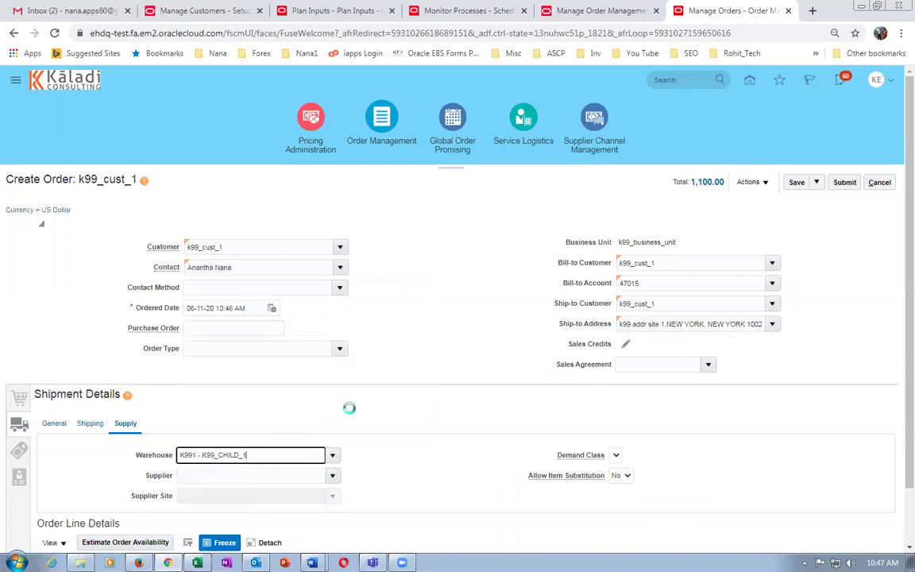
left_click(847, 185)
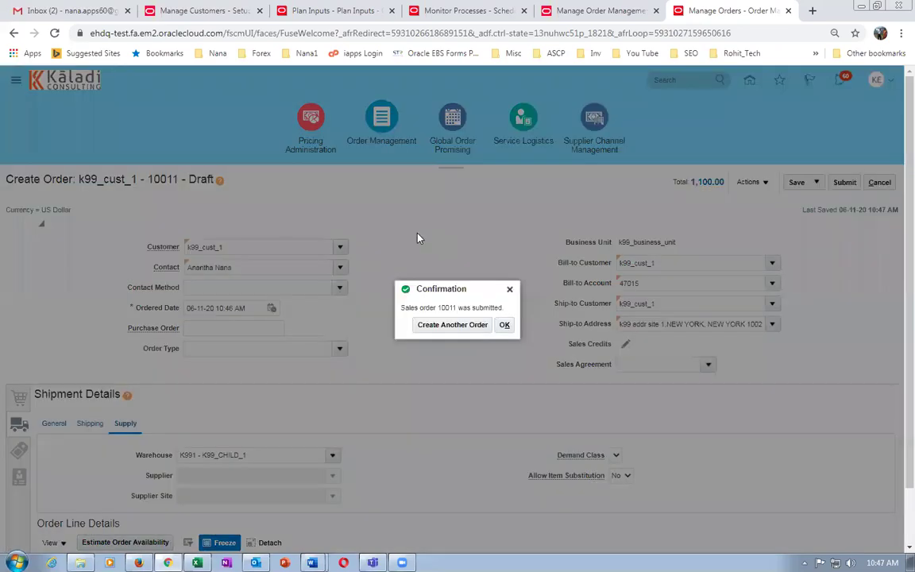
Acknowledge order 10011's submission and refresh its status.
left_click(504, 326)
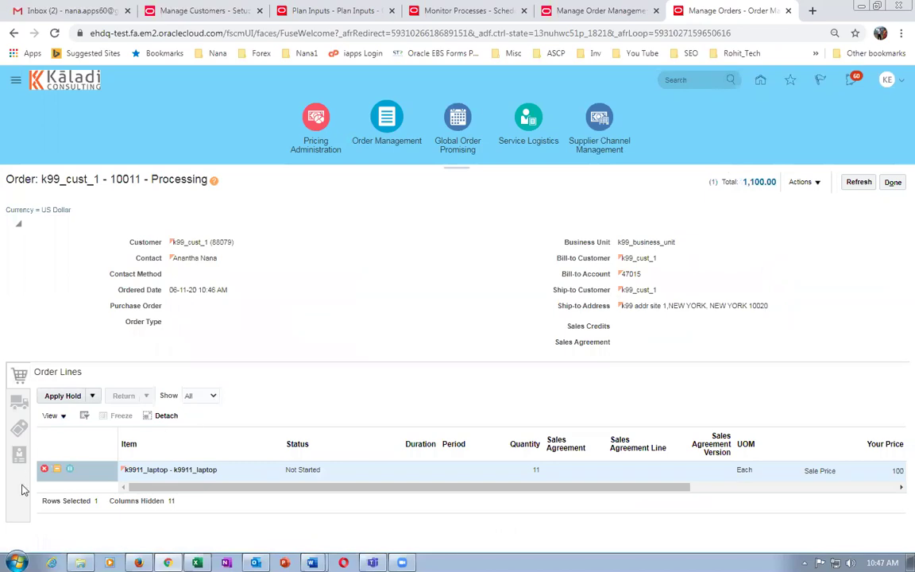
left_click(859, 183)
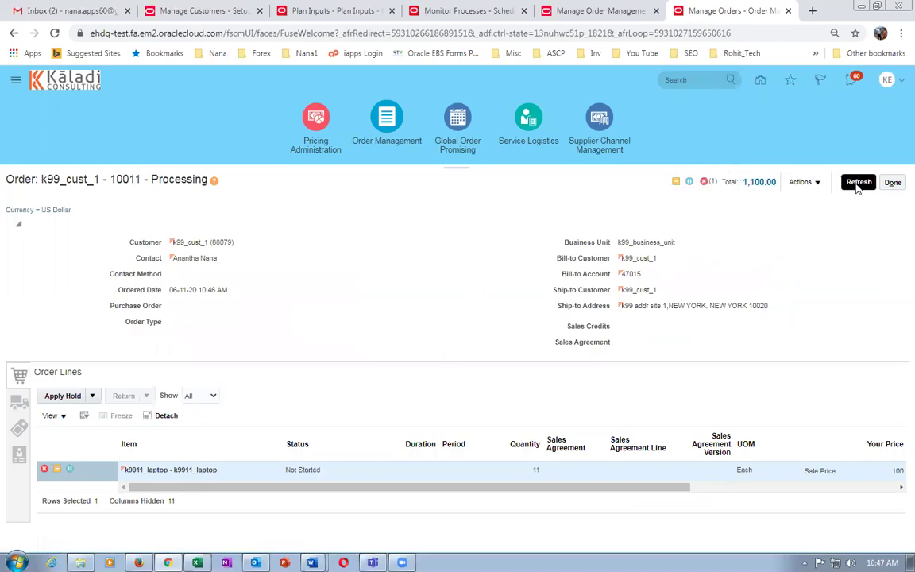
left_click(858, 184)
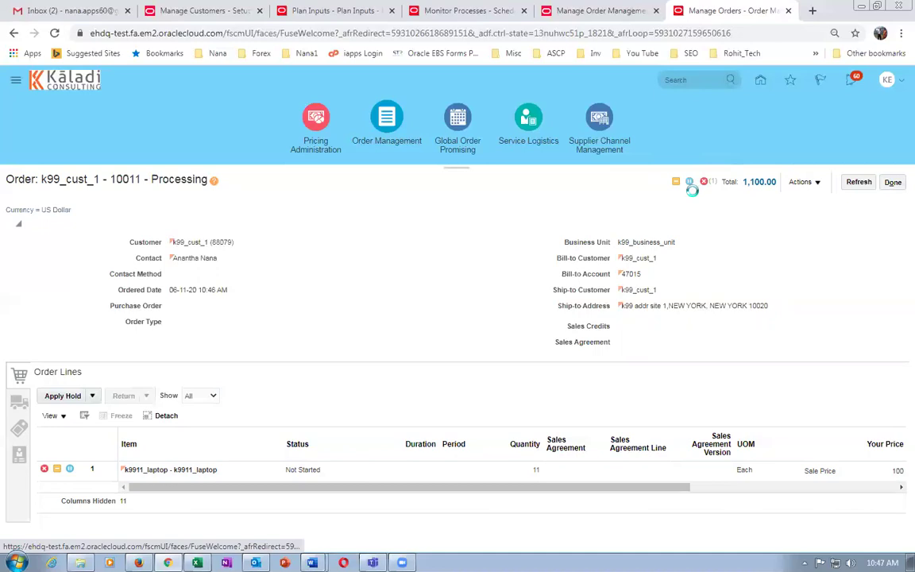
Read the credit verification error showing the lines are on hold, then close it.
left_click(690, 183)
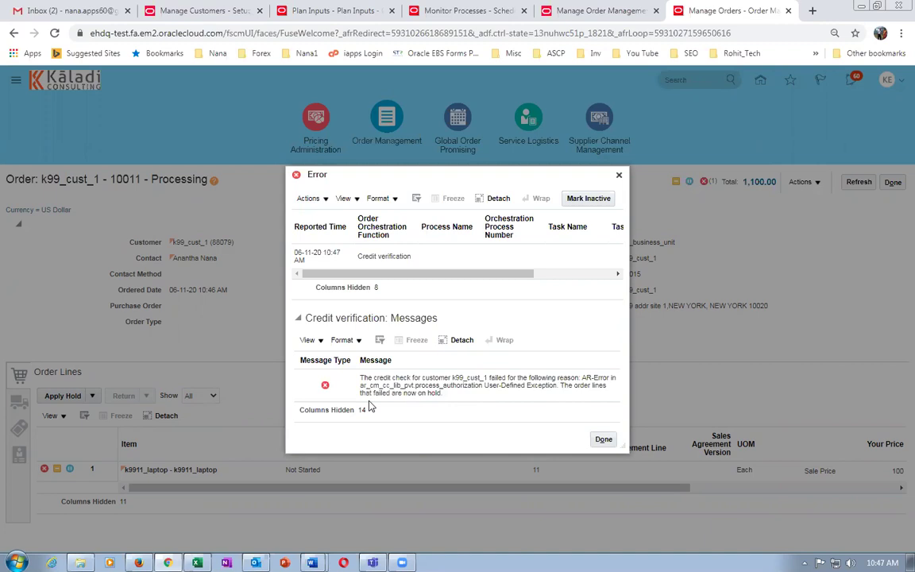
left_click_drag(472, 385, 461, 402)
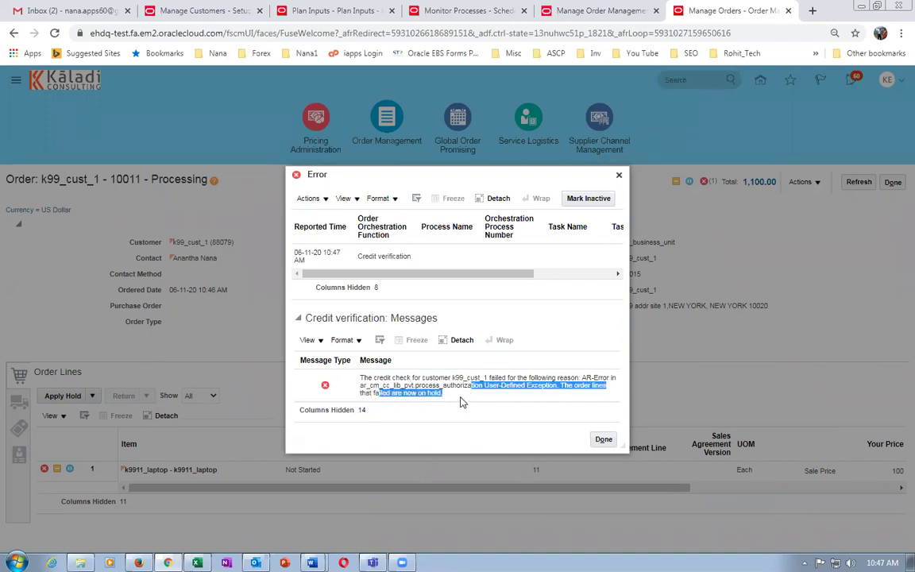
left_click(605, 442)
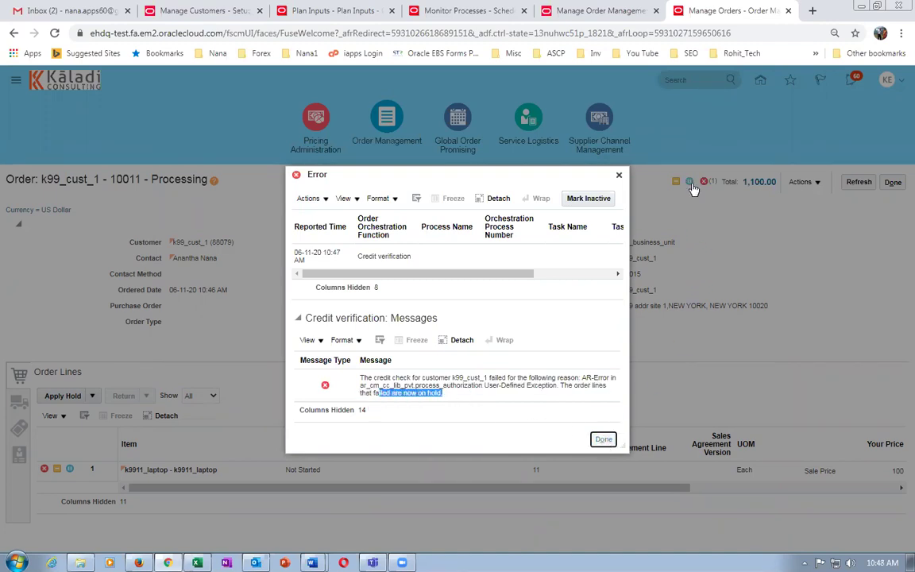
left_click(619, 174)
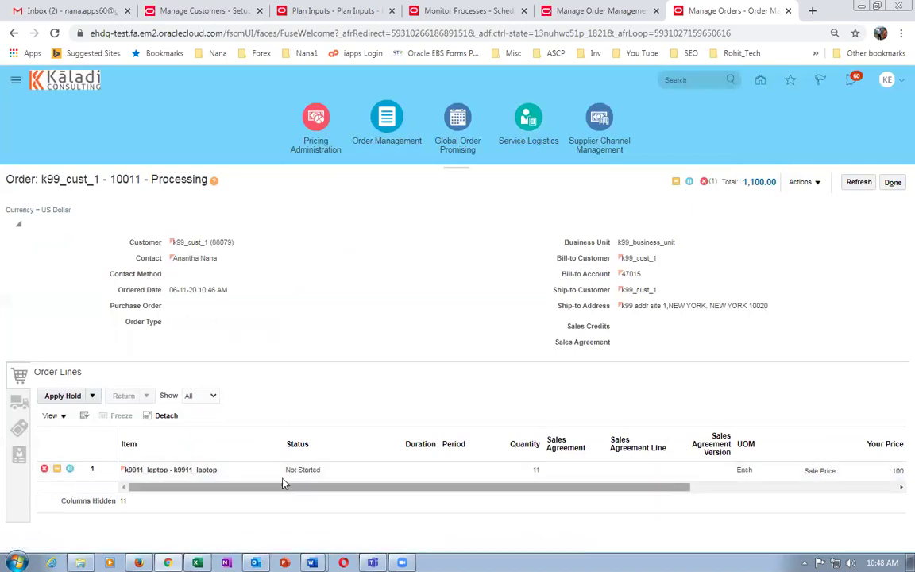
left_click_drag(282, 488, 435, 509)
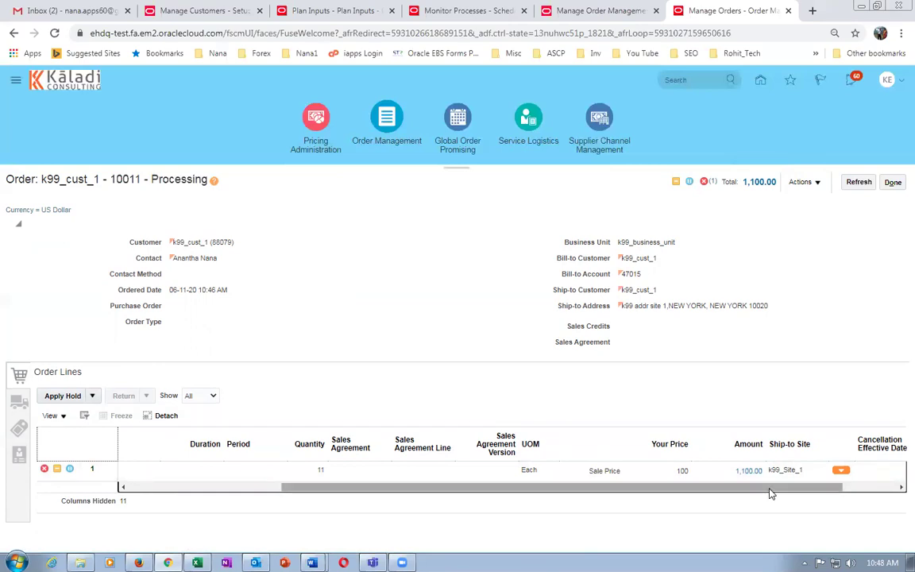
left_click_drag(770, 494, 605, 494)
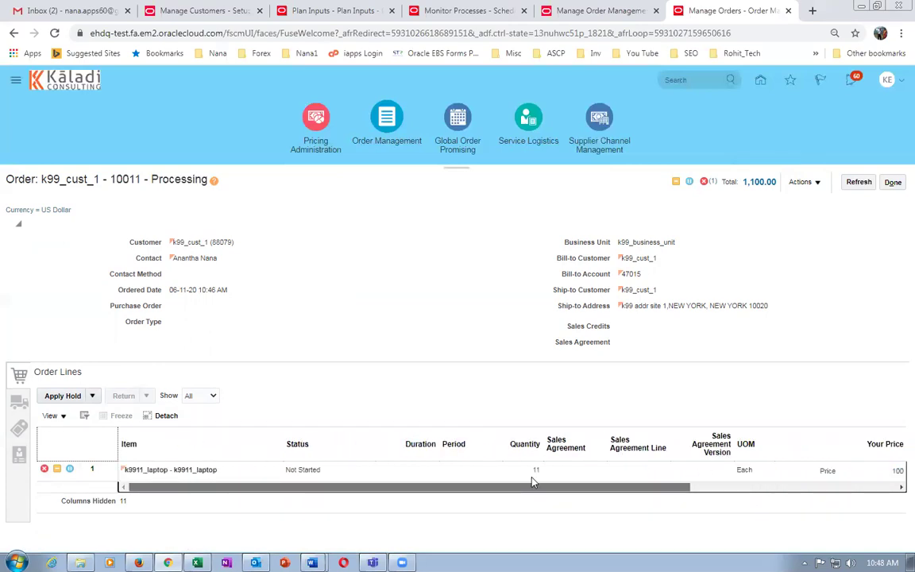
left_click(92, 396)
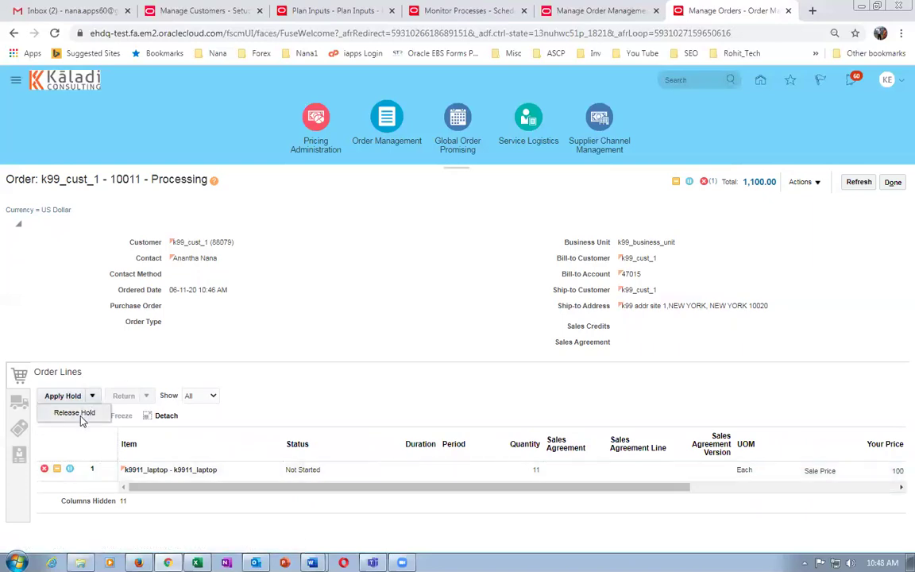
left_click(82, 419)
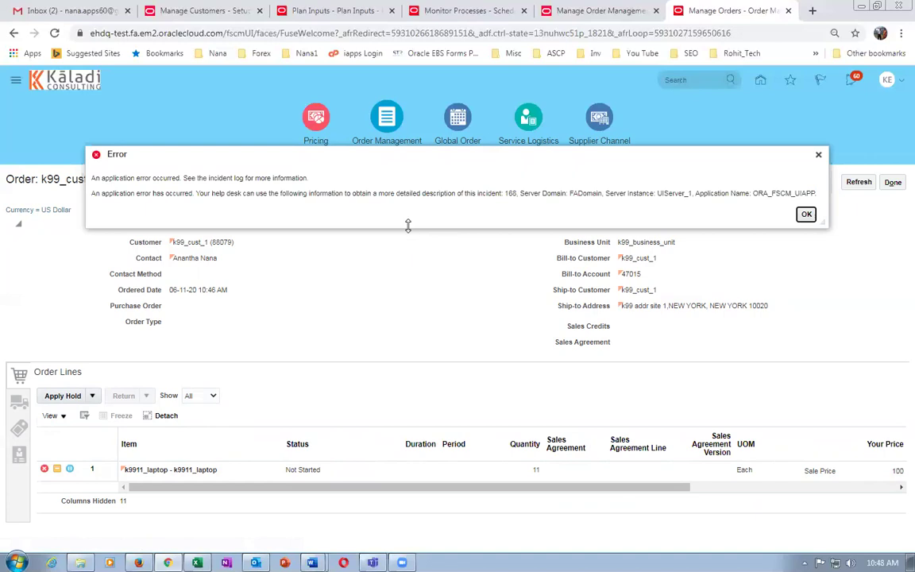
left_click(806, 215)
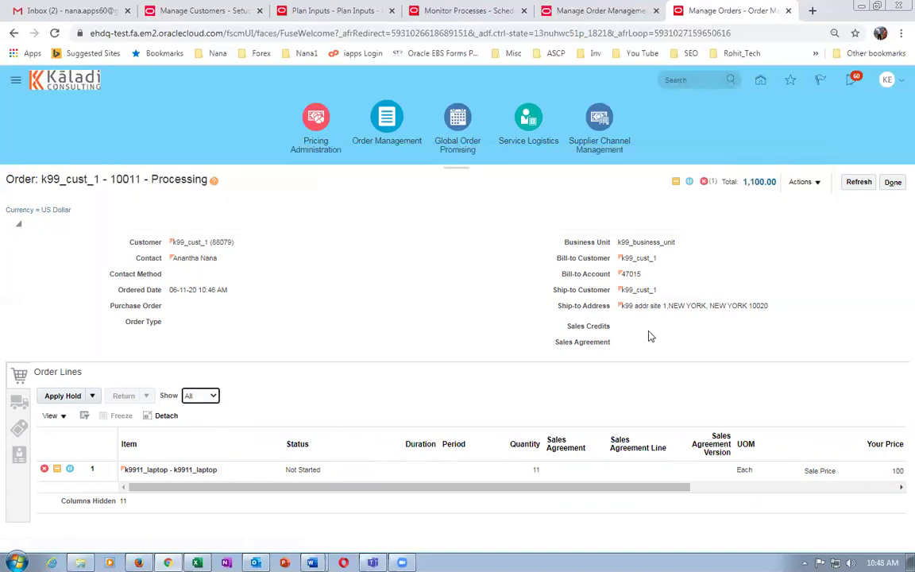
left_click(859, 184)
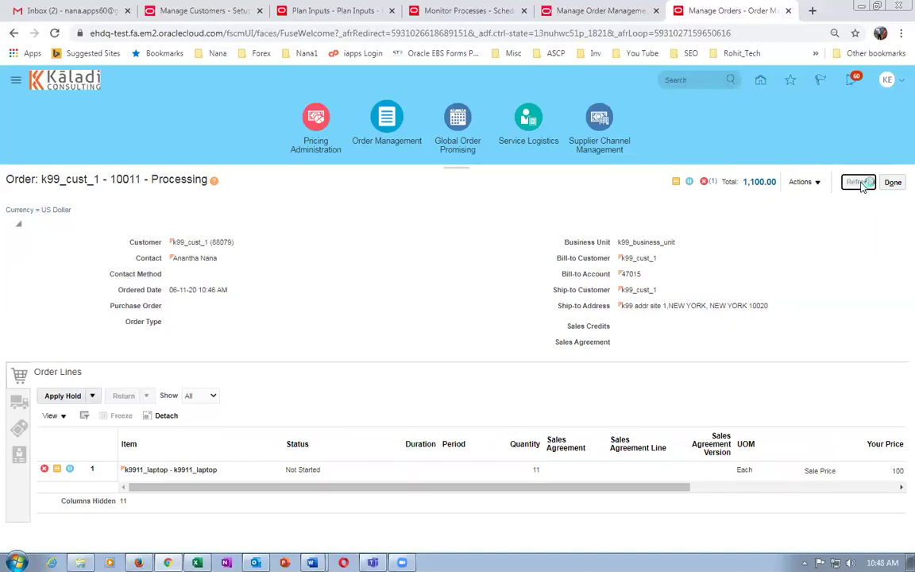
left_click(789, 184)
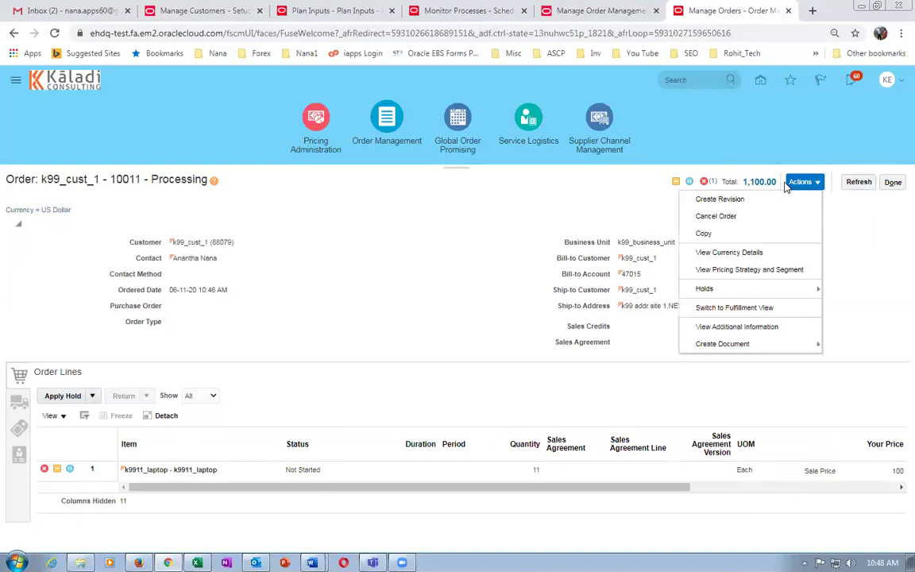
Switch order 10011 to fulfillment view and open the fulfillment line Actions menu.
left_click(727, 308)
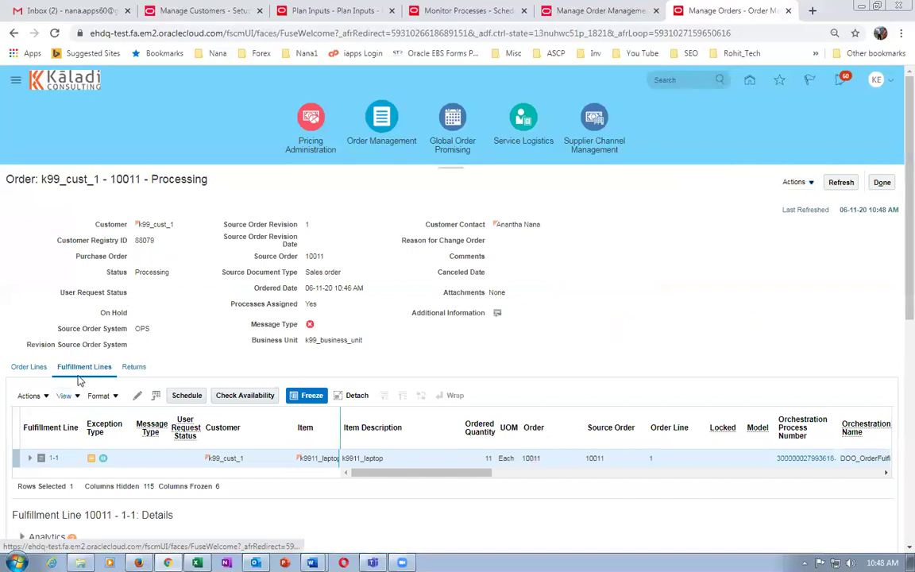
left_click(26, 398)
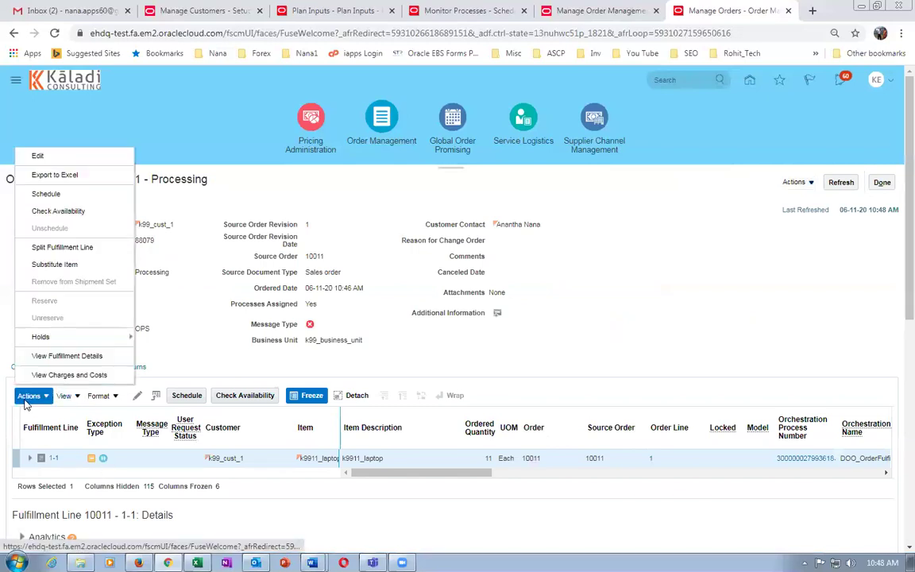
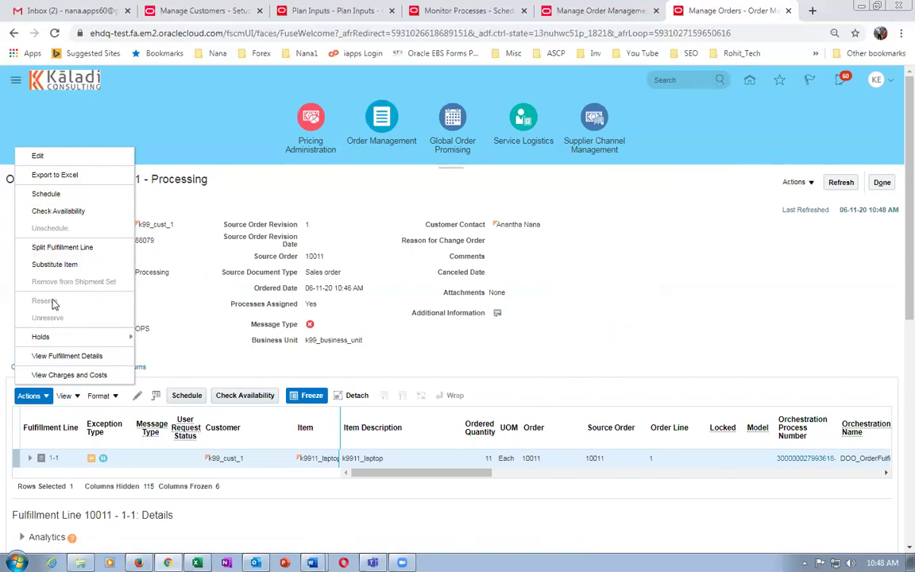
Release order 10011's Credit Check Hold with reason 'Credit check failure resolved' and comment 'cust paid the ad'.
mouse_move(63, 338)
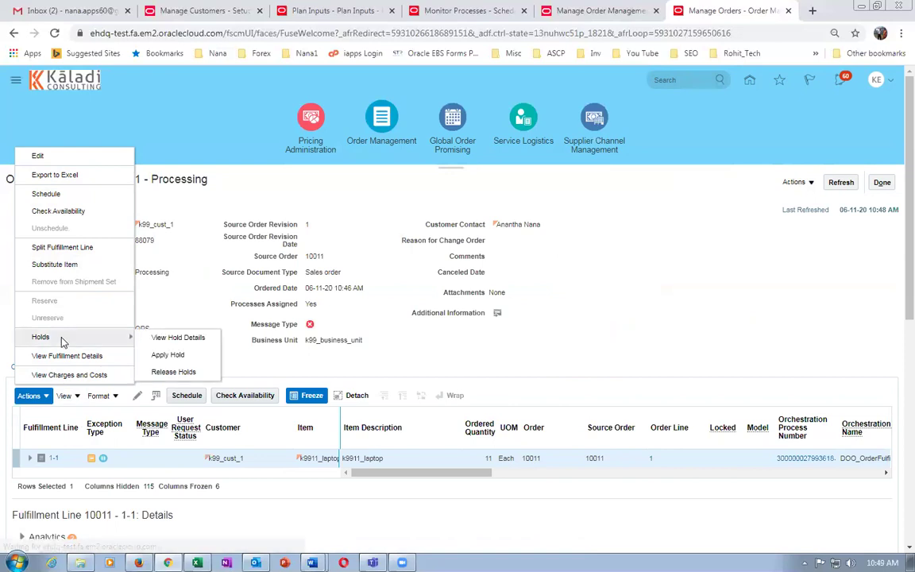
left_click(191, 375)
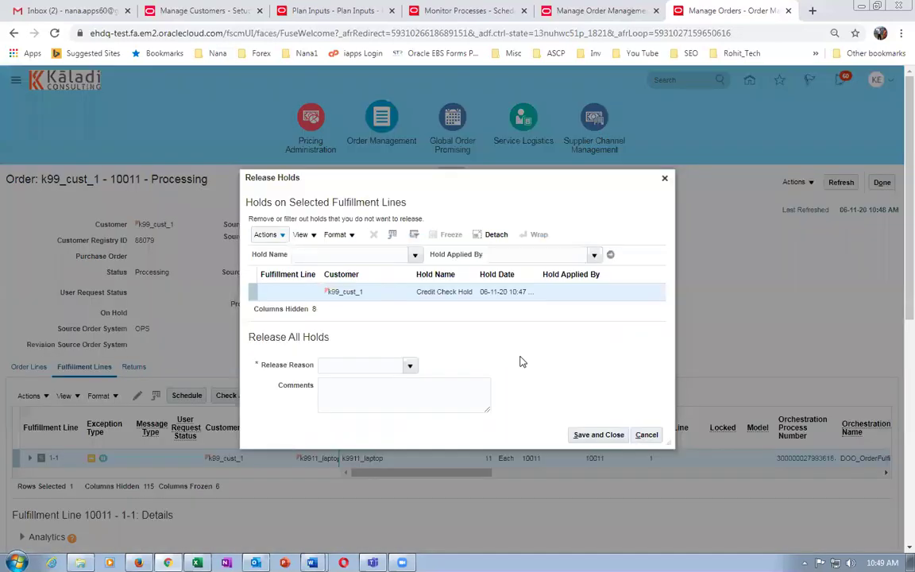
left_click(411, 365)
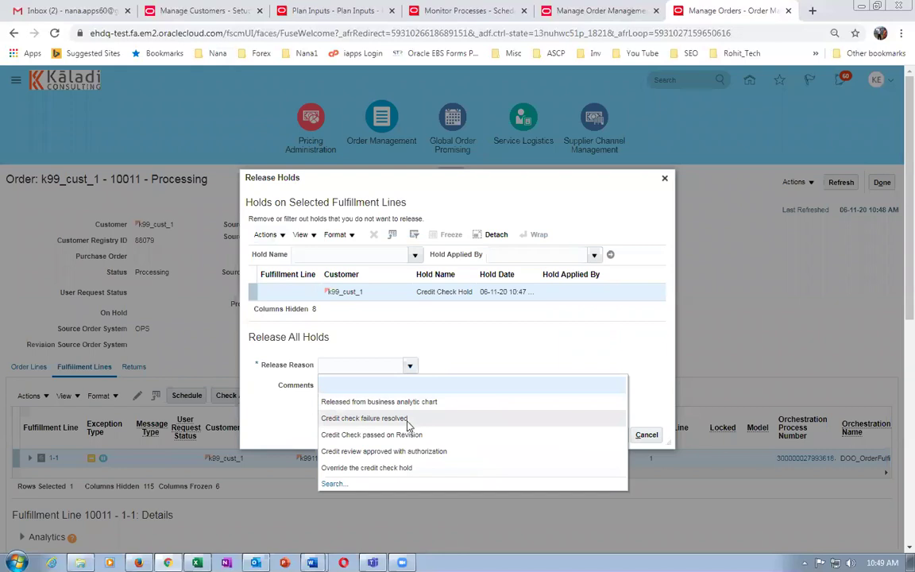
left_click(411, 421)
left_click(345, 397)
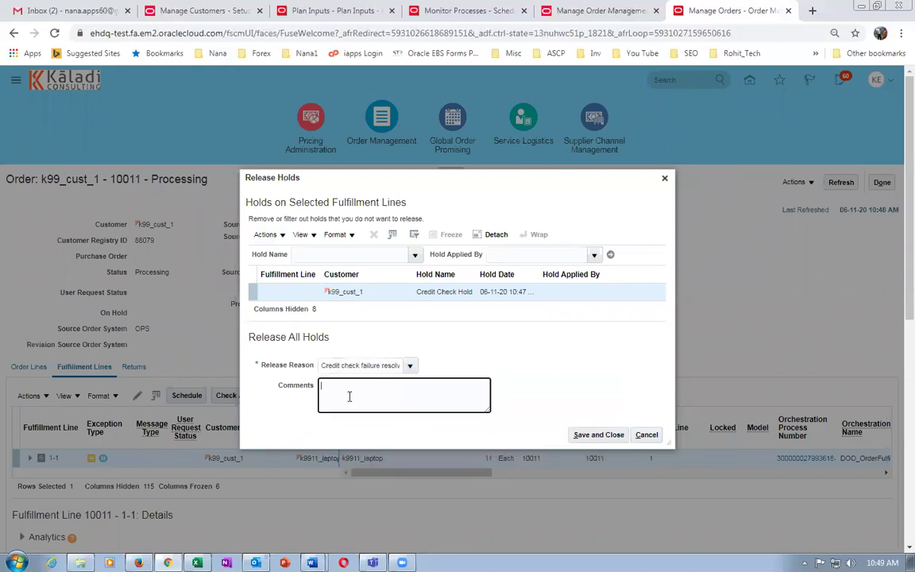
type("cust paid the advance")
left_click(594, 435)
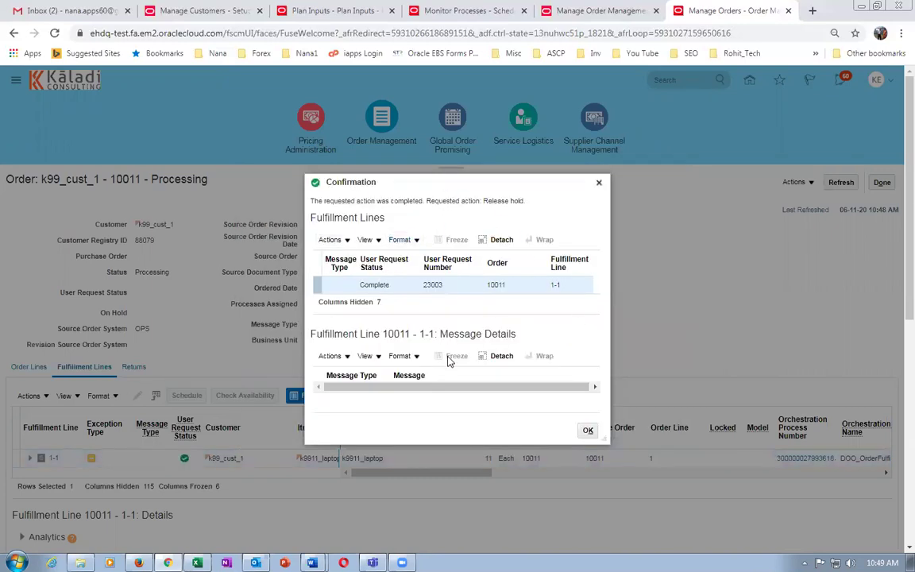
Refresh order 10011 and open its fulfillment line's orchestration process.
left_click(588, 432)
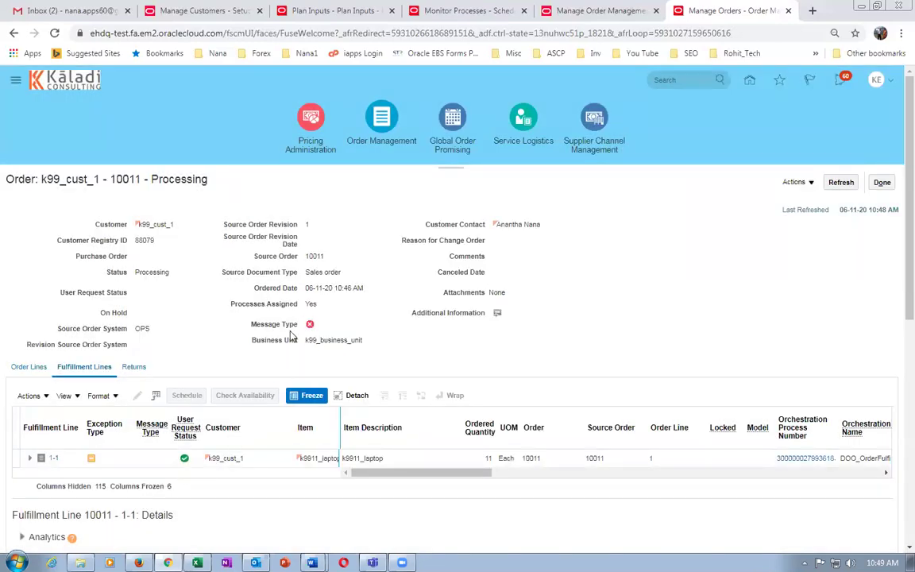
left_click(841, 182)
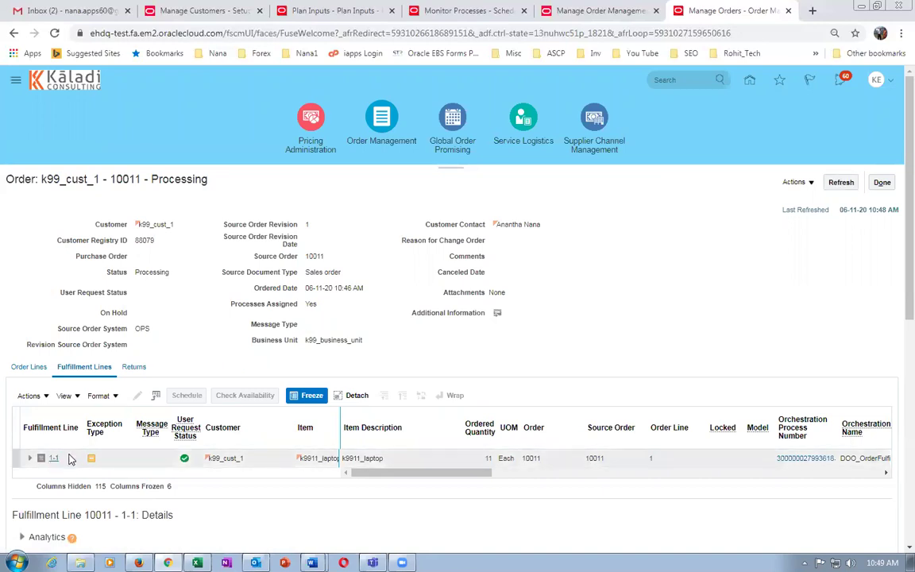
left_click(846, 183)
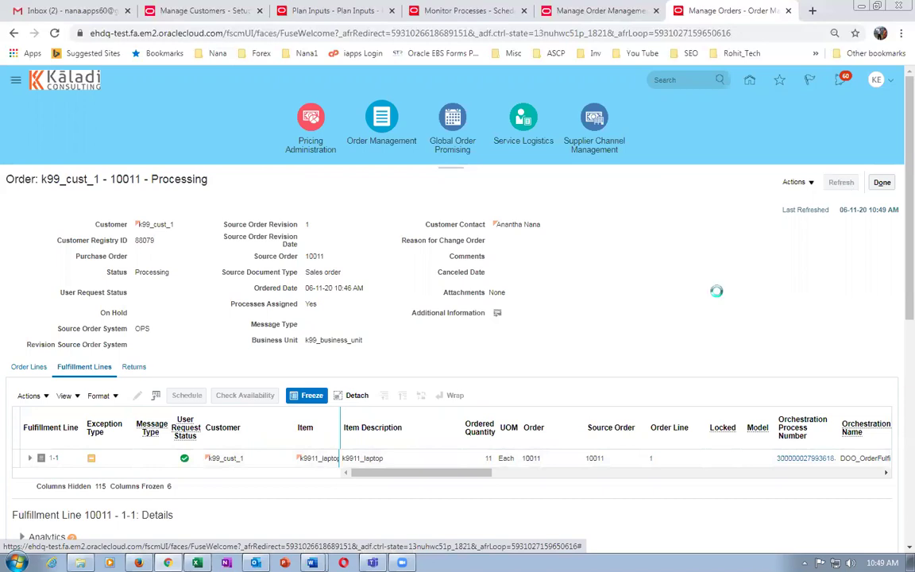
left_click_drag(452, 472, 494, 484)
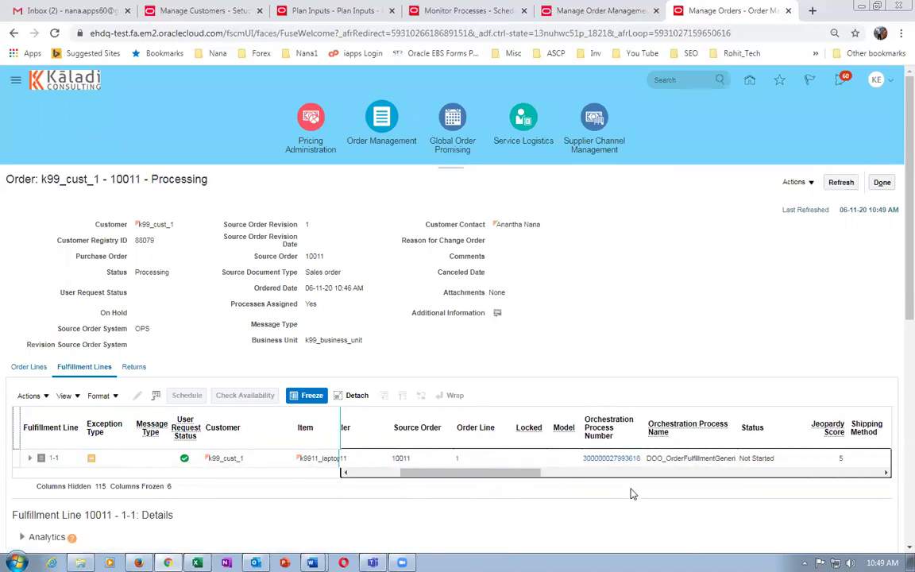
left_click(623, 461)
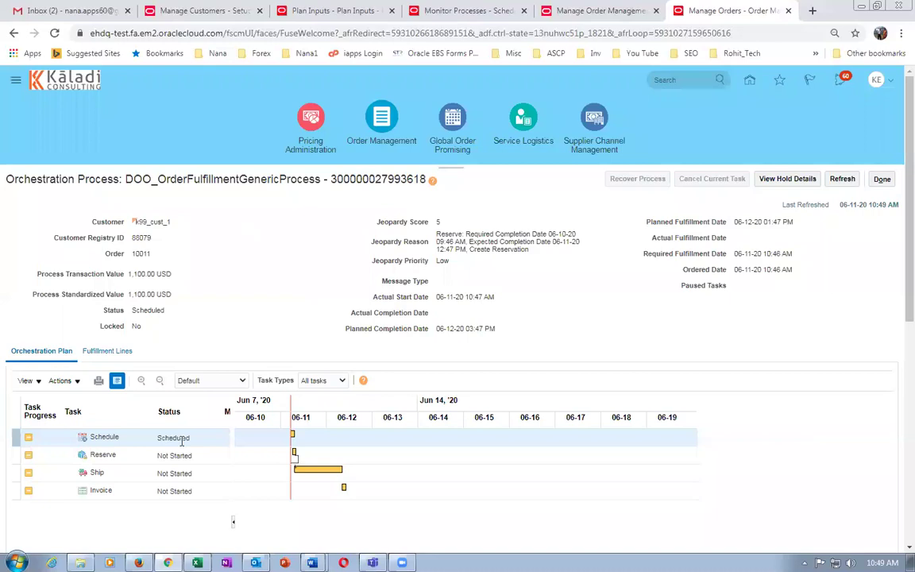
Refresh the orchestration process until Schedule and Reserve finish and Ship starts.
left_click(841, 180)
left_click(841, 179)
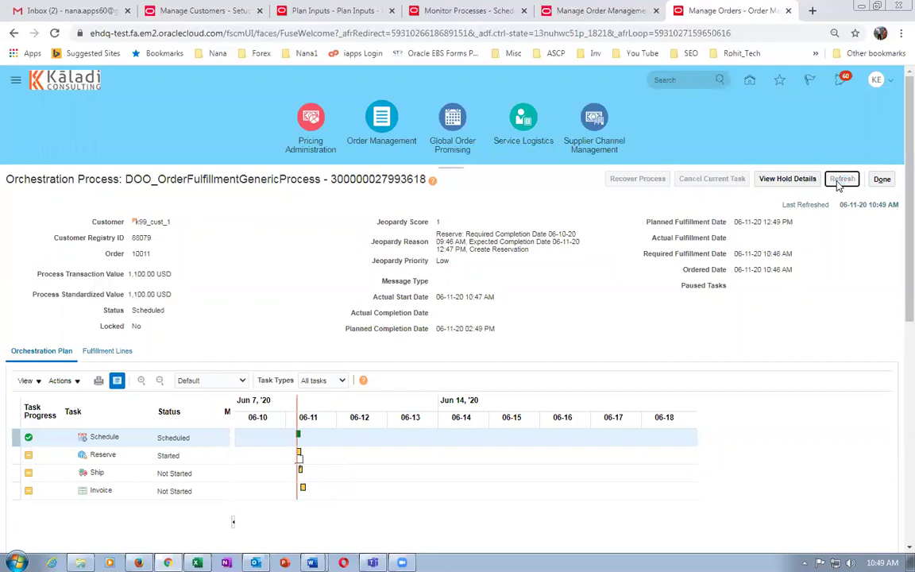
left_click(840, 179)
left_click(840, 181)
left_click(846, 180)
left_click(849, 183)
left_click(846, 182)
left_click(845, 181)
left_click(843, 183)
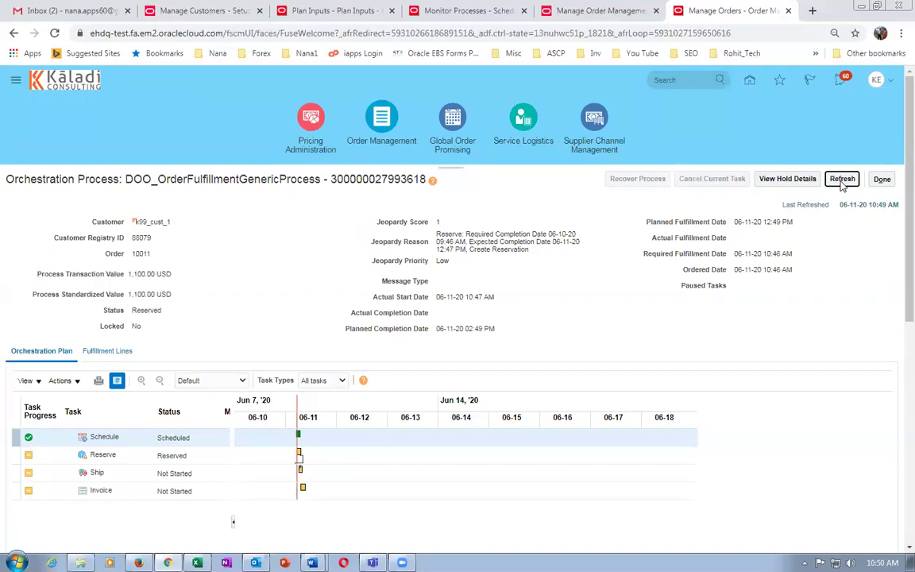
left_click(843, 183)
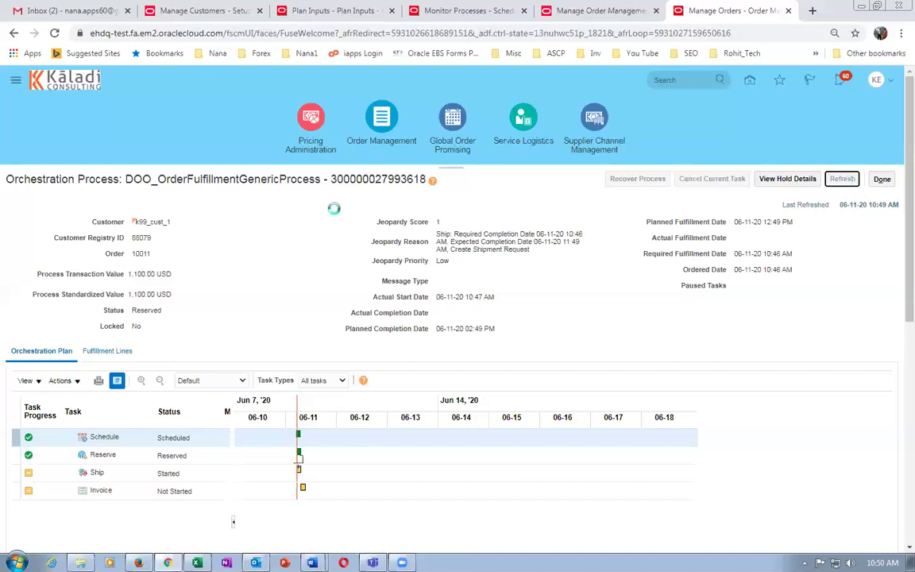
left_click(181, 10)
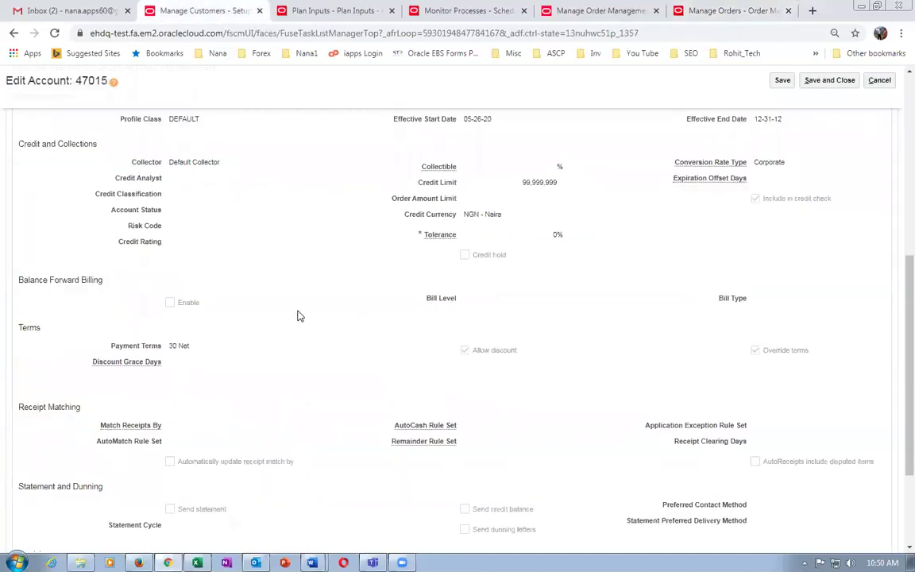
Correct account 47015's profile: clear Include in credit check, enable Credit hold, and save.
scroll(296, 318, "up", 2)
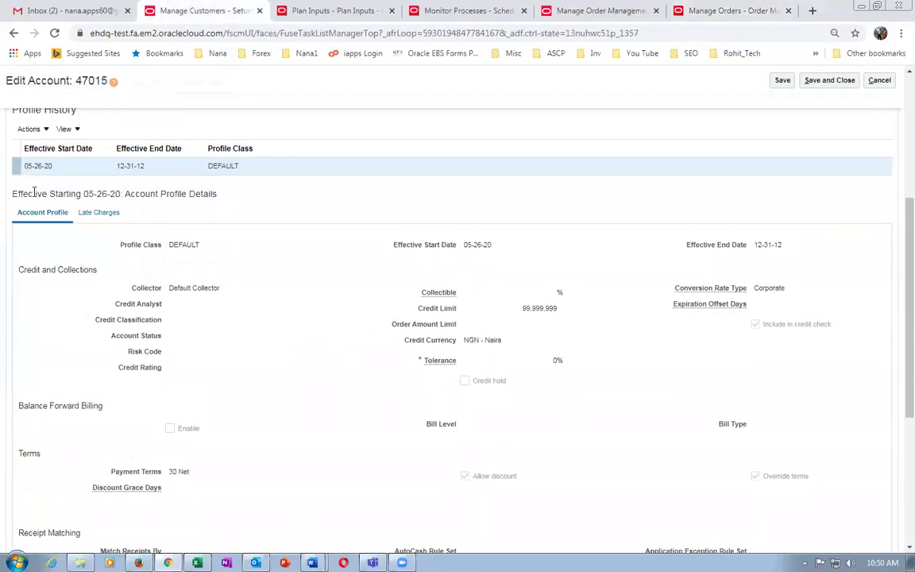
left_click(29, 129)
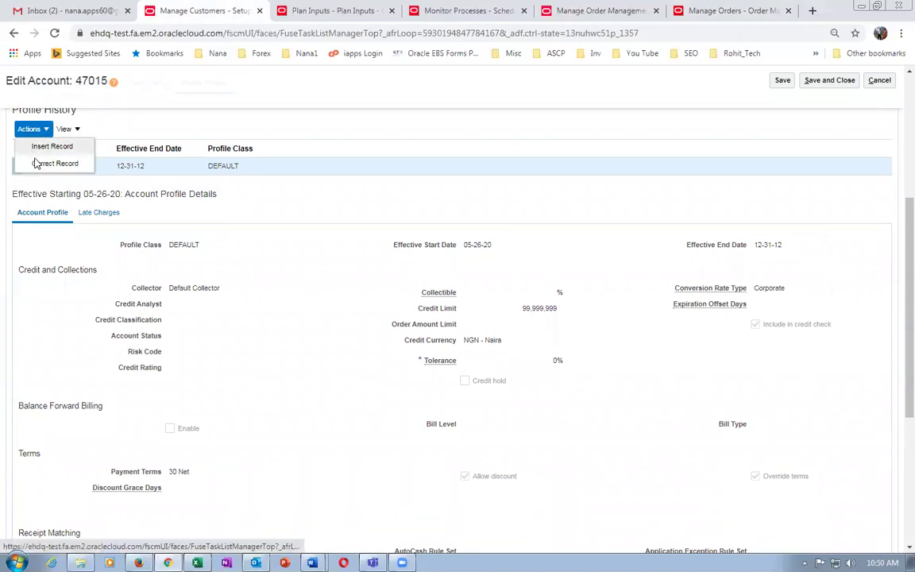
left_click(36, 161)
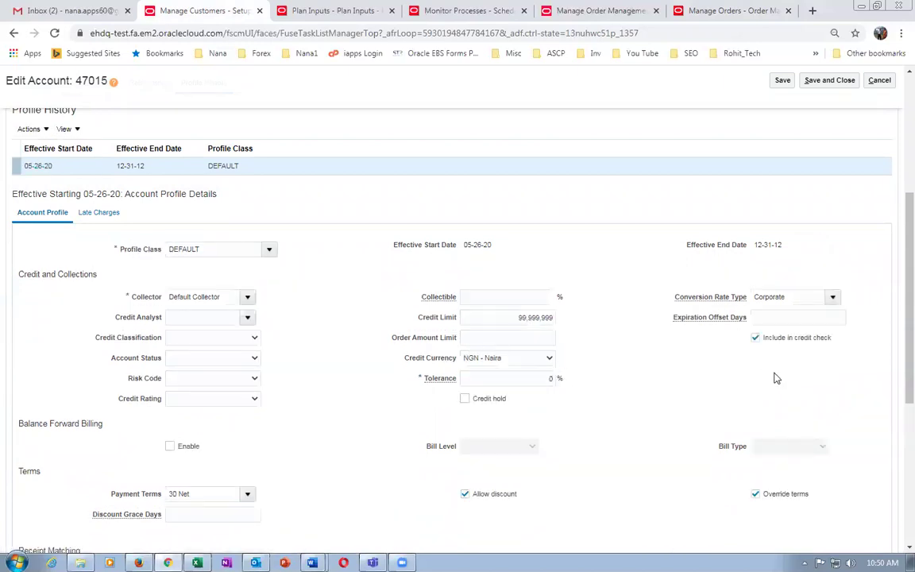
left_click(756, 340)
left_click(466, 399)
scroll(672, 417, "up", 4)
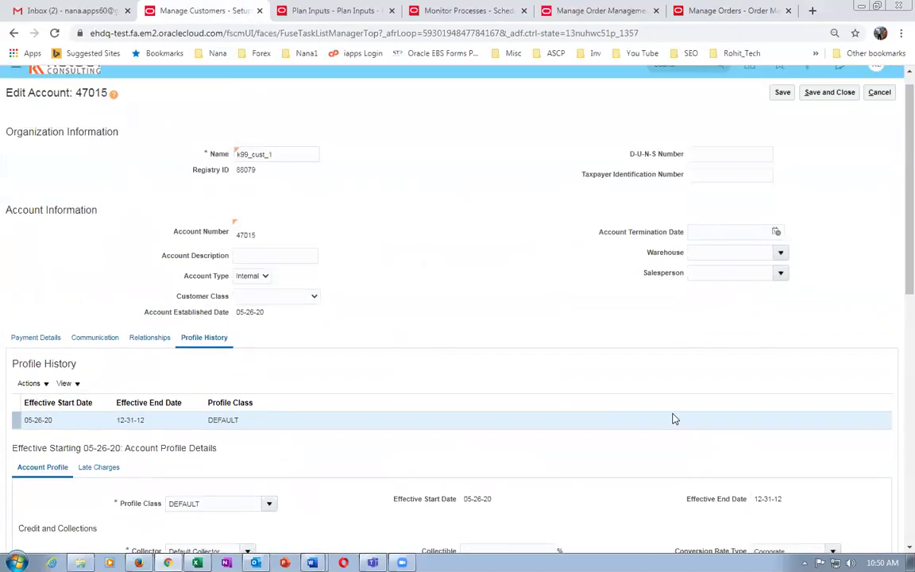
left_click(831, 108)
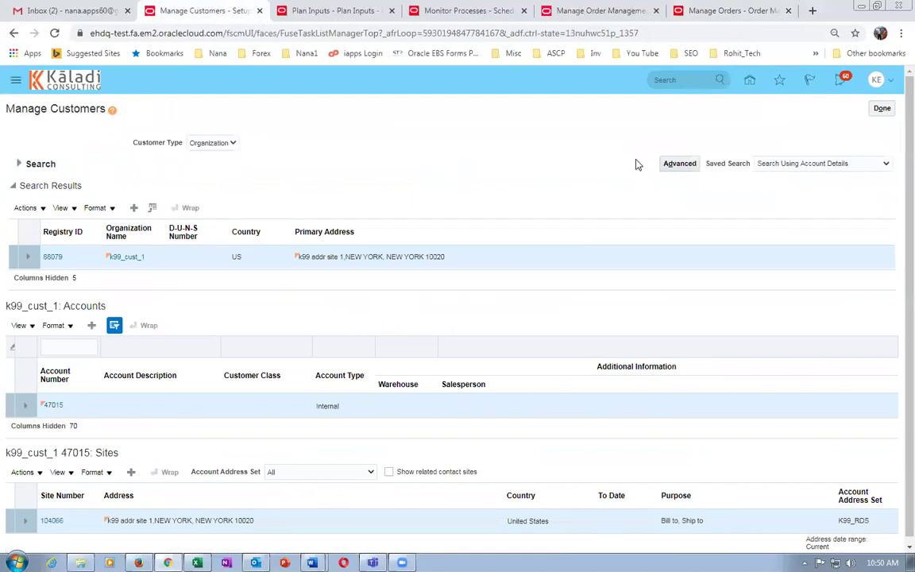
left_click(739, 13)
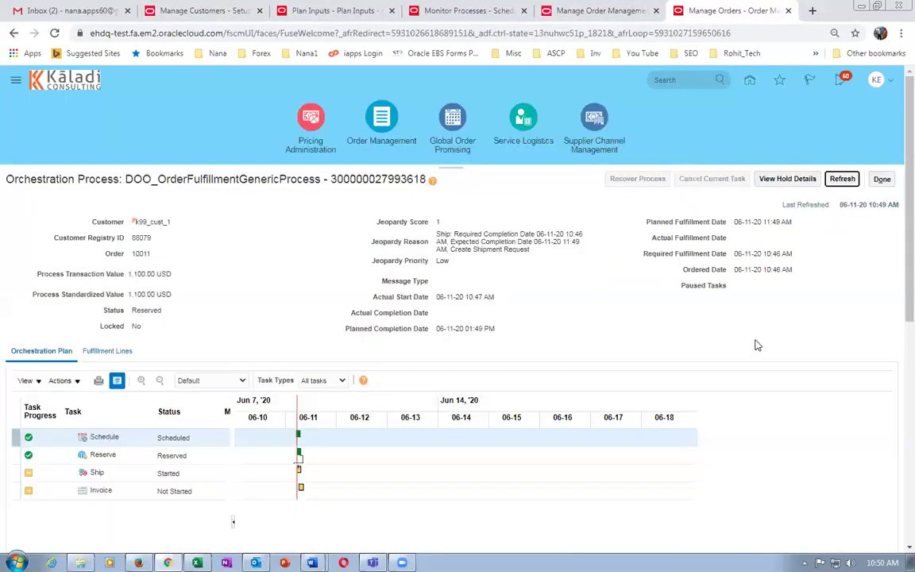
Confirm Ship reaches Awaiting Shipping, exit to Overview, and start a blank Create Order form.
left_click(840, 178)
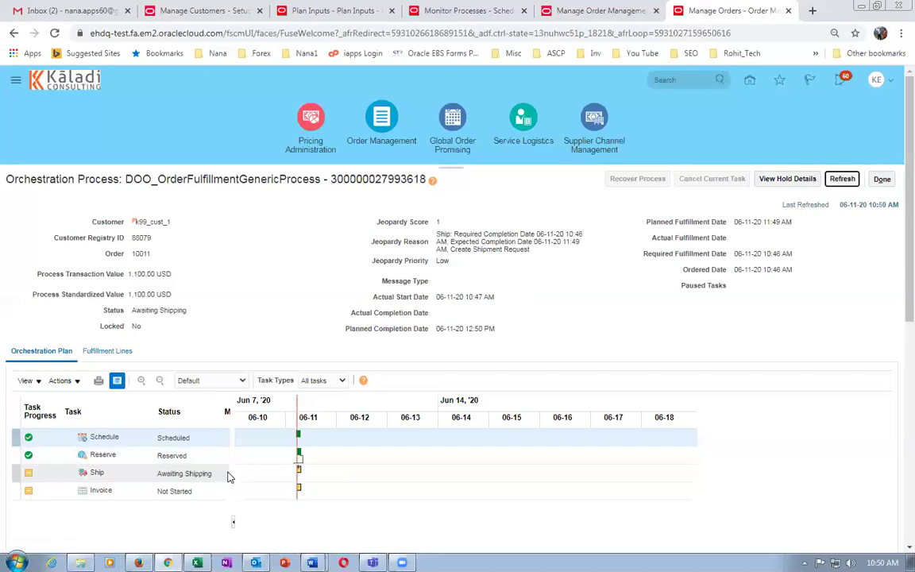
left_click(884, 181)
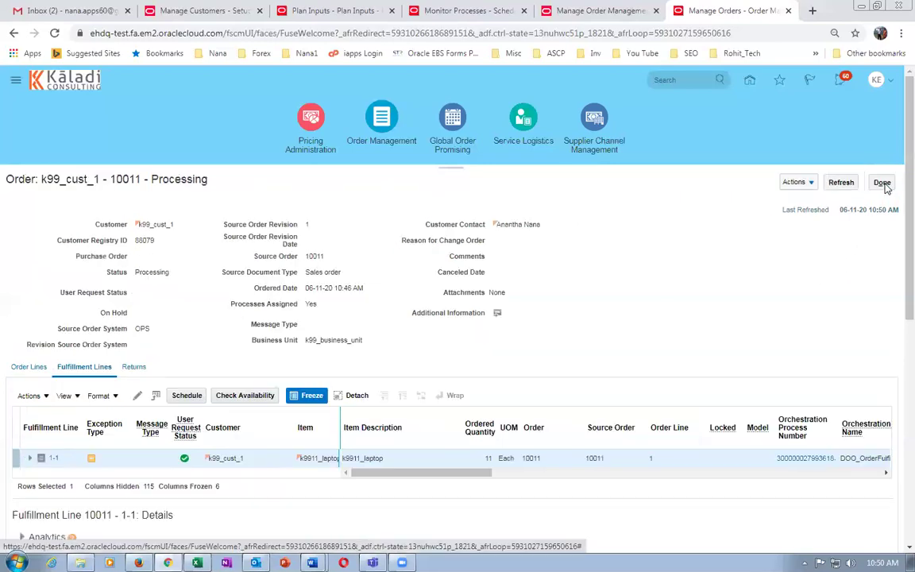
left_click(883, 183)
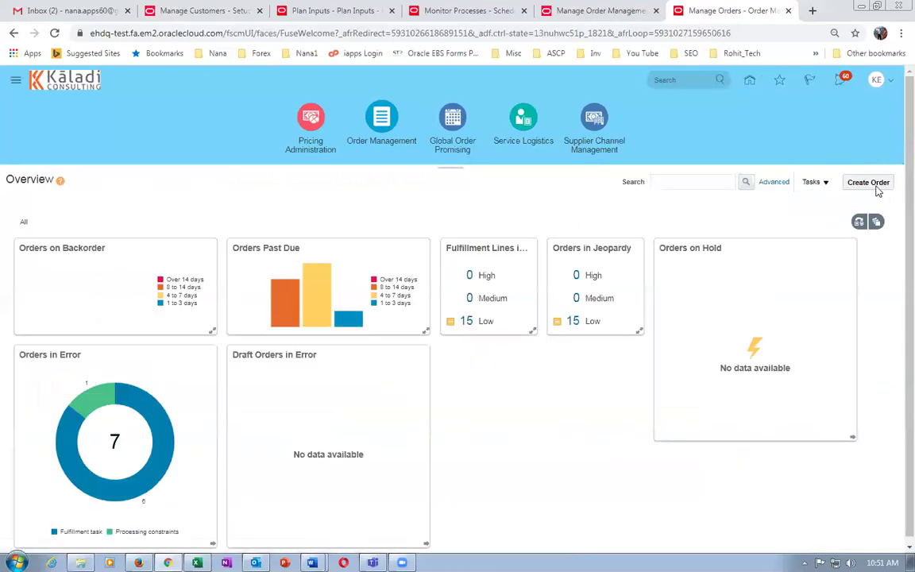
left_click(870, 183)
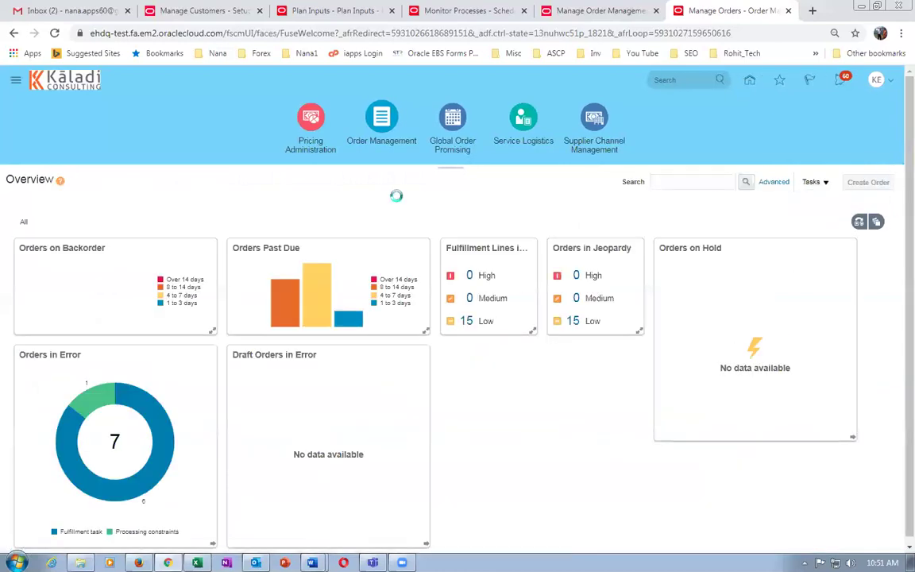
left_click(198, 246)
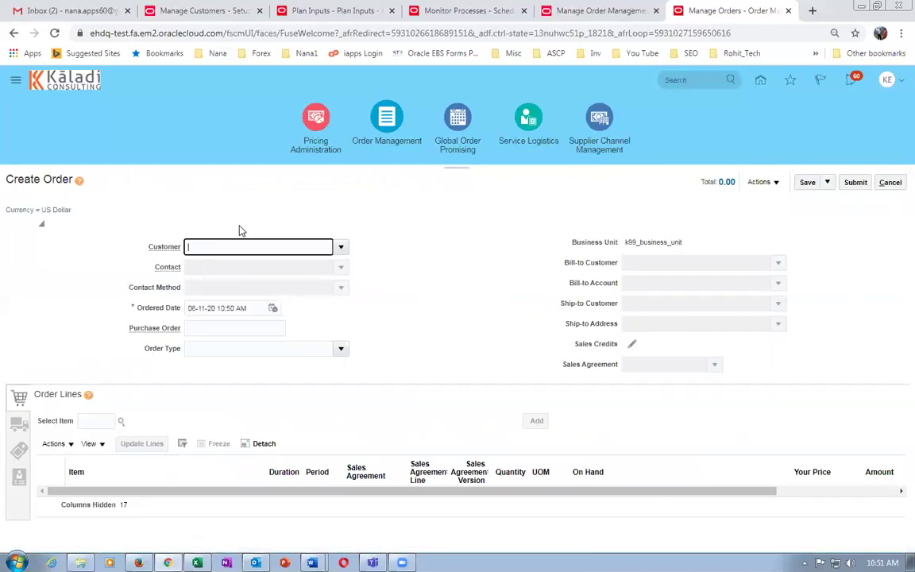
Set the new order's customer to k99_cust_1.
type("k99")
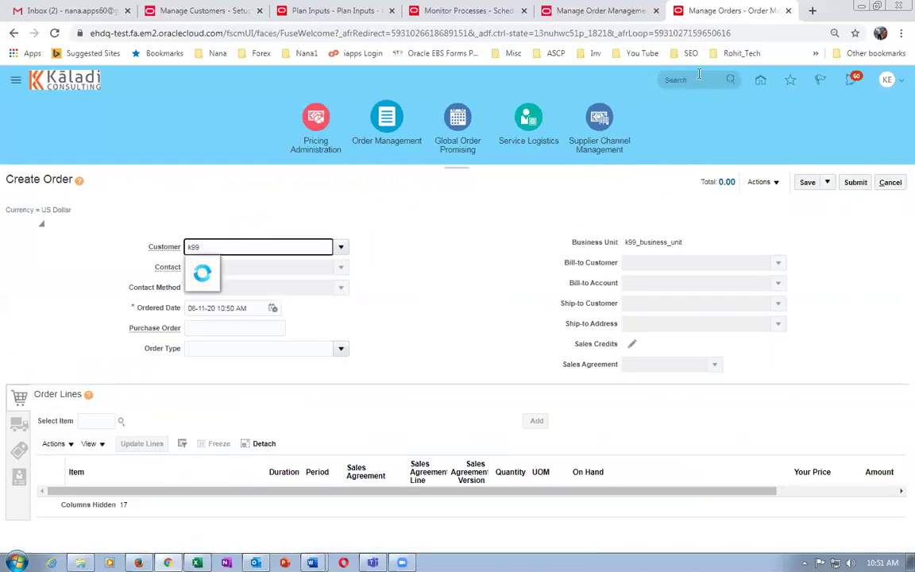
left_click(201, 10)
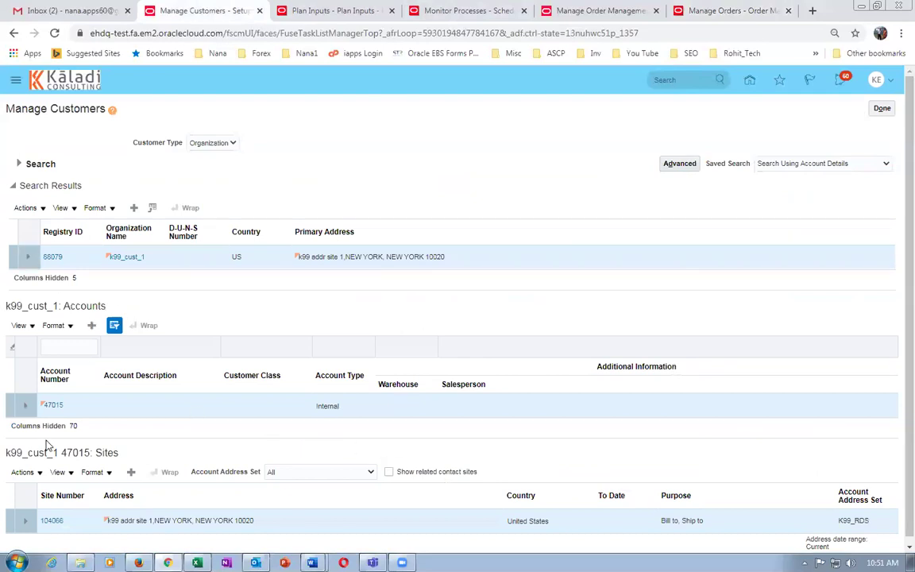
left_click(52, 405)
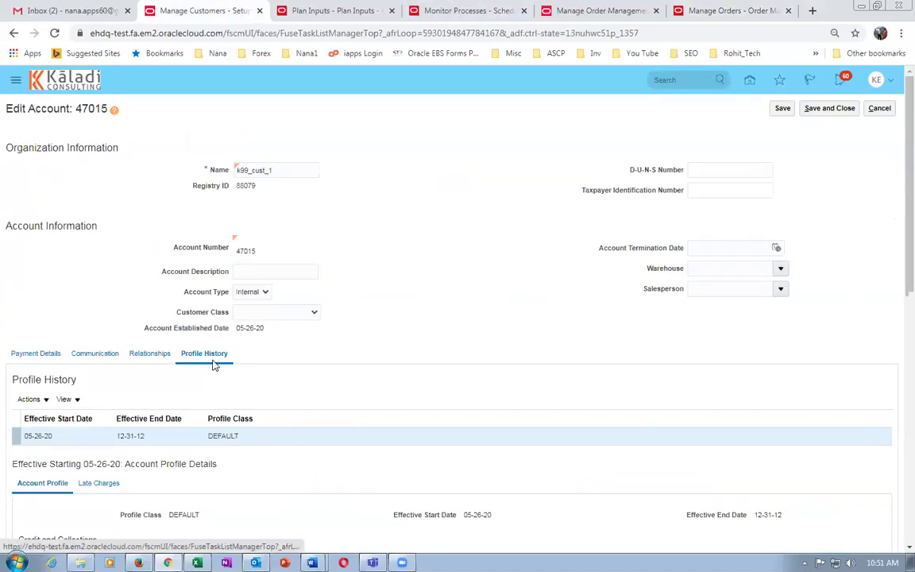
scroll(226, 363, "down", 3)
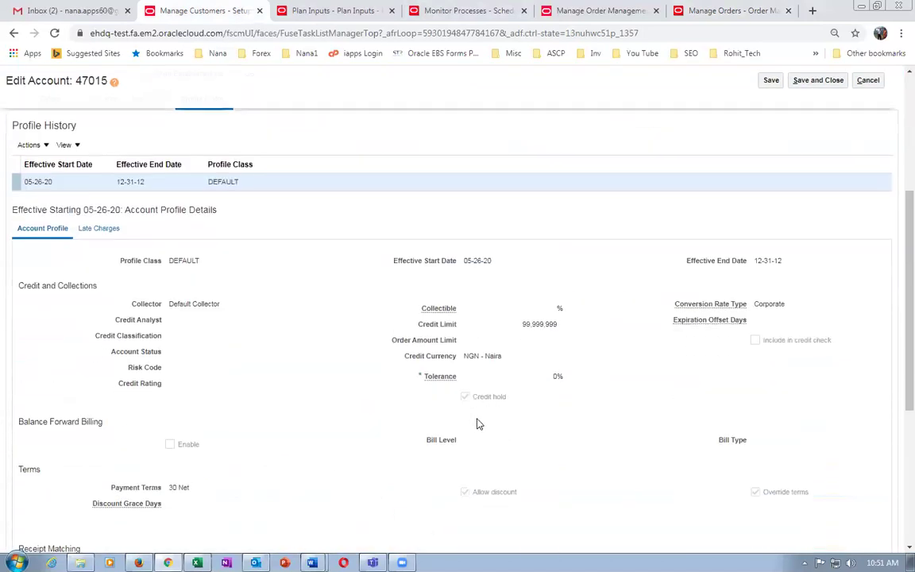
left_click(719, 10)
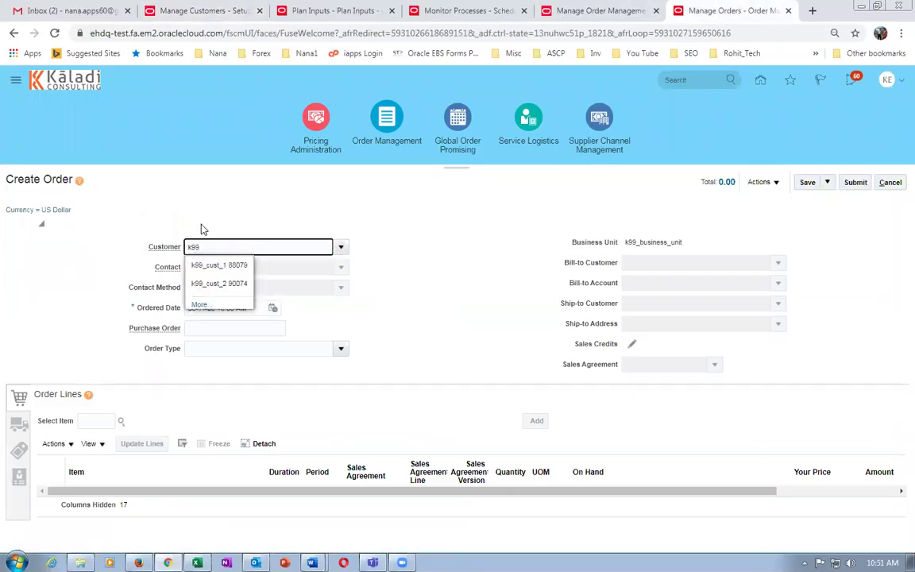
left_click(201, 263)
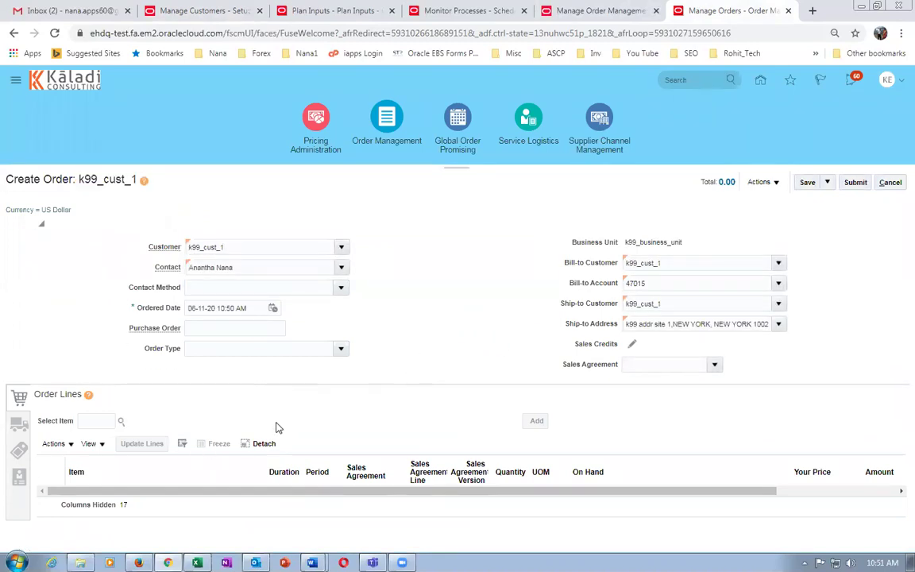
Add item k9911_laptop as an order line.
left_click(102, 421)
type("k99ff")
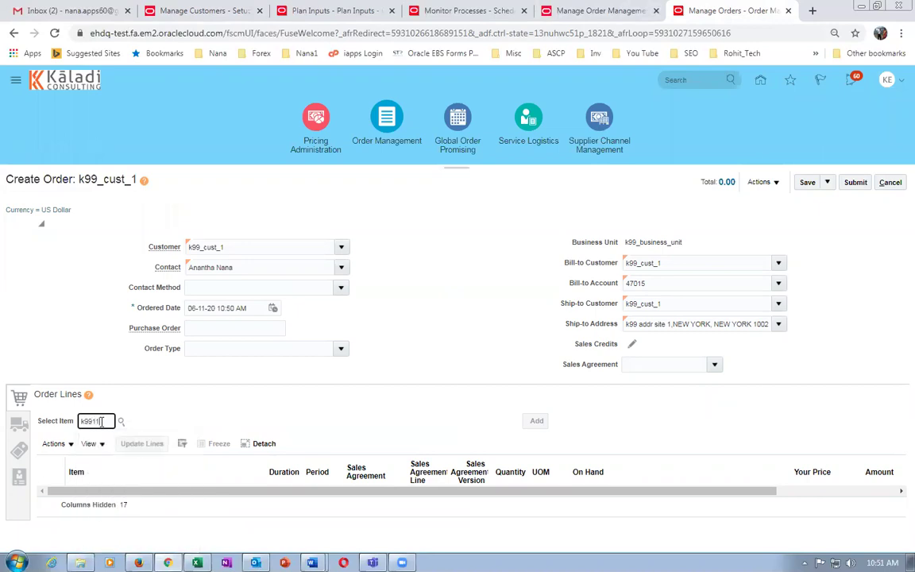
key("Tab")
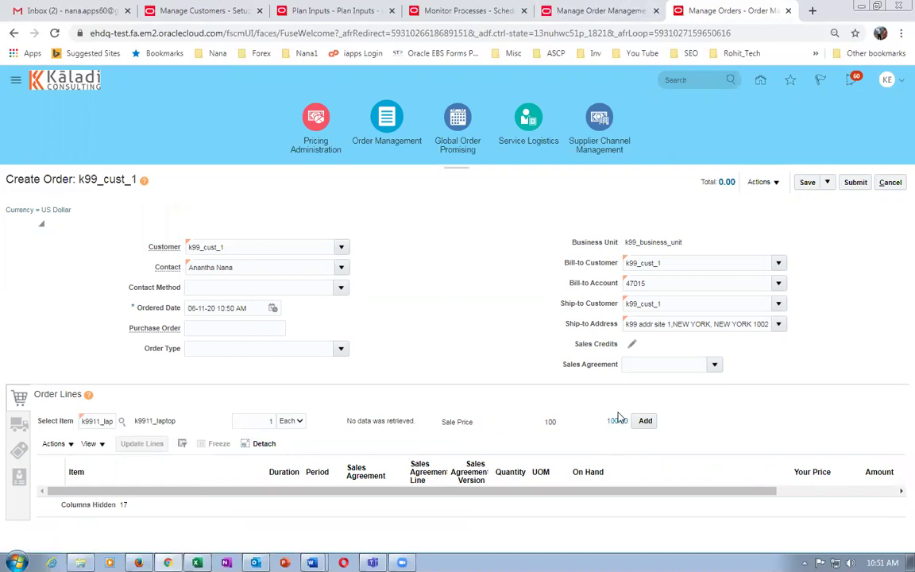
left_click(645, 420)
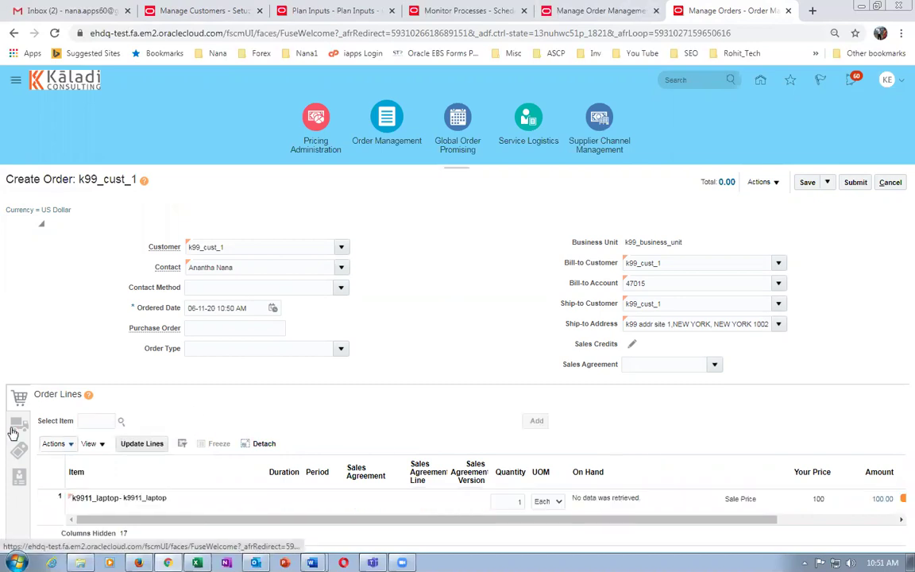
Set the line's supply warehouse to K991 - K99_CHILD_1 and save the order as draft 10012.
left_click(17, 423)
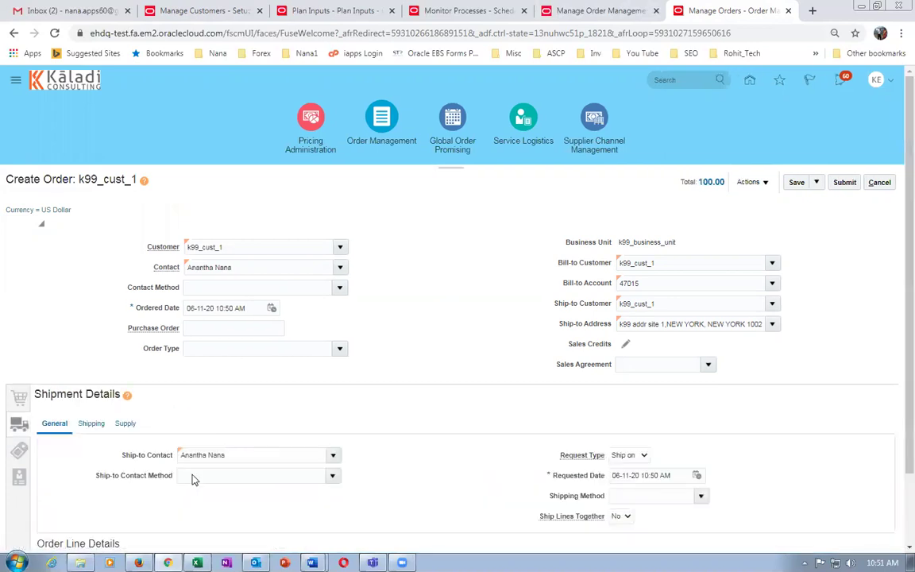
left_click(126, 424)
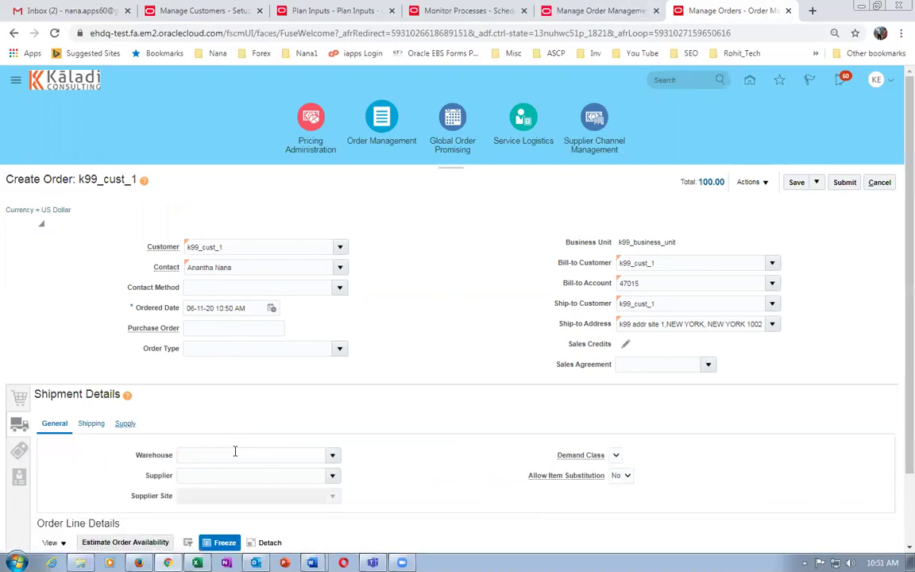
left_click(230, 455)
type("k99")
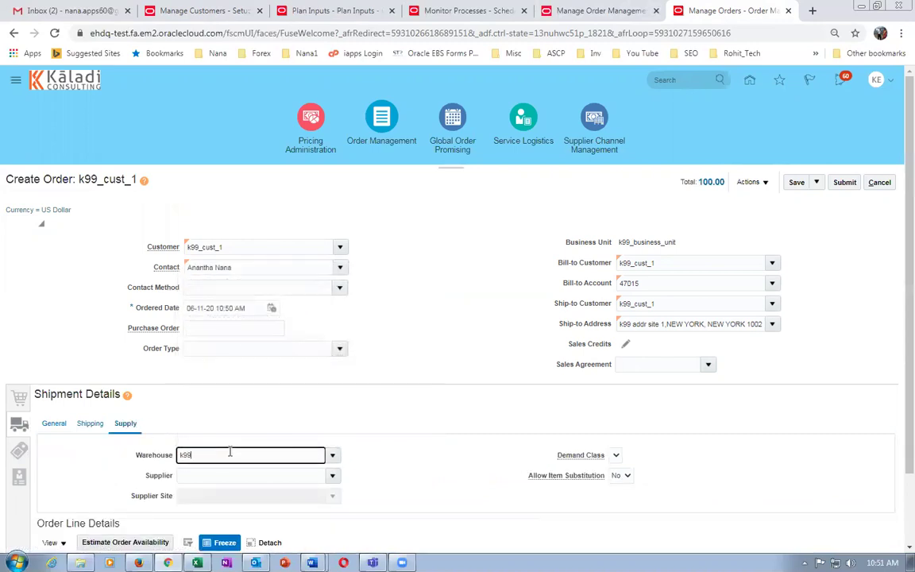
left_click(239, 473)
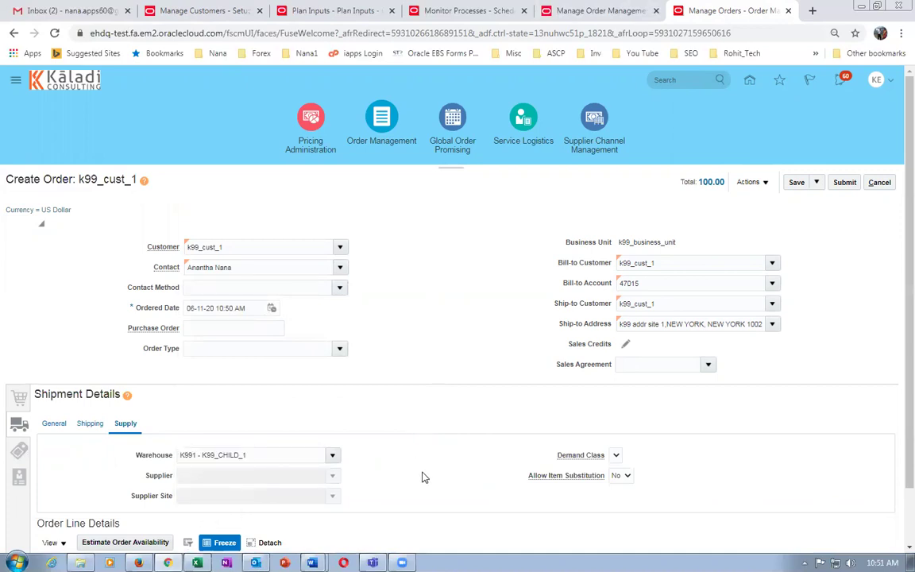
left_click(797, 184)
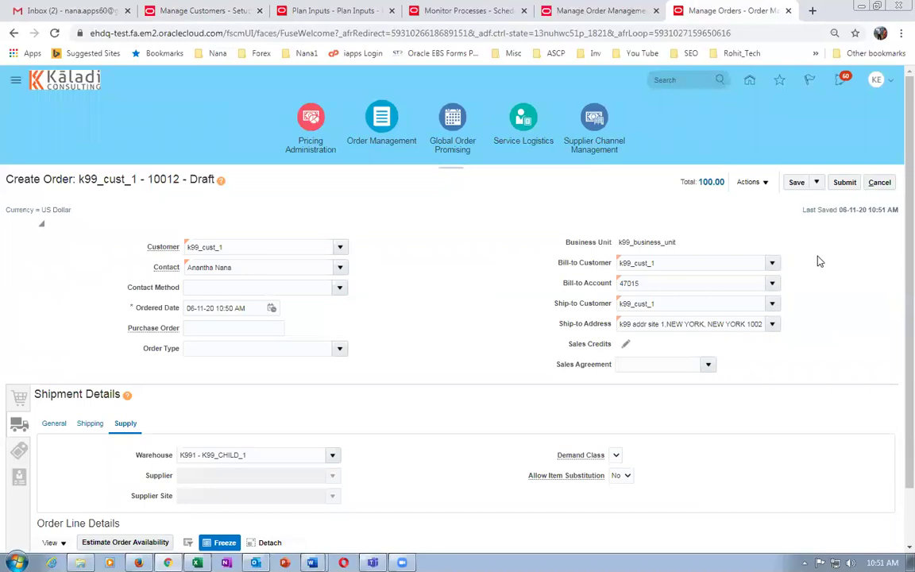
left_click(844, 182)
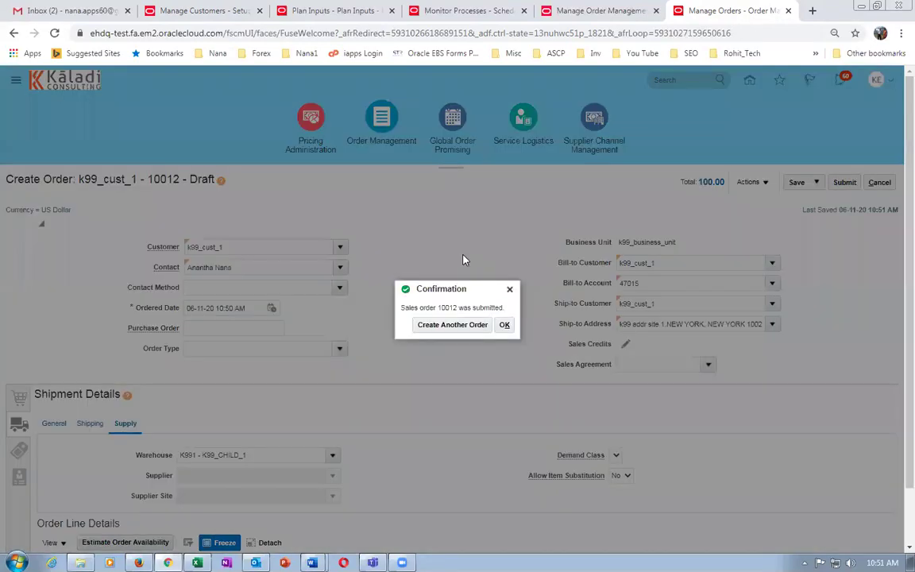
Acknowledge the submission and read the credit verification error explaining the account hold.
left_click(502, 328)
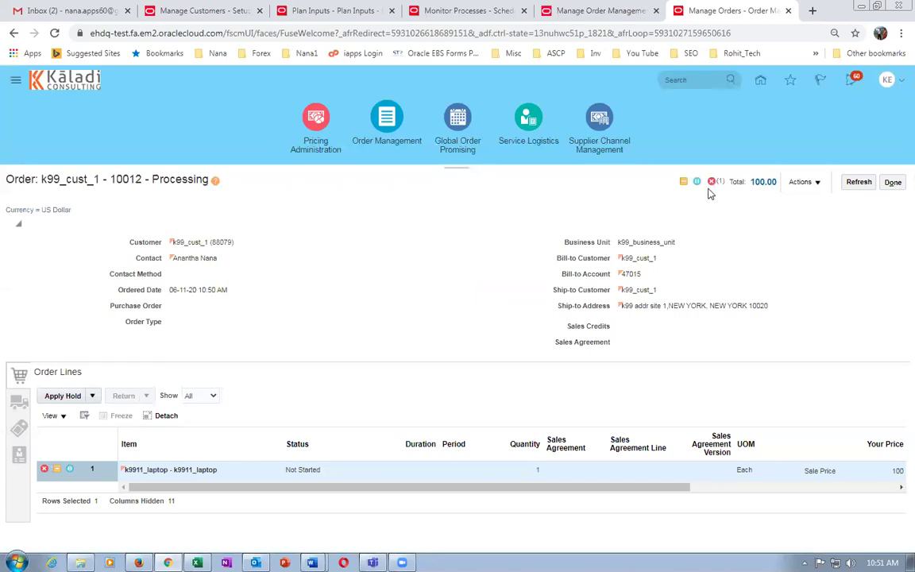
left_click(711, 181)
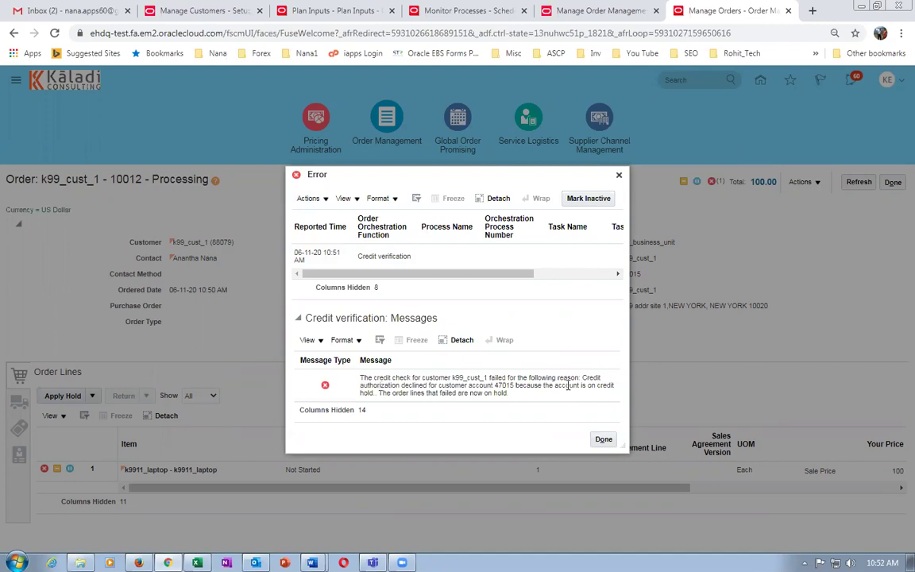
triple_click(537, 394)
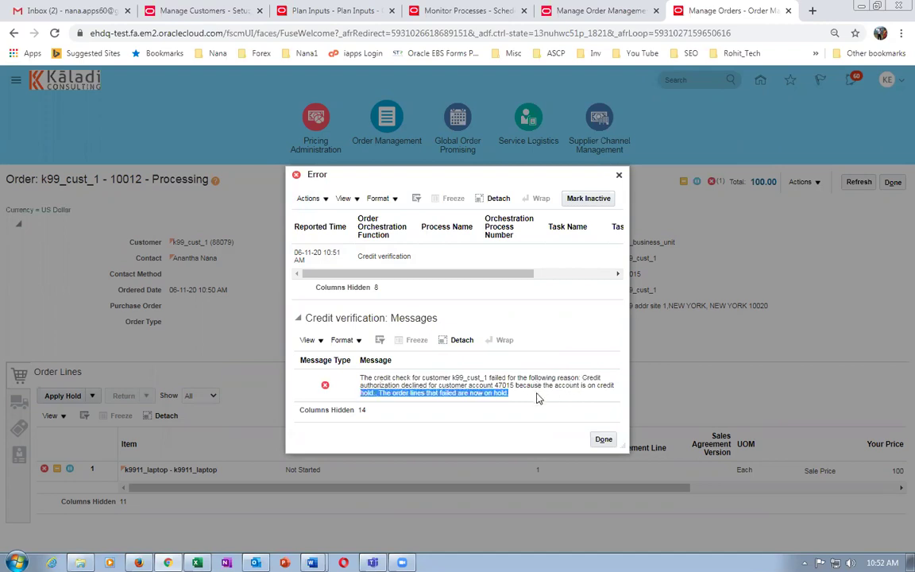
left_click_drag(538, 385, 524, 403)
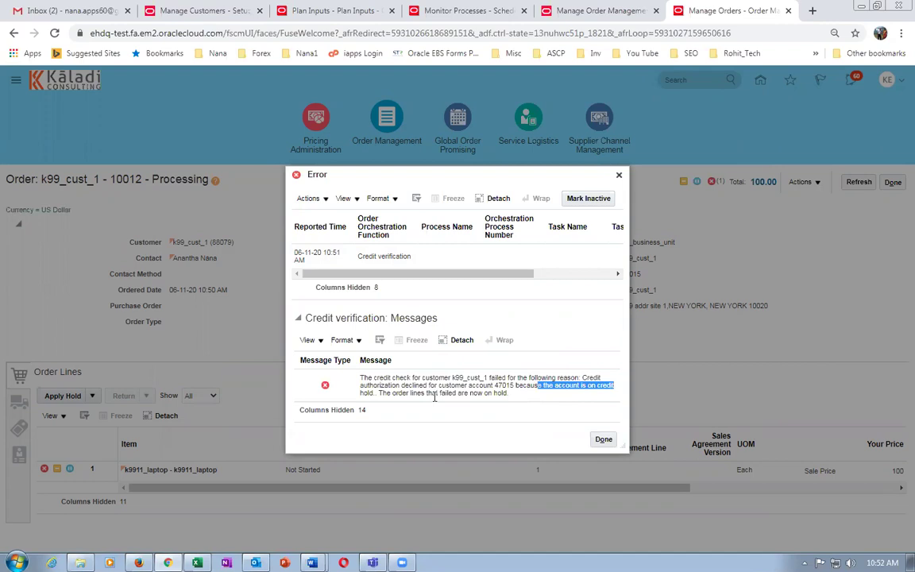
left_click(604, 441)
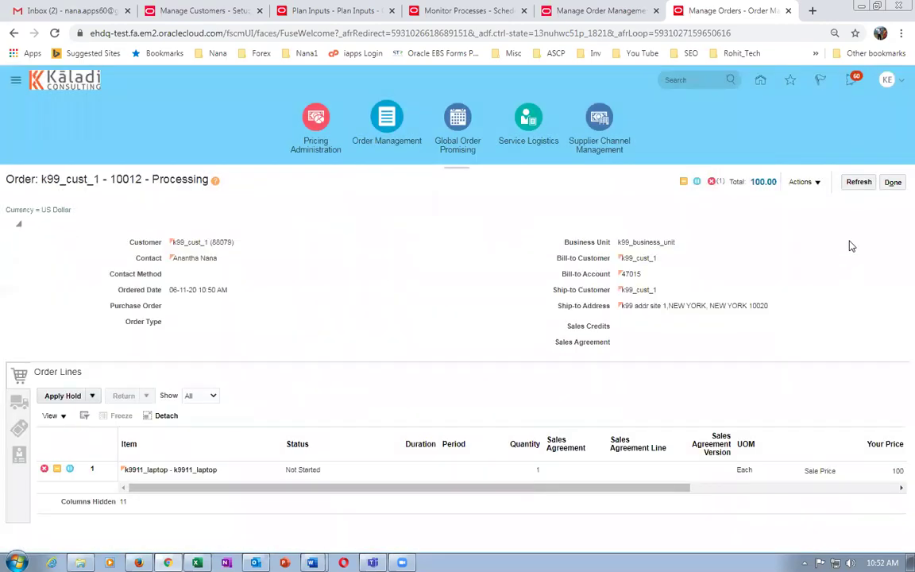
left_click(859, 182)
Switch order 10012 to the fulfillment view and select line 1-1 for k9911_laptop.
left_click(805, 183)
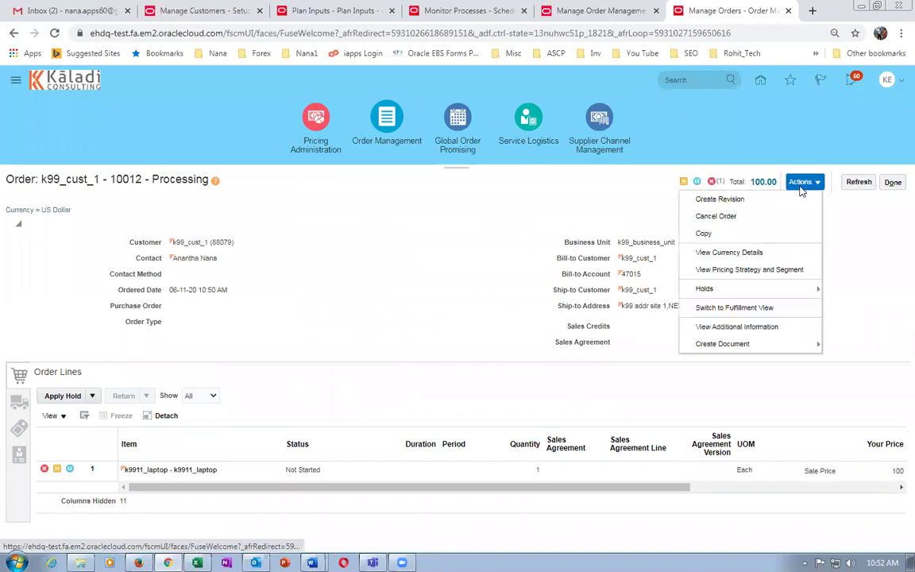
left_click(706, 308)
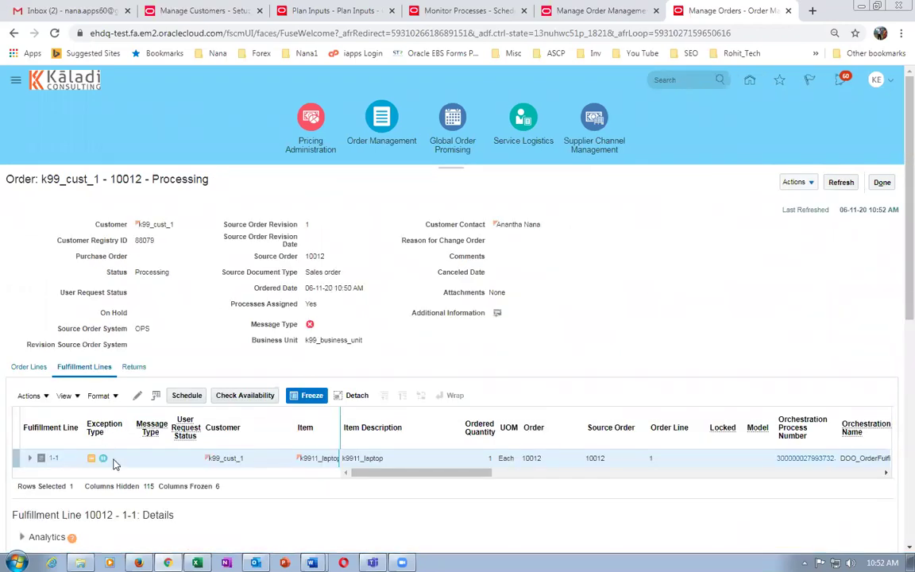
left_click(184, 461)
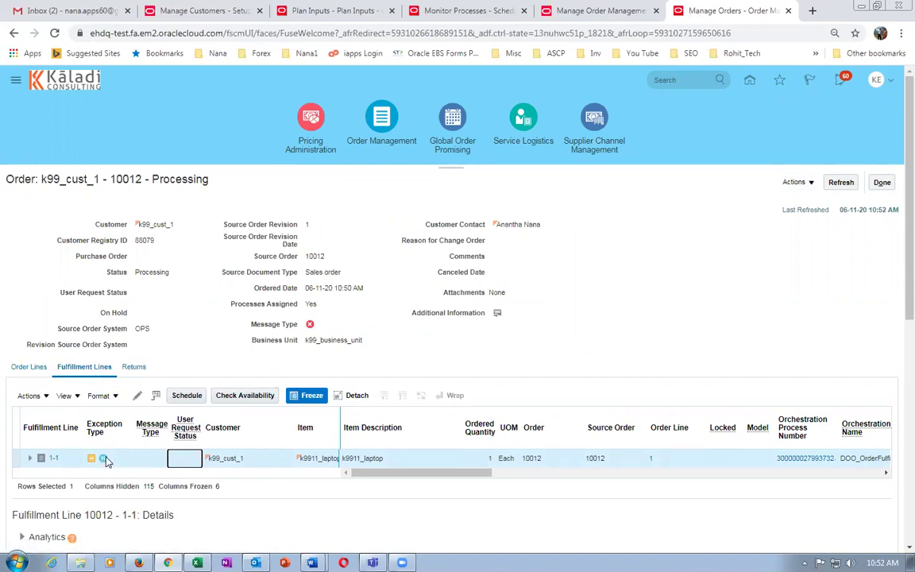
Release line 1-1's Credit Check Hold with reason 'Credit check failure resolved' and a comment, then refresh.
left_click(30, 395)
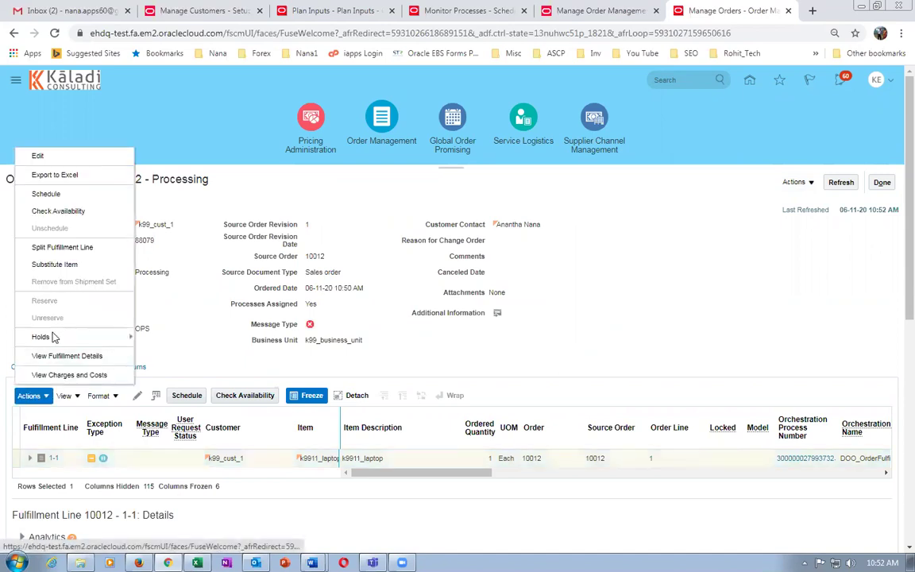
mouse_move(55, 340)
left_click(172, 372)
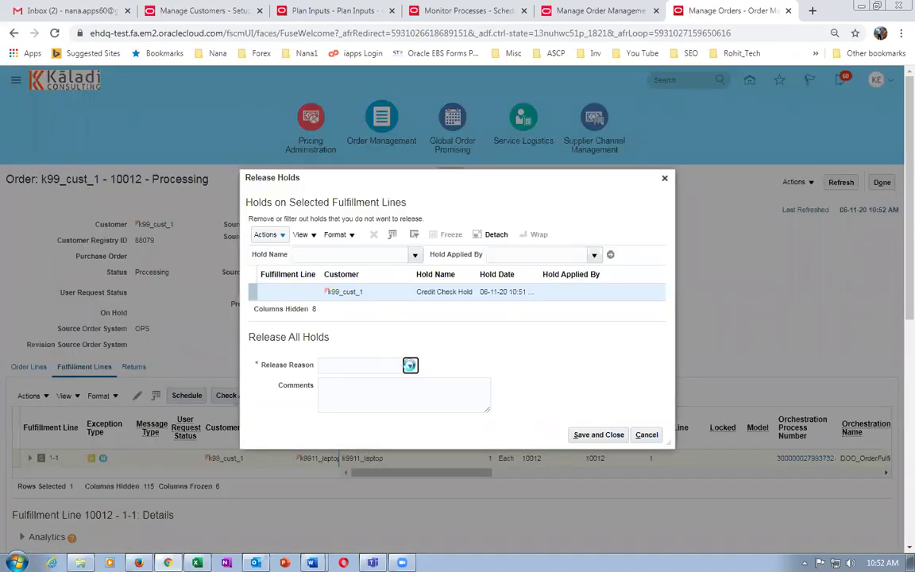
left_click(410, 366)
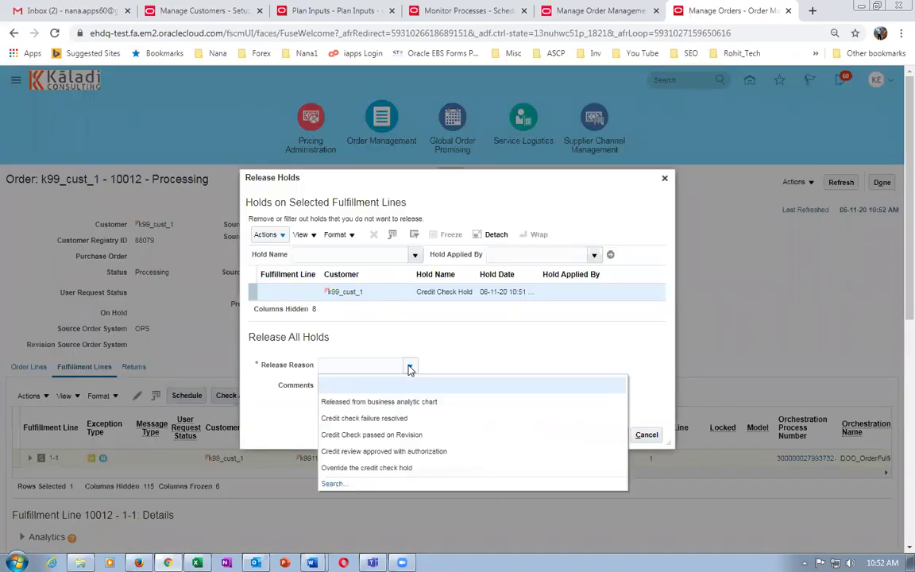
left_click(411, 419)
left_click(359, 397)
type("xfhcdf ds")
left_click(598, 434)
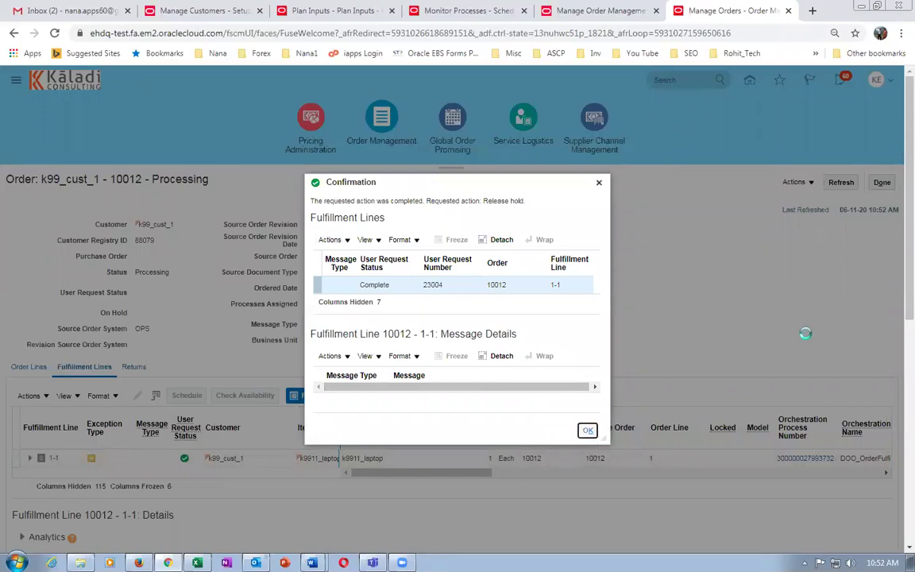
left_click(588, 432)
left_click(841, 183)
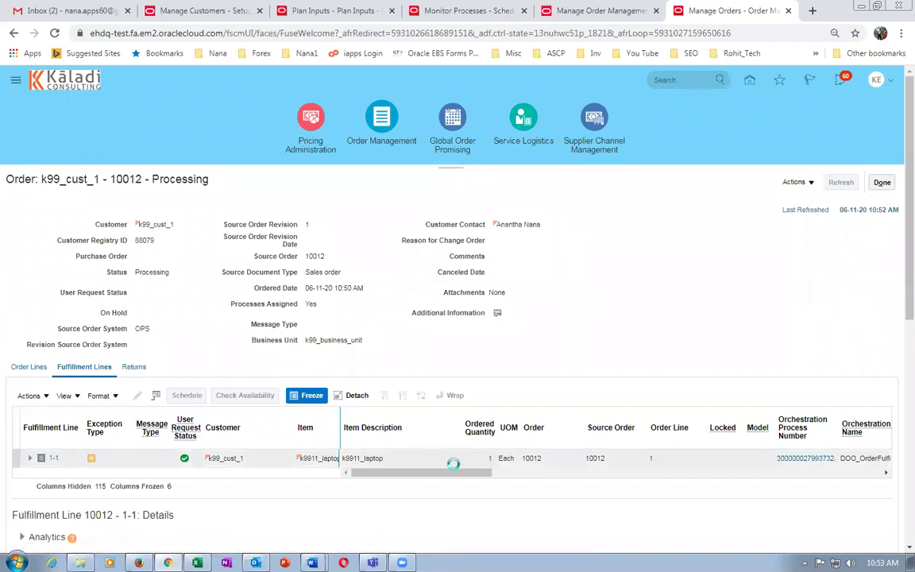
left_click_drag(453, 472, 484, 472)
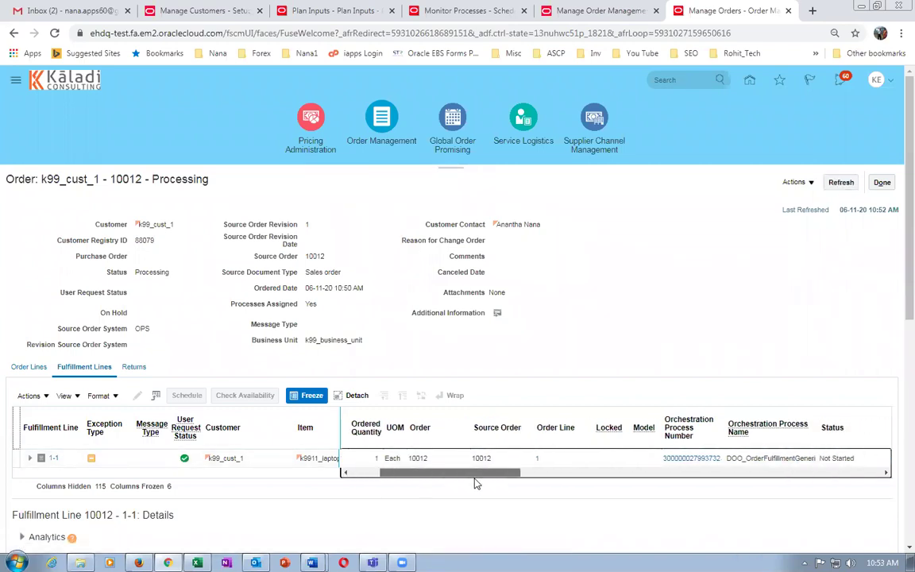
Open order 10012's orchestration process and confirm its Schedule task shows Scheduled.
left_click(693, 458)
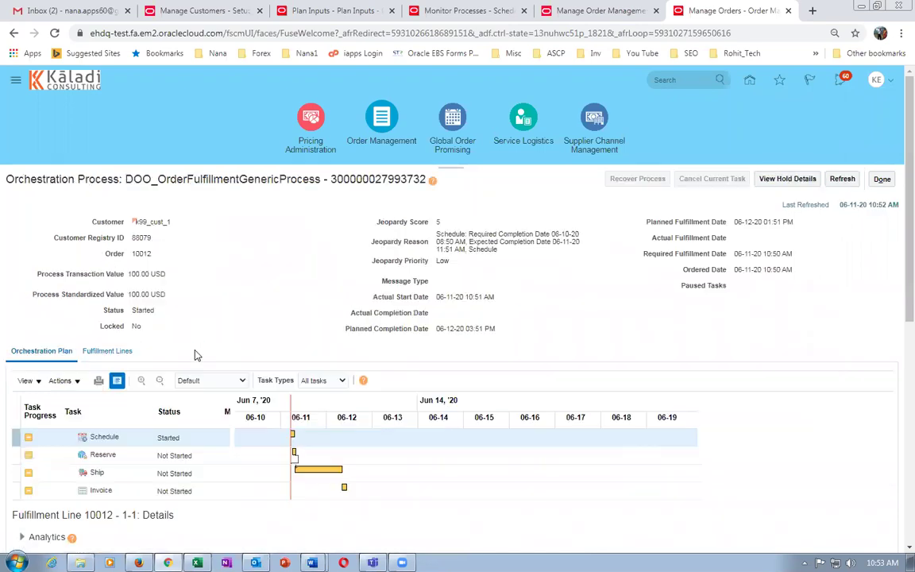
left_click(846, 181)
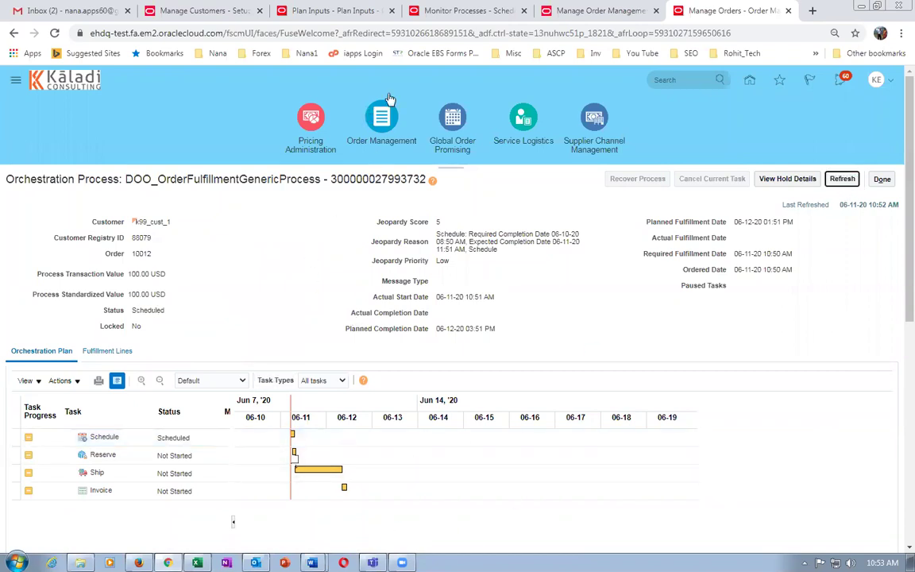
left_click(563, 11)
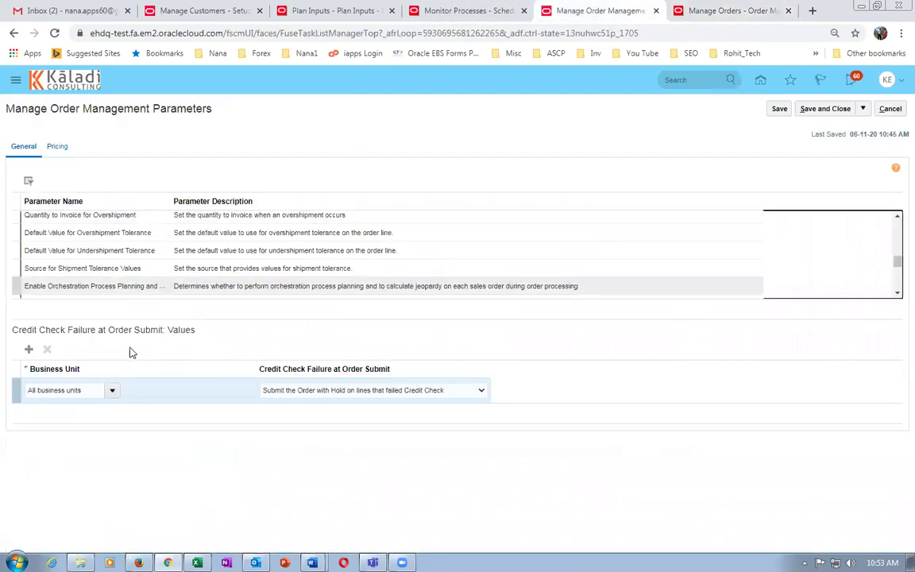
Scroll through the Order Management parameters table.
scroll(891, 239, "up", 5)
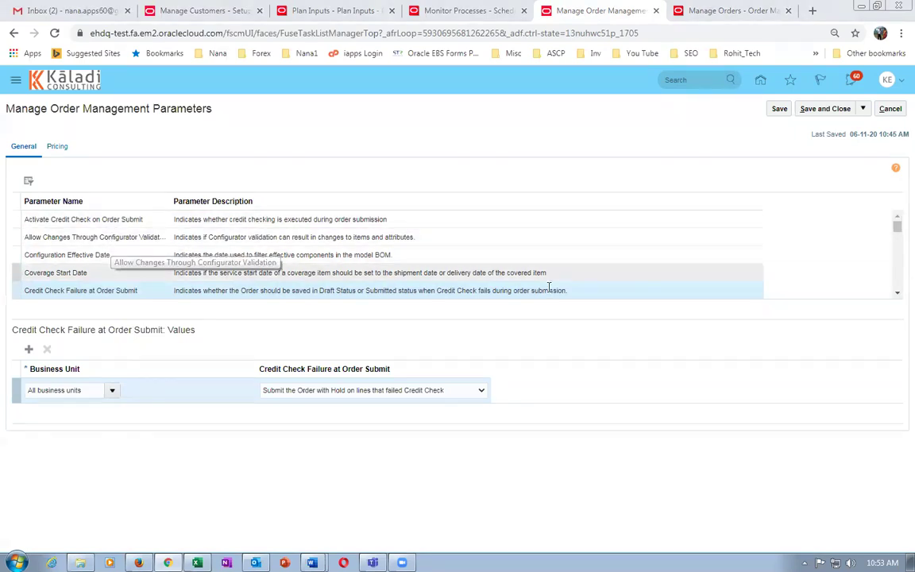
left_click(897, 294)
left_click(897, 294)
left_click(897, 294)
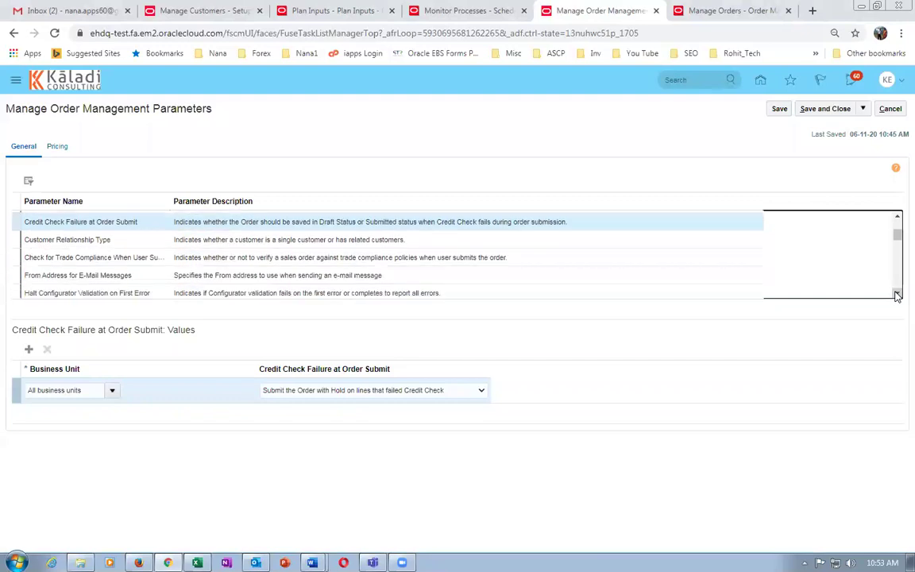
left_click(897, 294)
left_click(897, 294)
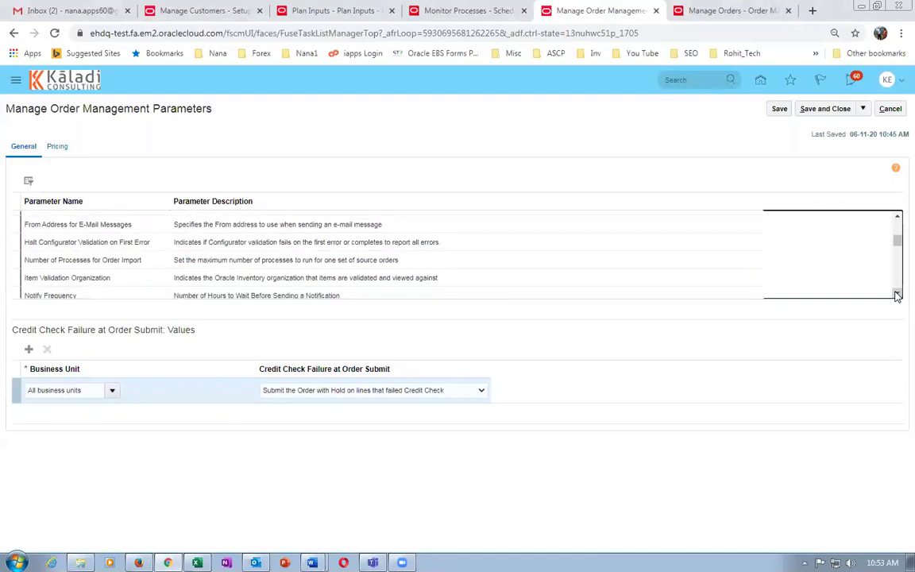
left_click(897, 294)
left_click(897, 294)
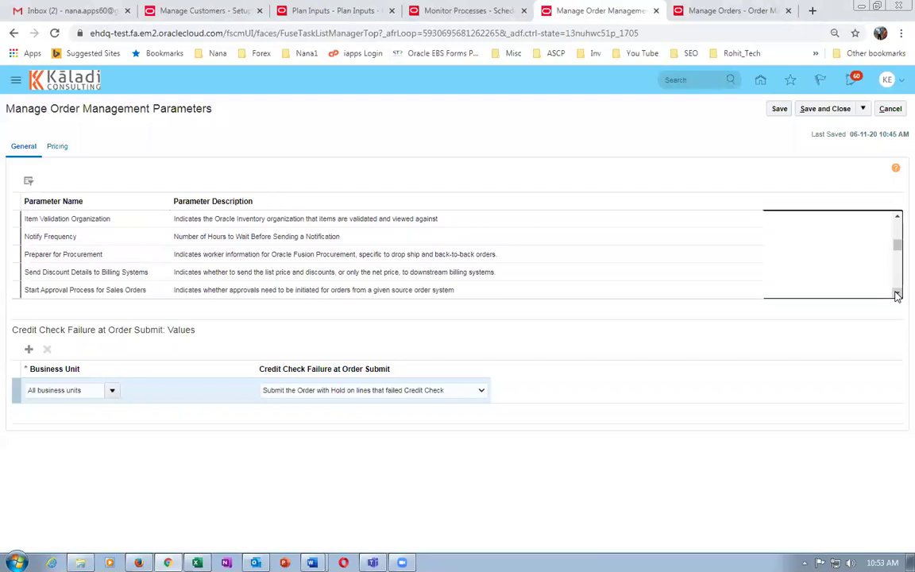
left_click(897, 294)
left_click(897, 294)
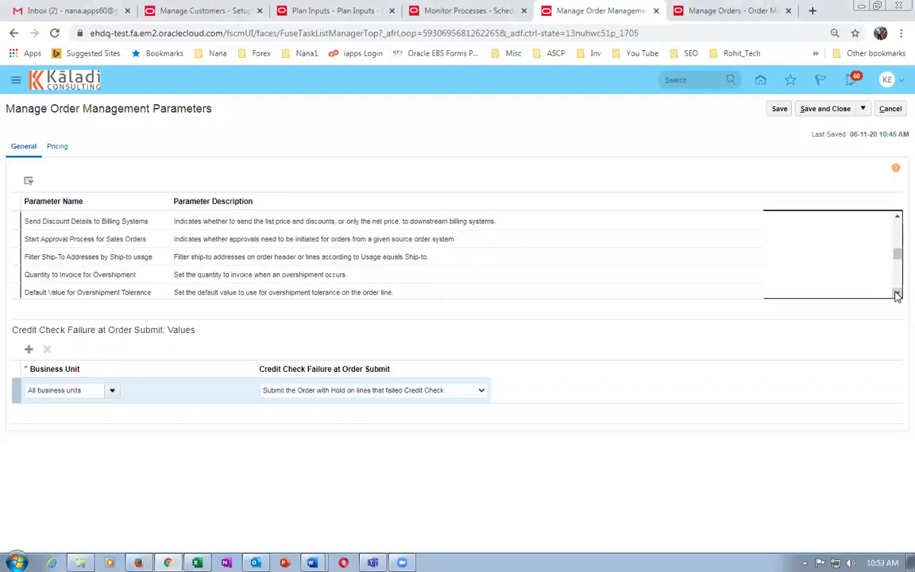
left_click(897, 294)
left_click(898, 294)
left_click(897, 294)
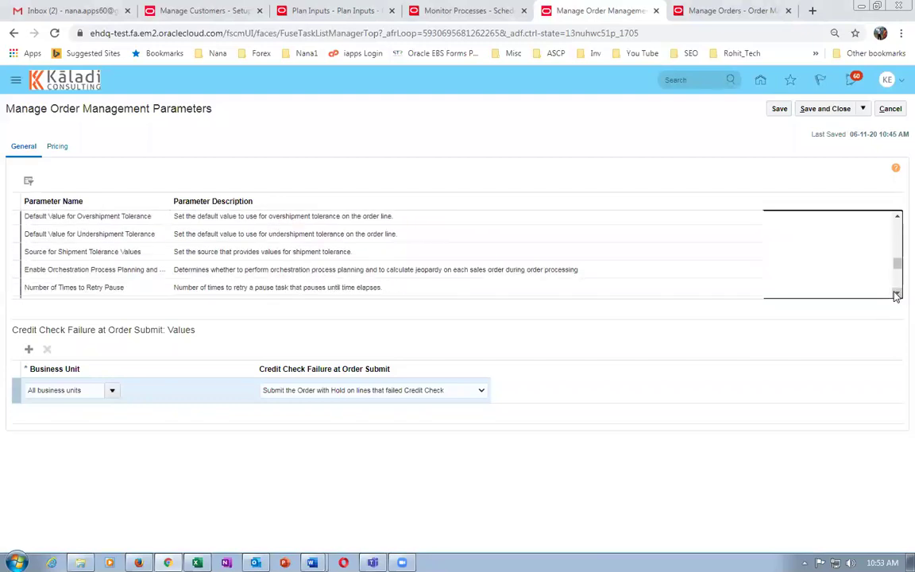
left_click(898, 295)
left_click(897, 294)
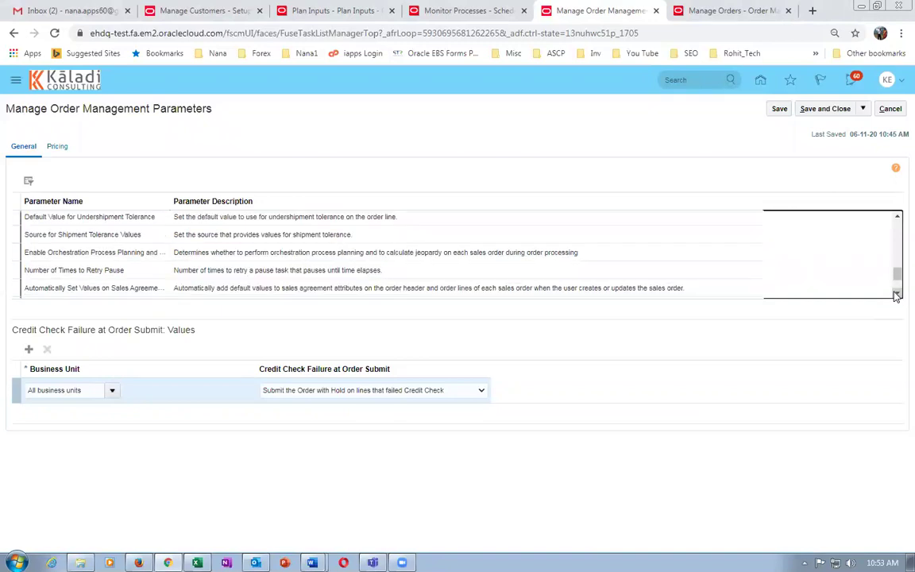
left_click(897, 294)
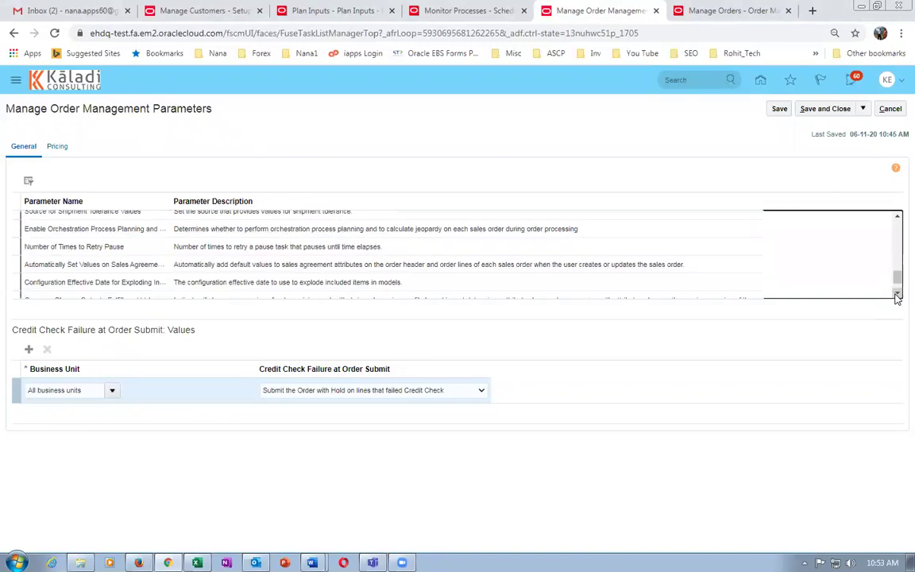
left_click(897, 294)
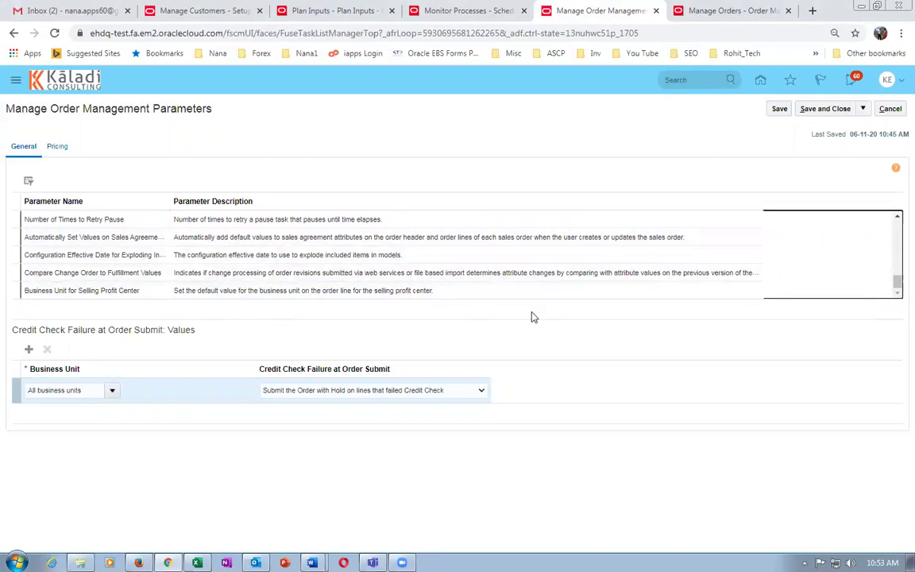
left_click_drag(898, 287, 897, 280)
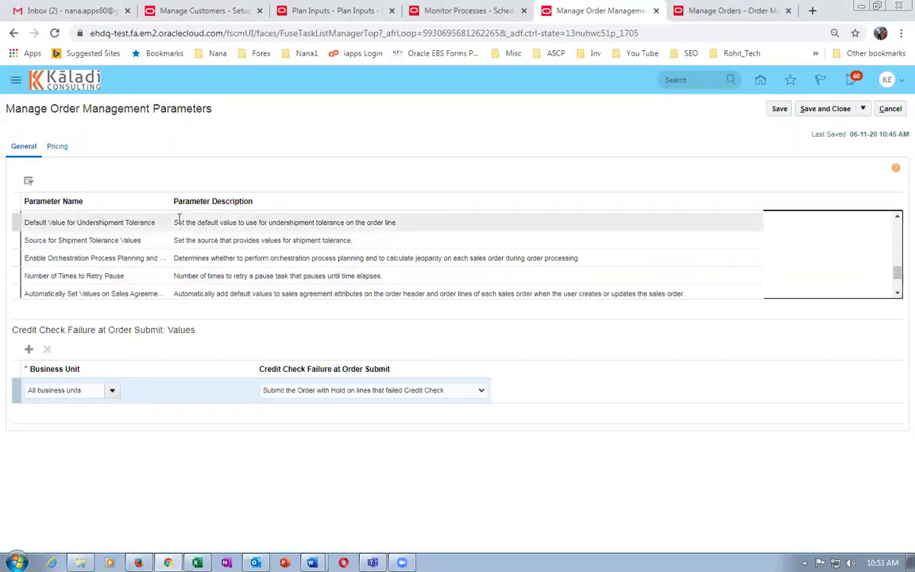
Widen the Parameter Name column and display Start Approval Process for Sales Orders values.
left_click_drag(169, 201, 212, 202)
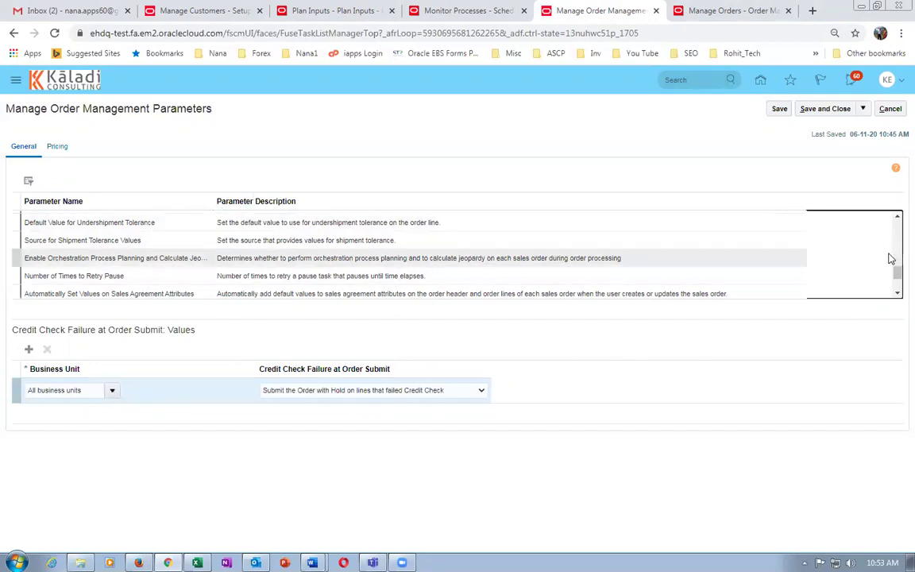
scroll(898, 222, "up", 2)
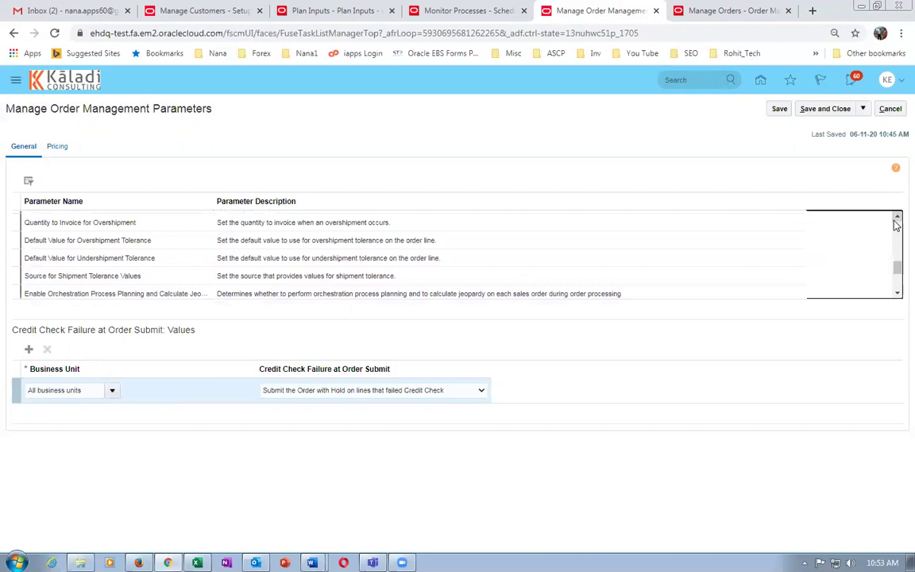
scroll(897, 224, "up", 3)
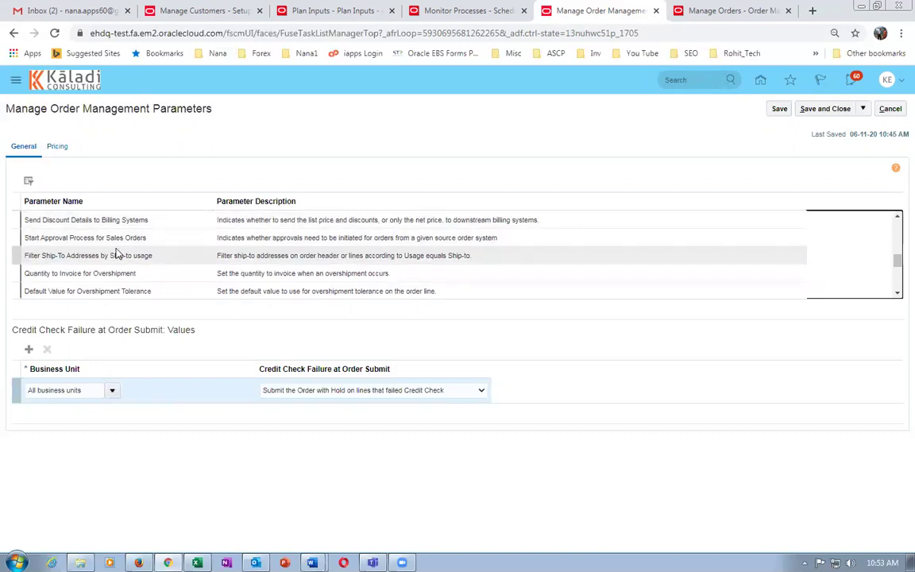
left_click(147, 238)
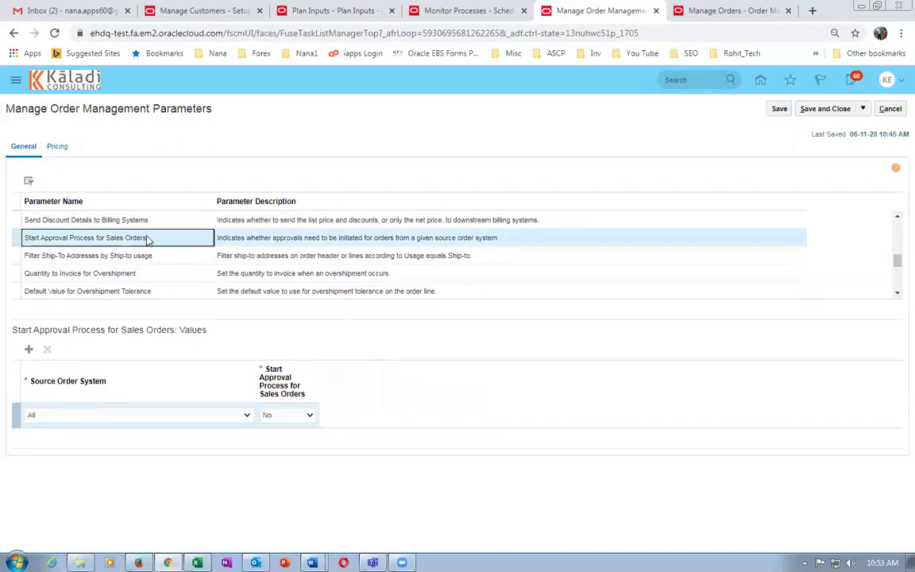
Set Start Approval Process for Sales Orders to Yes for all sources and save it.
left_click(295, 415)
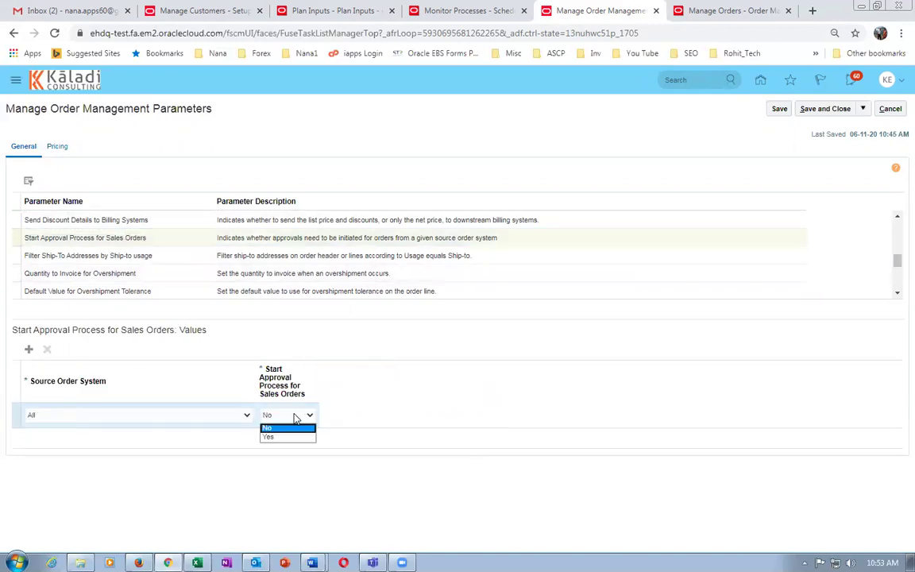
left_click(285, 437)
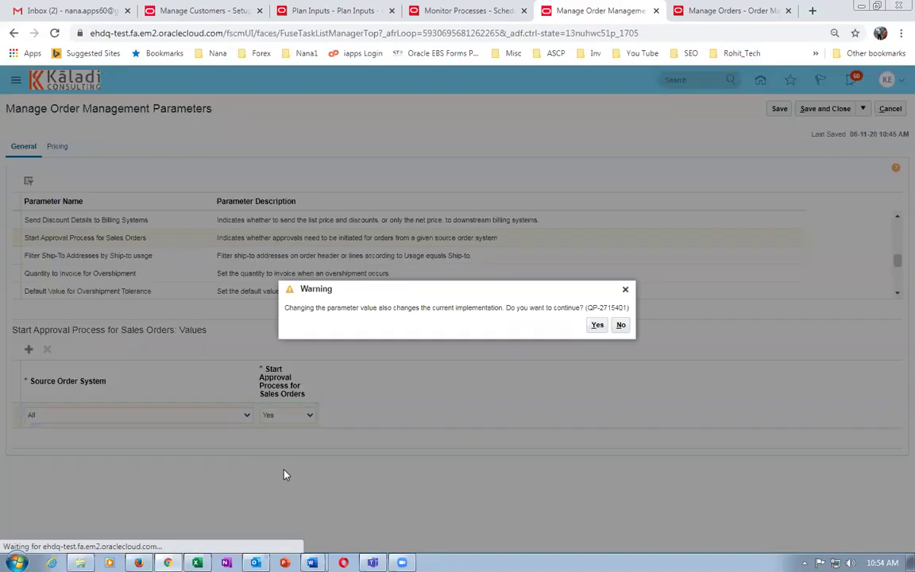
left_click(596, 325)
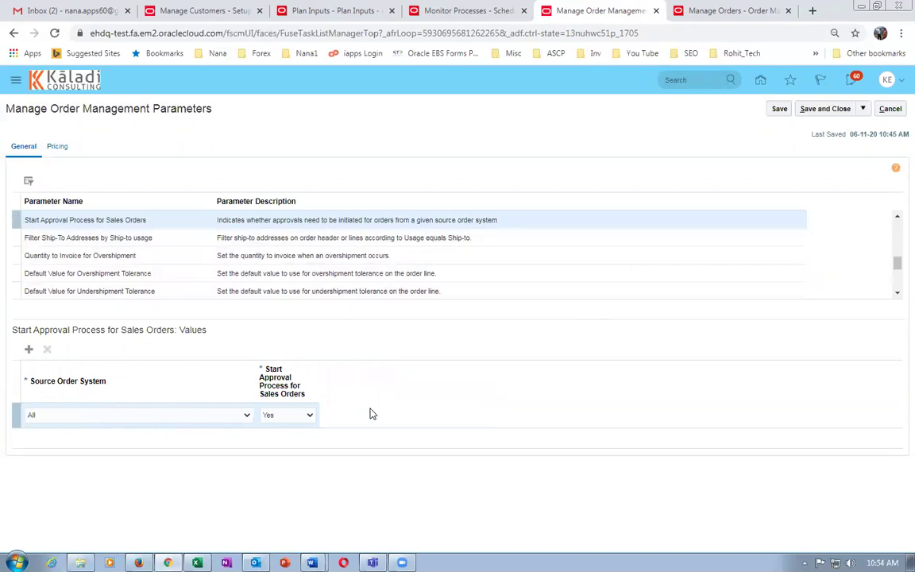
left_click(827, 111)
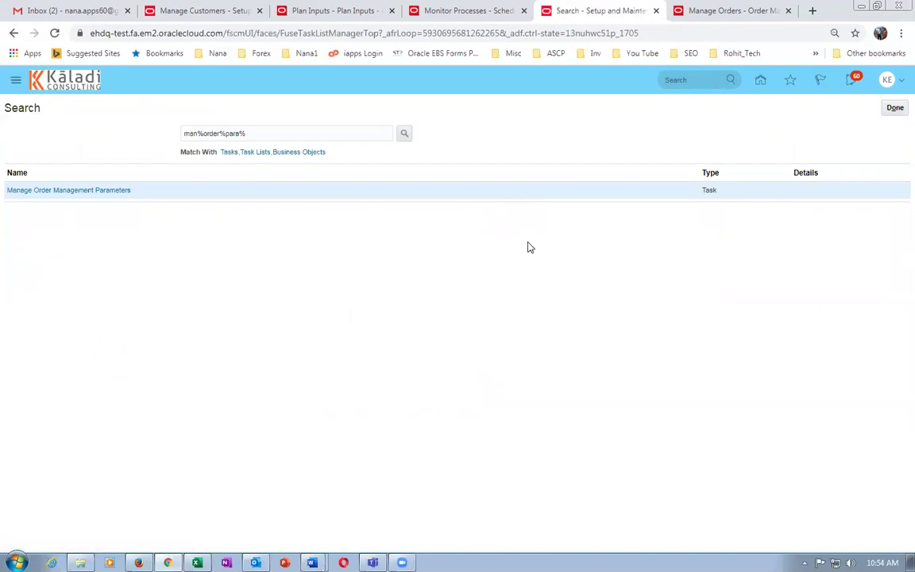
left_click(708, 11)
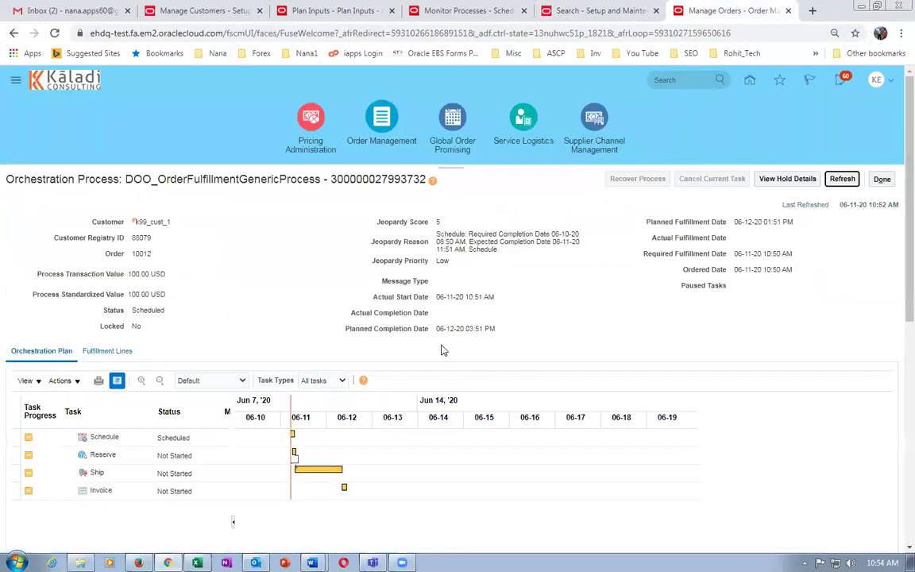
Refresh the previous order to confirm its laptop line is Awaiting Shipping, then close it.
left_click(842, 180)
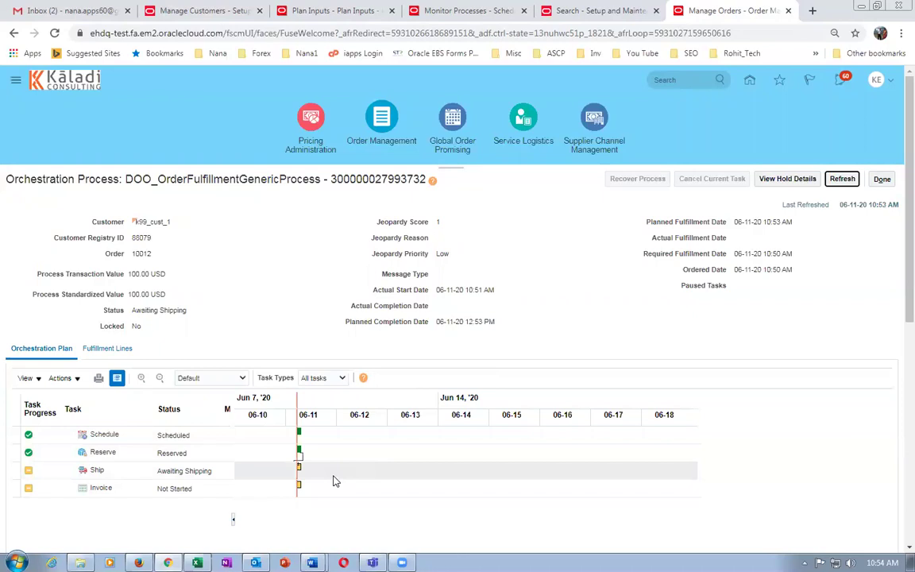
left_click(882, 180)
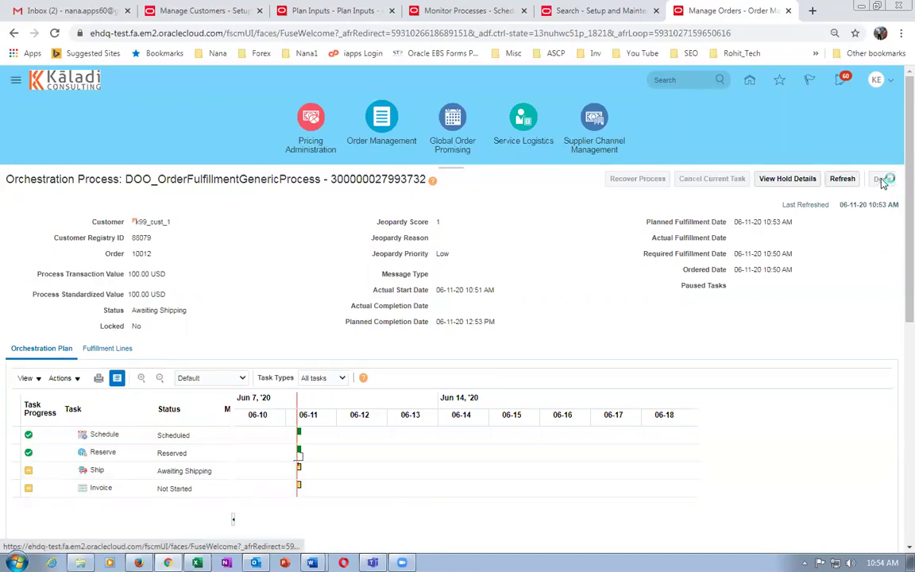
left_click(883, 183)
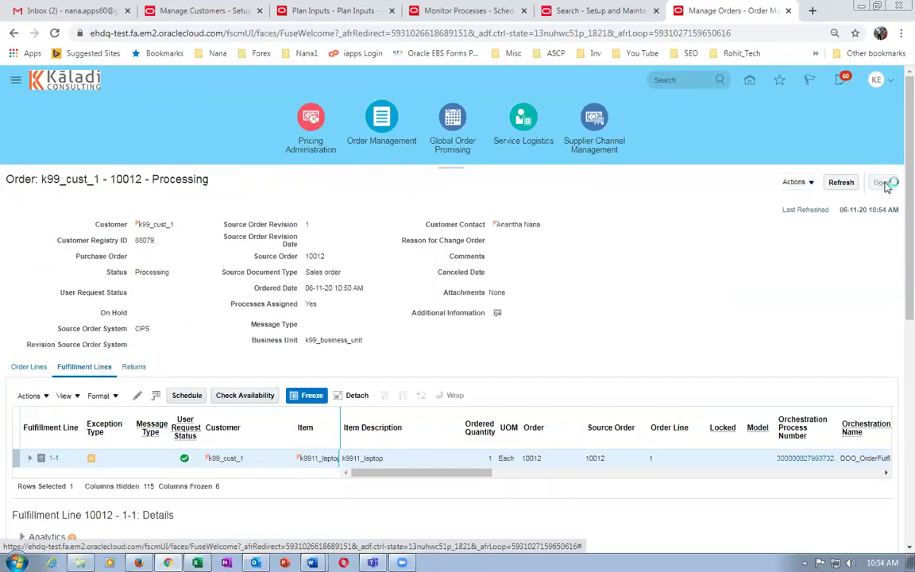
left_click(891, 185)
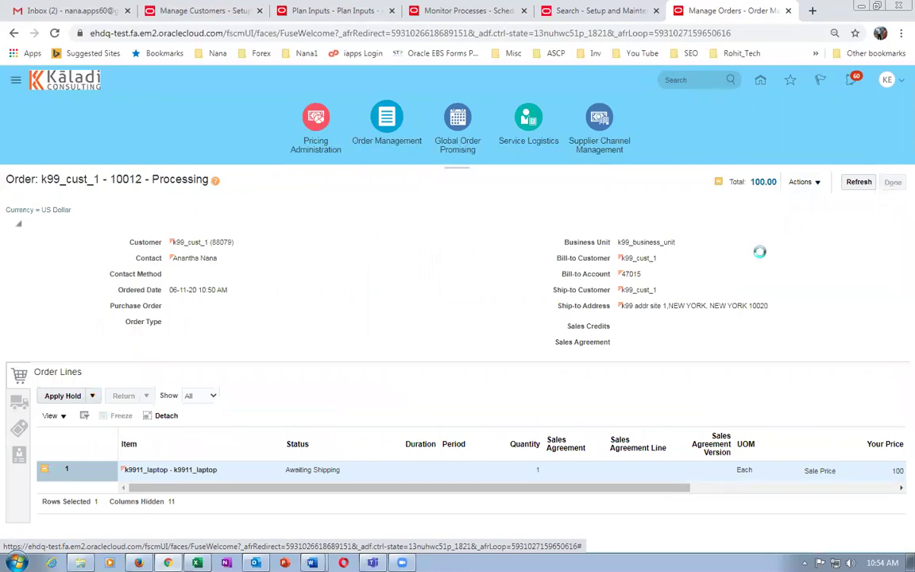
Create a new order for customer k99_cust_1 with a line of 51 k9912_Carry_Case.
left_click(866, 183)
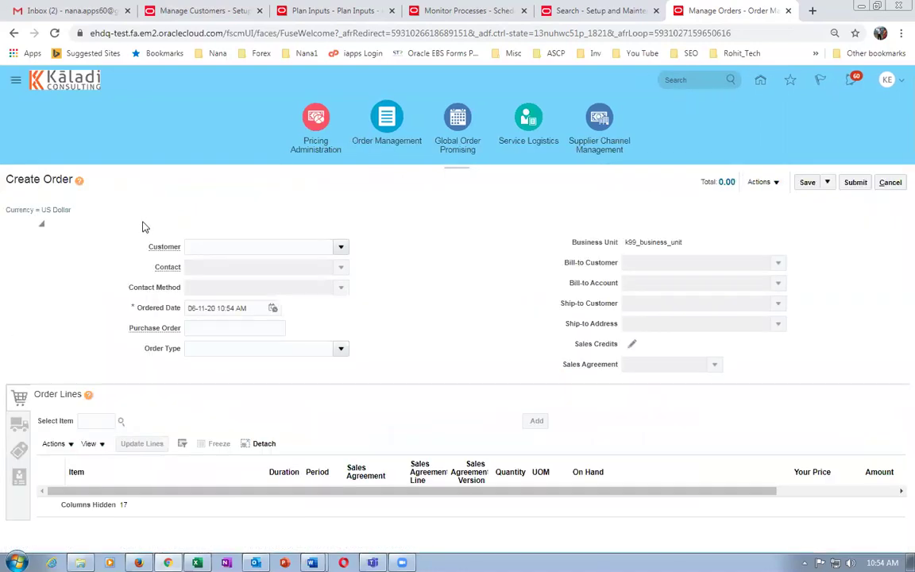
left_click(208, 246)
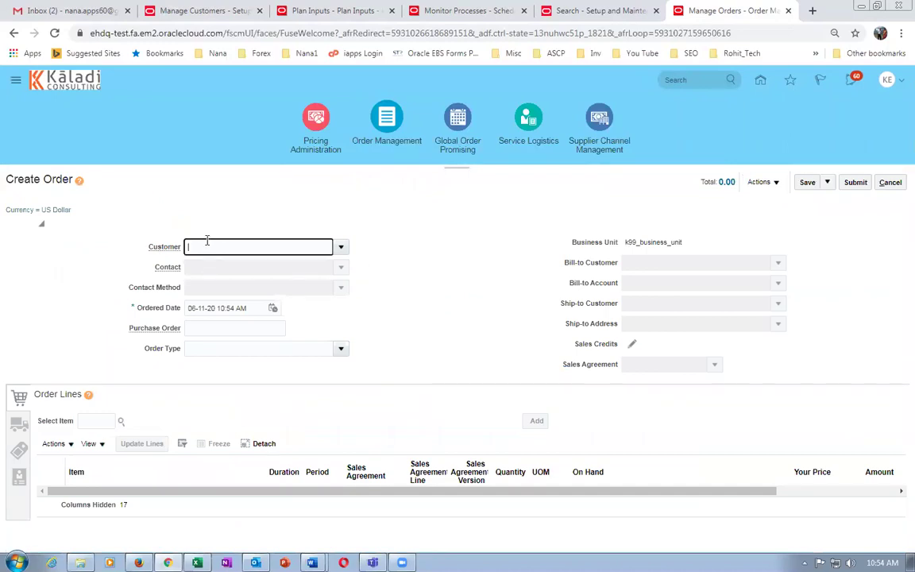
type("k99")
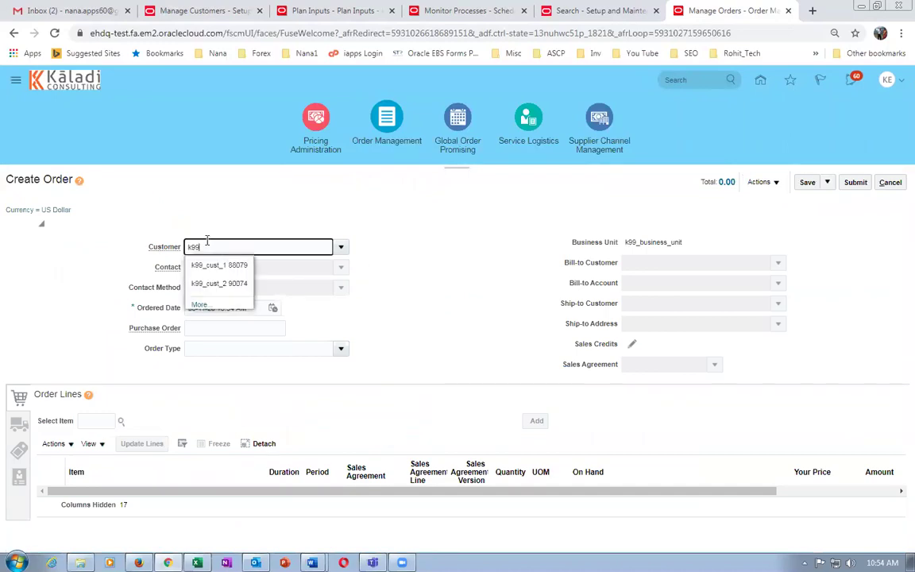
left_click(221, 266)
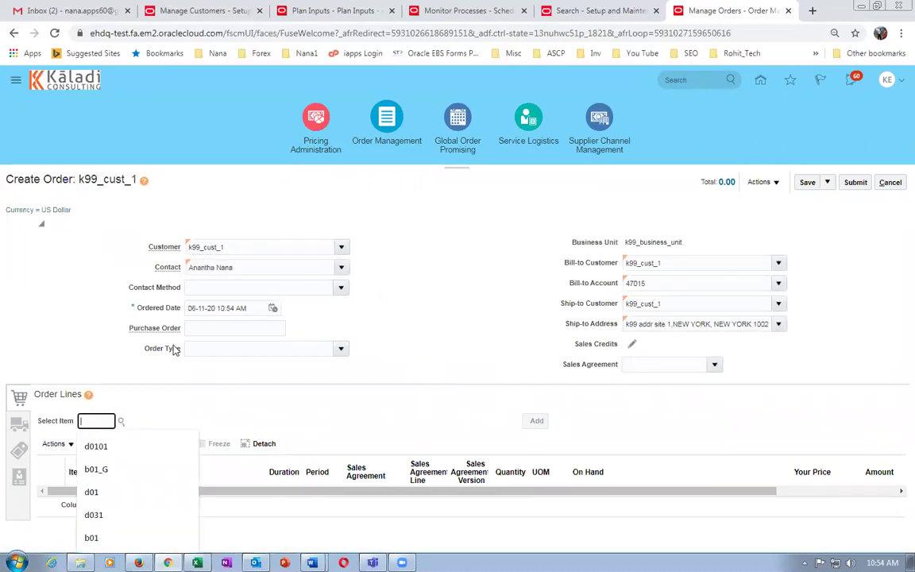
type("k99")
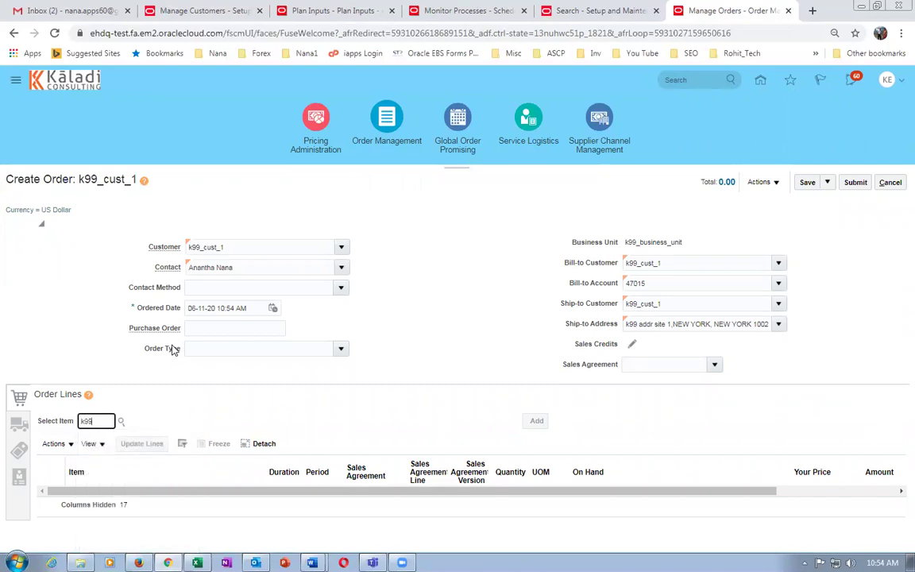
type("12")
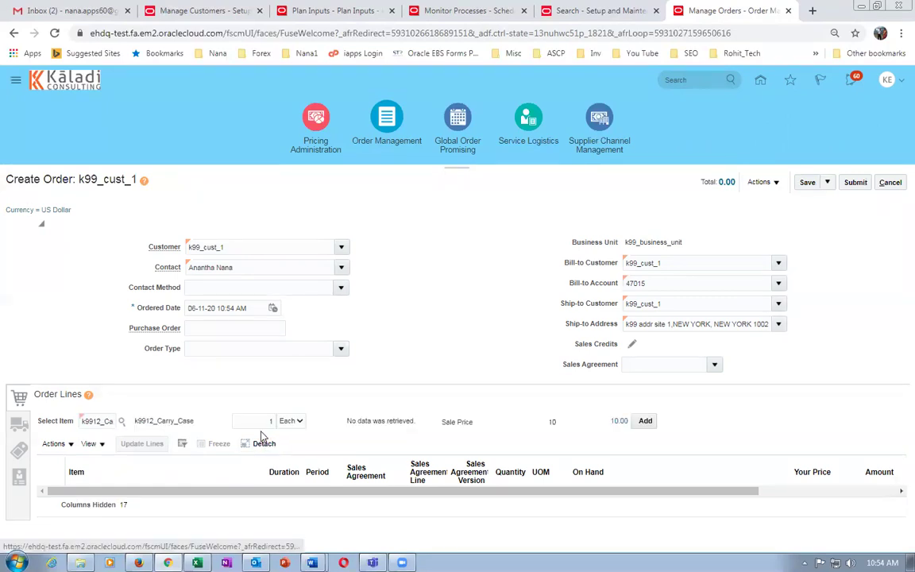
type("51")
key("Tab")
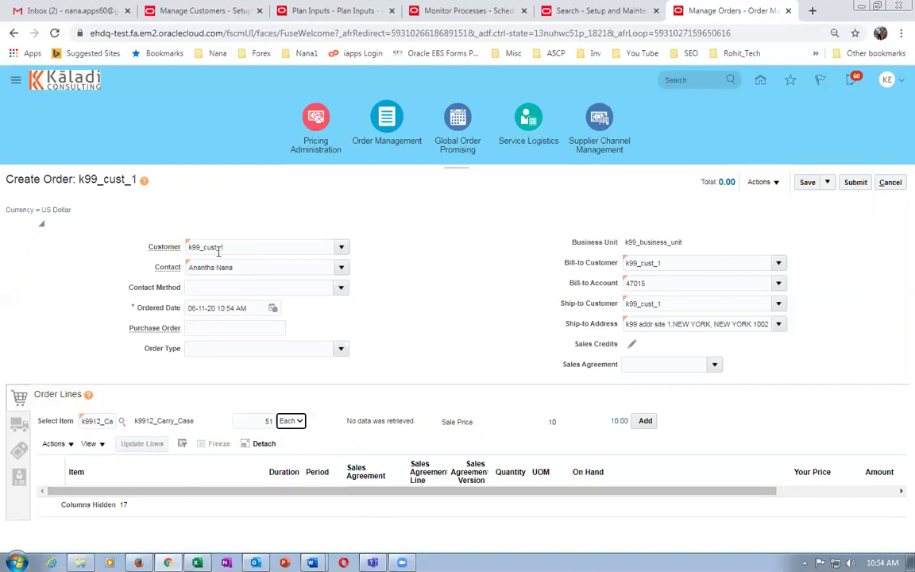
left_click(648, 423)
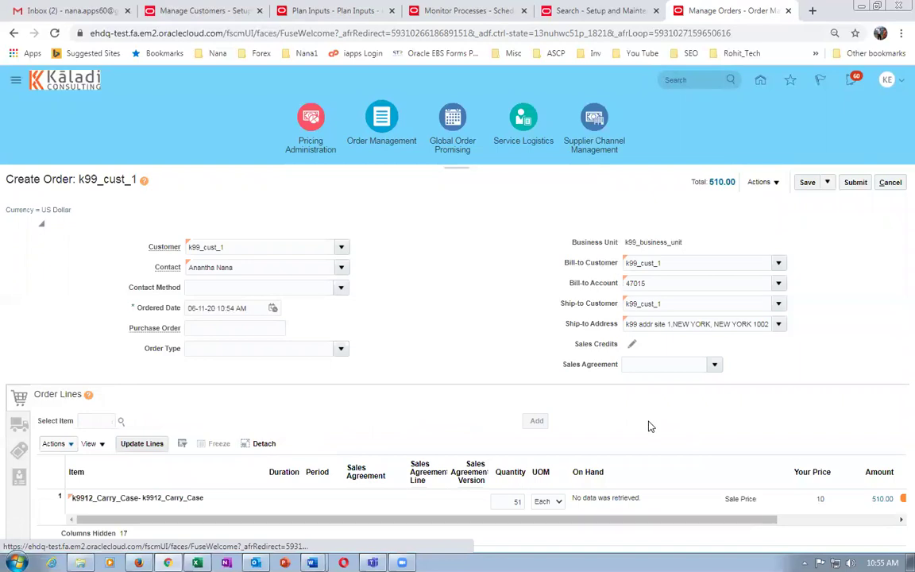
Set the line's supply warehouse to K991 - K99_CHILD_1.
left_click(19, 423)
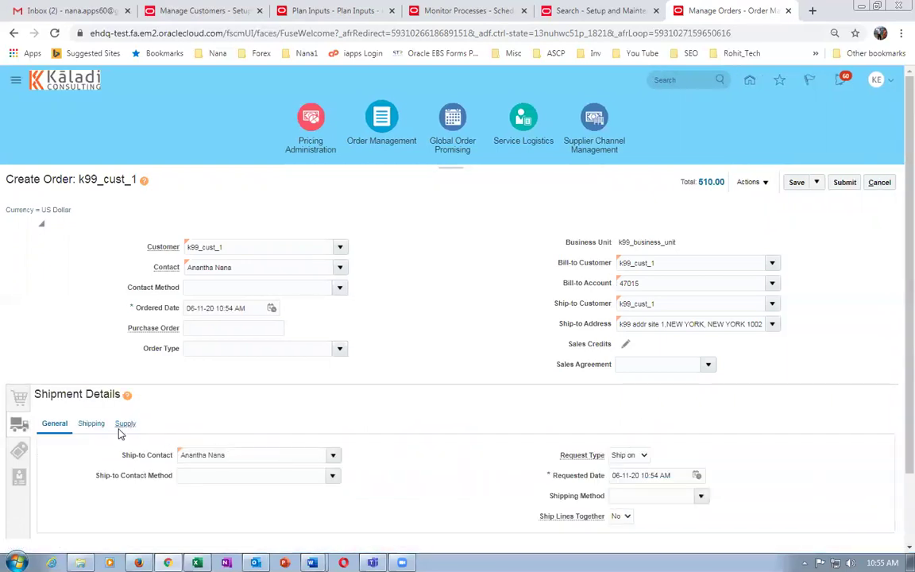
left_click(124, 424)
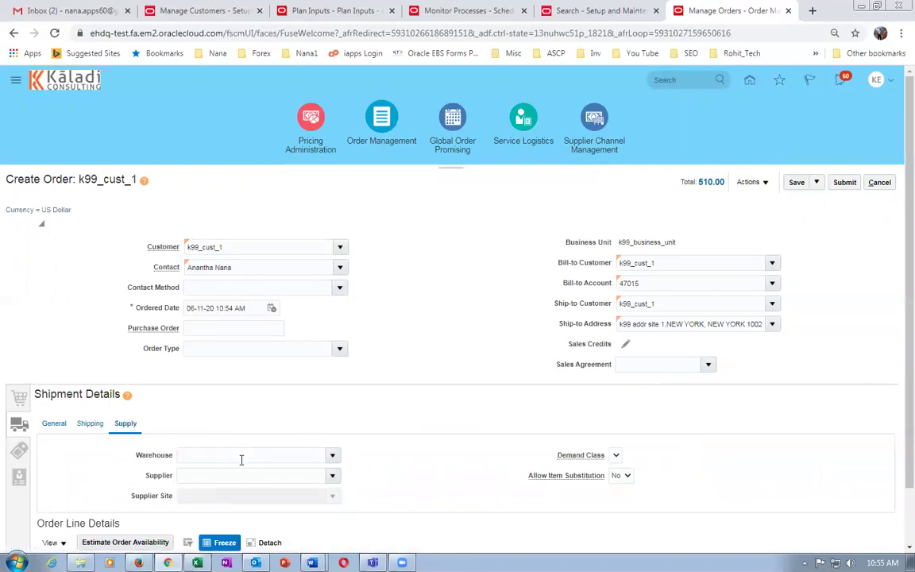
left_click(242, 458)
type("k99")
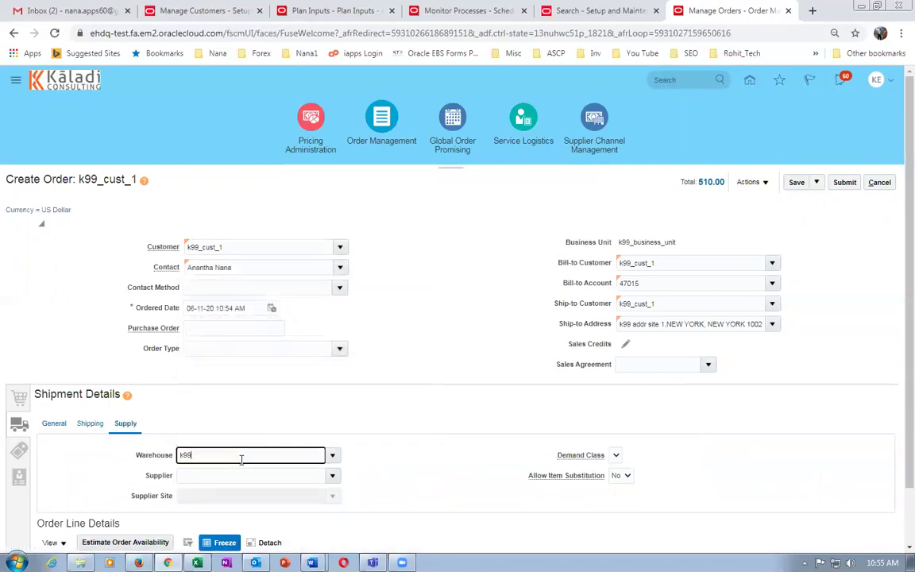
type("_")
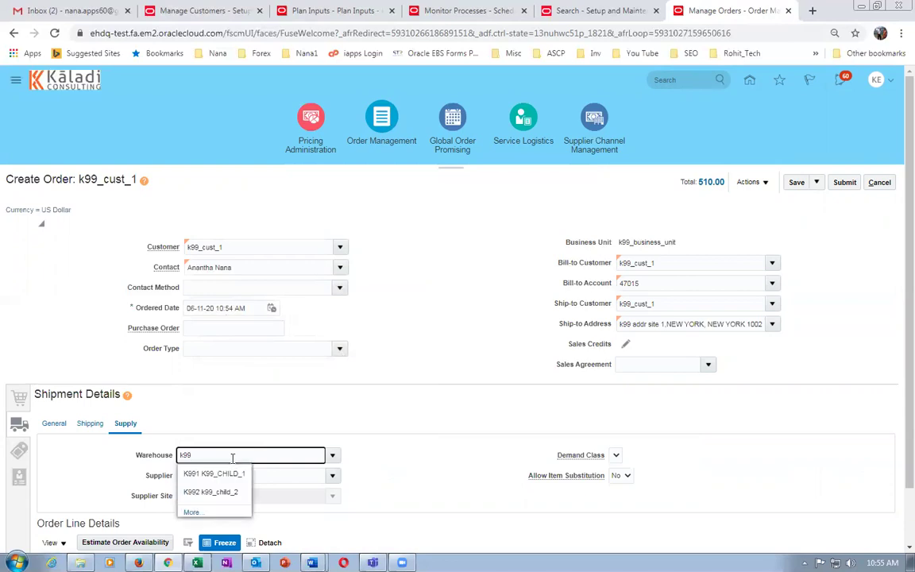
left_click(196, 473)
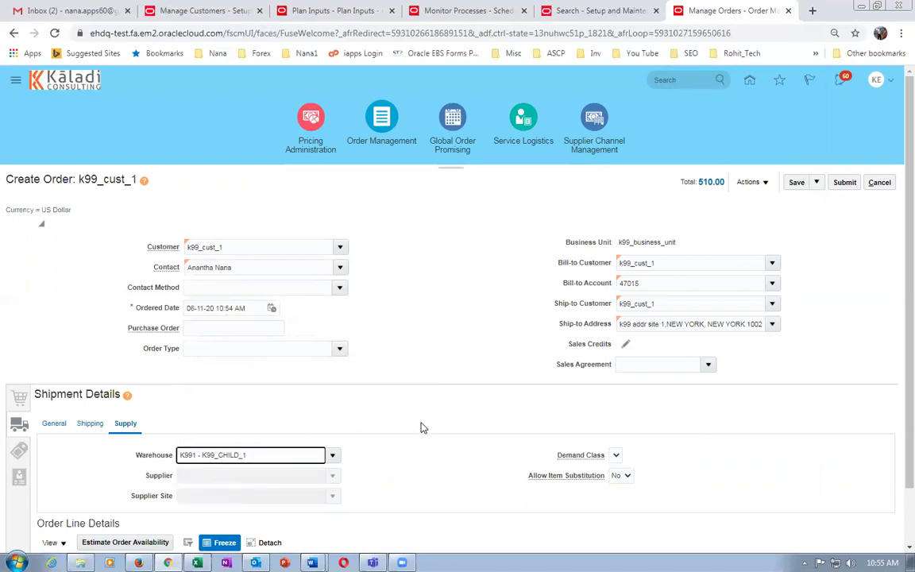
Save the order and submit it for approval.
left_click(798, 184)
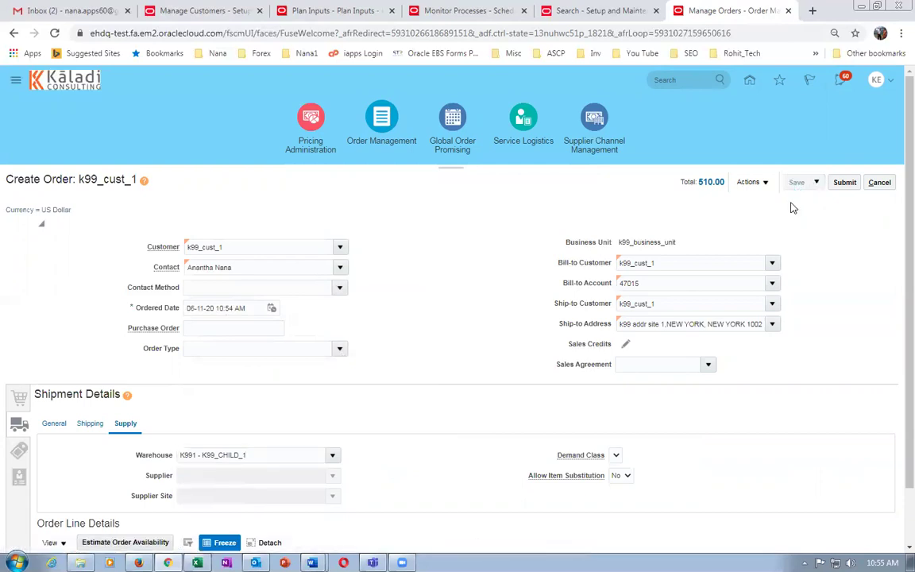
left_click(845, 182)
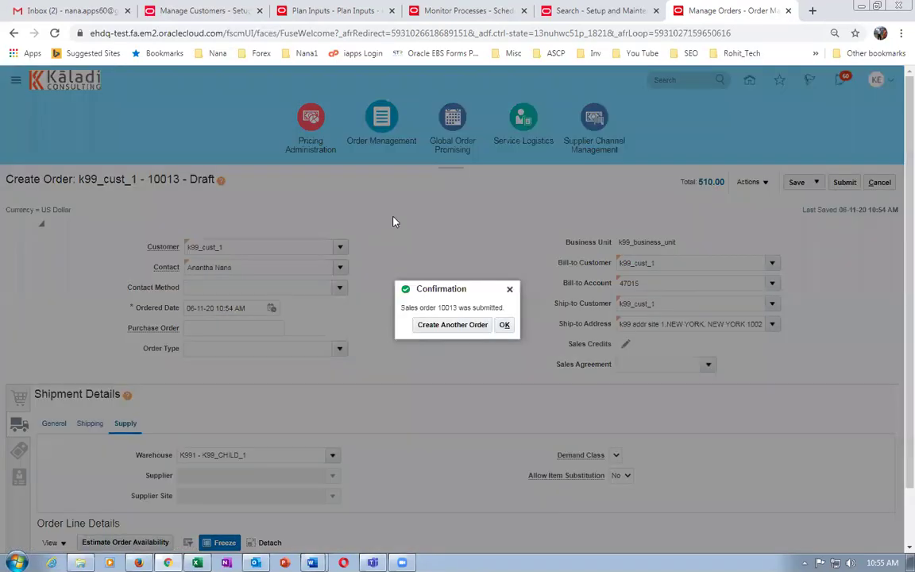
left_click(506, 328)
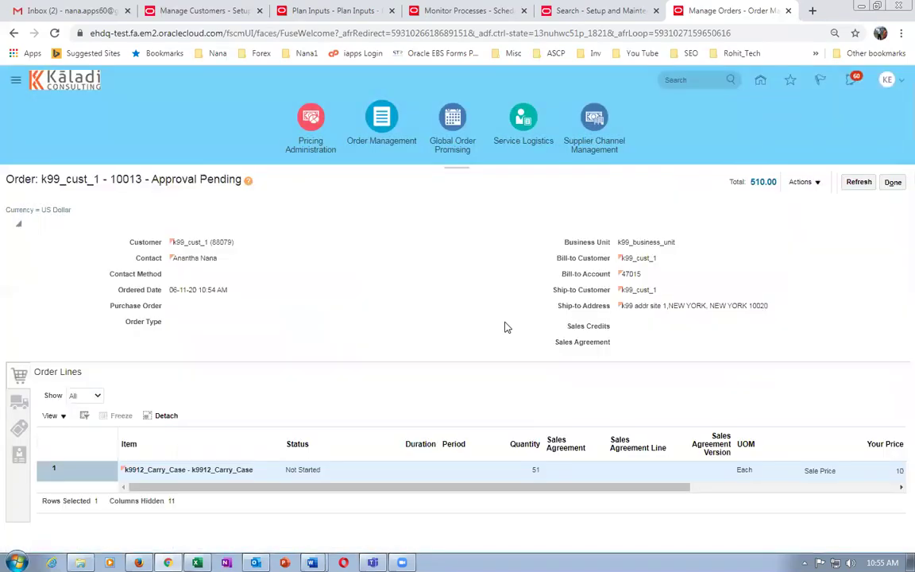
Refresh the order and view its approval information showing the assigned approver.
left_click(860, 183)
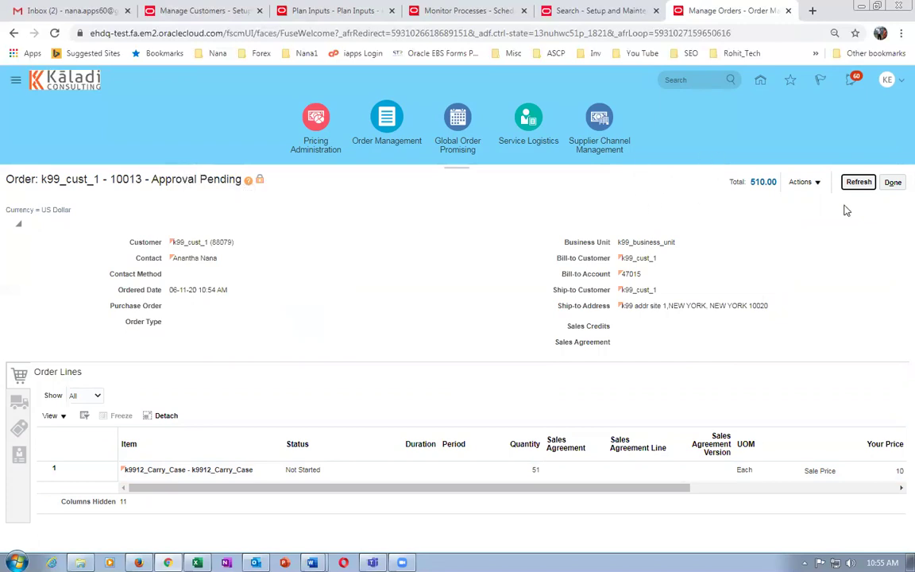
left_click(865, 183)
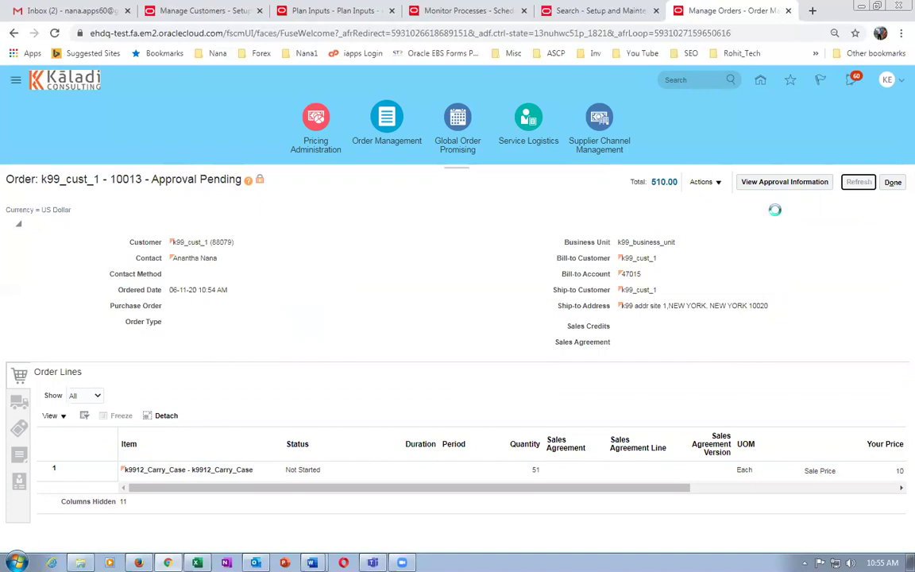
left_click(785, 185)
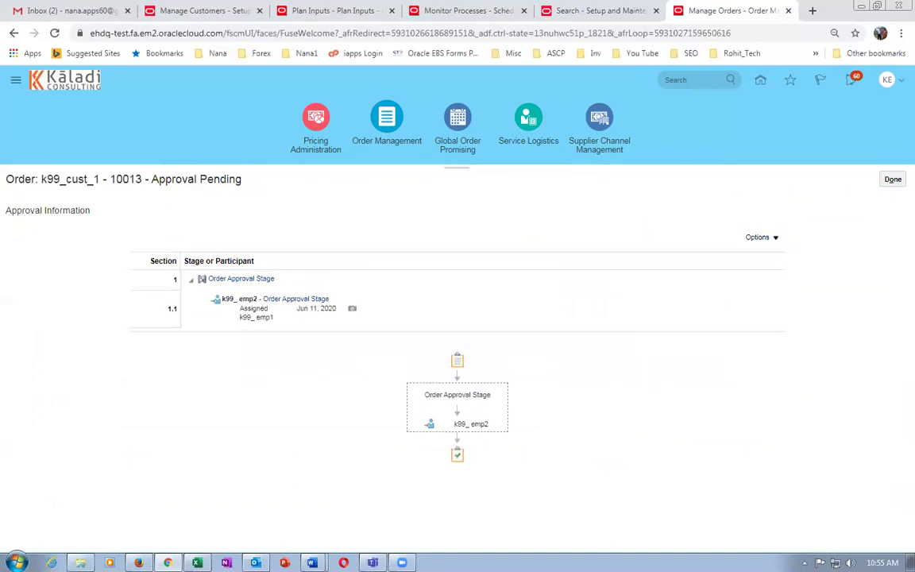
mouse_move(483, 434)
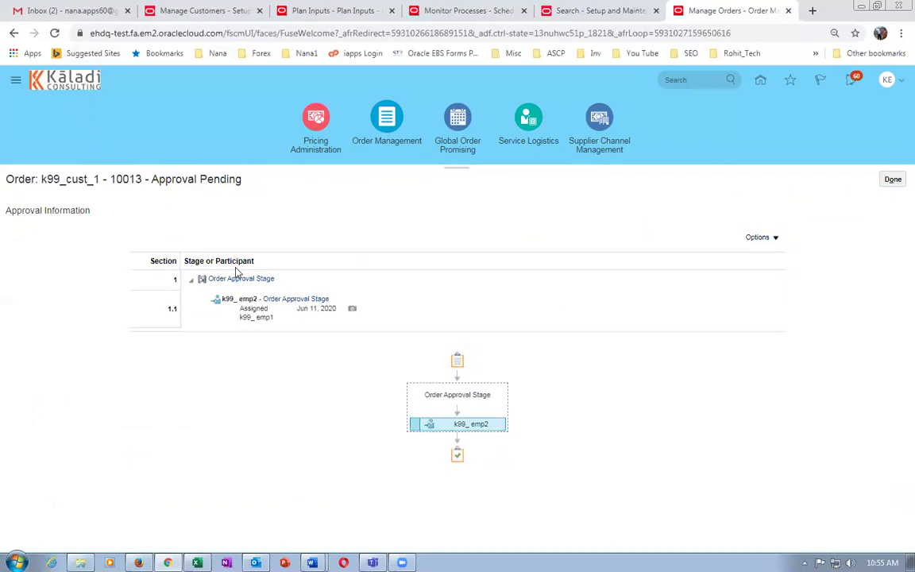
Copy the Oracle cloud site address and start a second browser.
double_click(121, 32)
left_click_drag(91, 34, 252, 33)
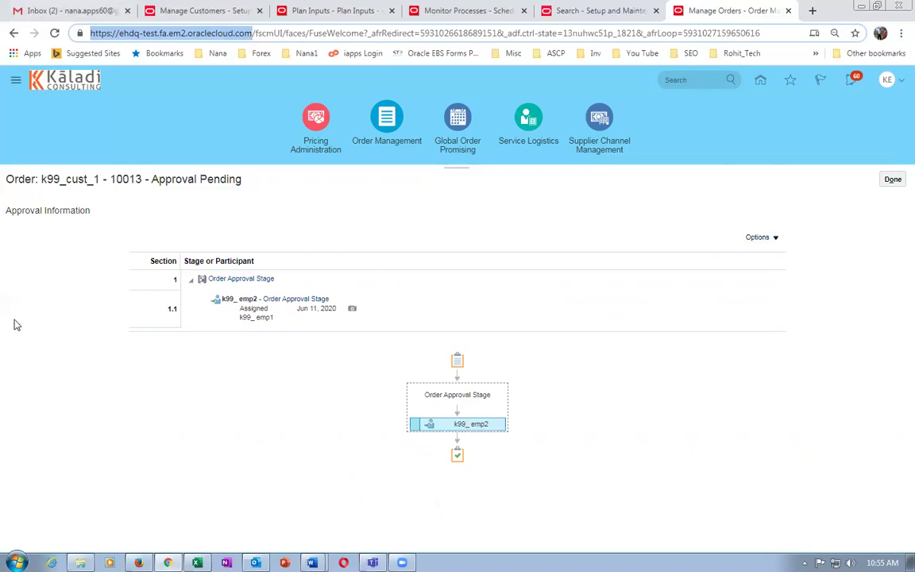
left_click(51, 562)
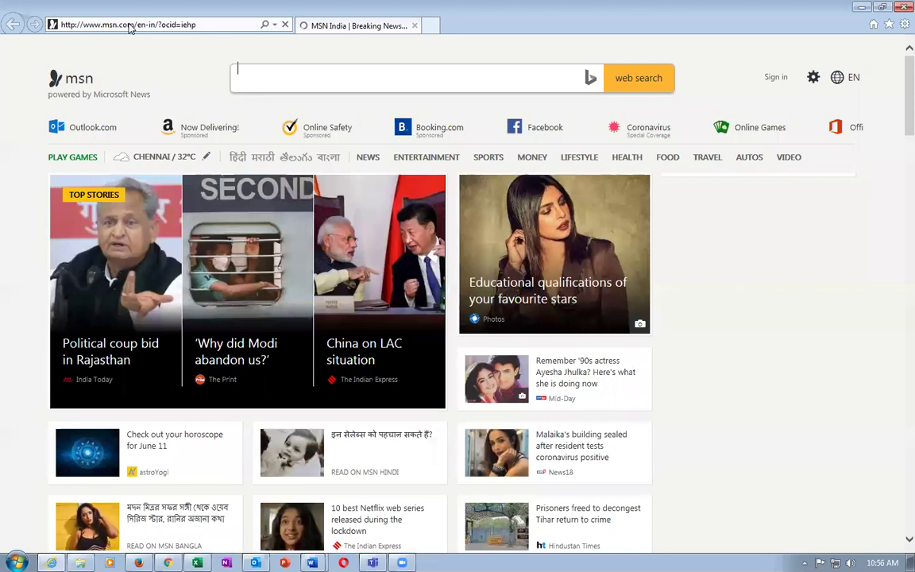
Load the Oracle cloud sign-in page in Internet Explorer from the copied address.
left_click(129, 25)
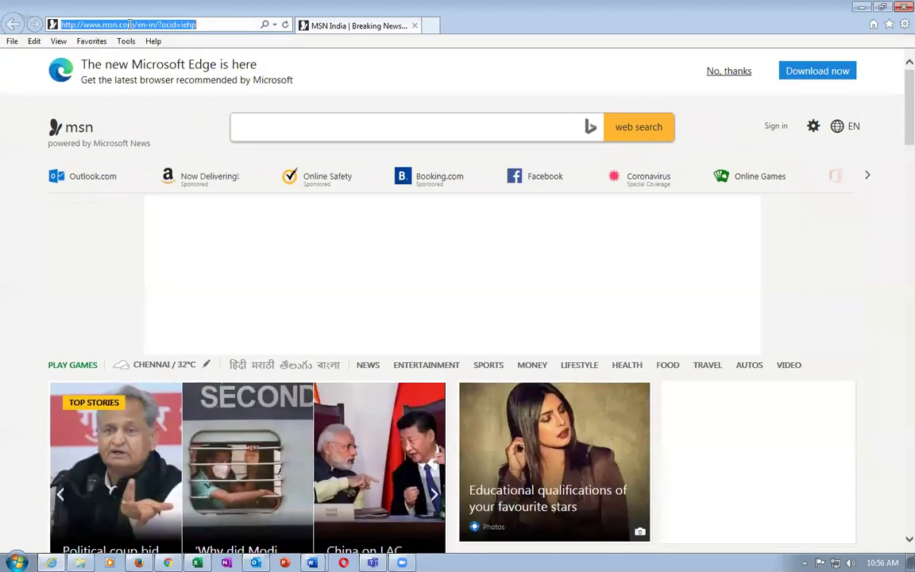
type("https://ehdq-test.fa.em2.oraclecloud.com/")
key("Return")
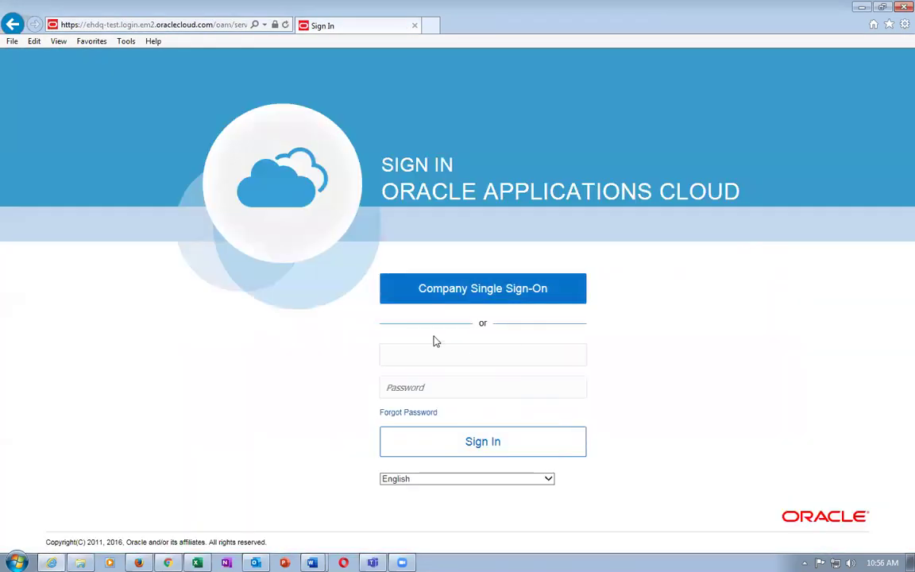
Sign in with the approver's username and password, save the password, and copy the order number.
type("k99_emp2")
key("Tab")
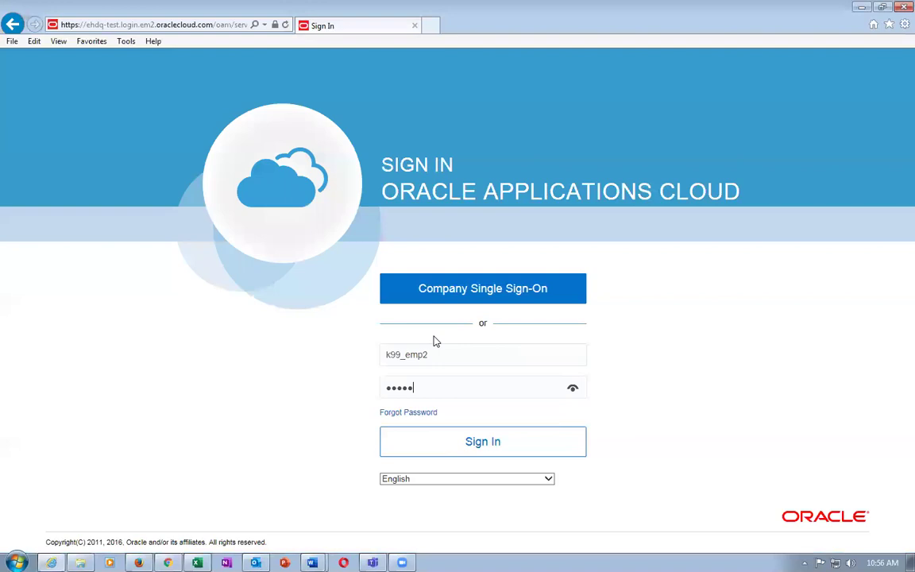
key("BackSpace")
key("BackSpace")
key("BackSpace")
type("••")
left_click(481, 453)
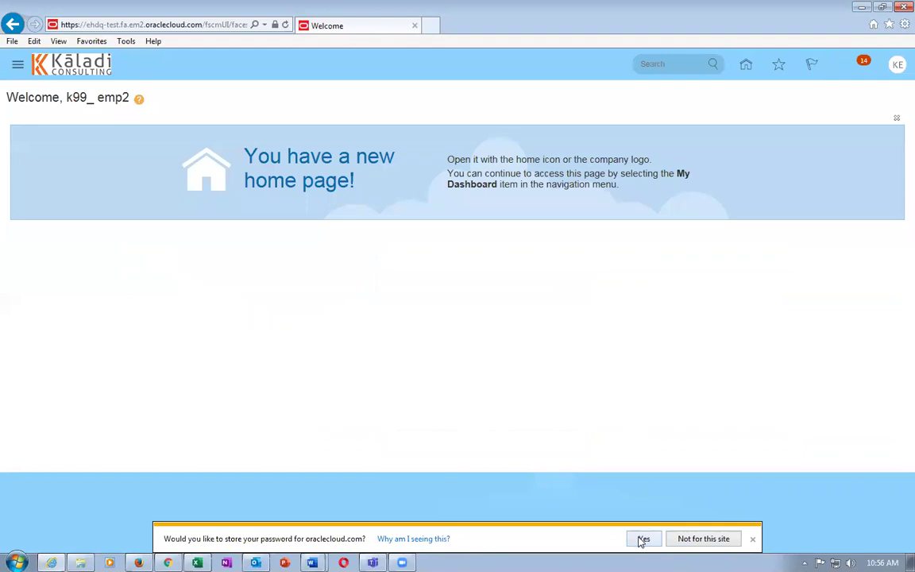
left_click(645, 539)
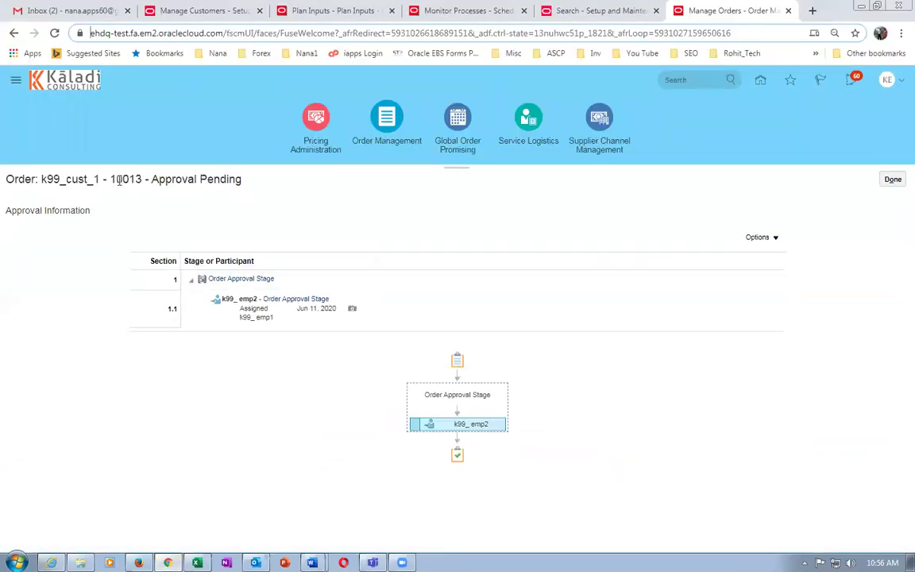
double_click(136, 180)
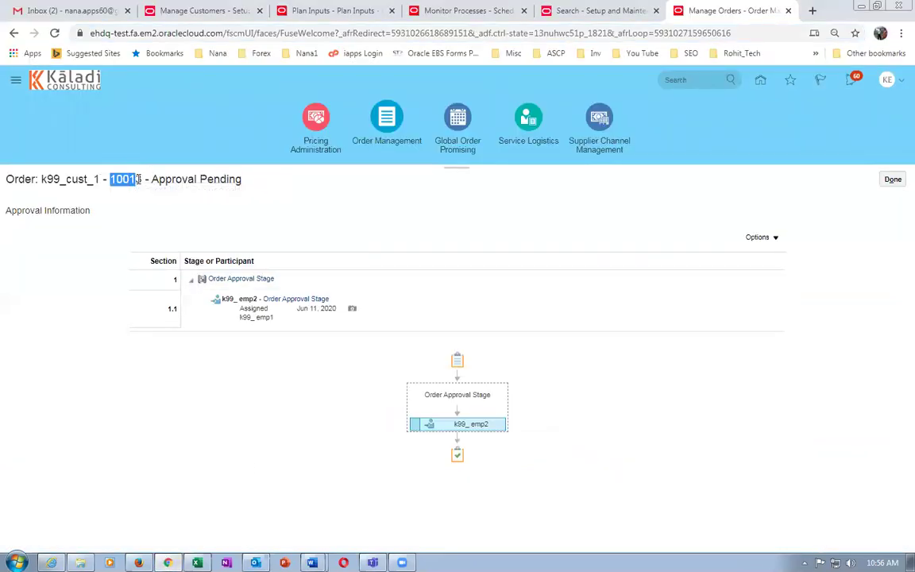
key("alt+Tab")
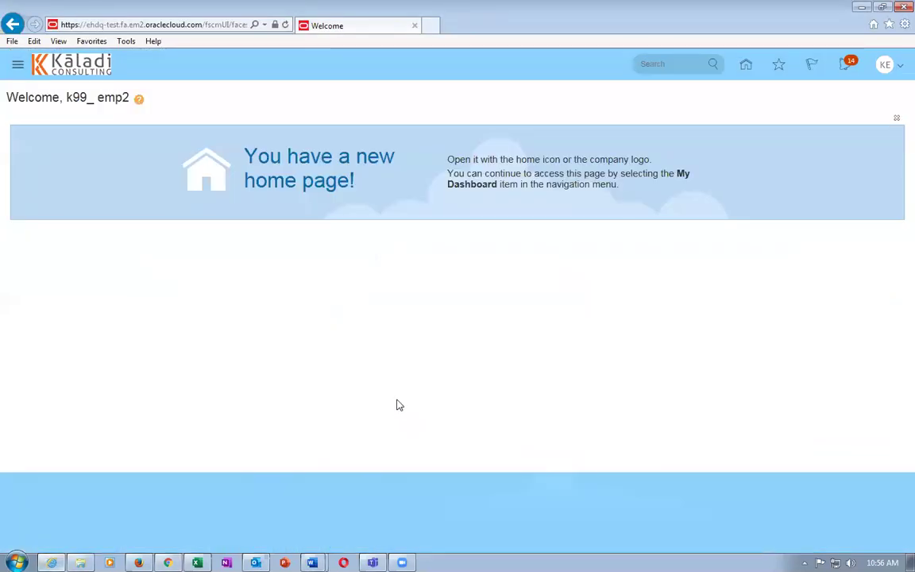
Open the order's Approval Request notification and start adding an attachment to it.
left_click(845, 65)
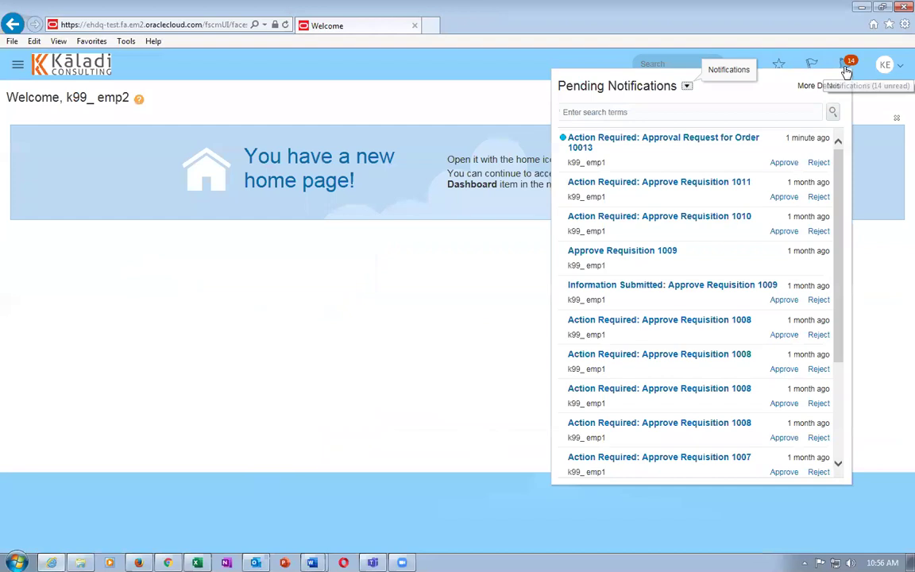
left_click(650, 139)
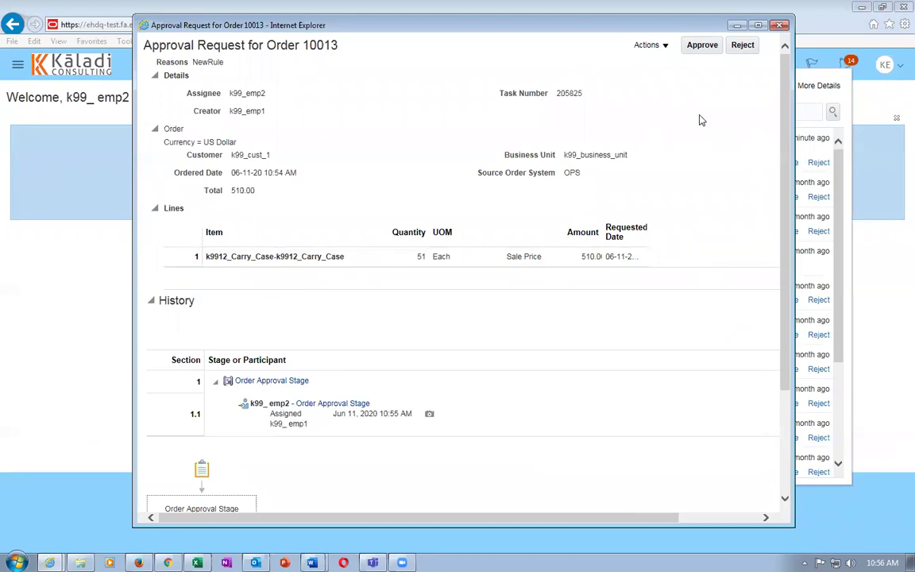
left_click(657, 48)
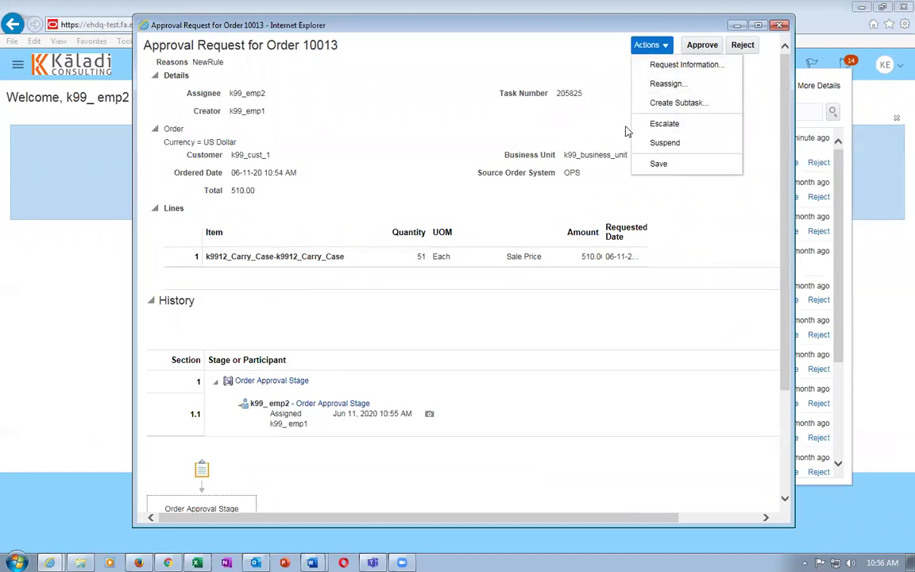
left_click(440, 54)
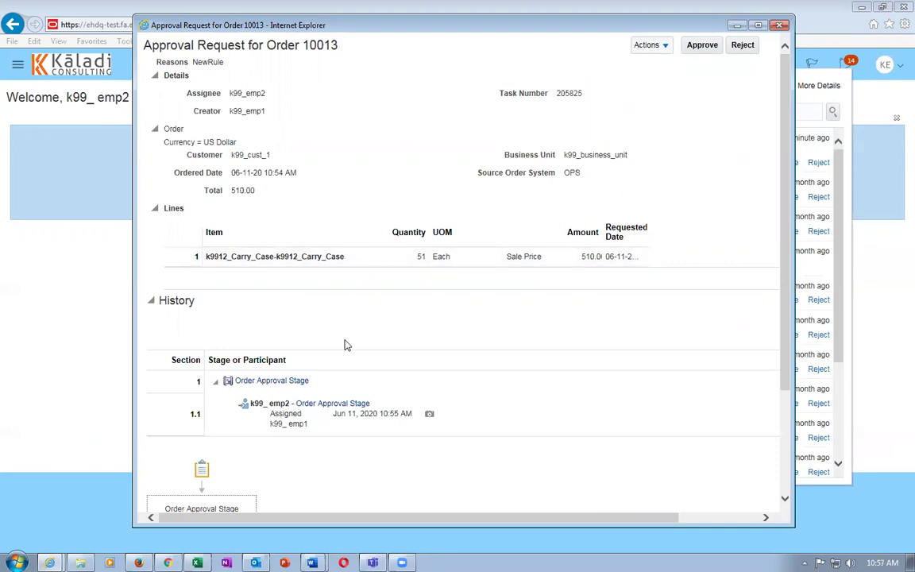
scroll(260, 319, "down", 3)
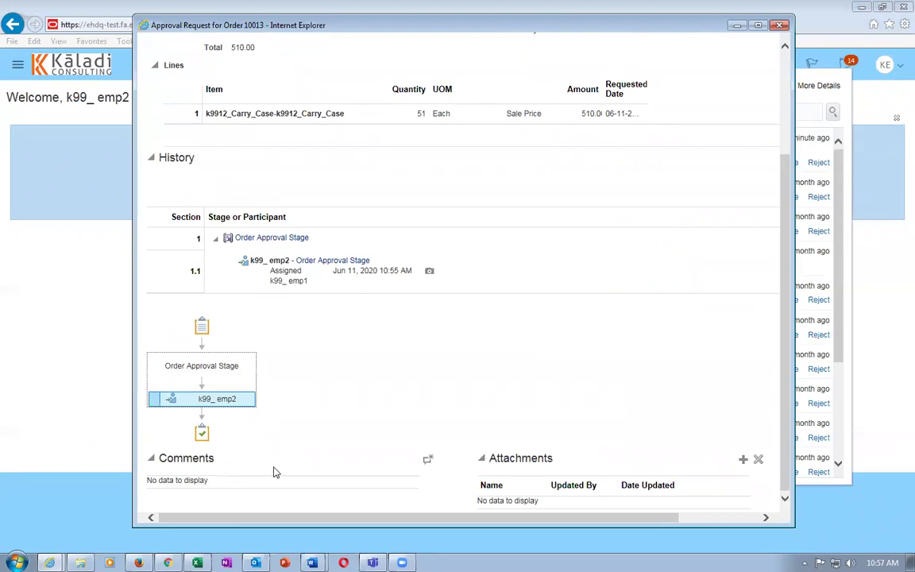
left_click(742, 461)
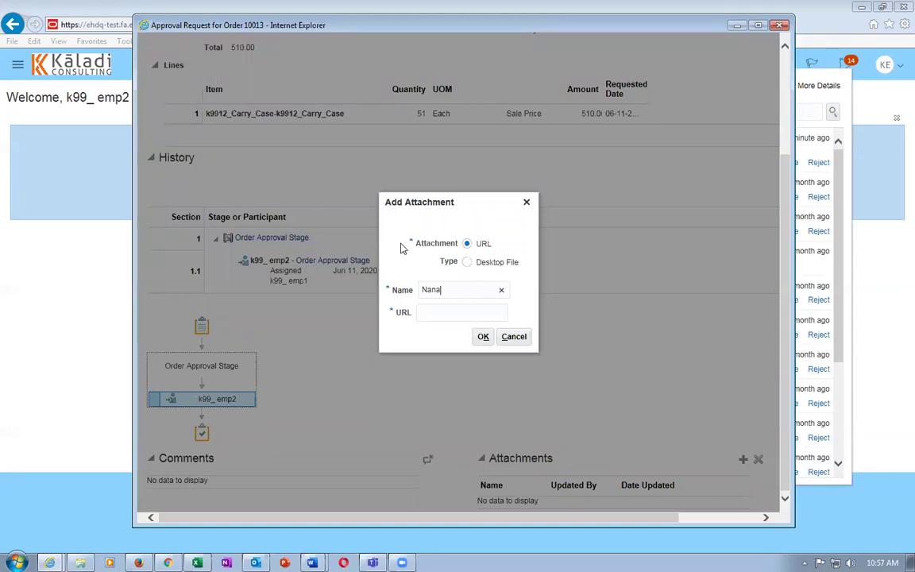
Try attaching the 'telegram app' file, cancel after the disallowed-extension error, then approve the request.
left_click(467, 263)
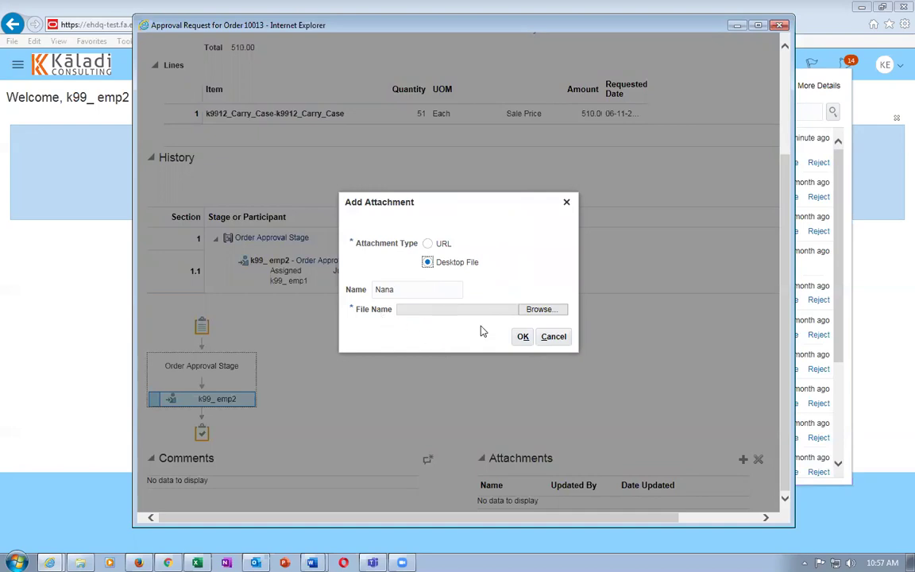
left_click(536, 309)
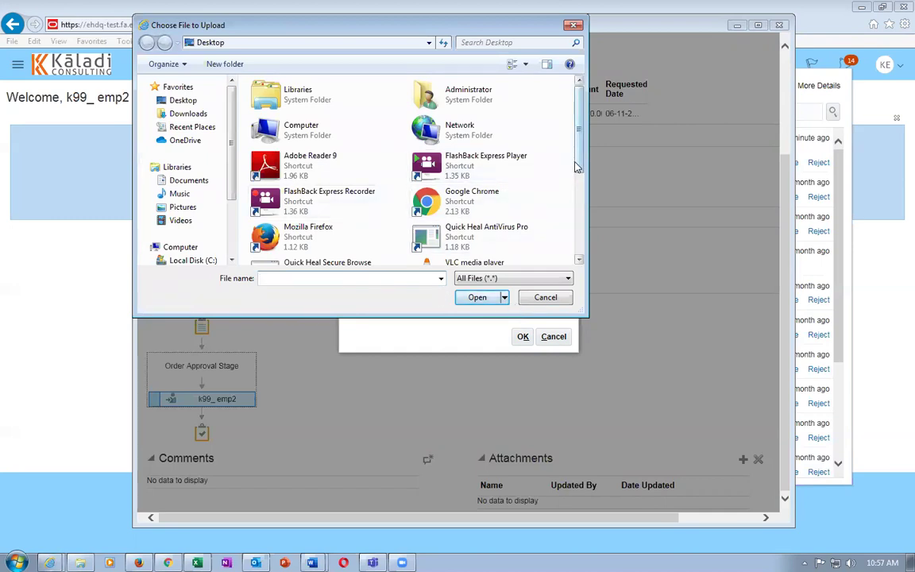
scroll(518, 166, "down", 5)
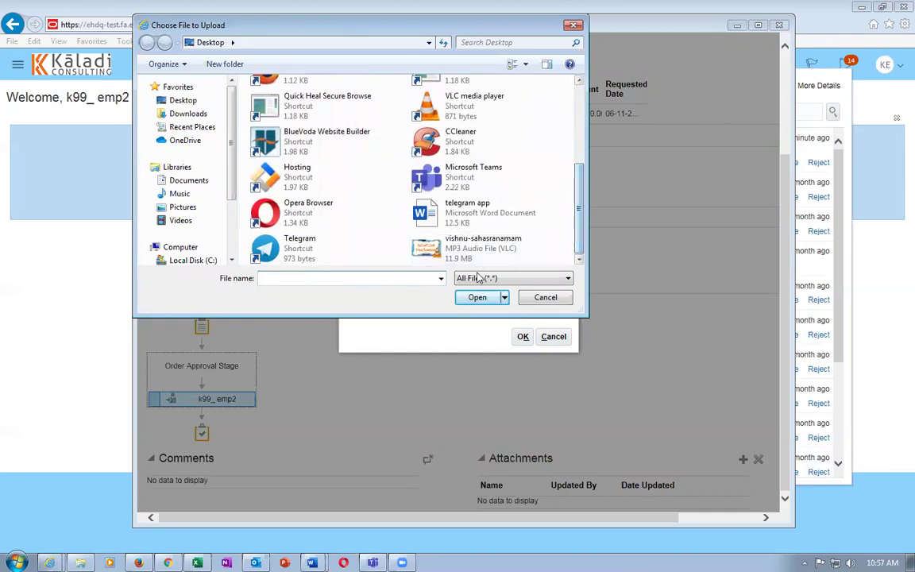
left_click(429, 200)
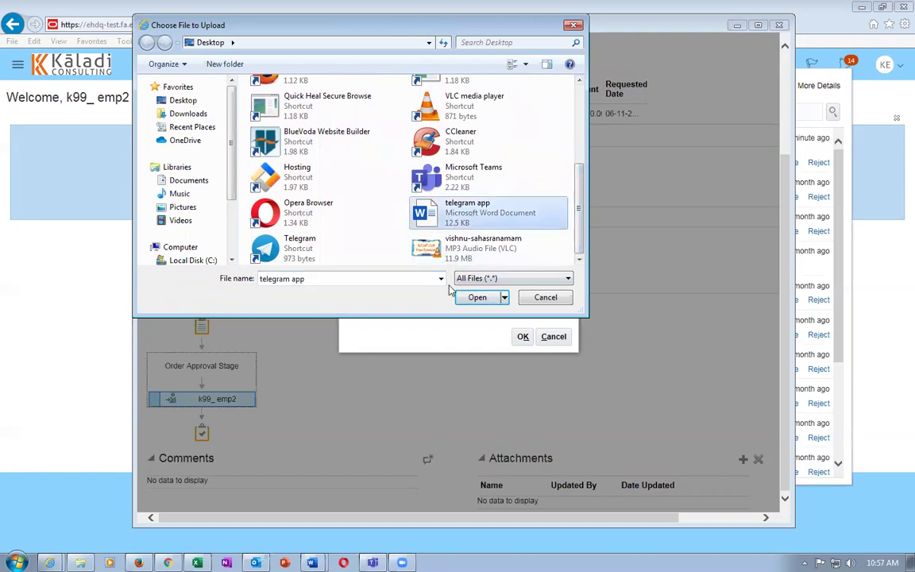
left_click(477, 298)
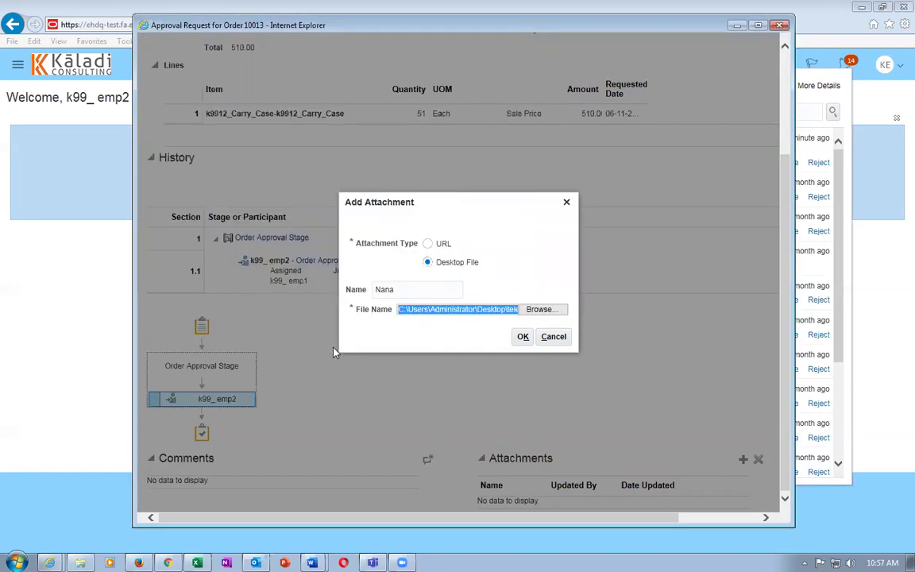
left_click(523, 337)
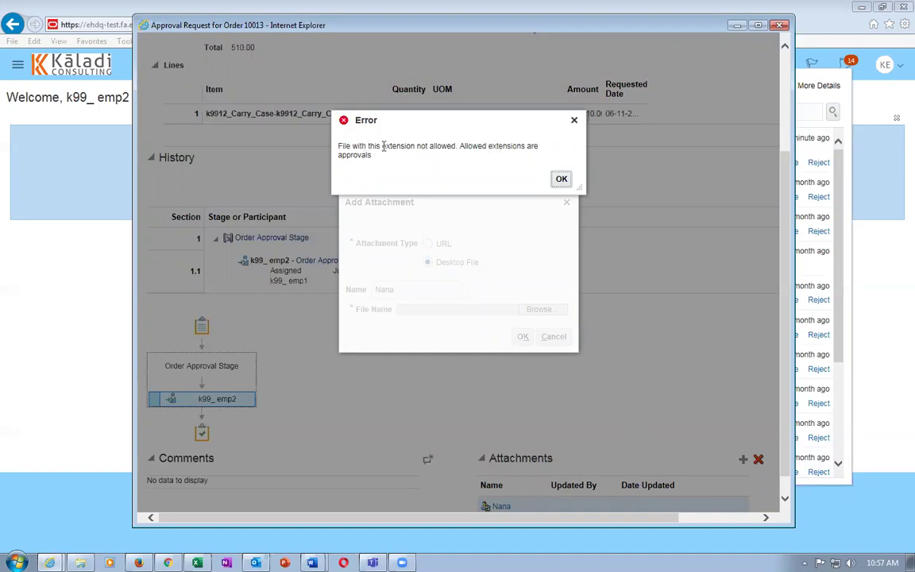
left_click(562, 181)
left_click(554, 336)
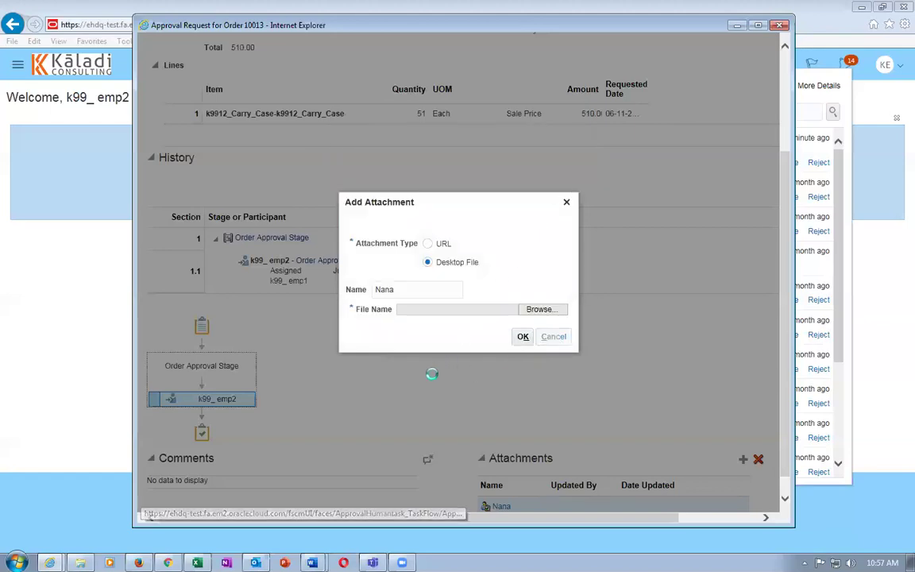
left_click_drag(776, 225, 793, 115)
left_click(703, 45)
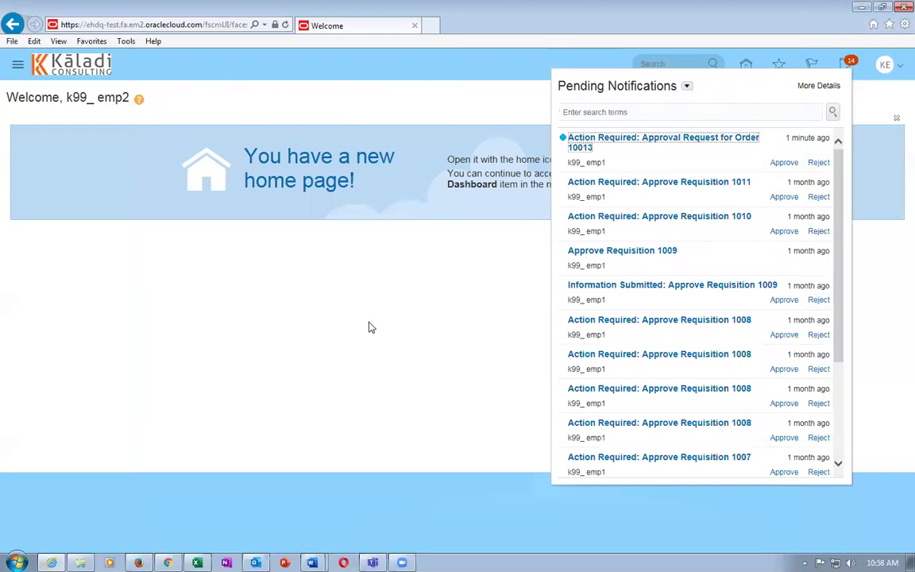
Close the pending notifications list and return to the order's approval page in Chrome.
left_click(369, 327)
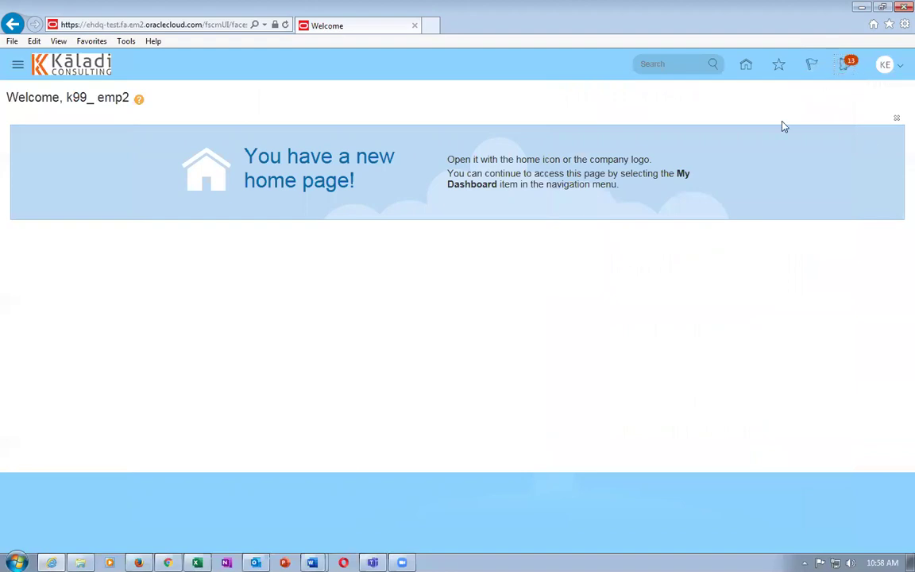
left_click(394, 269)
left_click(168, 563)
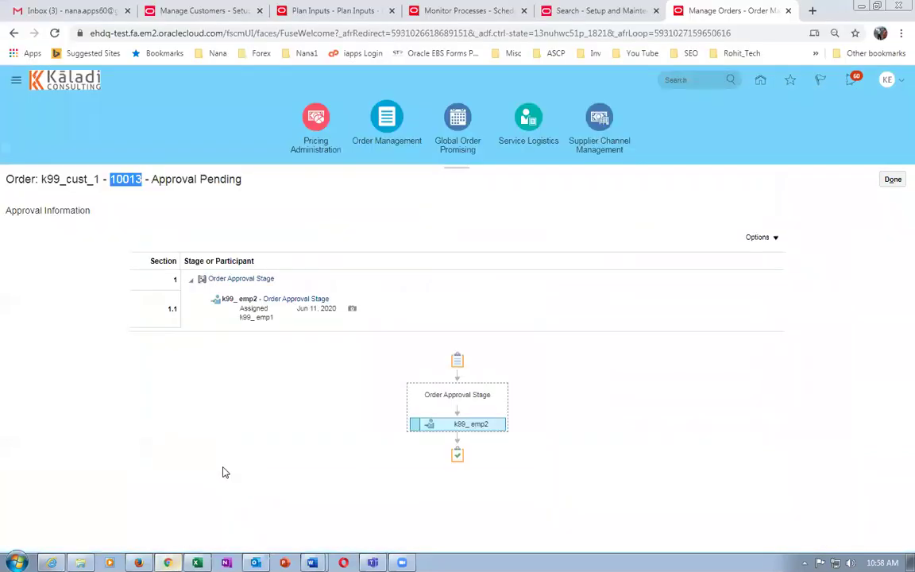
left_click(894, 179)
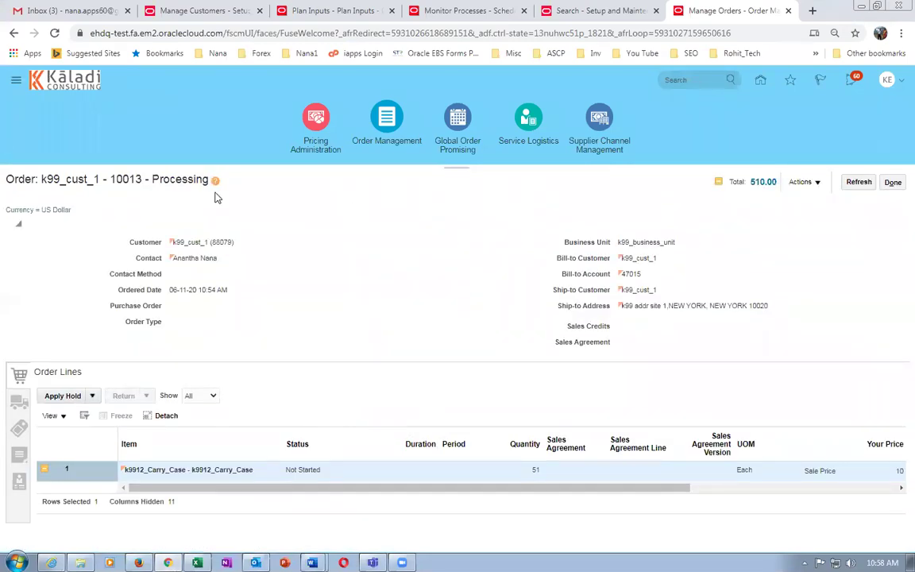
Check the order's Actions menu, then refresh so the carry case line shows Scheduled.
left_click_drag(183, 177, 179, 177)
left_click(804, 182)
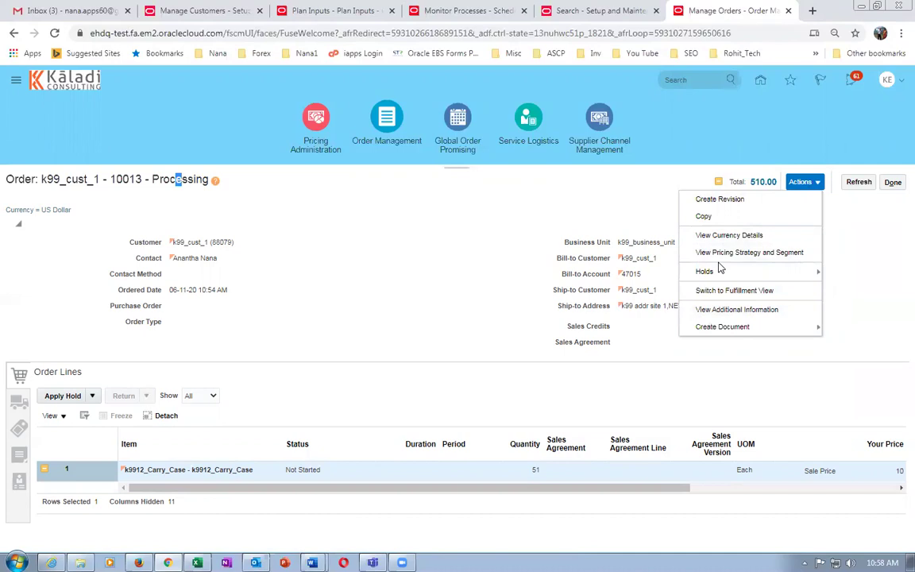
left_click(524, 218)
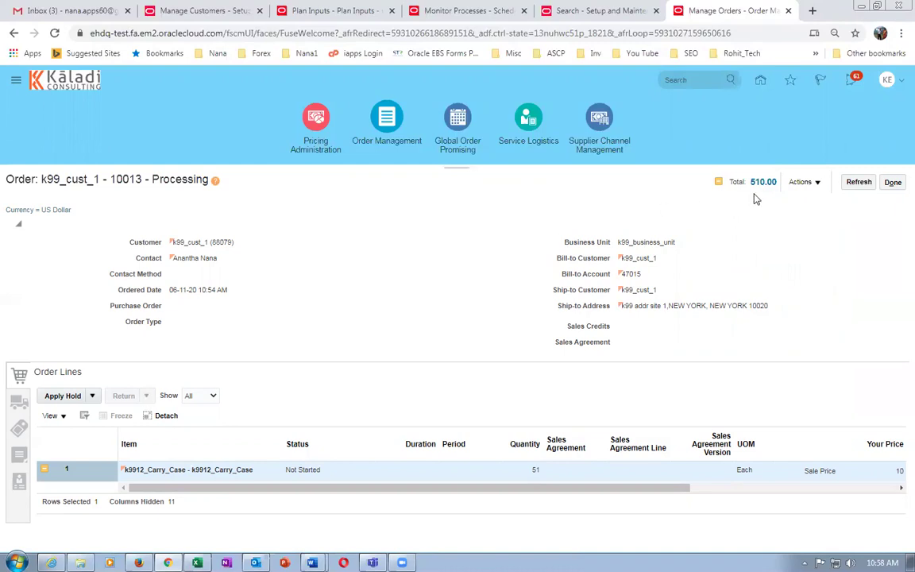
left_click(858, 182)
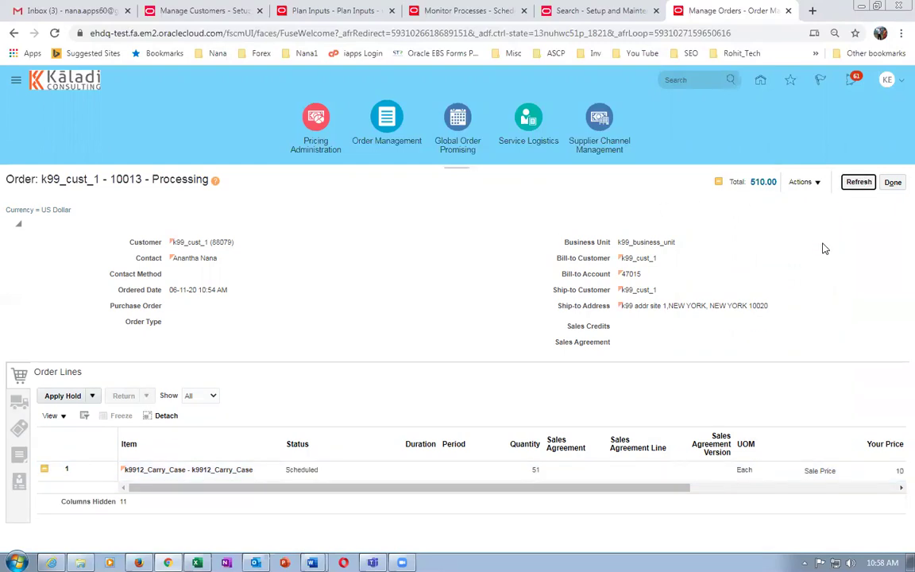
Refresh the order until its line is Reserved, then switch to the Fulfillment View.
left_click(858, 183)
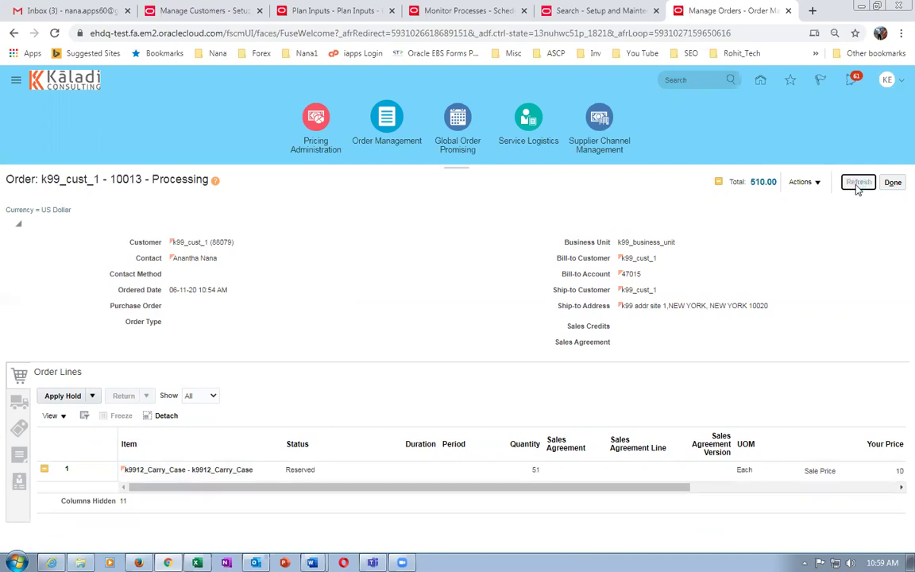
left_click(856, 187)
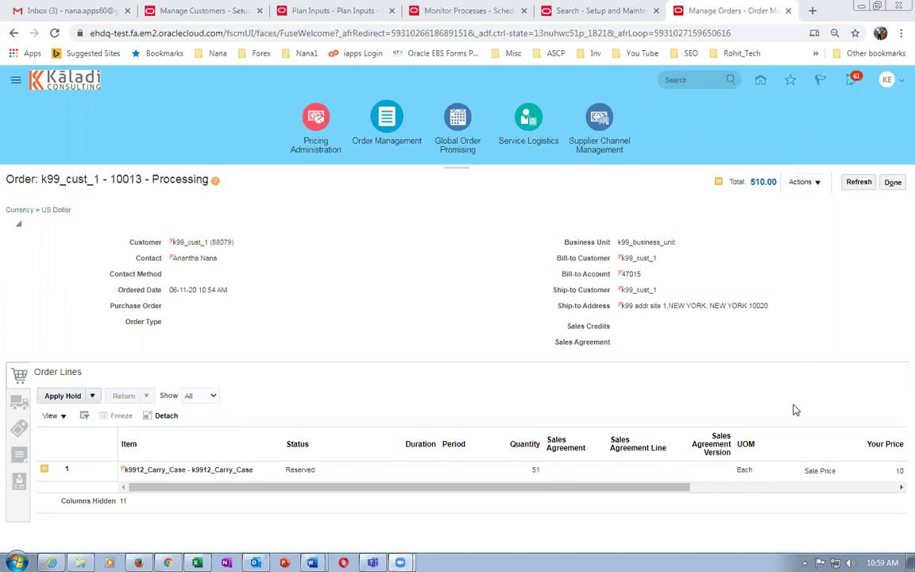
left_click(800, 182)
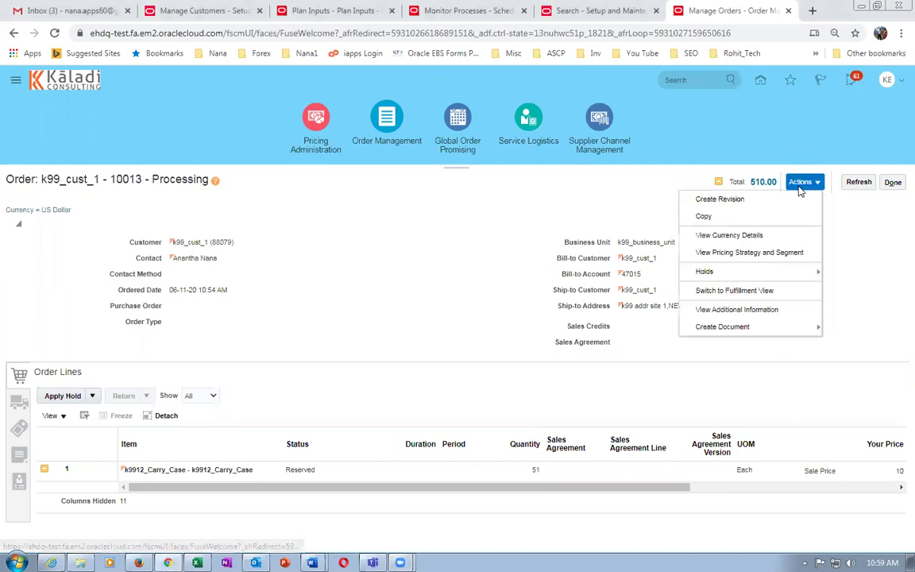
left_click(752, 291)
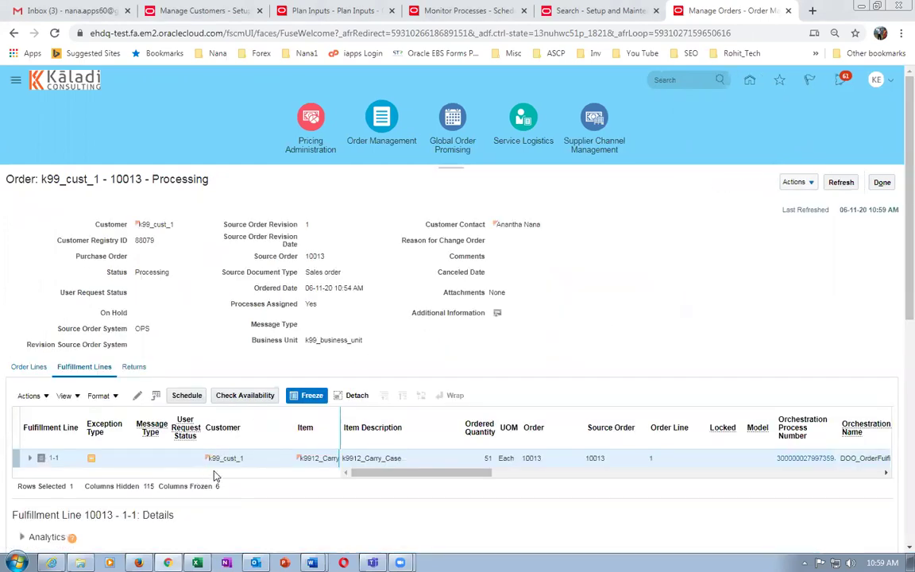
left_click(23, 396)
left_click(794, 184)
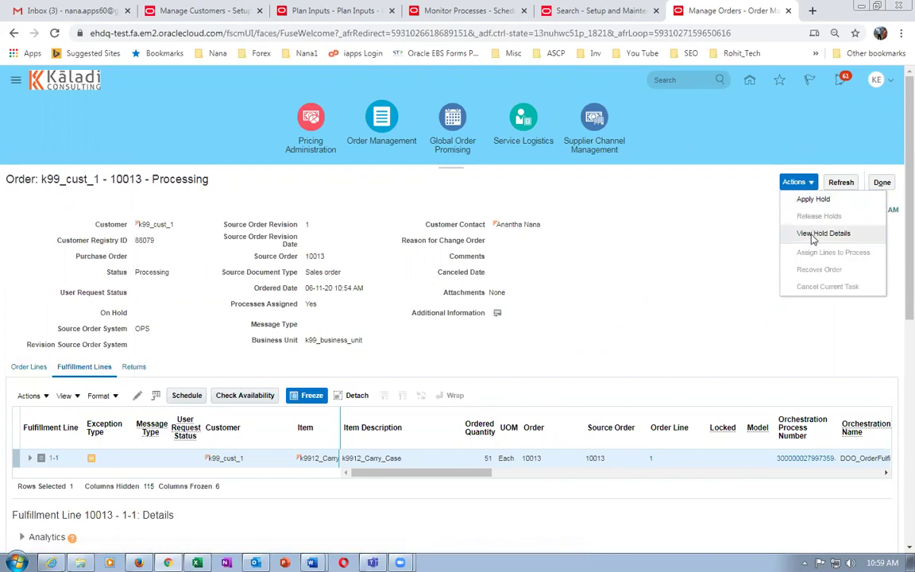
left_click(719, 309)
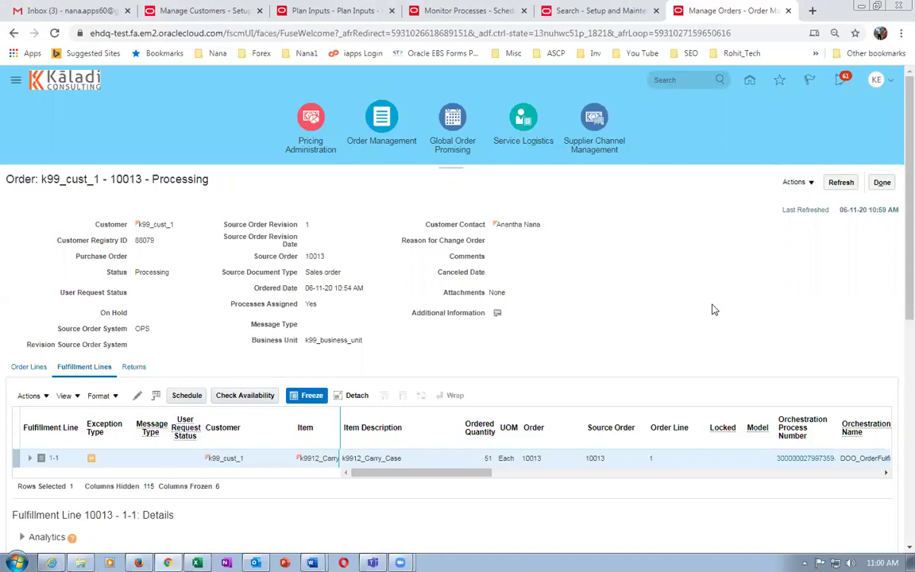
left_click_drag(896, 293, 898, 421)
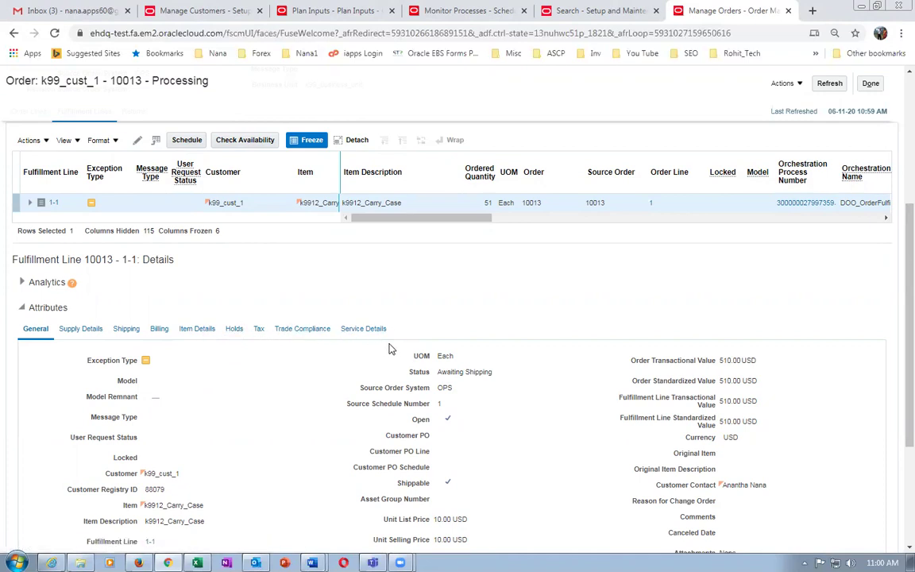
left_click(235, 329)
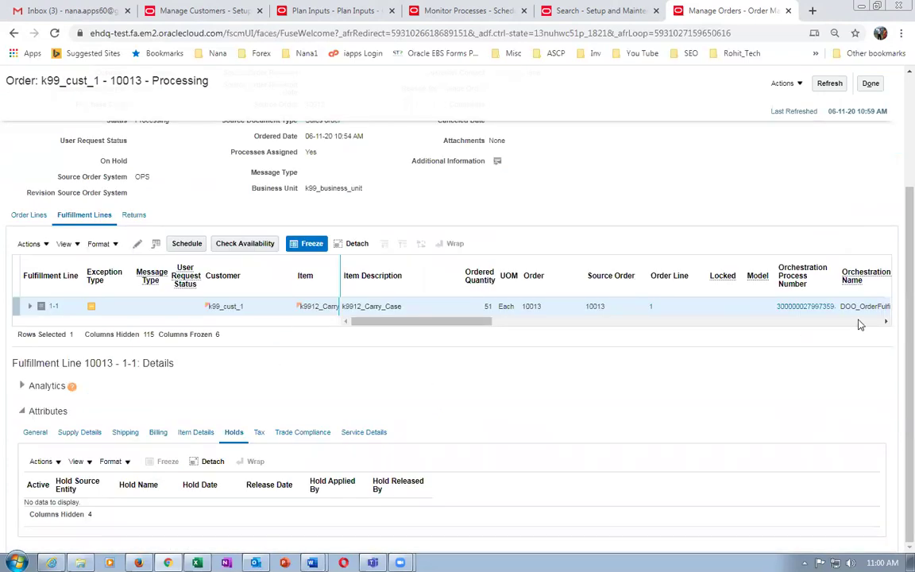
scroll(897, 229, "up", 3)
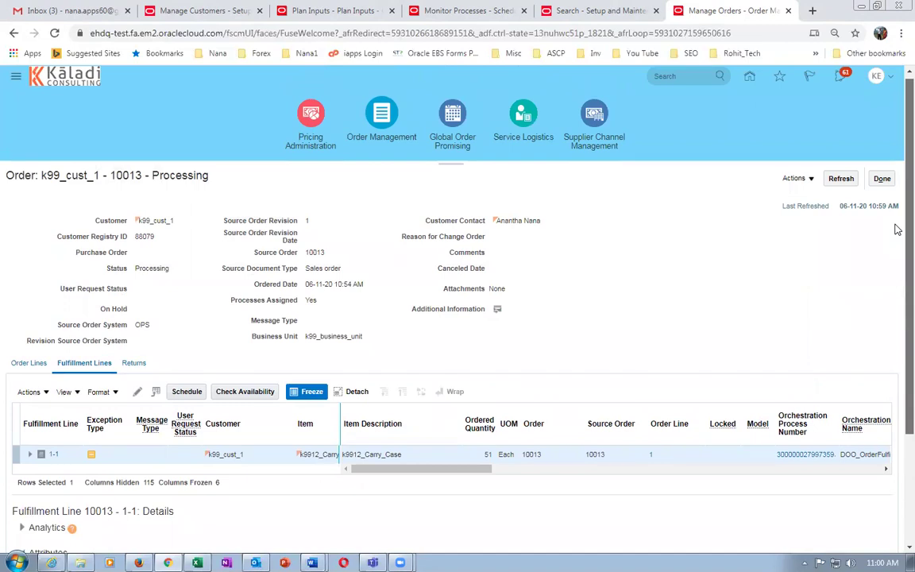
left_click(882, 179)
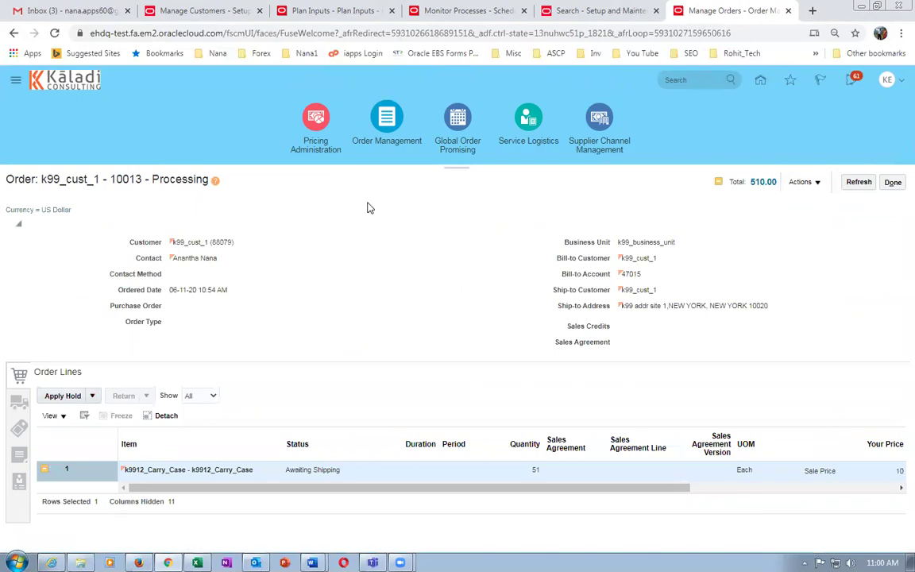
View order 10013's Additional Information from the Actions menu, then close the window.
left_click(804, 182)
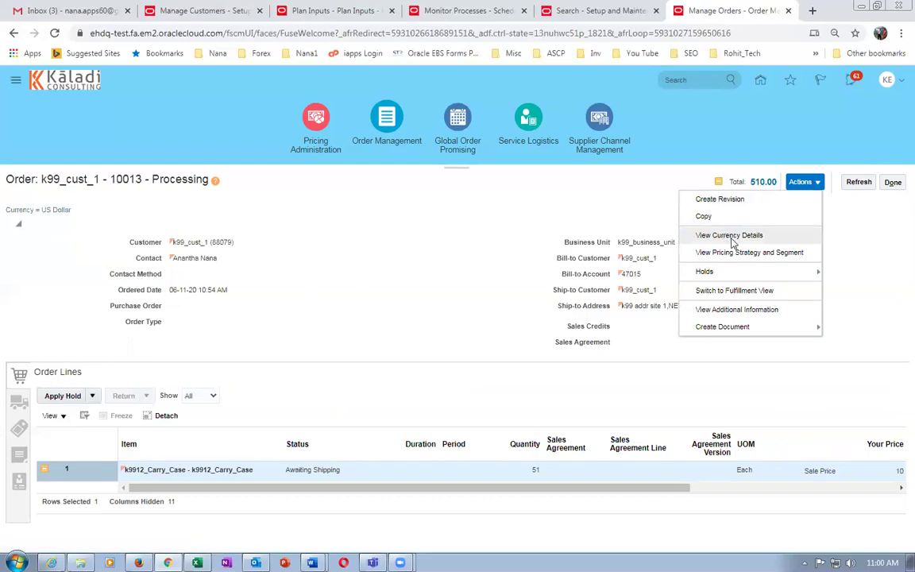
left_click(736, 310)
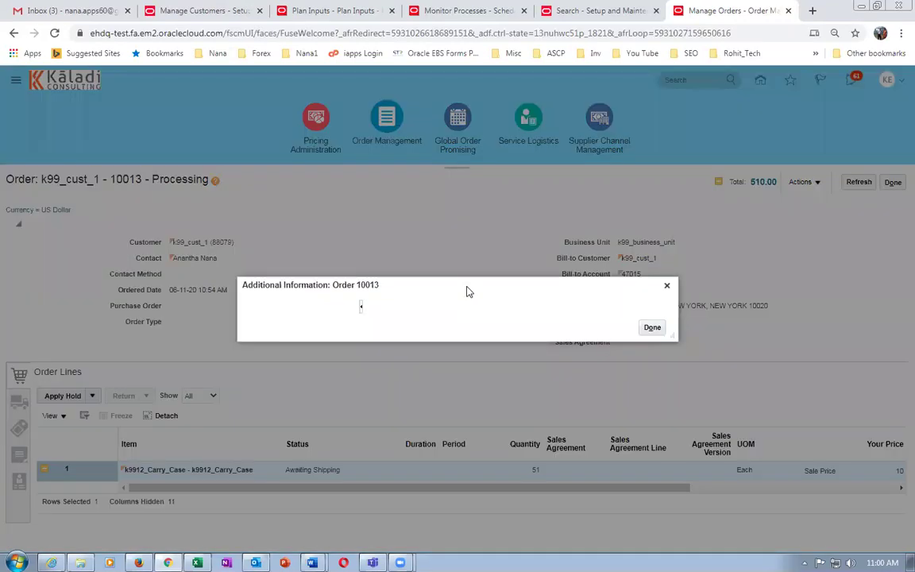
left_click(652, 328)
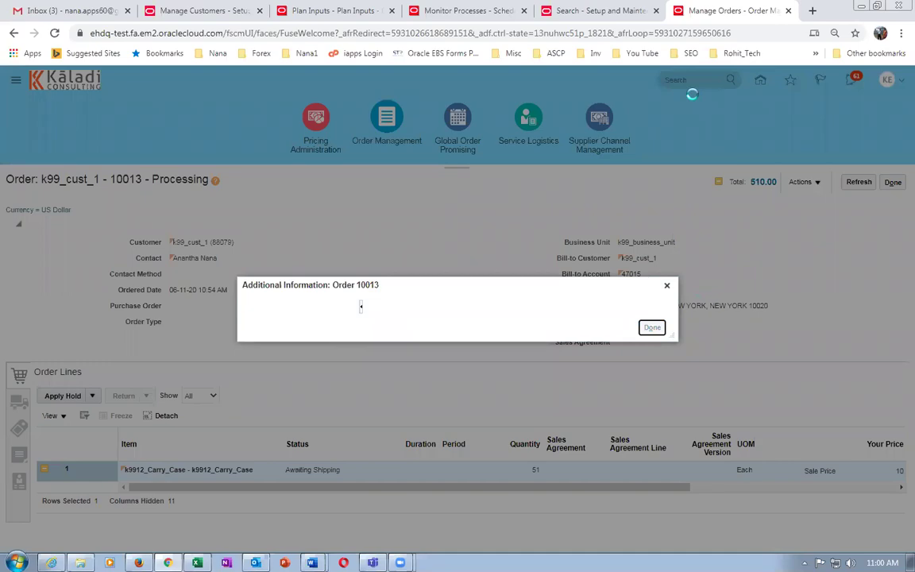